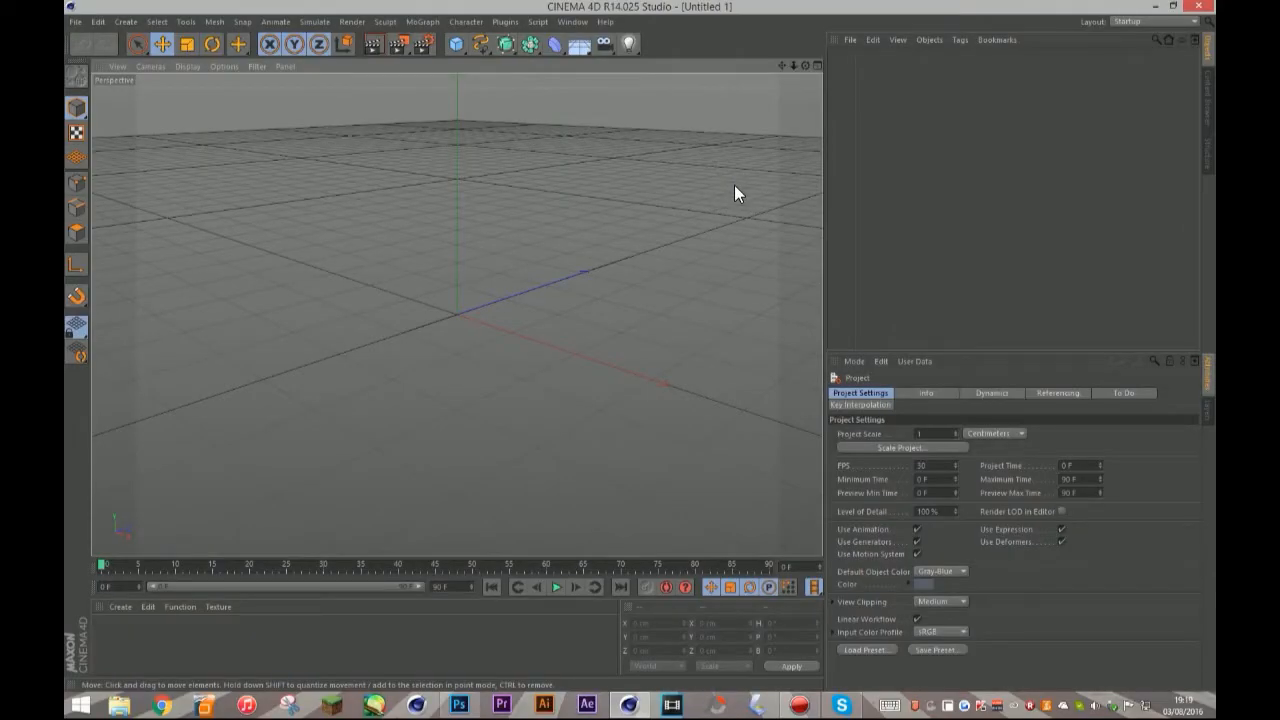
Open the logotype.ai Illustrator file and accept the default import settings
{"action": "left_click", "coordinate": [98, 21]}
{"action": "mouse_move", "coordinate": [75, 21]}
{"action": "left_click", "coordinate": [72, 51]}
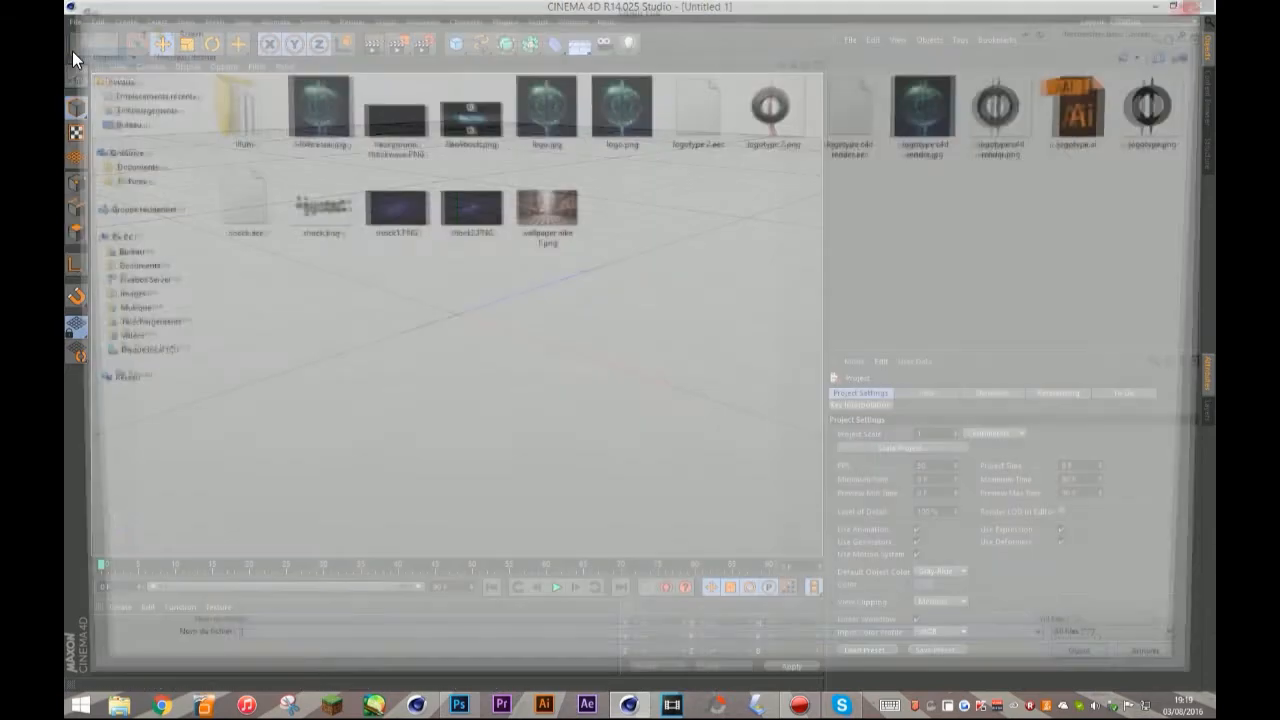
{"action": "double_click", "coordinate": [1090, 105]}
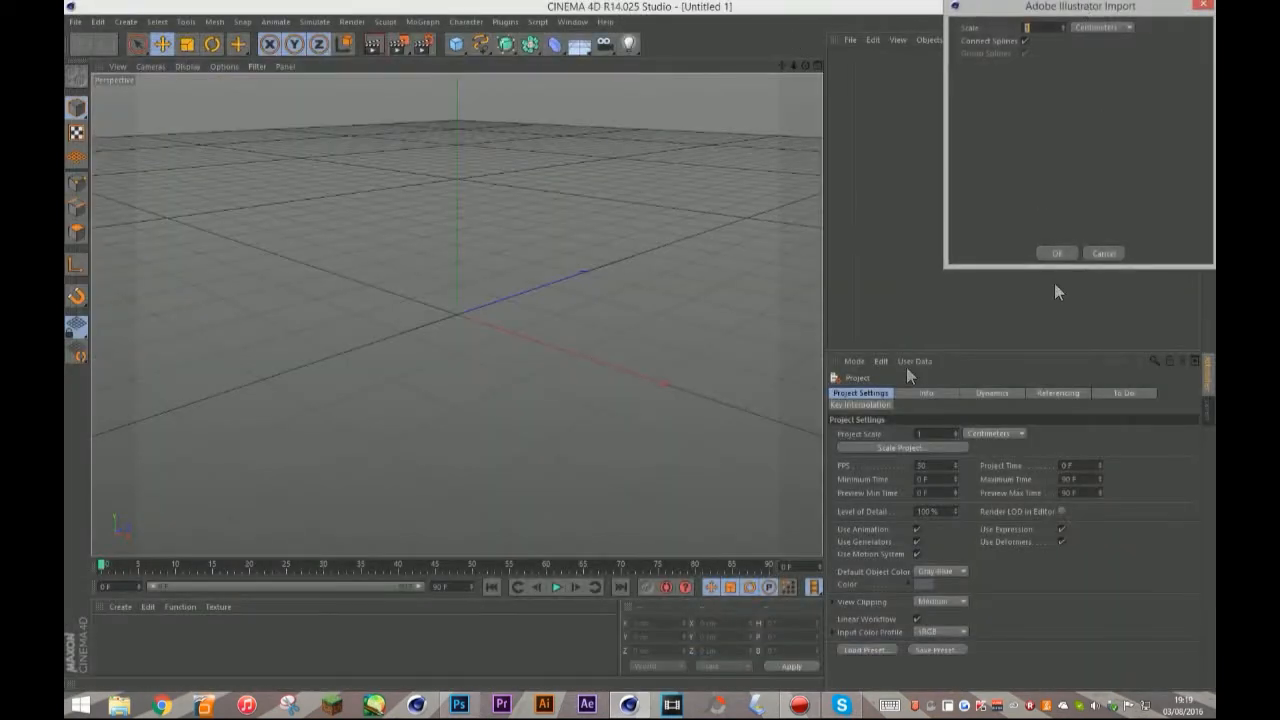
{"action": "left_click", "coordinate": [1058, 253]}
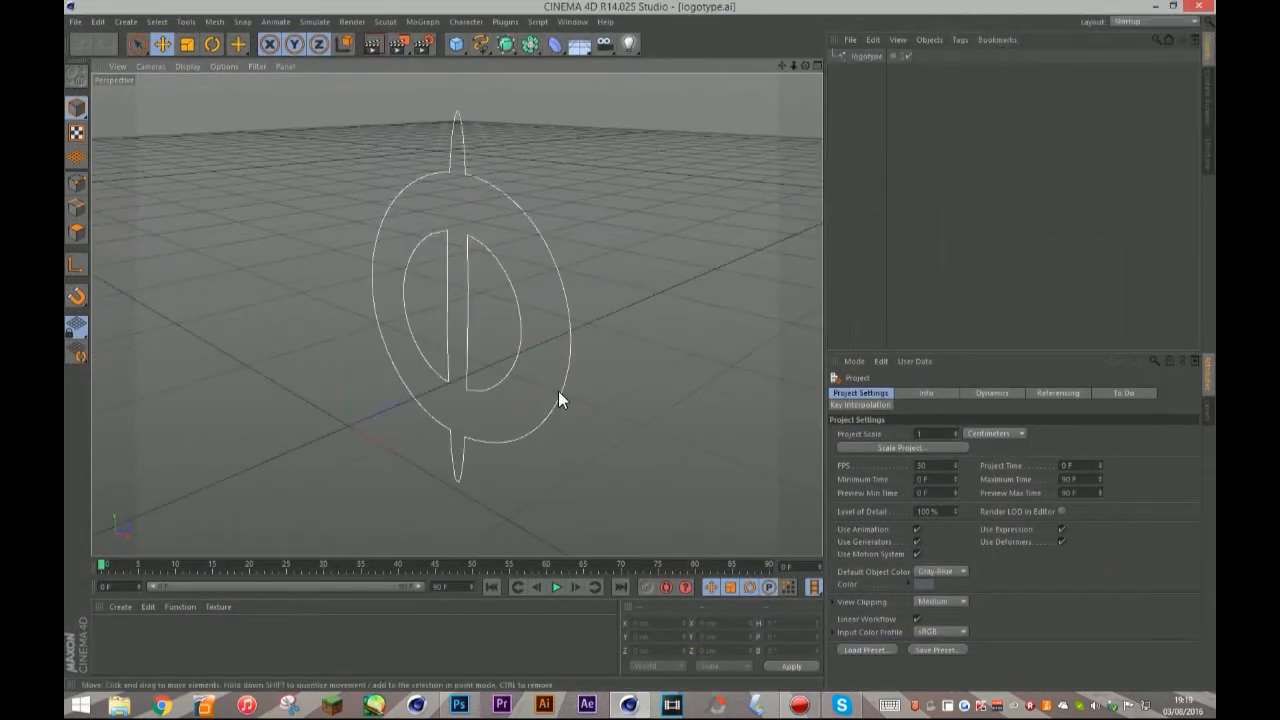
Inspect the imported logotype spline from the front and from the side, and preview it with a viewport render
{"action": "left_click_drag", "start_coordinate": [510, 420], "coordinate": [637, 347], "text": "alt"}
{"action": "left_click_drag", "start_coordinate": [642, 267], "coordinate": [502, 347]}
{"action": "left_click", "coordinate": [878, 281]}
{"action": "left_click_drag", "start_coordinate": [782, 66], "coordinate": [803, 128]}
{"action": "left_click_drag", "start_coordinate": [805, 66], "coordinate": [784, 50]}
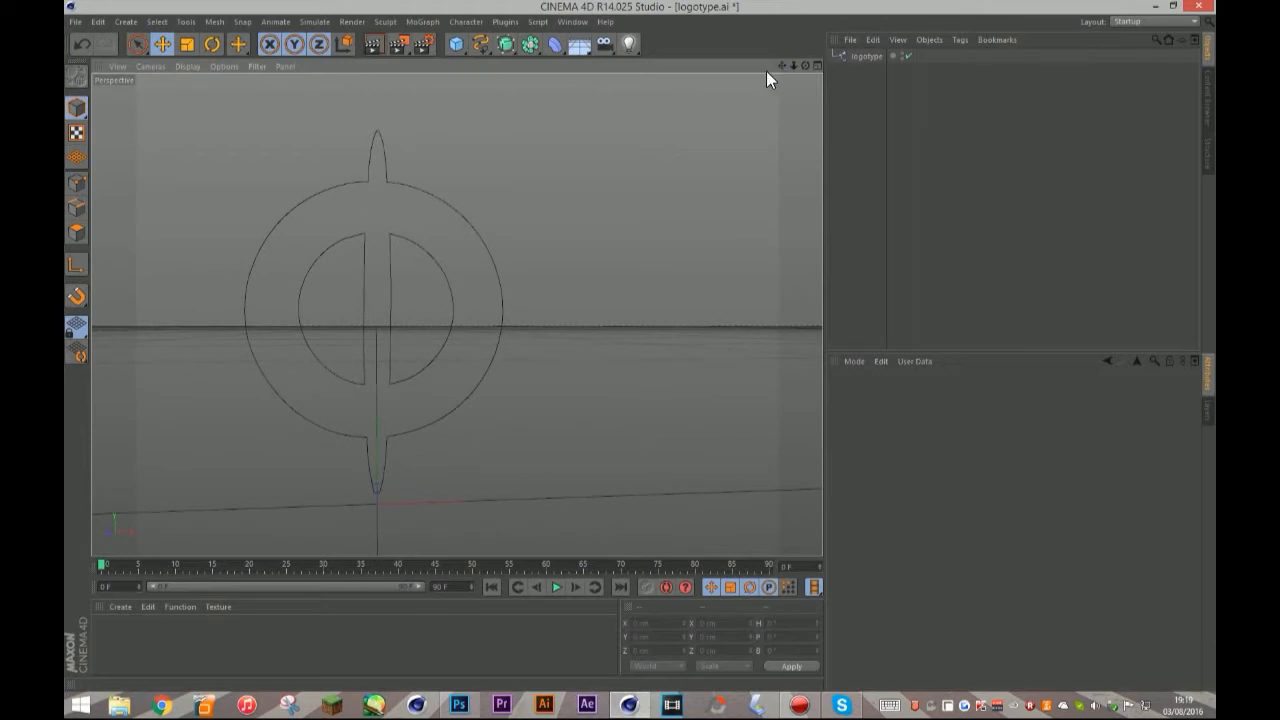
{"action": "left_click", "coordinate": [864, 56]}
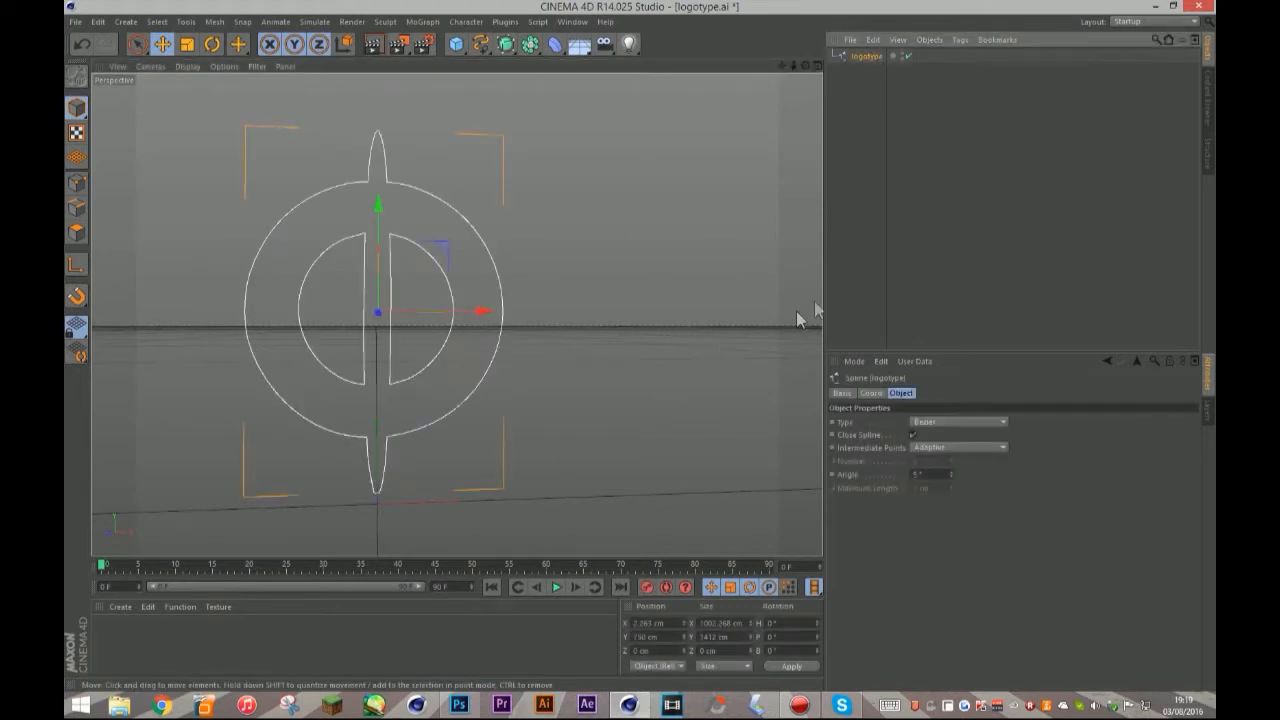
{"action": "left_click", "coordinate": [868, 250]}
{"action": "left_click_drag", "start_coordinate": [805, 66], "coordinate": [800, 50]}
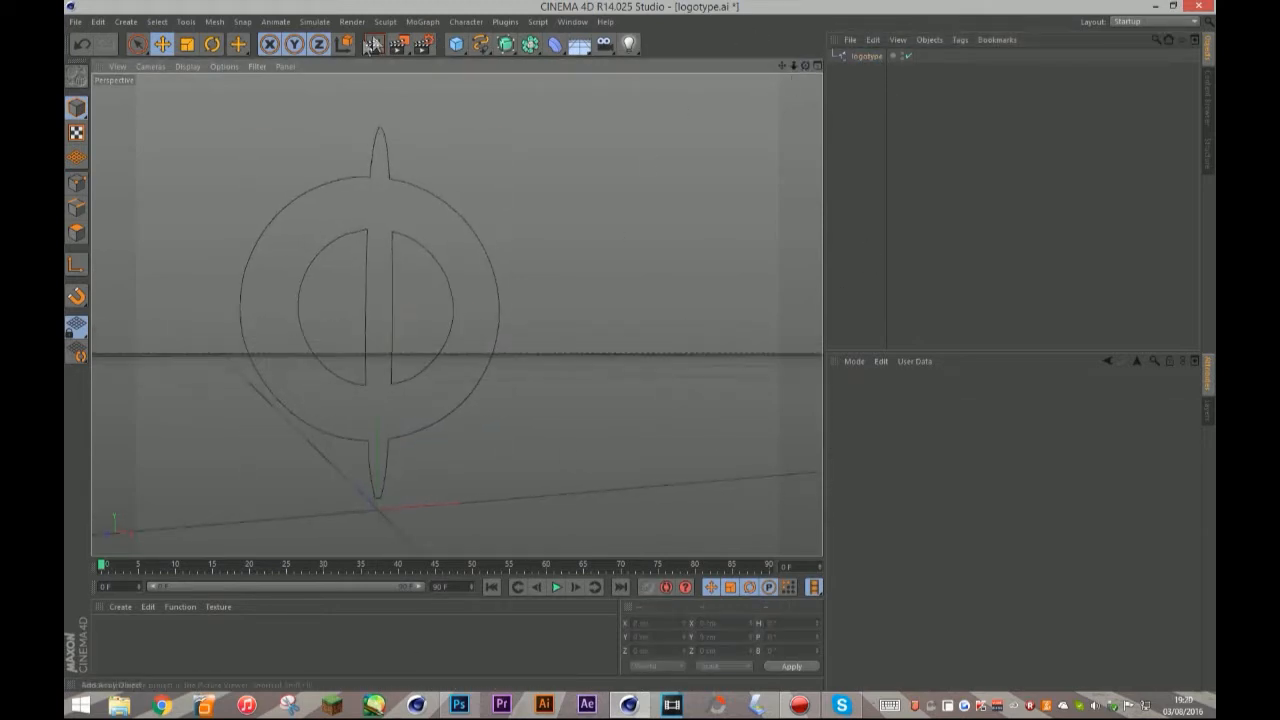
{"action": "left_click", "coordinate": [370, 44]}
{"action": "left_click", "coordinate": [892, 152]}
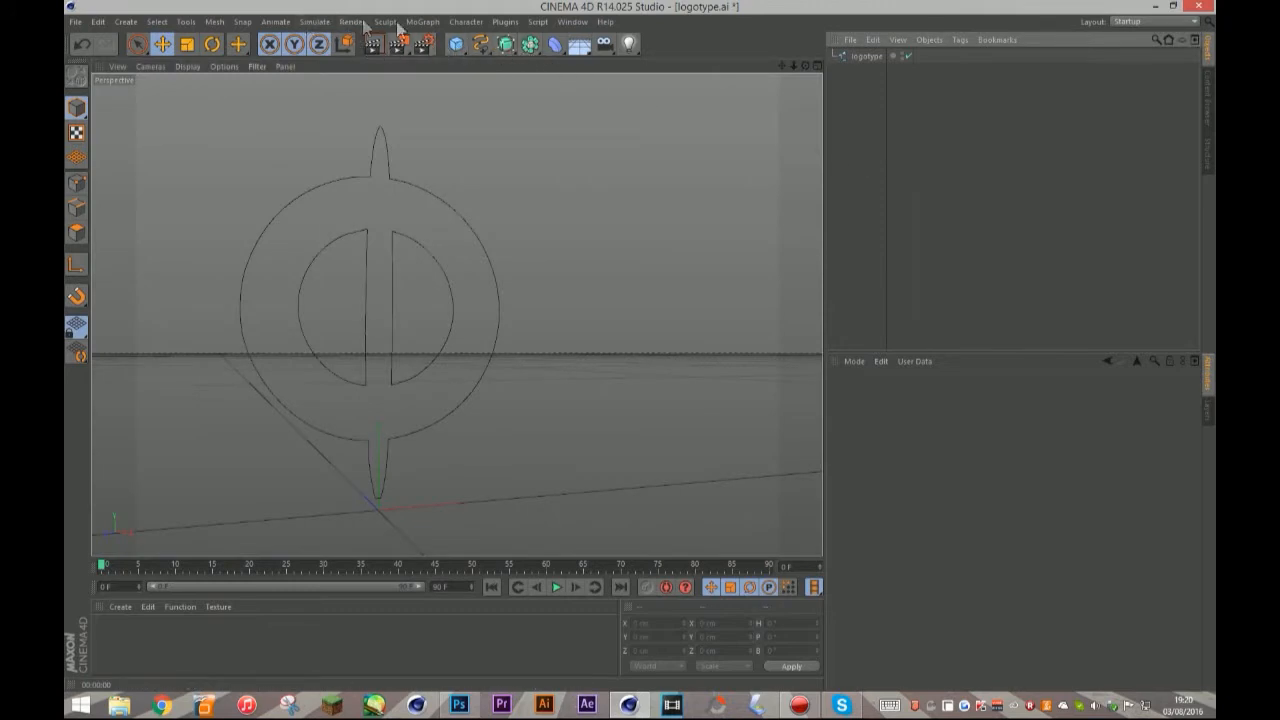
Add an Extrude NURBS object and place the logotype spline inside it
{"action": "left_click", "coordinate": [505, 44]}
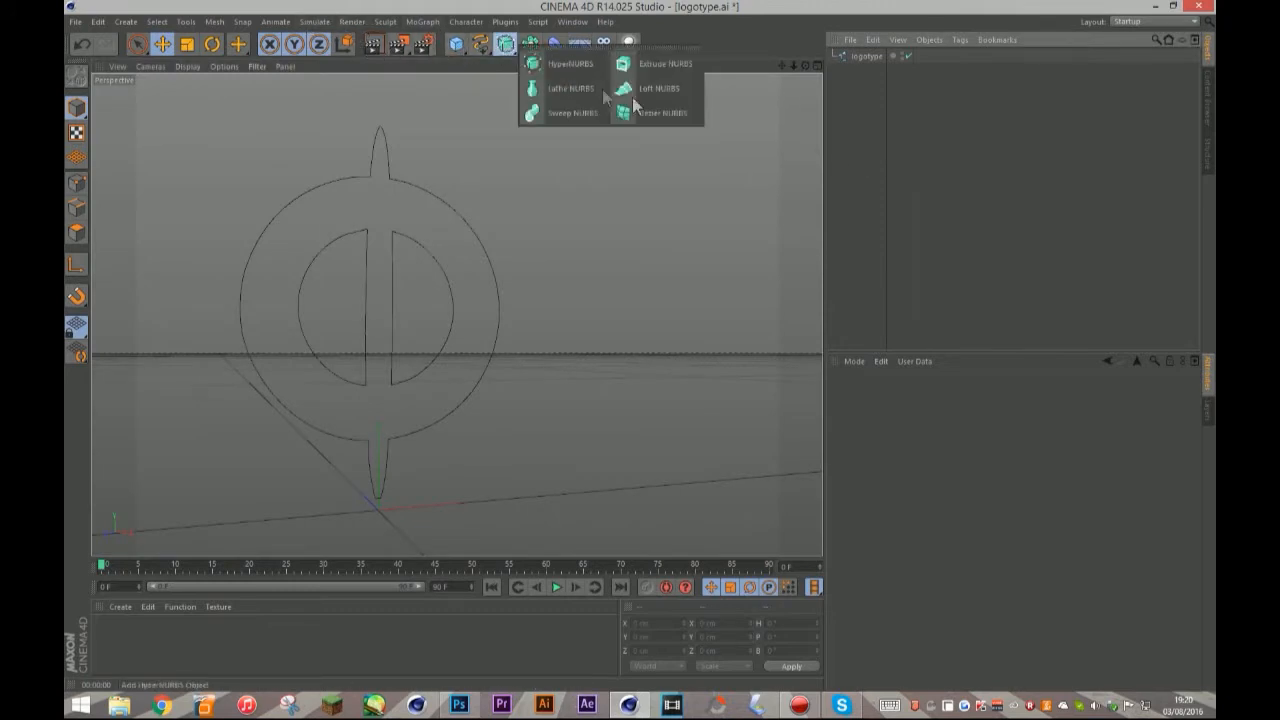
{"action": "left_click", "coordinate": [682, 61]}
{"action": "left_click_drag", "start_coordinate": [852, 70], "coordinate": [878, 58]}
{"action": "left_click_drag", "start_coordinate": [805, 72], "coordinate": [808, 72]}
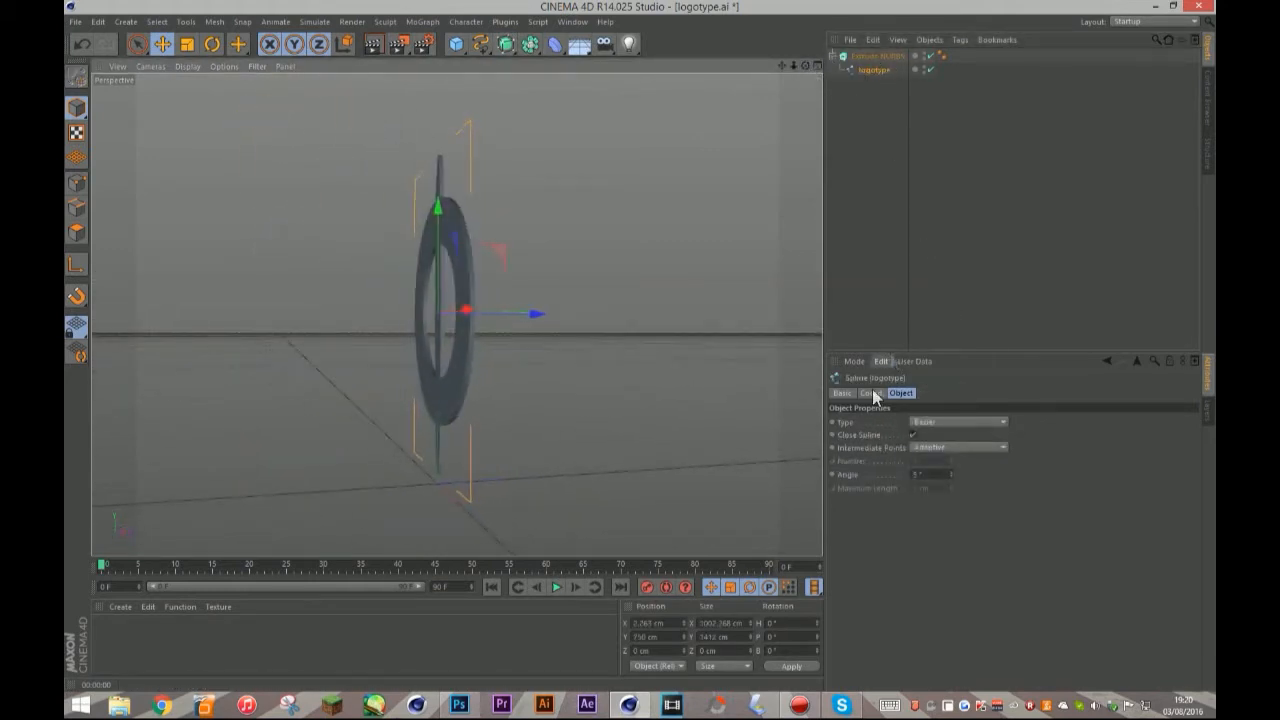
Set the Extrude NURBS movement along Z to 156 cm after trying depths of 80 cm and 120 cm
{"action": "left_click", "coordinate": [890, 56]}
{"action": "left_click", "coordinate": [1006, 422]}
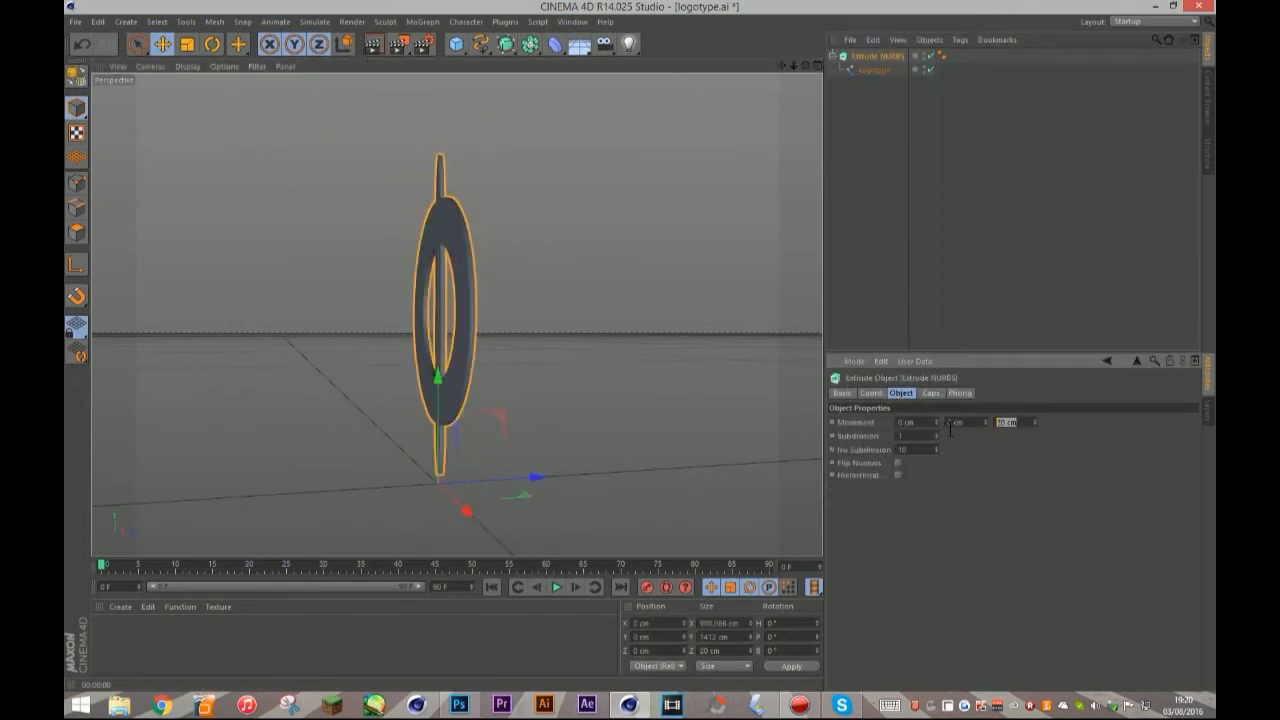
{"action": "type", "text": "80"}
{"action": "key", "text": "Return"}
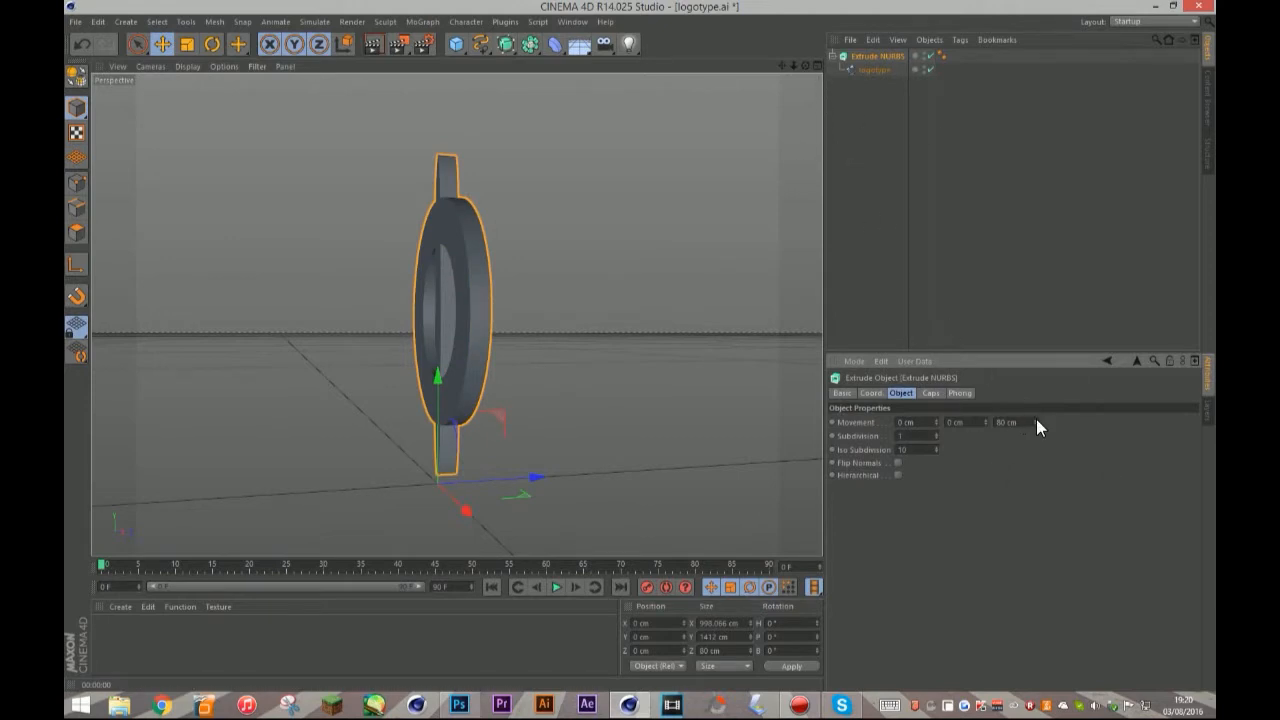
{"action": "type", "text": "120"}
{"action": "key", "text": "Return"}
{"action": "left_click_drag", "start_coordinate": [805, 66], "coordinate": [830, 84]}
{"action": "left_click_drag", "start_coordinate": [1034, 420], "coordinate": [1034, 384]}
{"action": "mouse_move", "coordinate": [805, 65]}
{"action": "left_mouse_down"}
{"action": "mouse_move", "coordinate": [745, 70]}
{"action": "mouse_move", "coordinate": [804, 61]}
{"action": "left_mouse_up"}
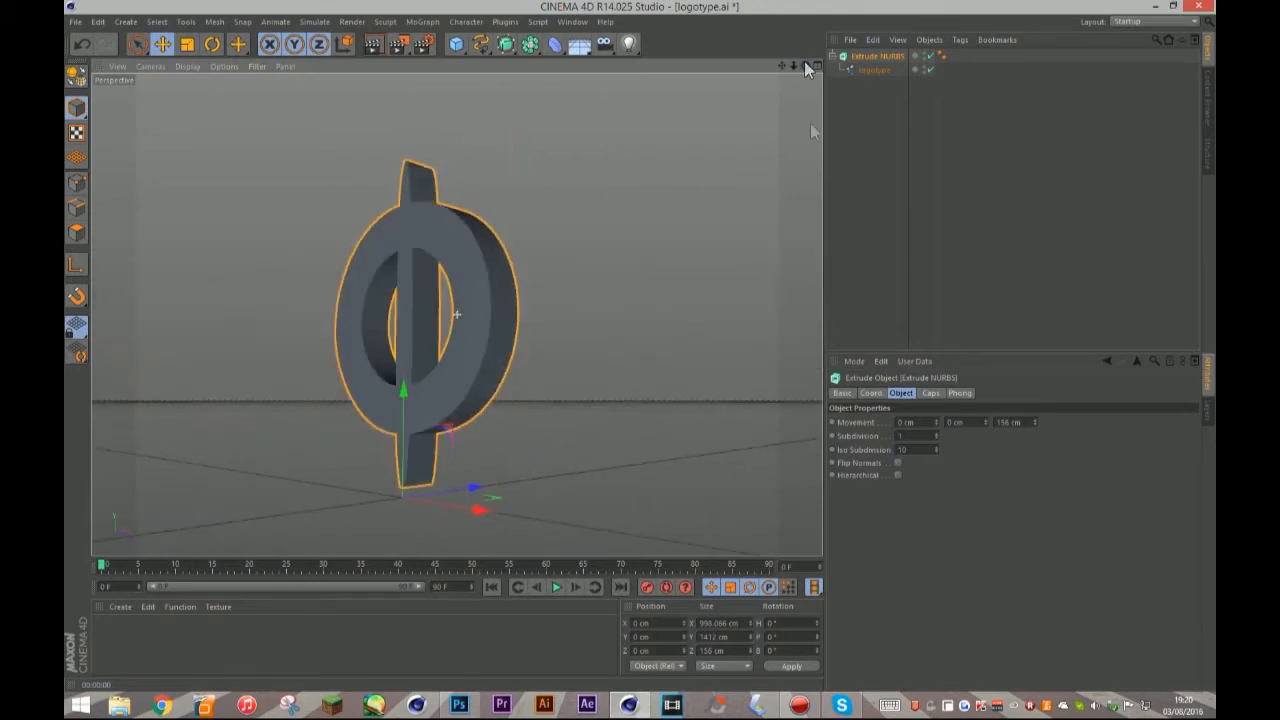
Set the extrusion's start cap to Fillet Cap with 11 steps
{"action": "left_click", "coordinate": [932, 394]}
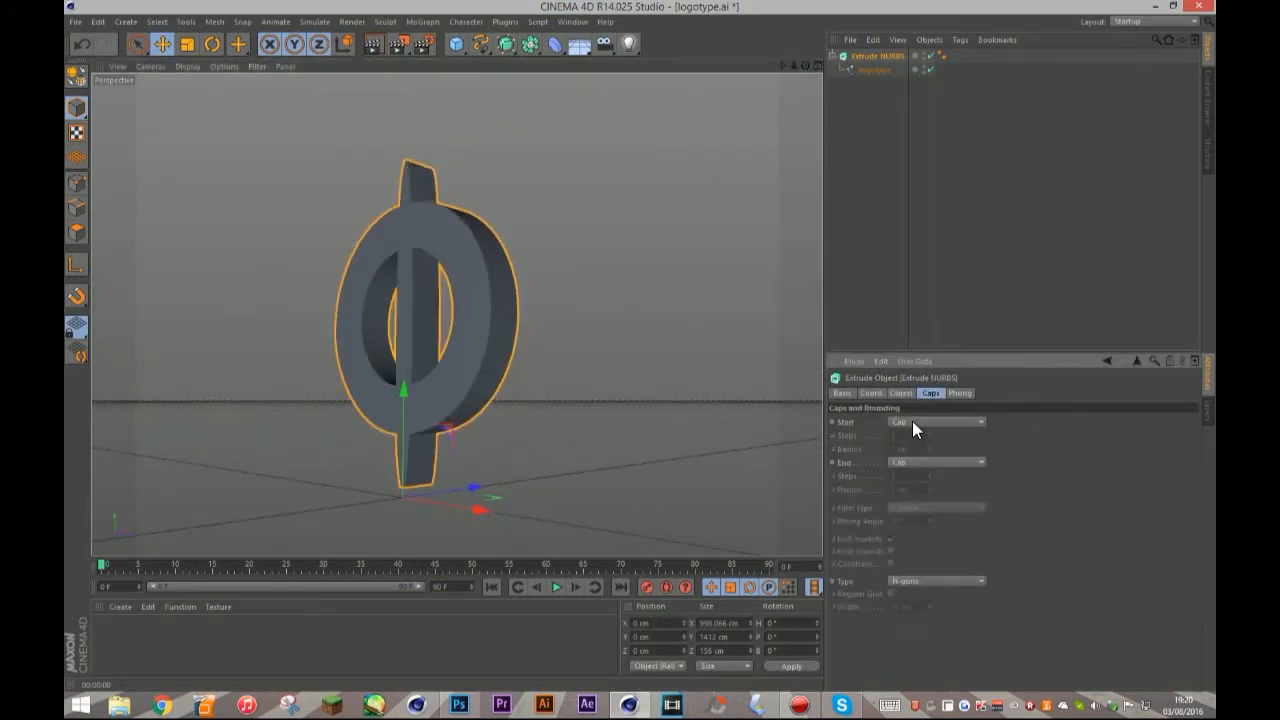
{"action": "left_click", "coordinate": [912, 421]}
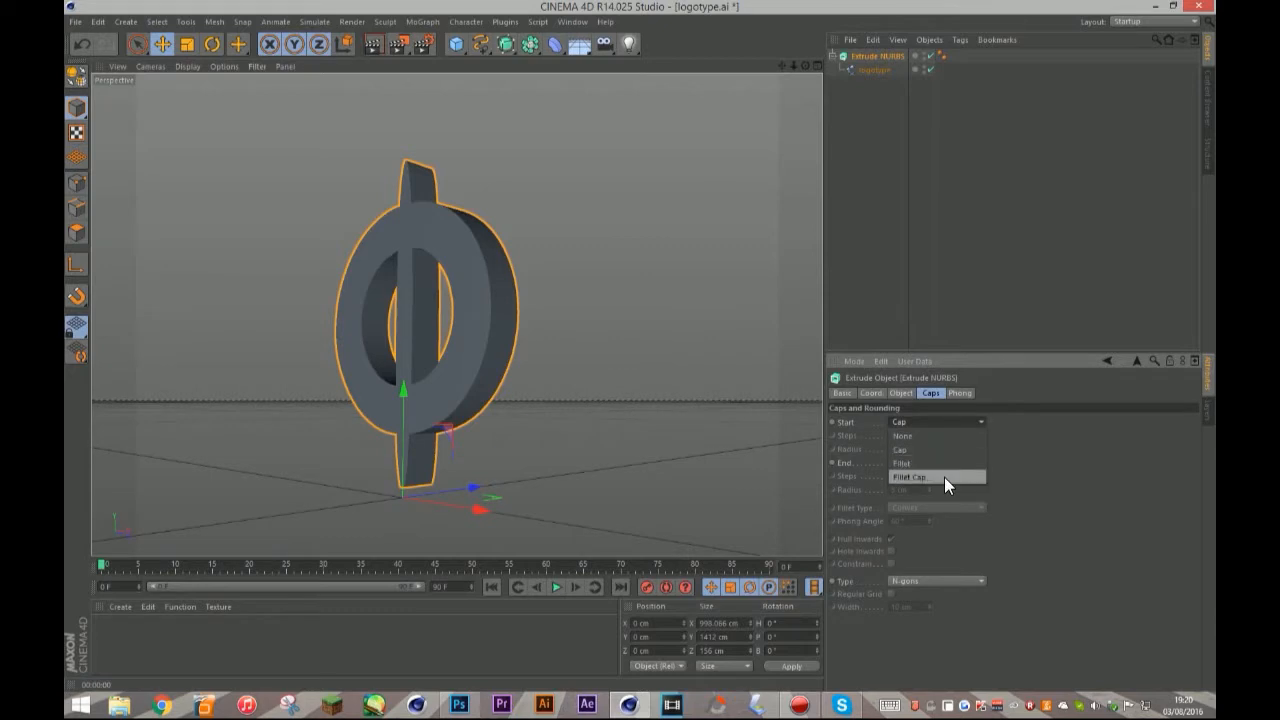
{"action": "left_click", "coordinate": [944, 477]}
{"action": "left_click", "coordinate": [908, 436]}
{"action": "type", "text": "1"}
{"action": "key", "text": "Return"}
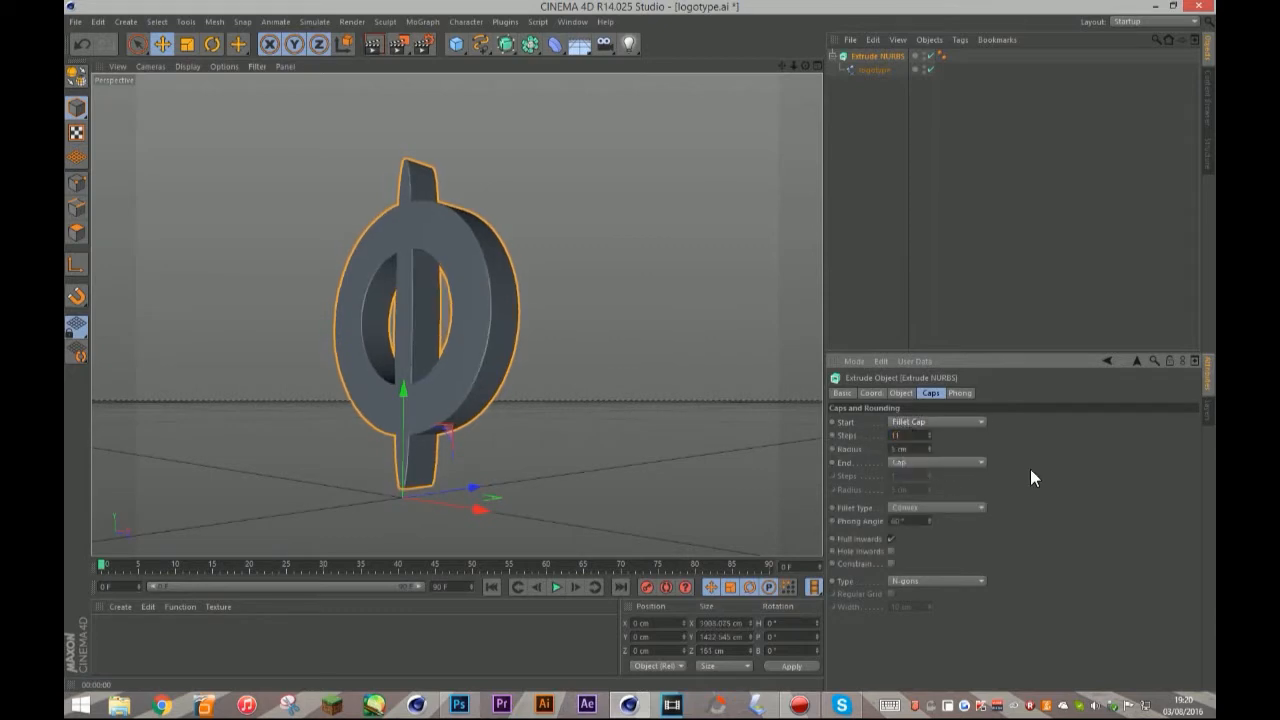
Set the extrusion's end cap to Fillet Cap with 11 steps
{"action": "left_click", "coordinate": [912, 462]}
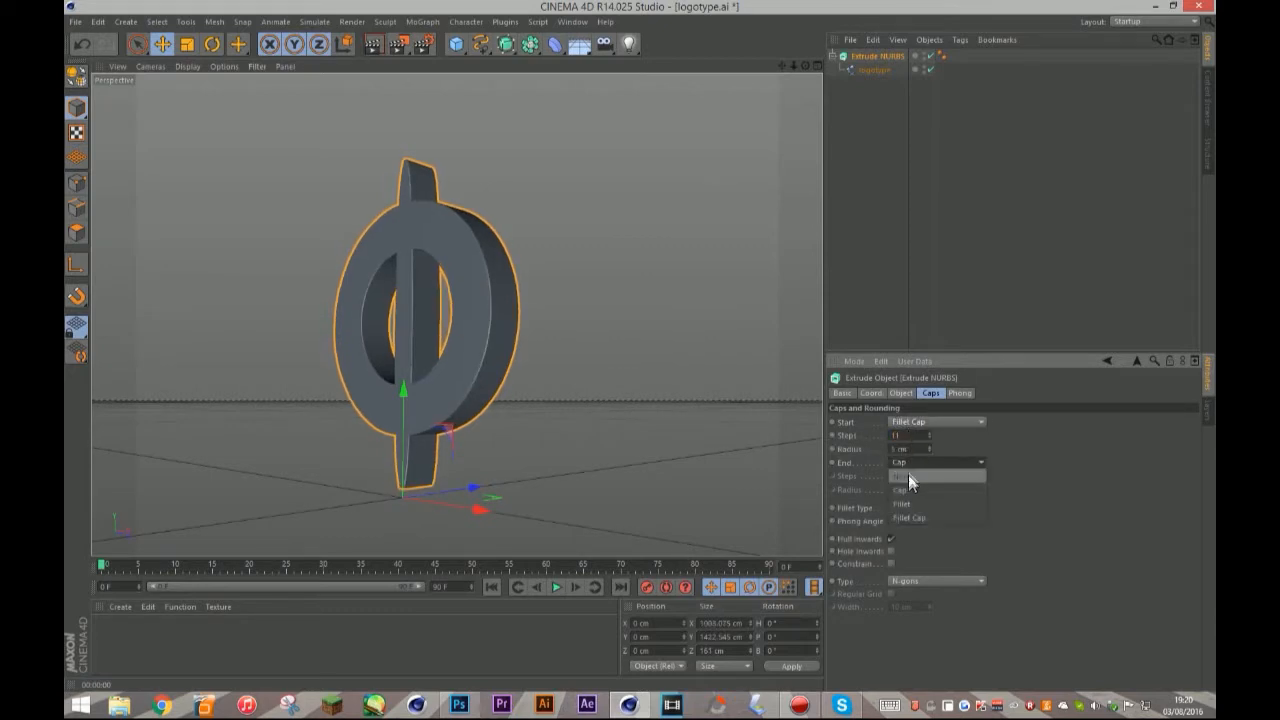
{"action": "left_click", "coordinate": [908, 517]}
{"action": "left_click", "coordinate": [906, 476]}
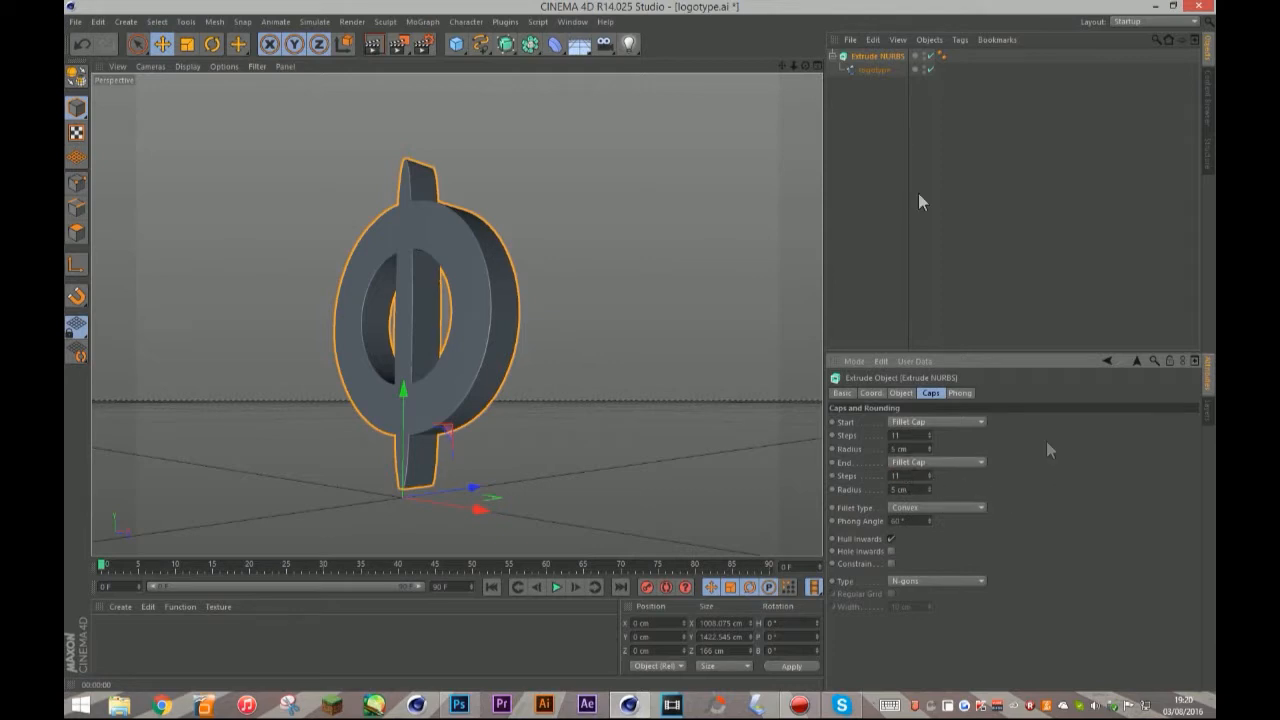
Render a viewport preview of the extruded logo to check its filleted edges
{"action": "mouse_move", "coordinate": [805, 65]}
{"action": "left_mouse_down"}
{"action": "mouse_move", "coordinate": [840, 25]}
{"action": "mouse_move", "coordinate": [900, 75]}
{"action": "mouse_move", "coordinate": [960, 90]}
{"action": "mouse_move", "coordinate": [850, 140]}
{"action": "mouse_move", "coordinate": [805, 66]}
{"action": "left_mouse_up"}
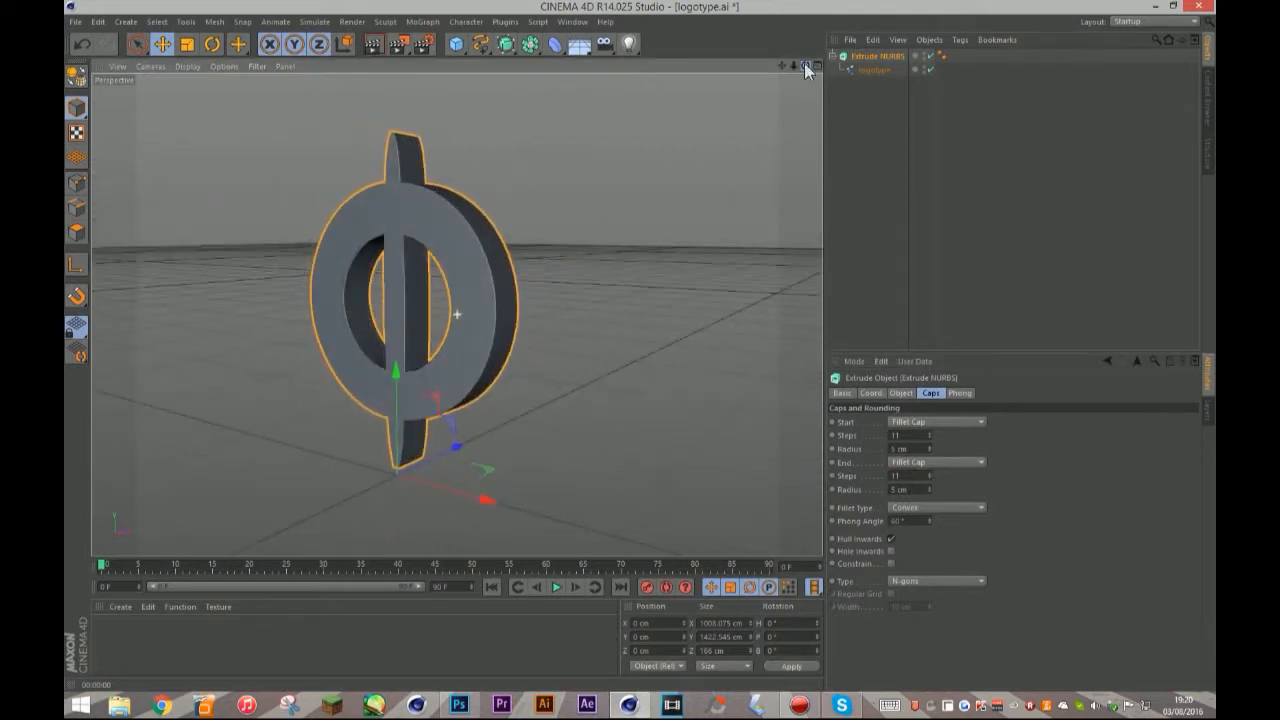
{"action": "left_click", "coordinate": [374, 44]}
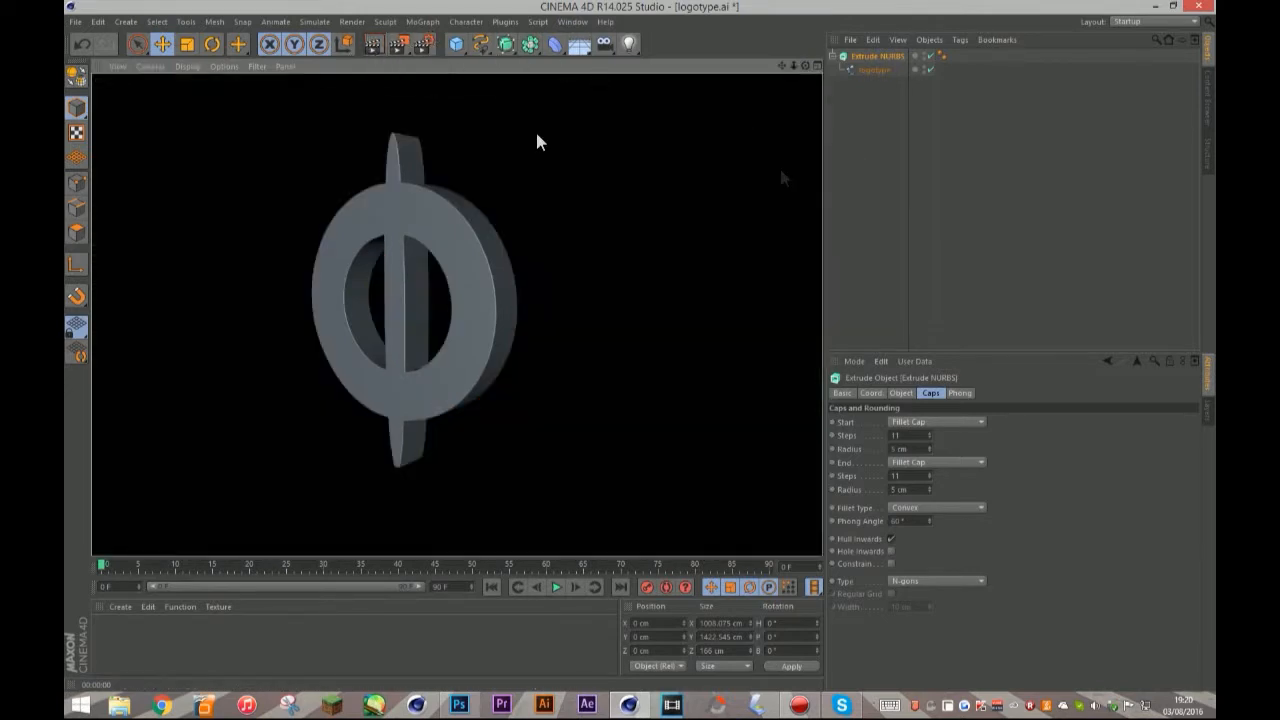
{"action": "left_click", "coordinate": [1049, 257]}
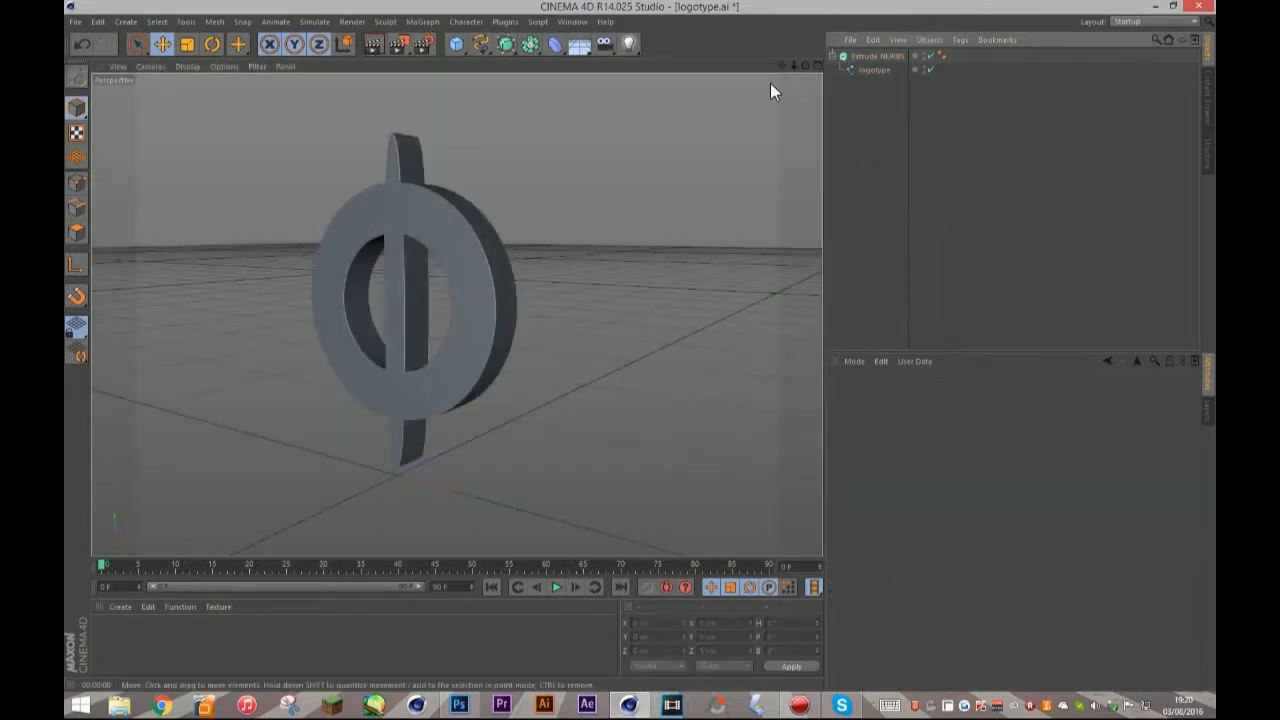
{"action": "left_click_drag", "start_coordinate": [783, 66], "coordinate": [852, 68]}
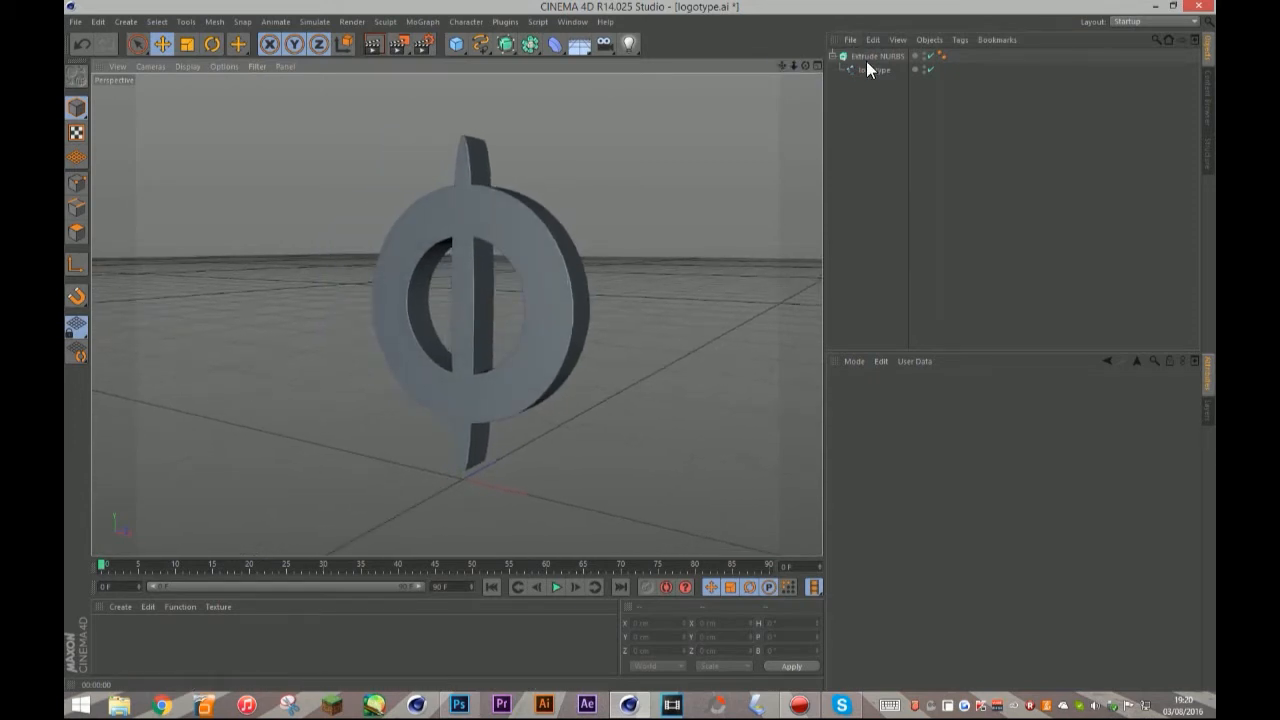
Select the Render settings preset and load the Shock HDRI preset from the Modelings library in the Content Browser
{"action": "left_click", "coordinate": [572, 21]}
{"action": "left_click", "coordinate": [600, 94]}
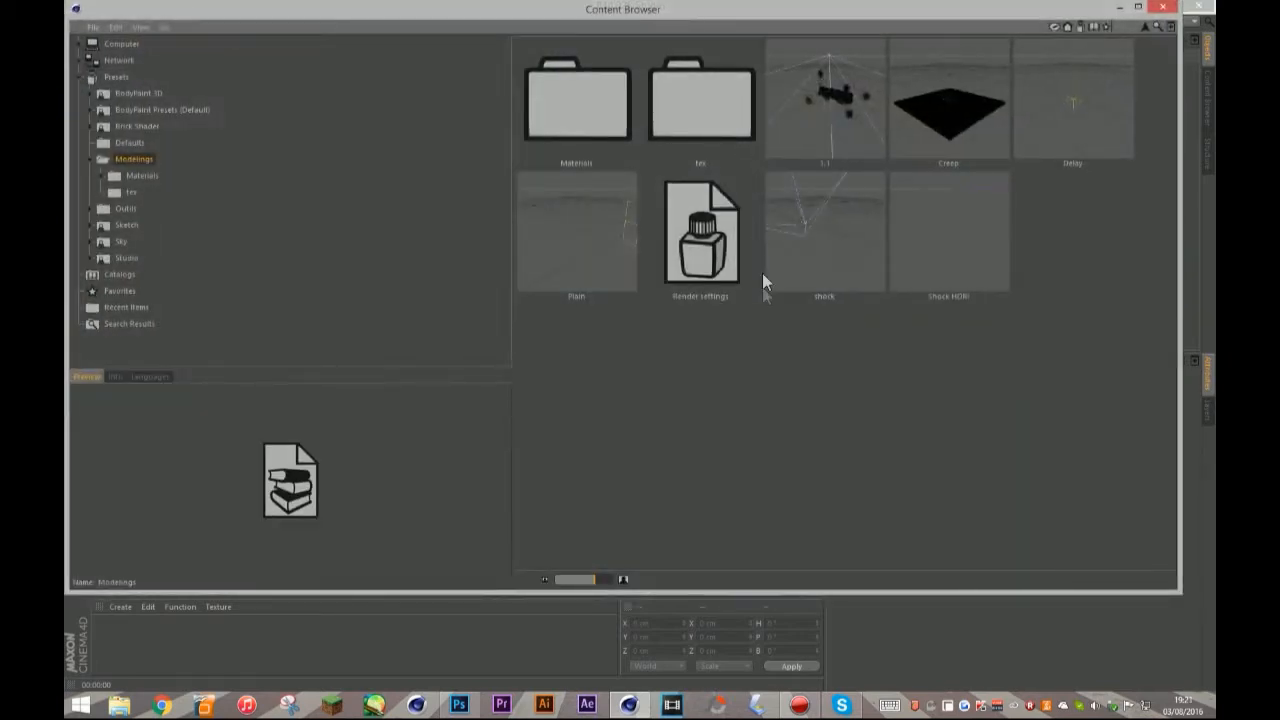
{"action": "left_click", "coordinate": [694, 240]}
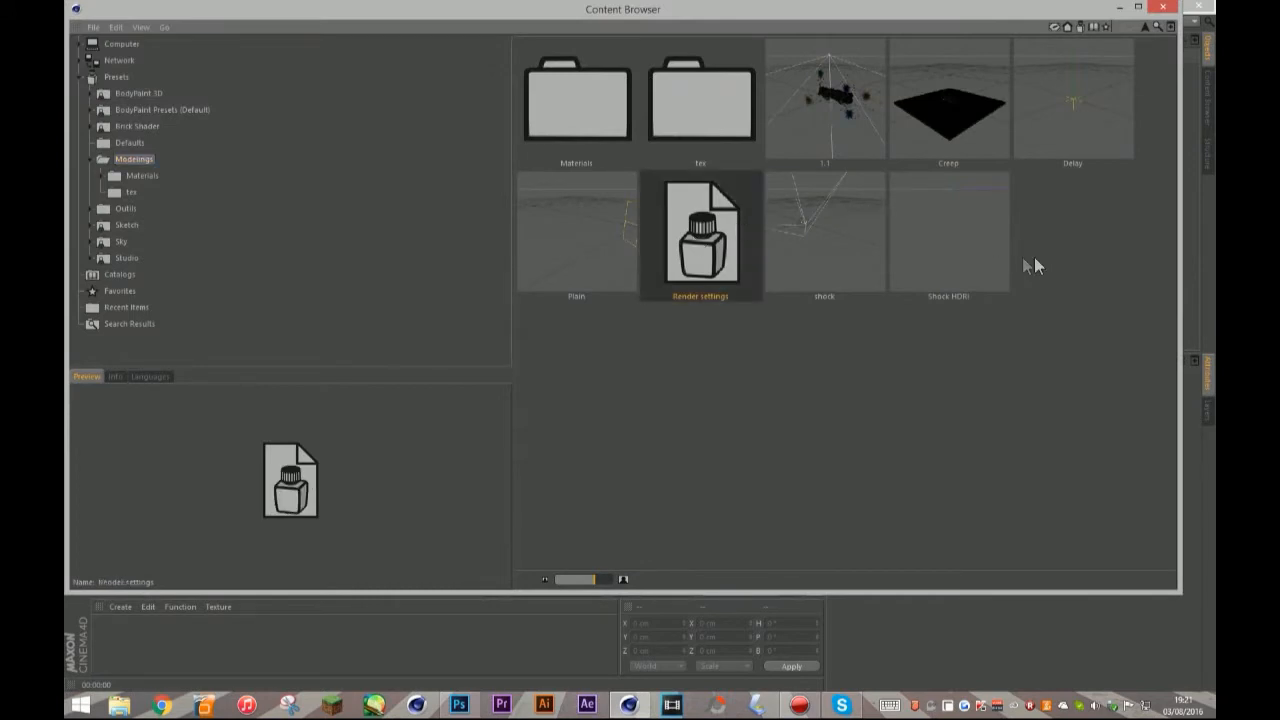
{"action": "double_click", "coordinate": [978, 233]}
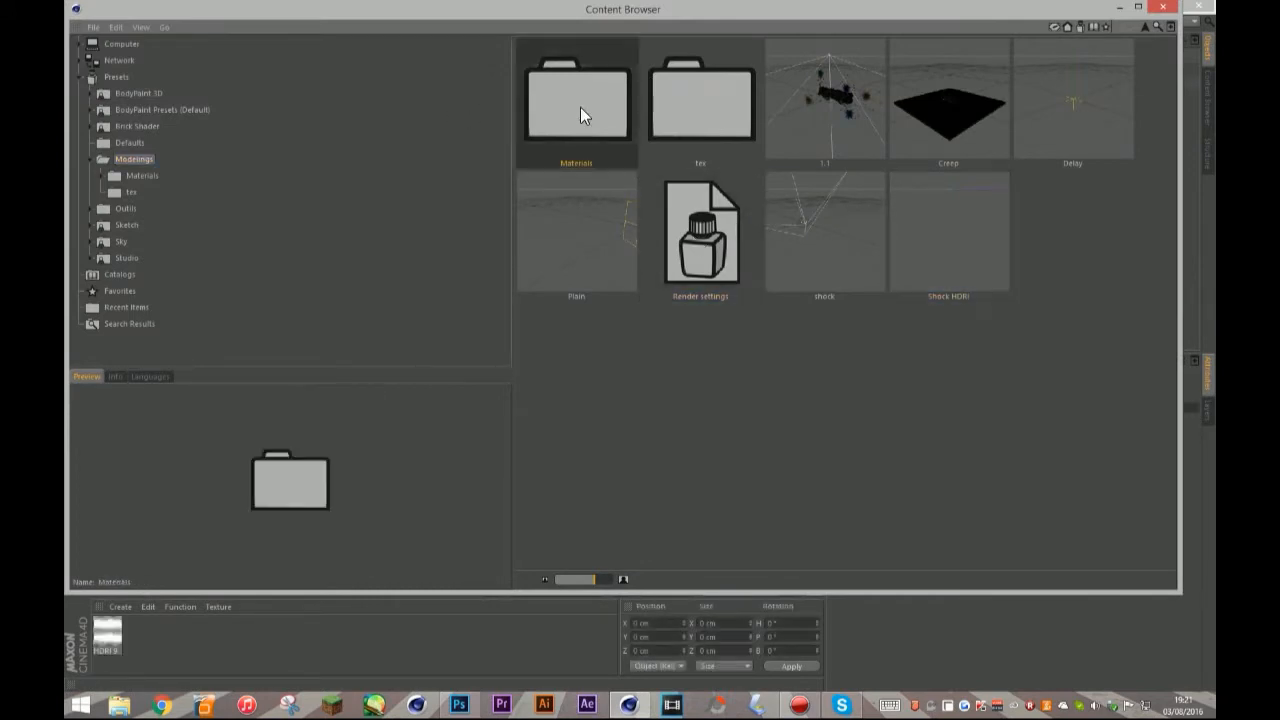
Load the Jaune and Metal materials from the Materials preset folder and close the Content Browser
{"action": "double_click", "coordinate": [582, 112]}
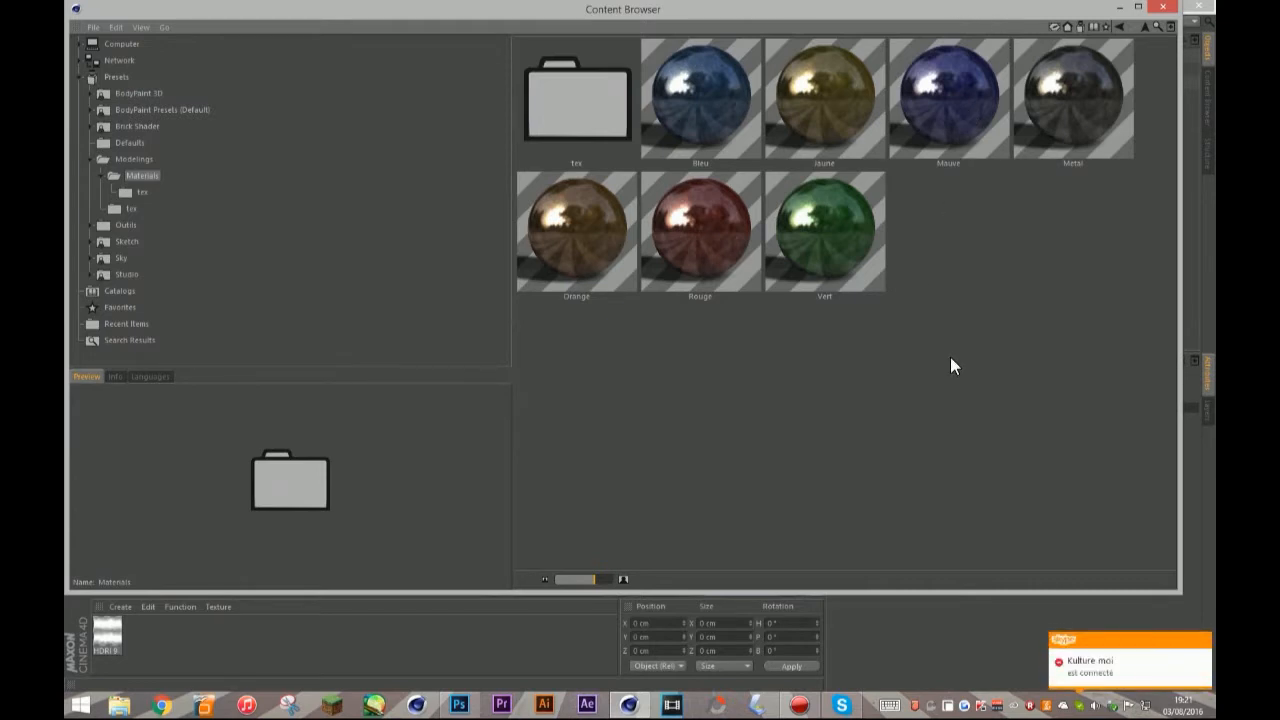
{"action": "double_click", "coordinate": [850, 110]}
{"action": "double_click", "coordinate": [1078, 113]}
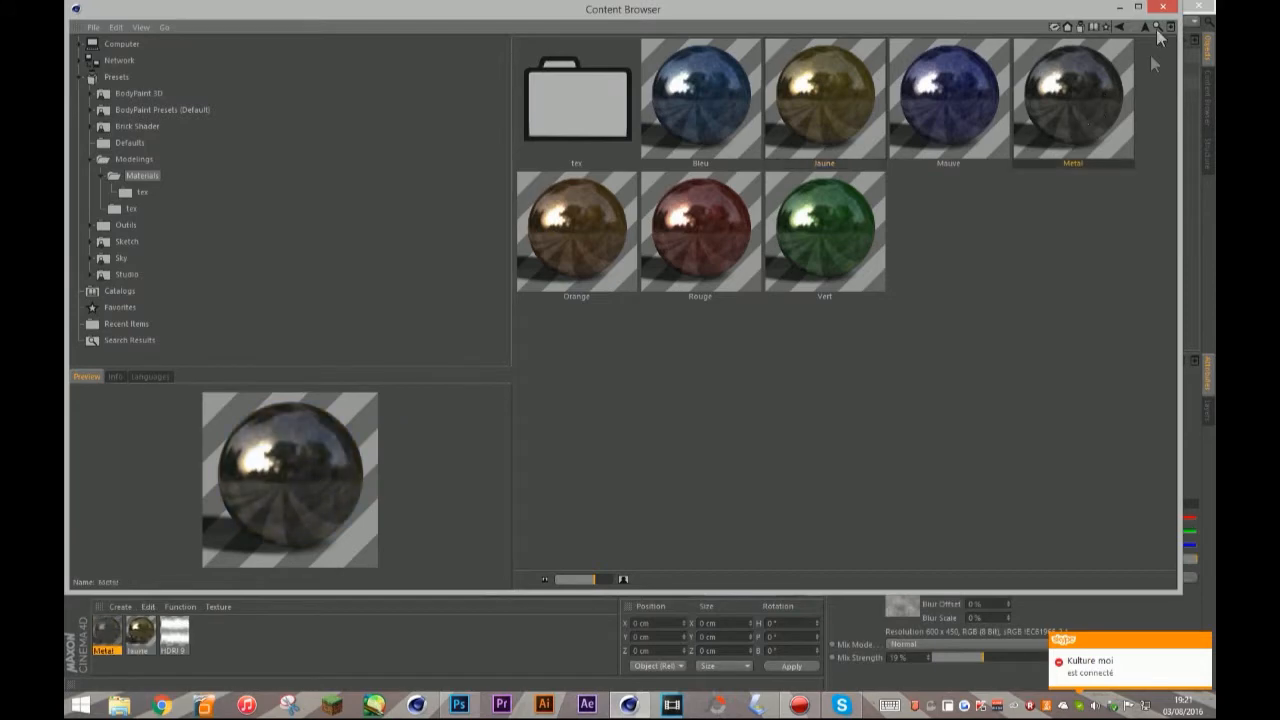
{"action": "left_click", "coordinate": [1164, 8]}
Apply the Metal material to the Extrude NURBS with Cubic projection and seamless tiling
{"action": "left_click_drag", "start_coordinate": [112, 637], "coordinate": [950, 69]}
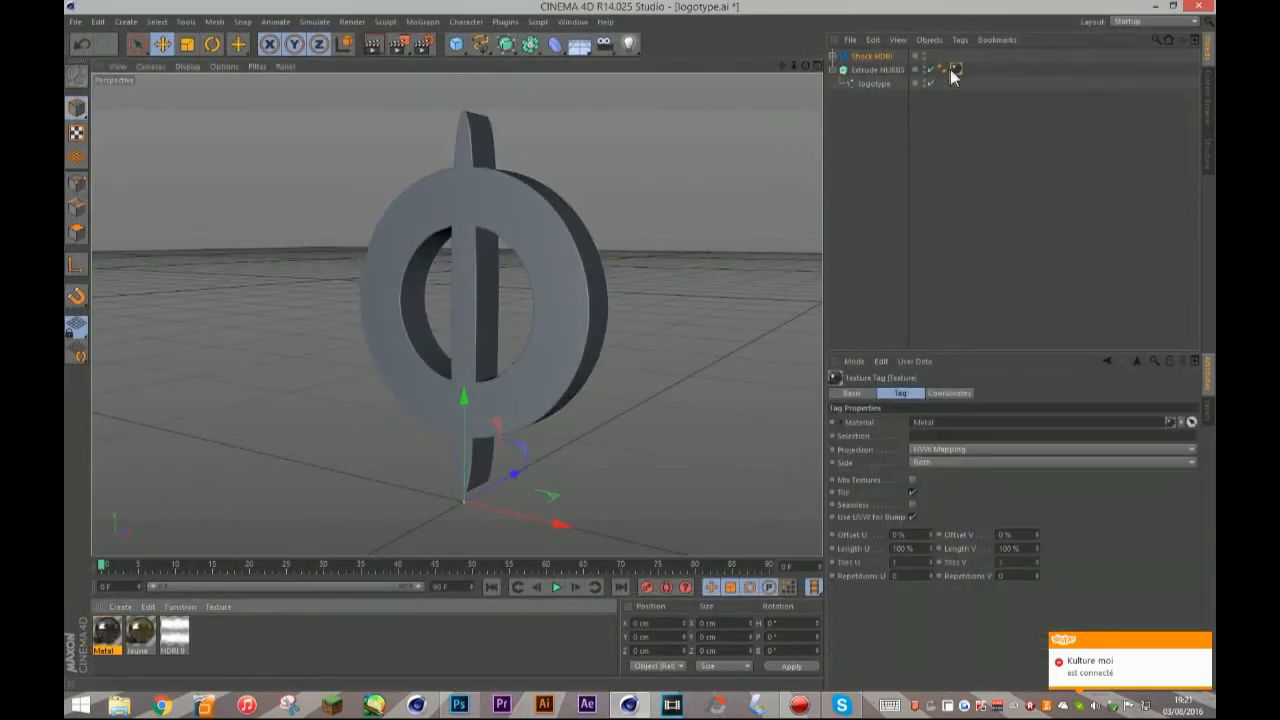
{"action": "left_click", "coordinate": [933, 449]}
{"action": "left_click", "coordinate": [924, 505]}
Apply the Jaune material to the extruded logo with its tag before the Metal tag, using Cubic projection
{"action": "left_click_drag", "start_coordinate": [140, 635], "coordinate": [478, 404]}
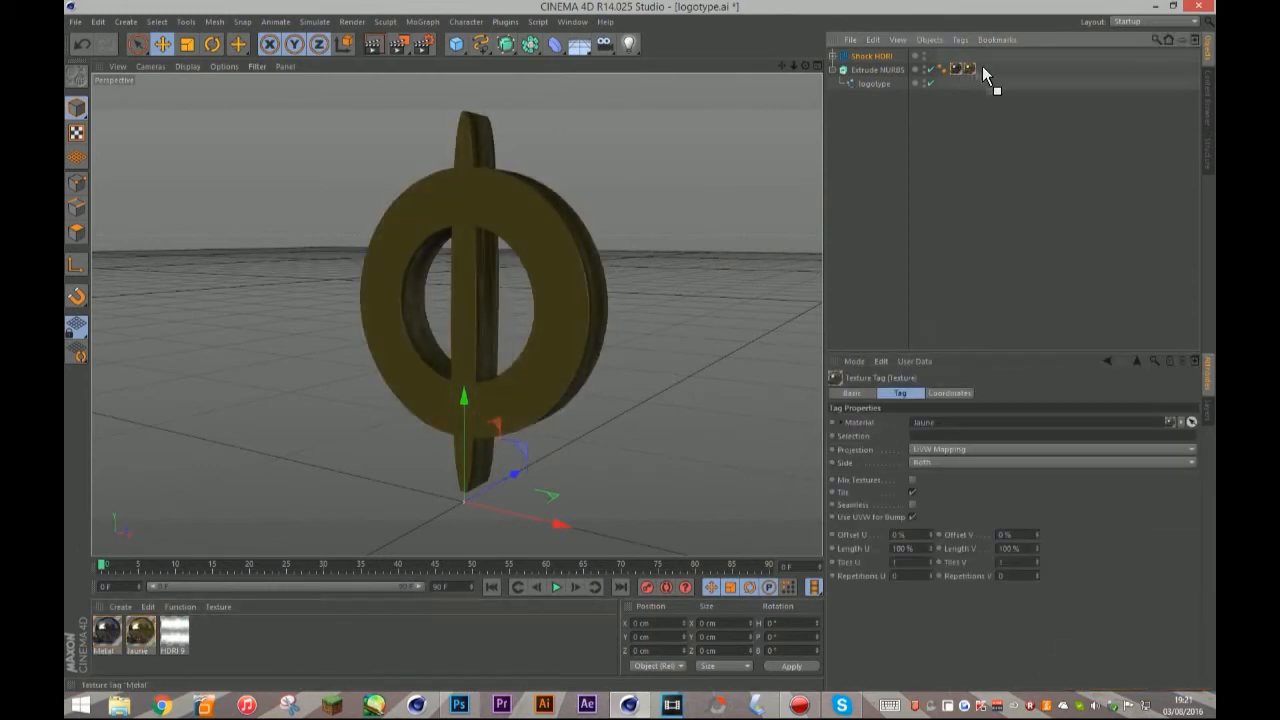
{"action": "left_click_drag", "start_coordinate": [983, 67], "coordinate": [982, 67]}
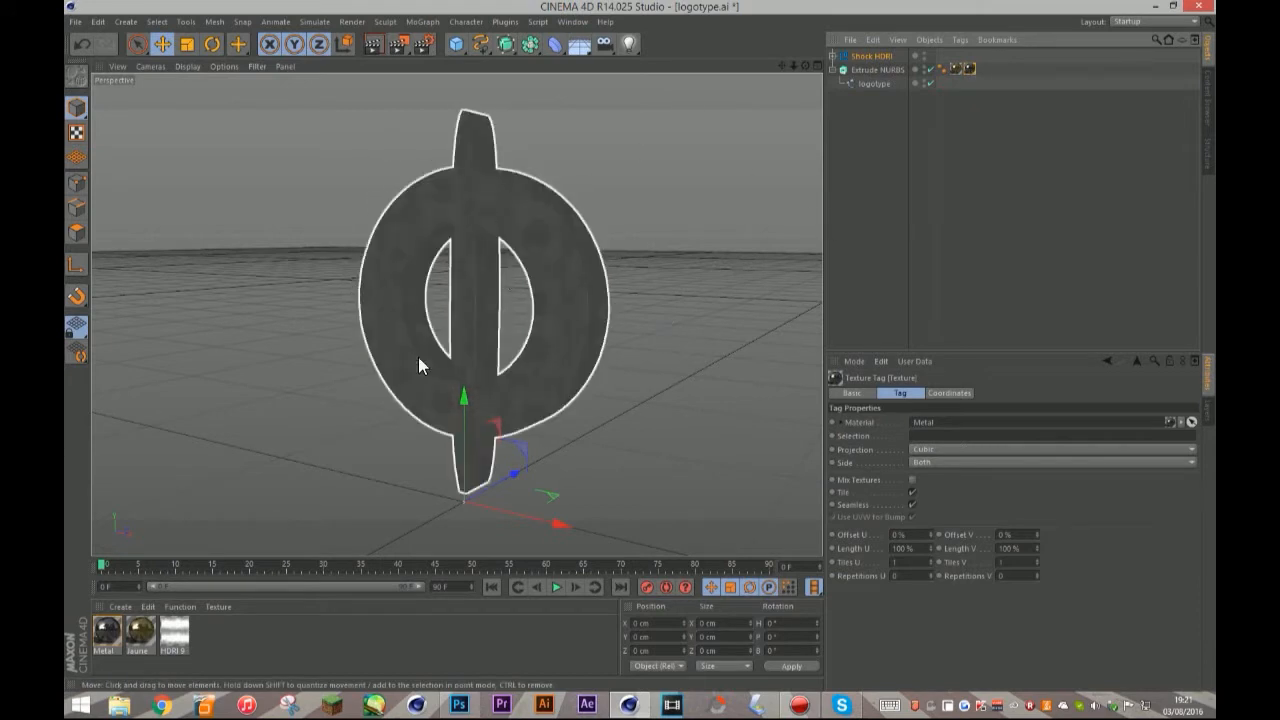
{"action": "left_click", "coordinate": [955, 69]}
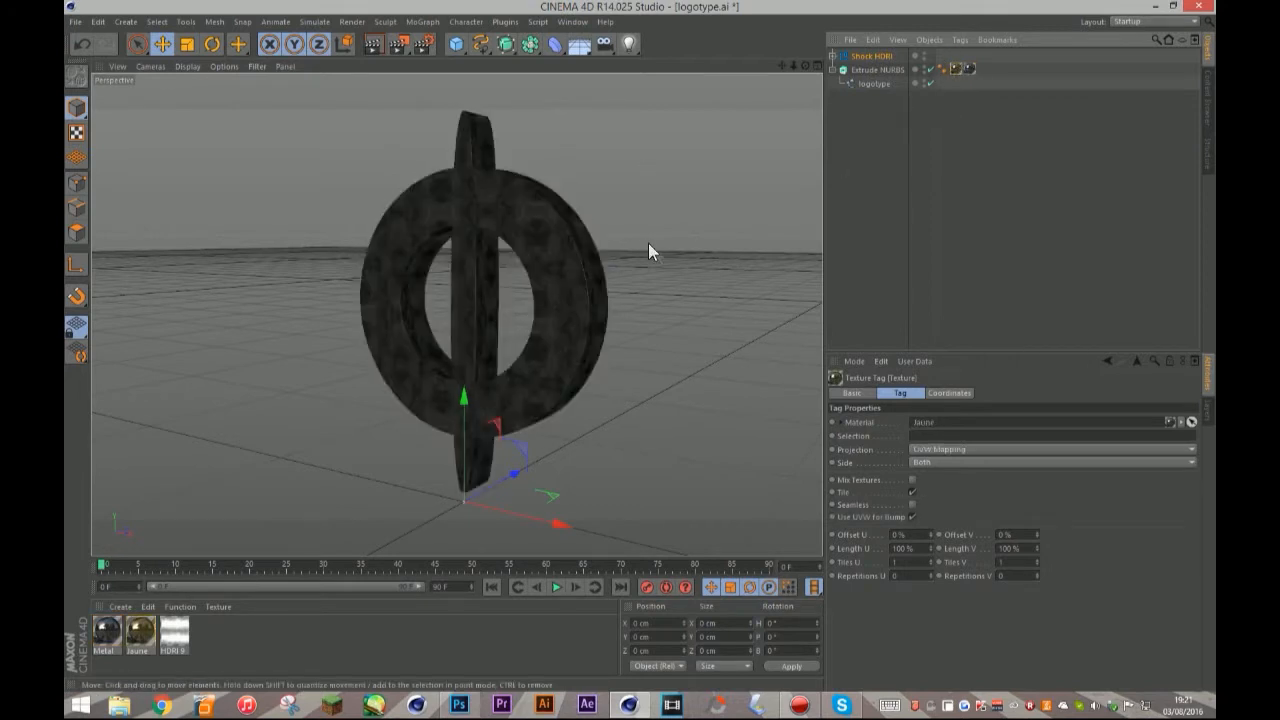
{"action": "left_click", "coordinate": [924, 450]}
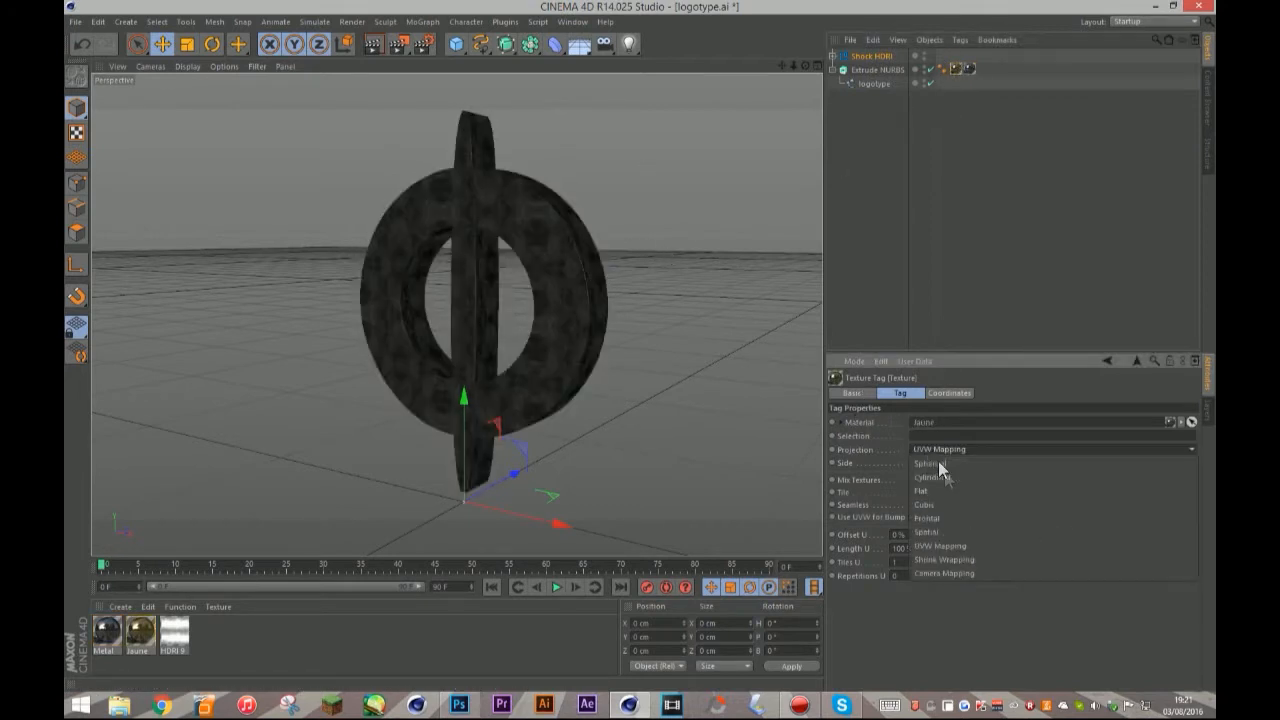
{"action": "left_click", "coordinate": [934, 501]}
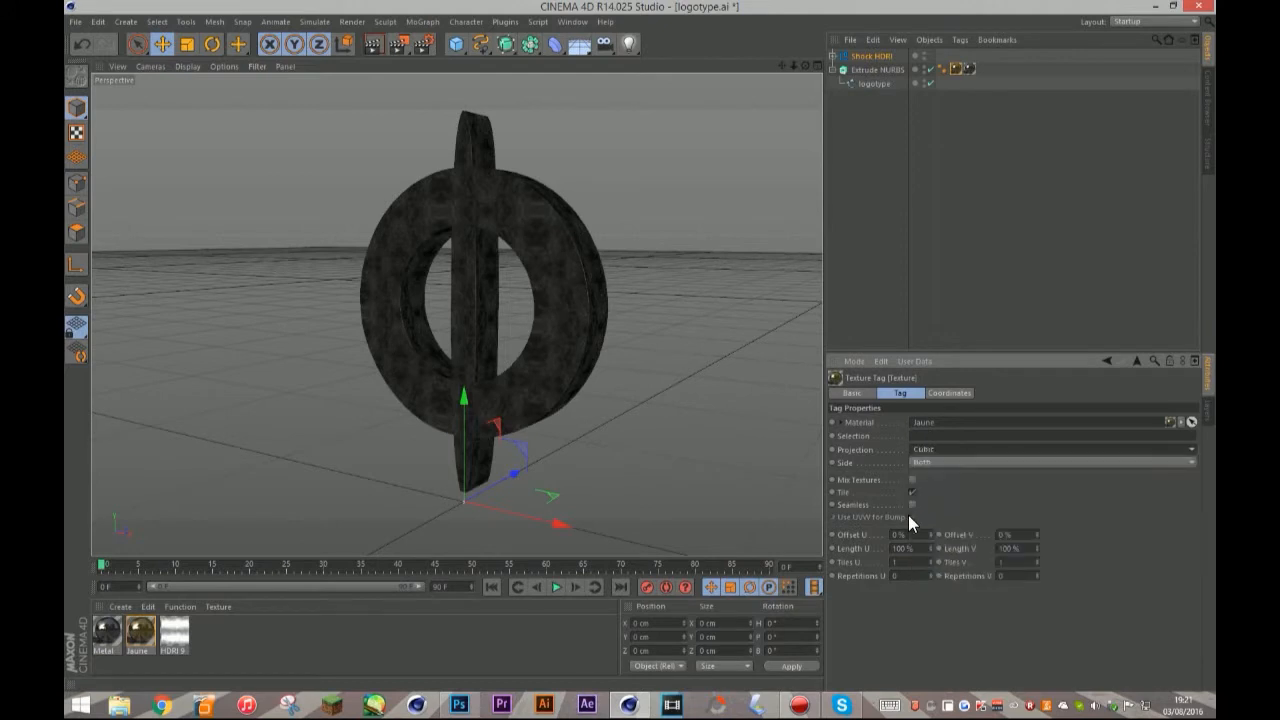
{"action": "left_click", "coordinate": [888, 245]}
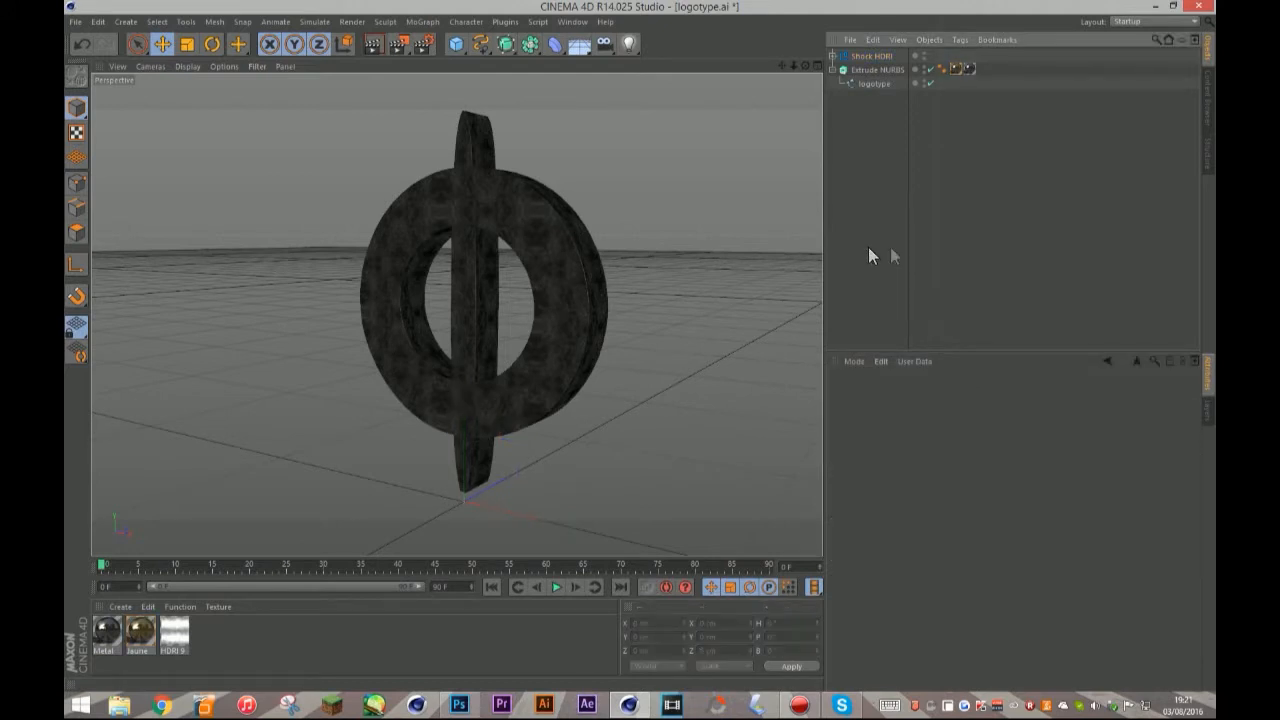
Render a preview of the textured logo and move the Shock HDRI object below the Extrude NURBS in the hierarchy
{"action": "left_click", "coordinate": [372, 43]}
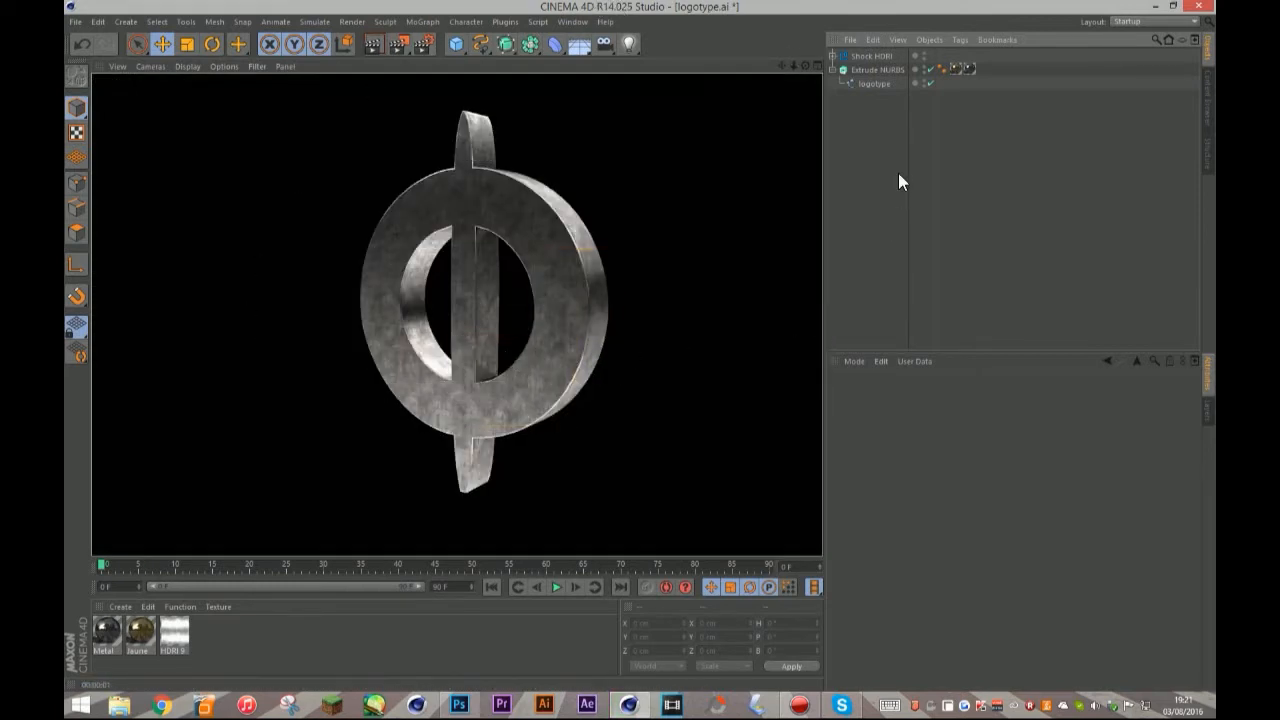
{"action": "left_click", "coordinate": [866, 69]}
{"action": "left_click_drag", "start_coordinate": [866, 57], "coordinate": [871, 137]}
{"action": "left_click", "coordinate": [874, 56]}
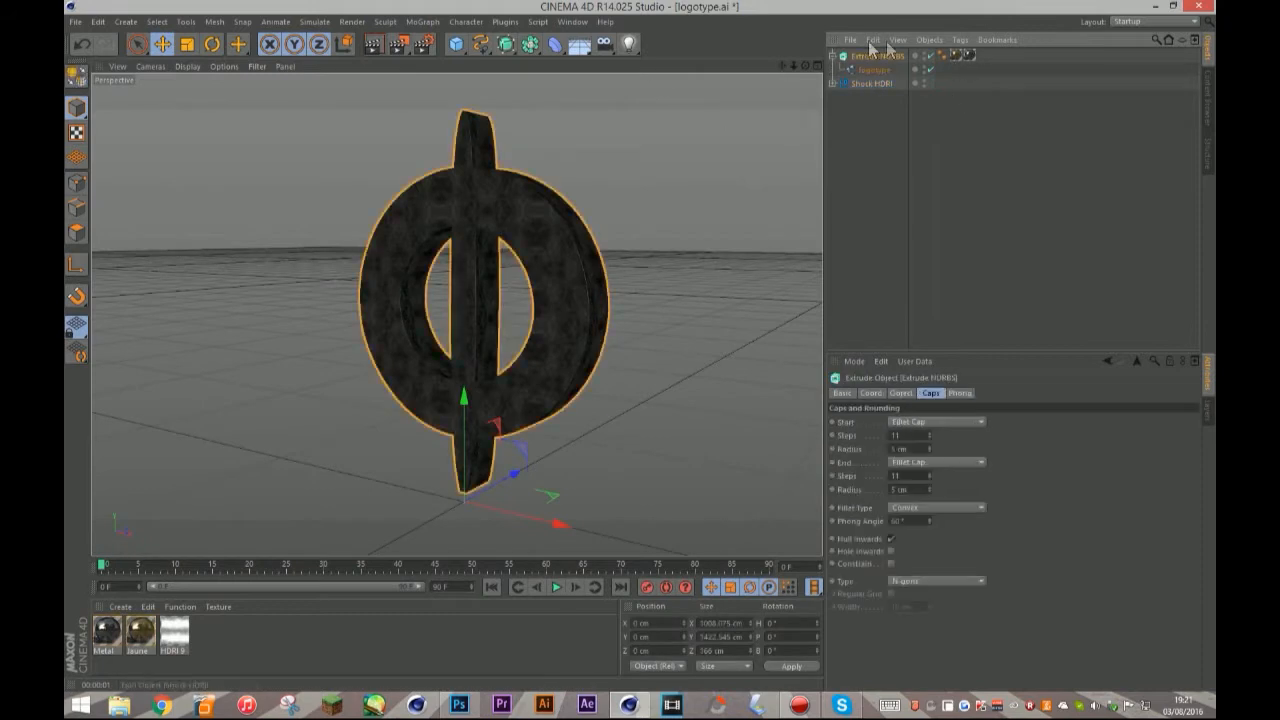
Fracture the extruded logo into 350 pieces with NitroBlast at Extreme quality and render a preview of it
{"action": "left_click", "coordinate": [510, 22]}
{"action": "mouse_move", "coordinate": [538, 63]}
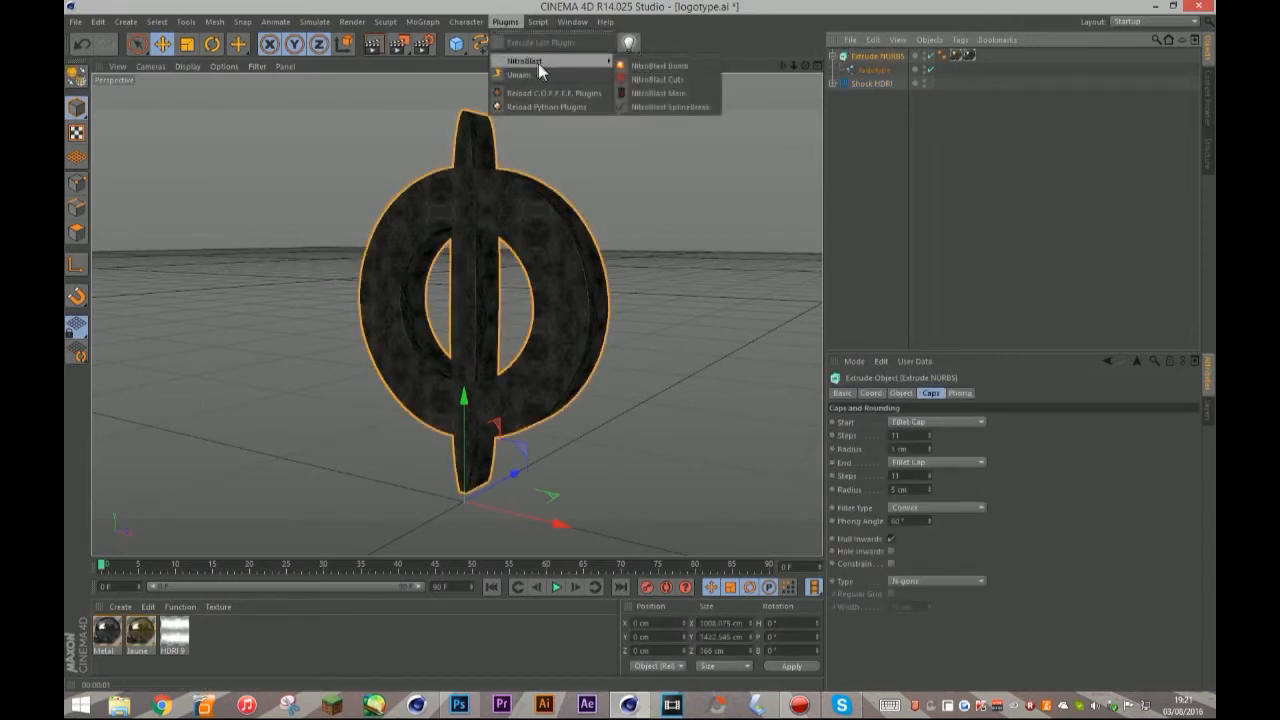
{"action": "left_click", "coordinate": [664, 88]}
{"action": "left_click", "coordinate": [667, 114]}
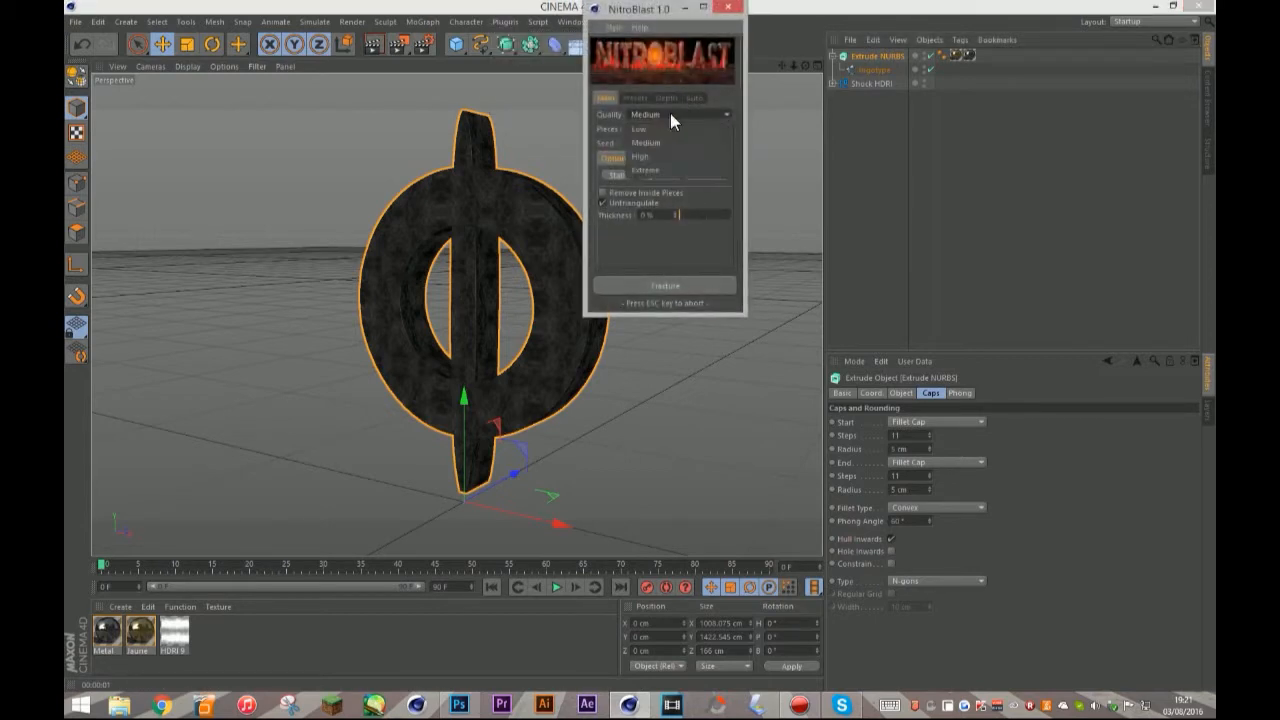
{"action": "left_click", "coordinate": [674, 169]}
{"action": "left_click_drag", "start_coordinate": [646, 130], "coordinate": [562, 125]}
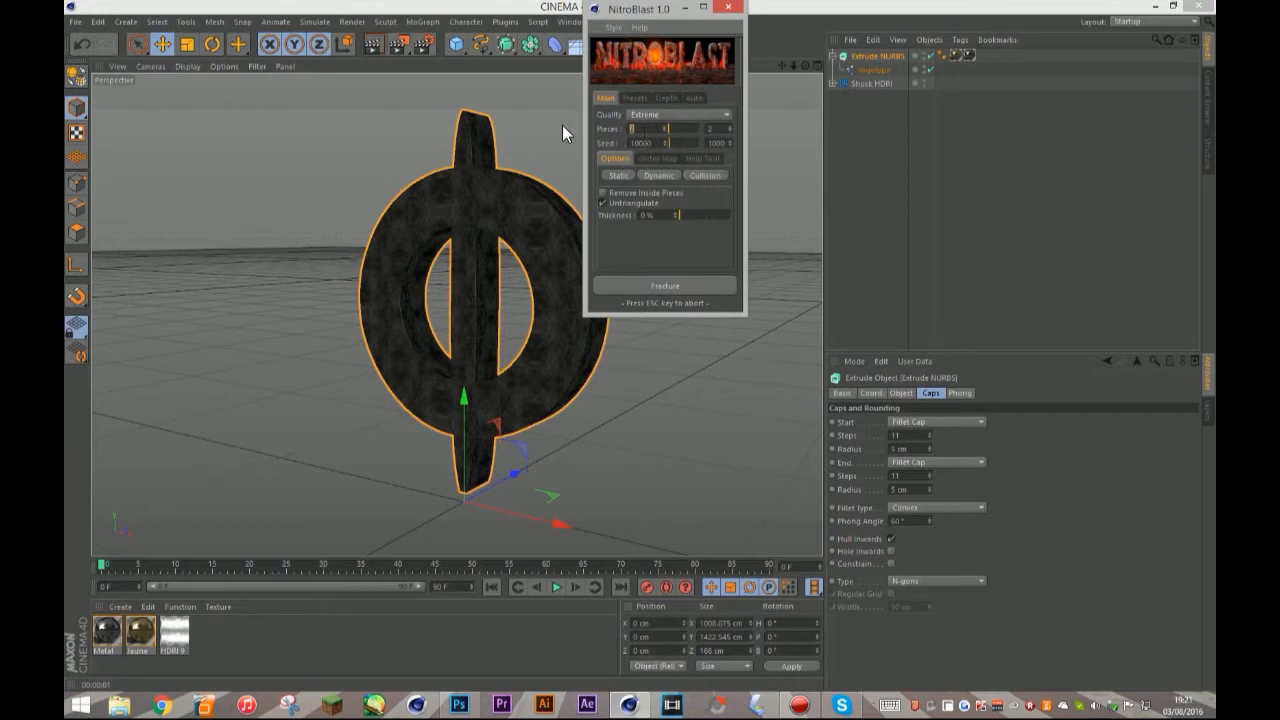
{"action": "type", "text": "350"}
{"action": "left_click", "coordinate": [657, 285]}
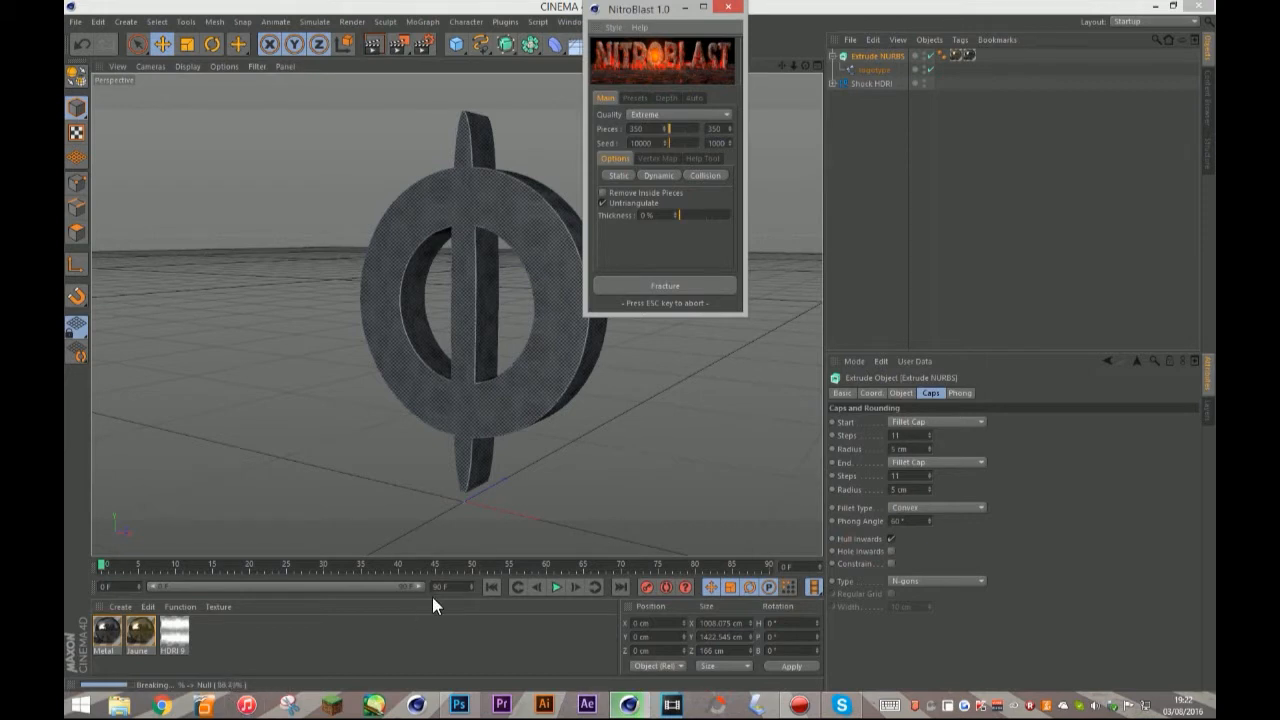
{"action": "left_click", "coordinate": [727, 11]}
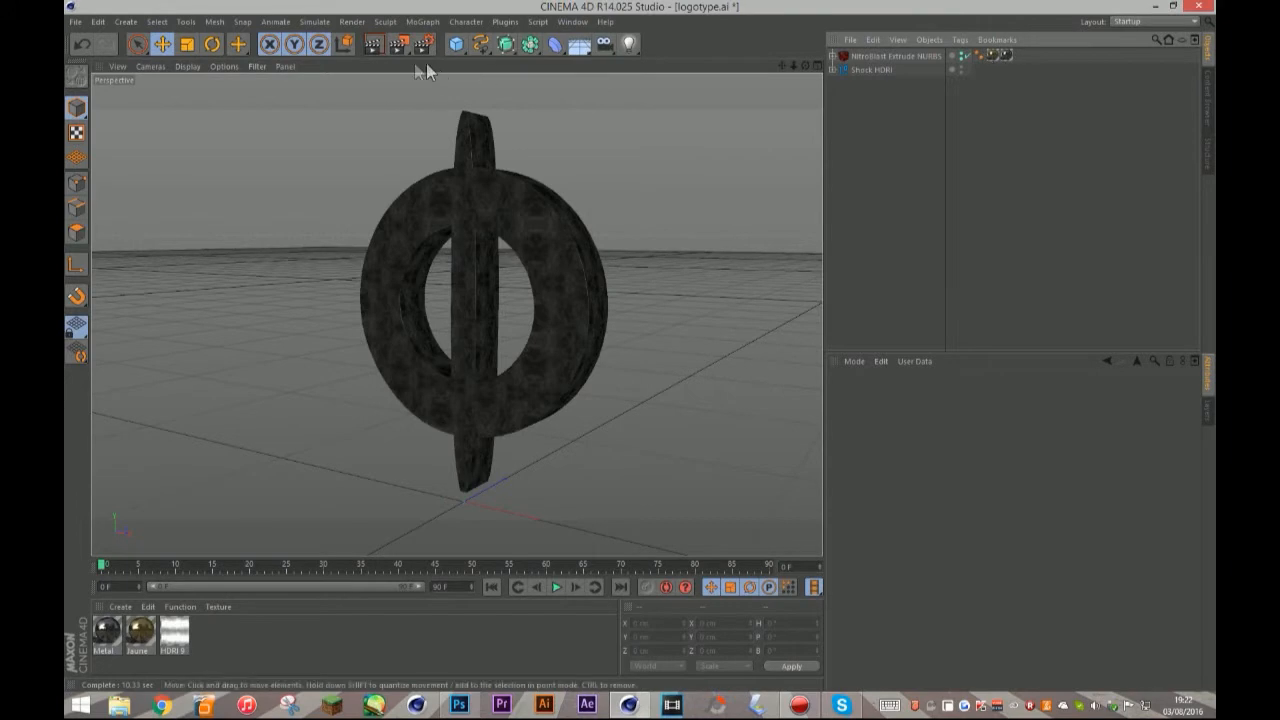
{"action": "left_click", "coordinate": [372, 47]}
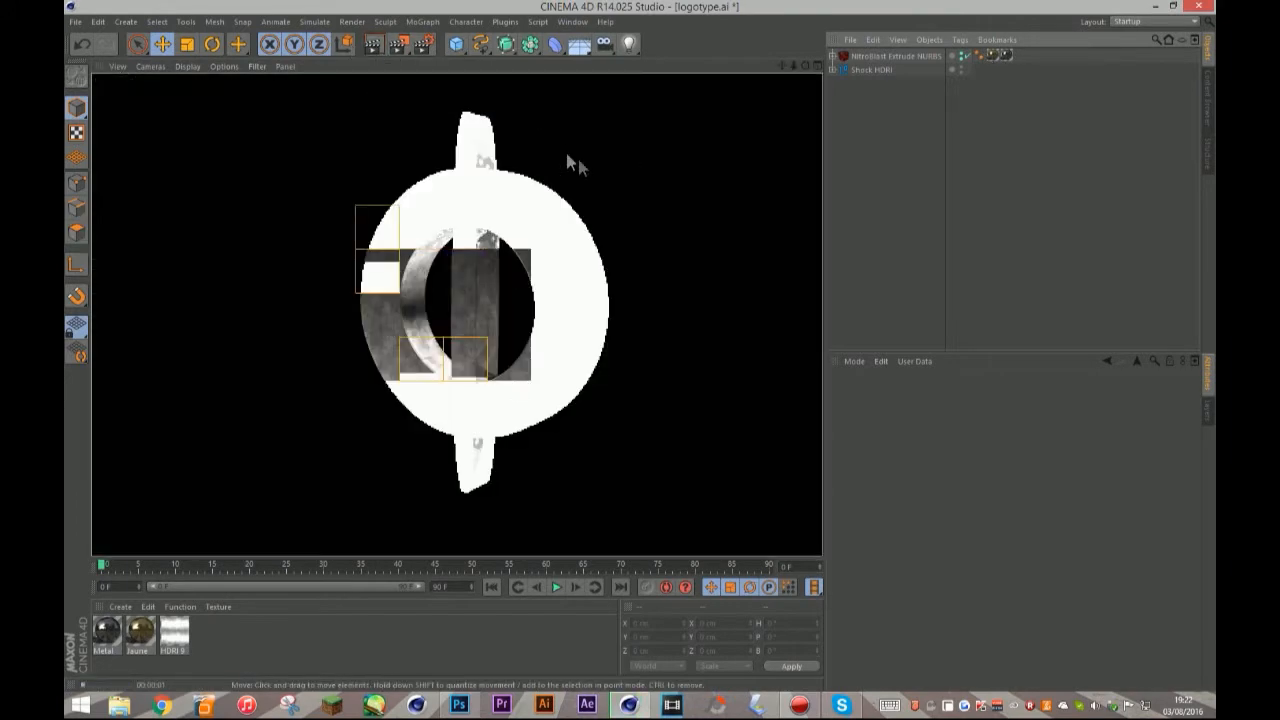
{"action": "left_click", "coordinate": [895, 167]}
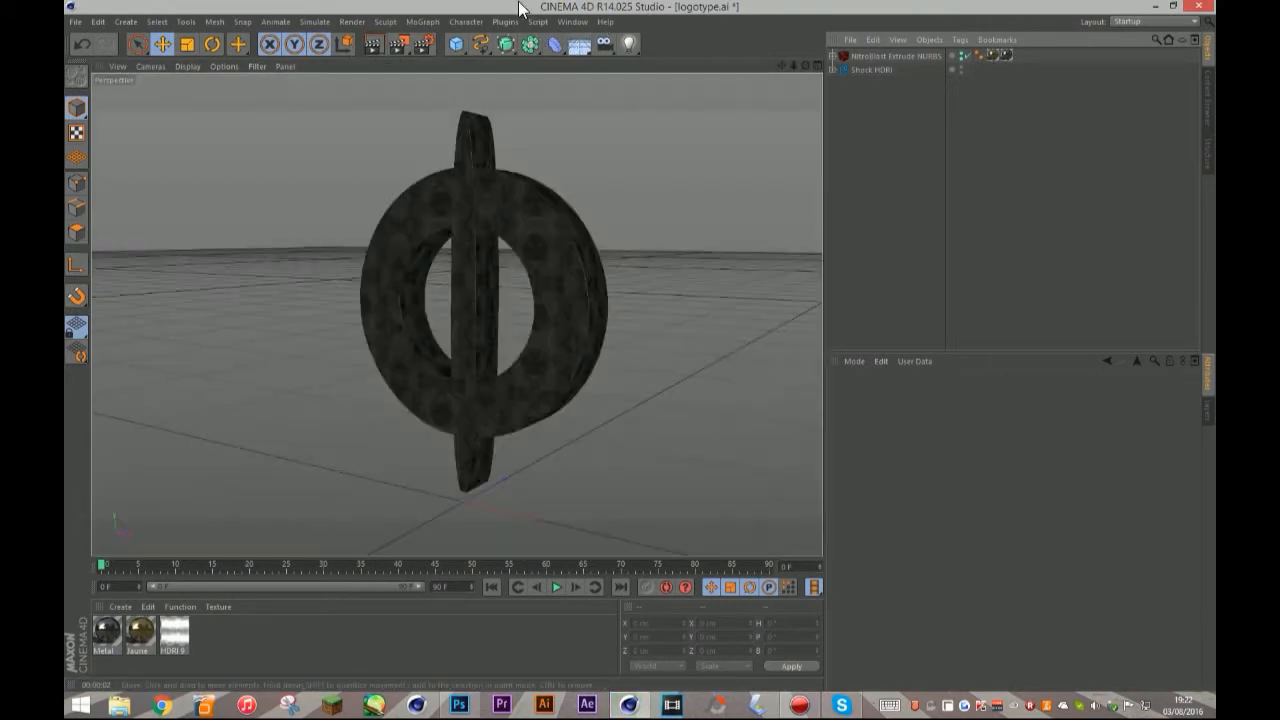
Add a MoGraph Fracture object and place the main pieces of the NitroBlast logo inside it
{"action": "left_click", "coordinate": [423, 21]}
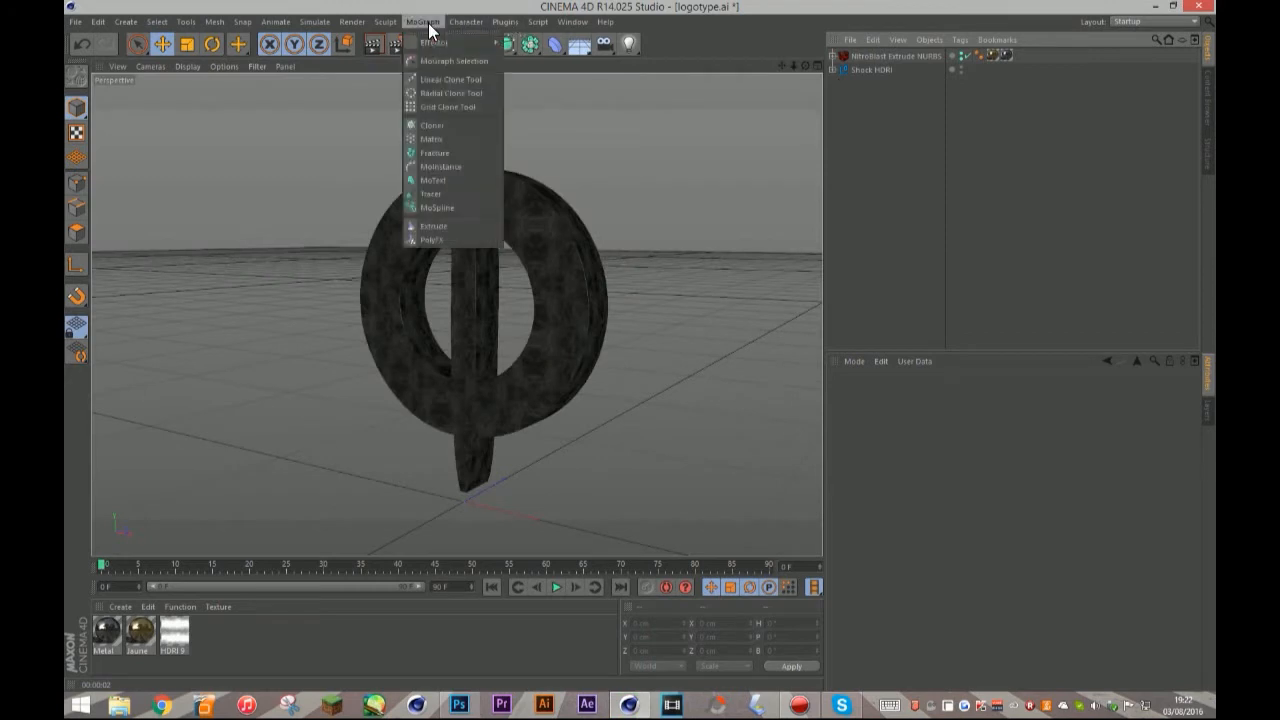
{"action": "left_click", "coordinate": [434, 153]}
{"action": "left_click", "coordinate": [832, 69]}
{"action": "left_click_drag", "start_coordinate": [878, 84], "coordinate": [879, 58]}
{"action": "left_click_drag", "start_coordinate": [890, 142], "coordinate": [888, 140]}
Set the Fracture object's mode to Explode Segments
{"action": "left_click", "coordinate": [865, 56]}
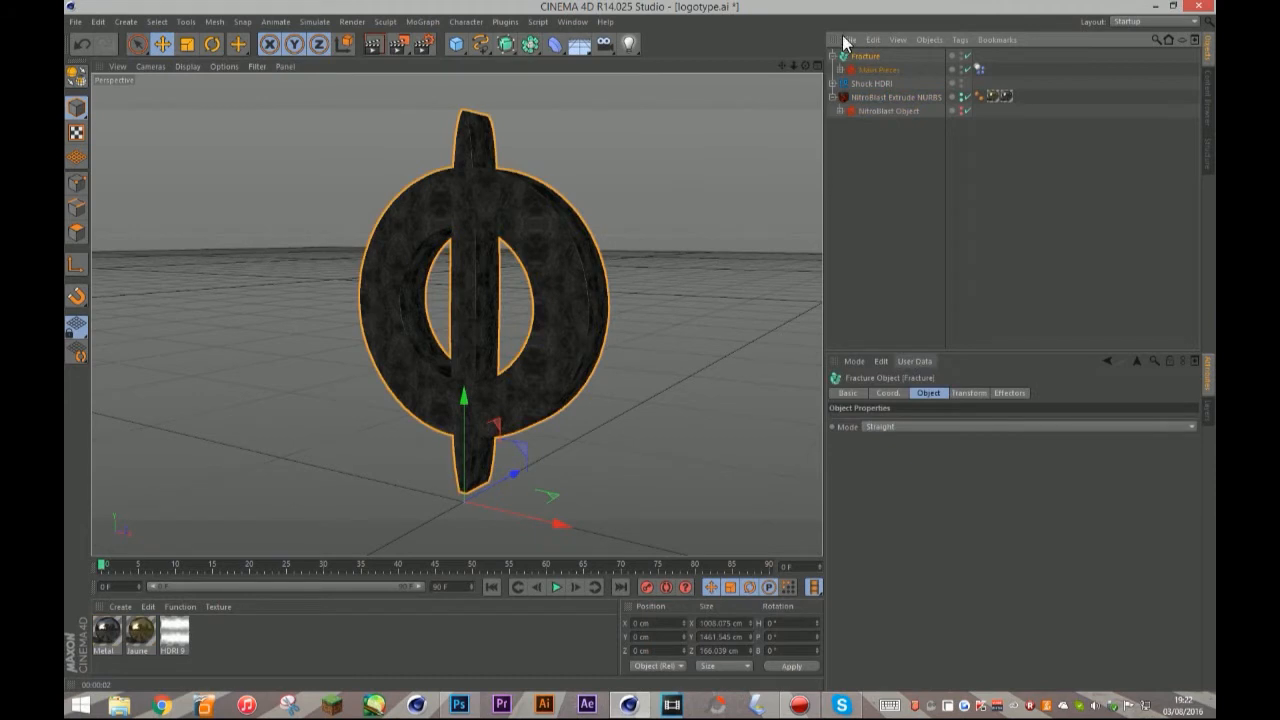
{"action": "left_click", "coordinate": [833, 56]}
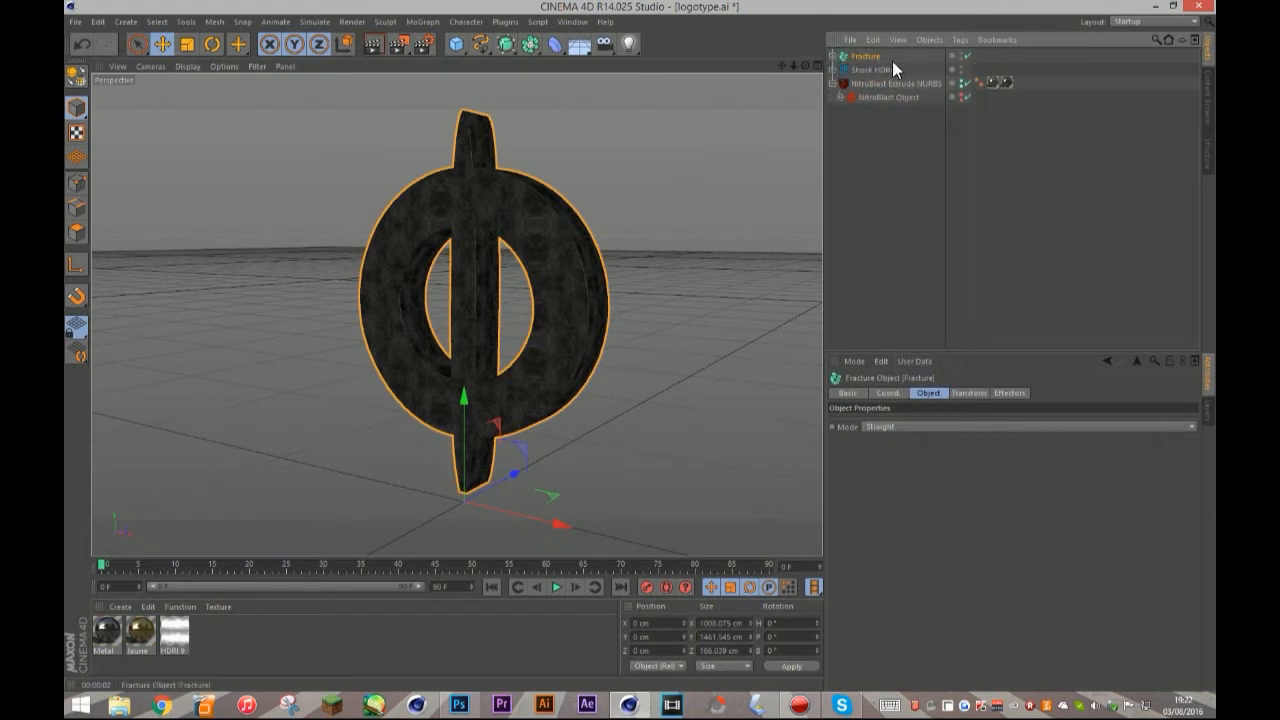
{"action": "left_click", "coordinate": [884, 427]}
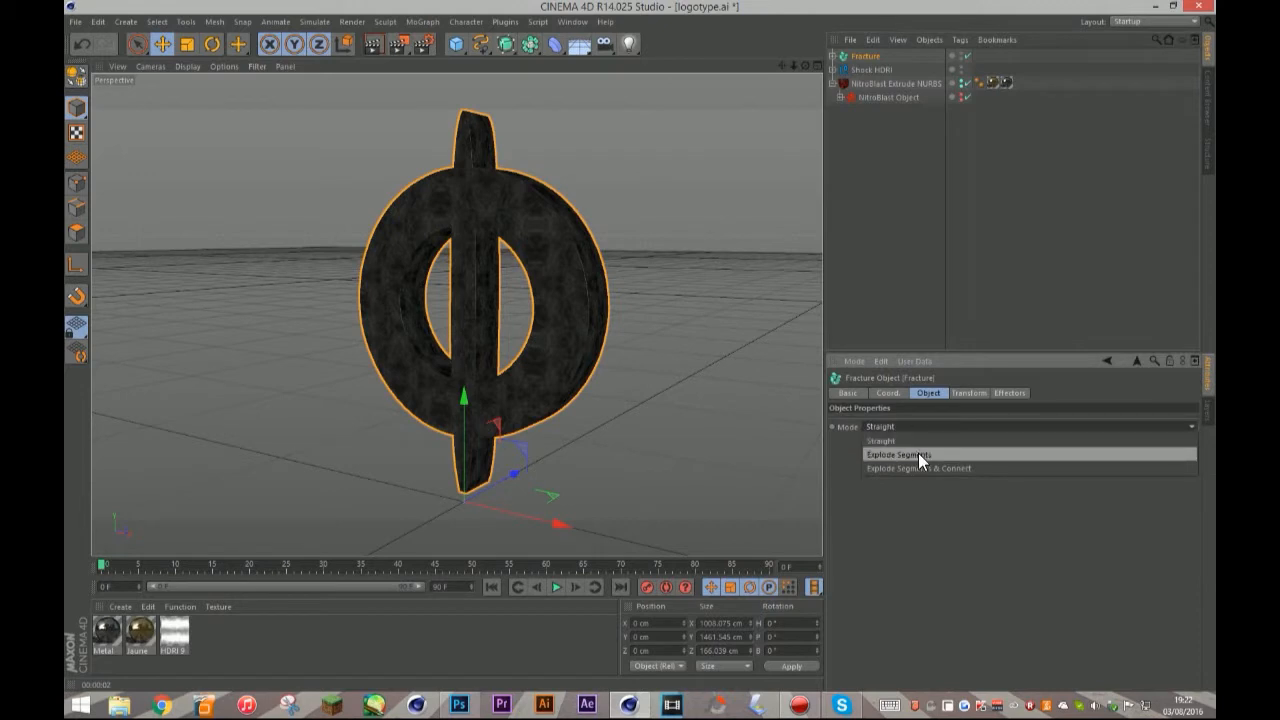
{"action": "left_click", "coordinate": [918, 453]}
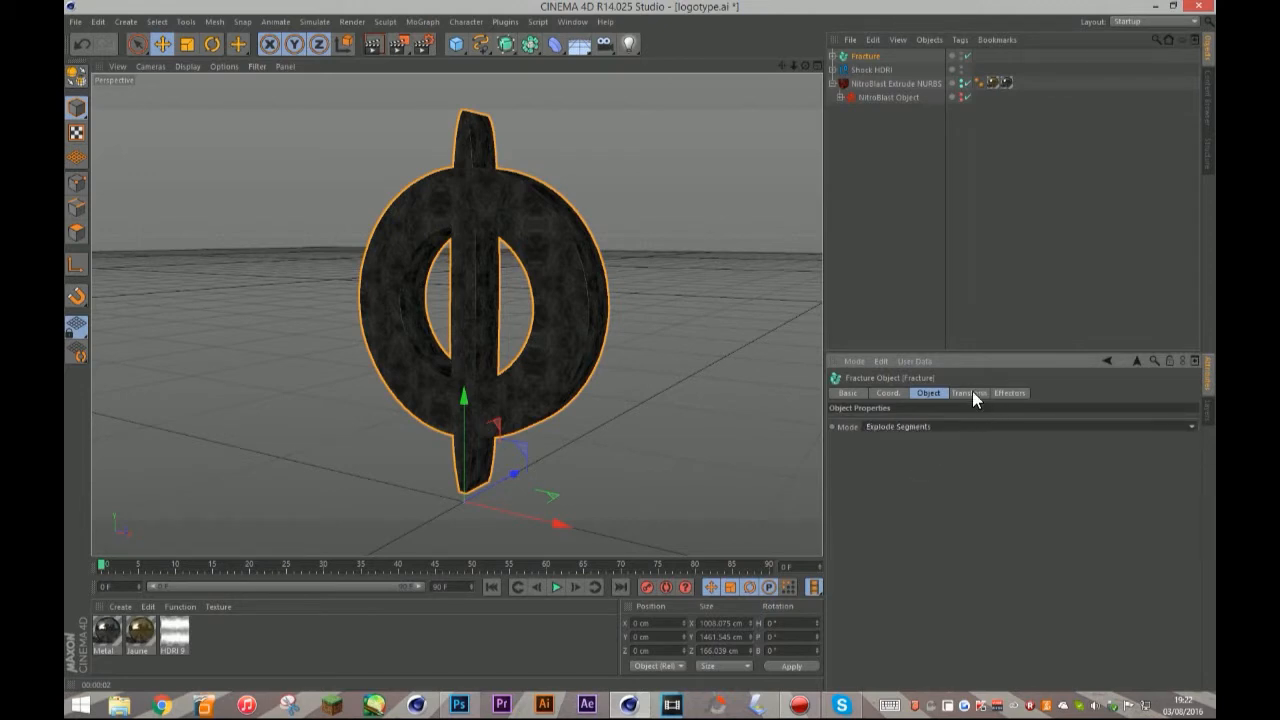
Set the Fracture object's transform scale to 0.8 on X, Y and Z and render a front preview of the cracked logo
{"action": "left_click", "coordinate": [972, 392]}
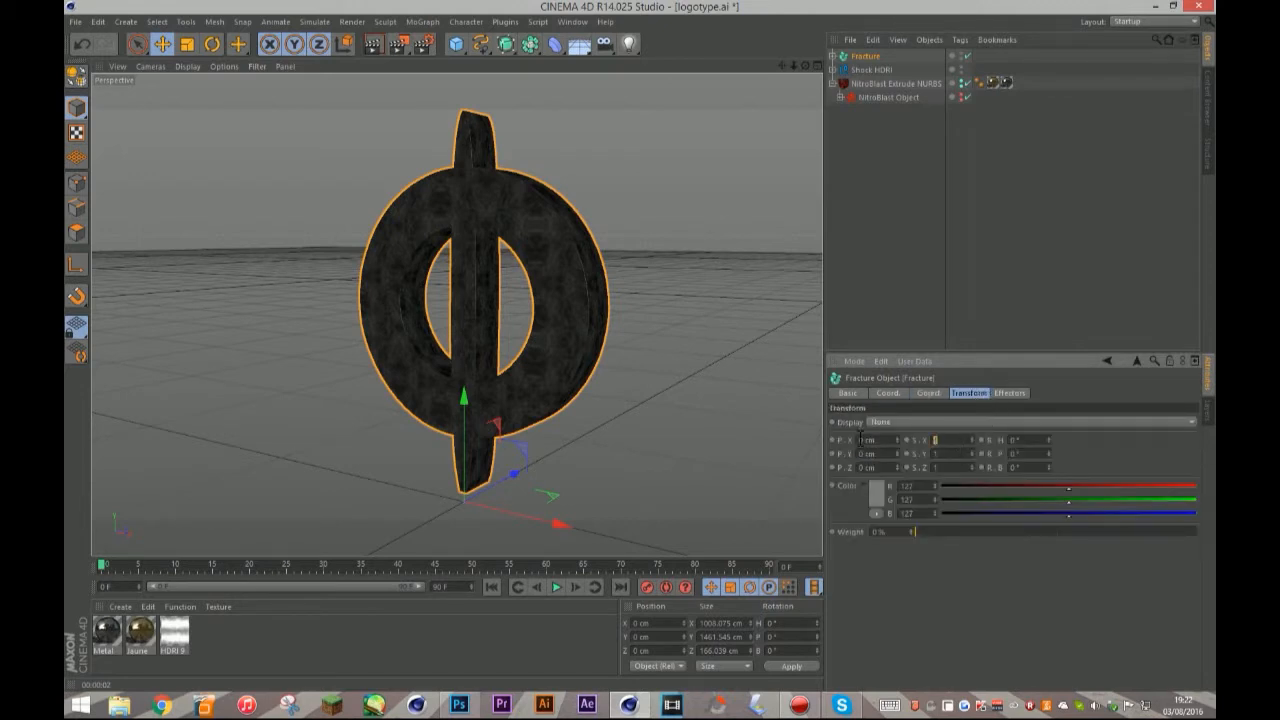
{"action": "type", "text": "0.9"}
{"action": "key", "text": "Return"}
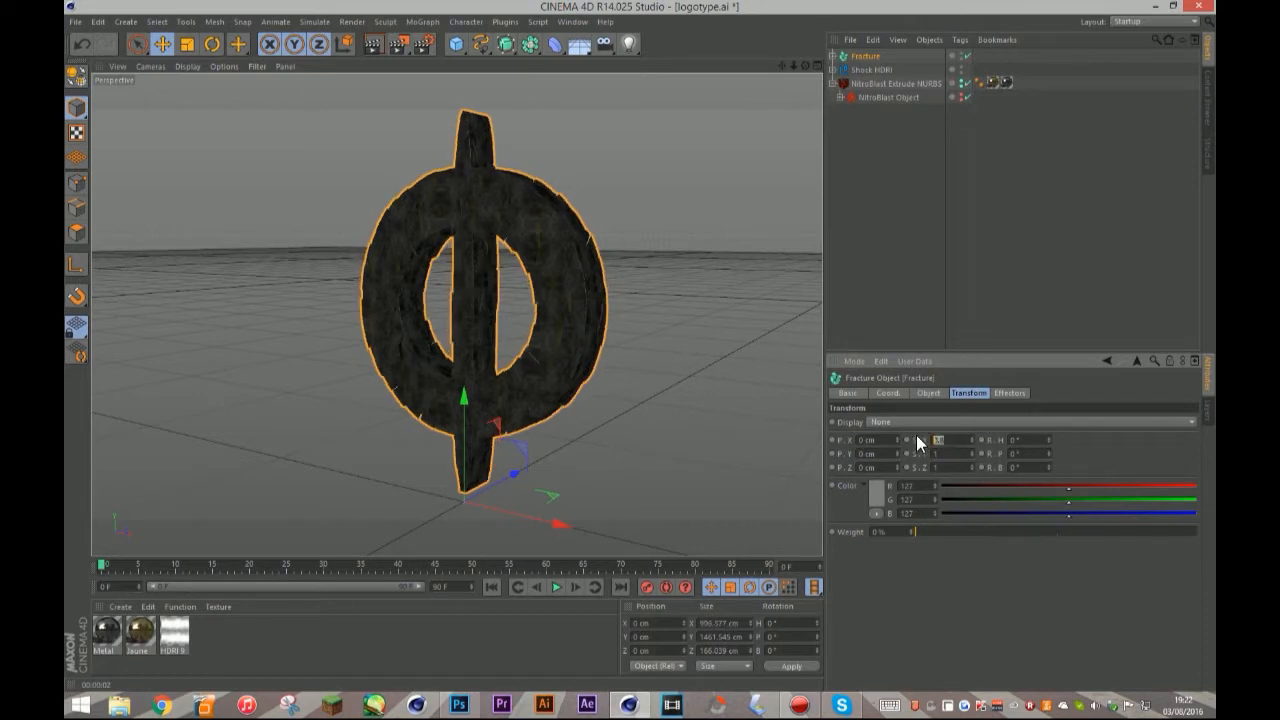
{"action": "type", "text": "0.8"}
{"action": "left_click_drag", "start_coordinate": [941, 467], "coordinate": [918, 469]}
{"action": "type", "text": "0.8"}
{"action": "key", "text": "Return"}
{"action": "left_click_drag", "start_coordinate": [806, 66], "coordinate": [862, 48]}
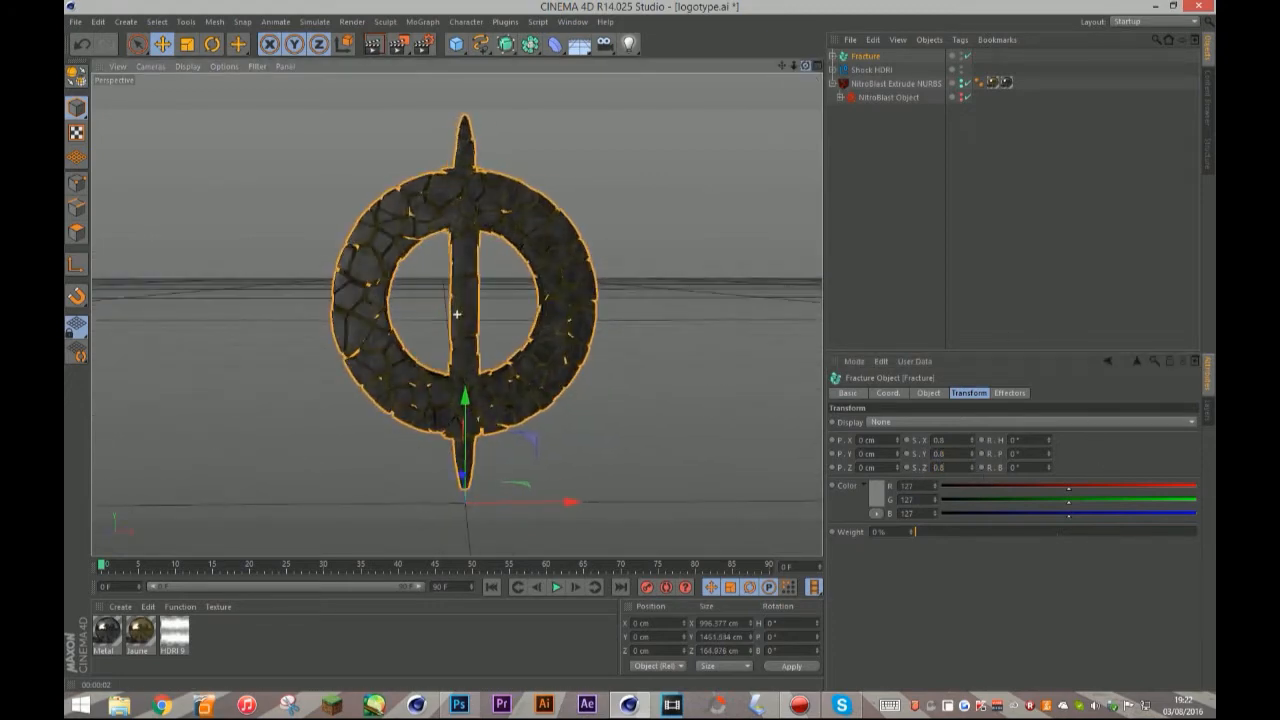
{"action": "left_click", "coordinate": [368, 41]}
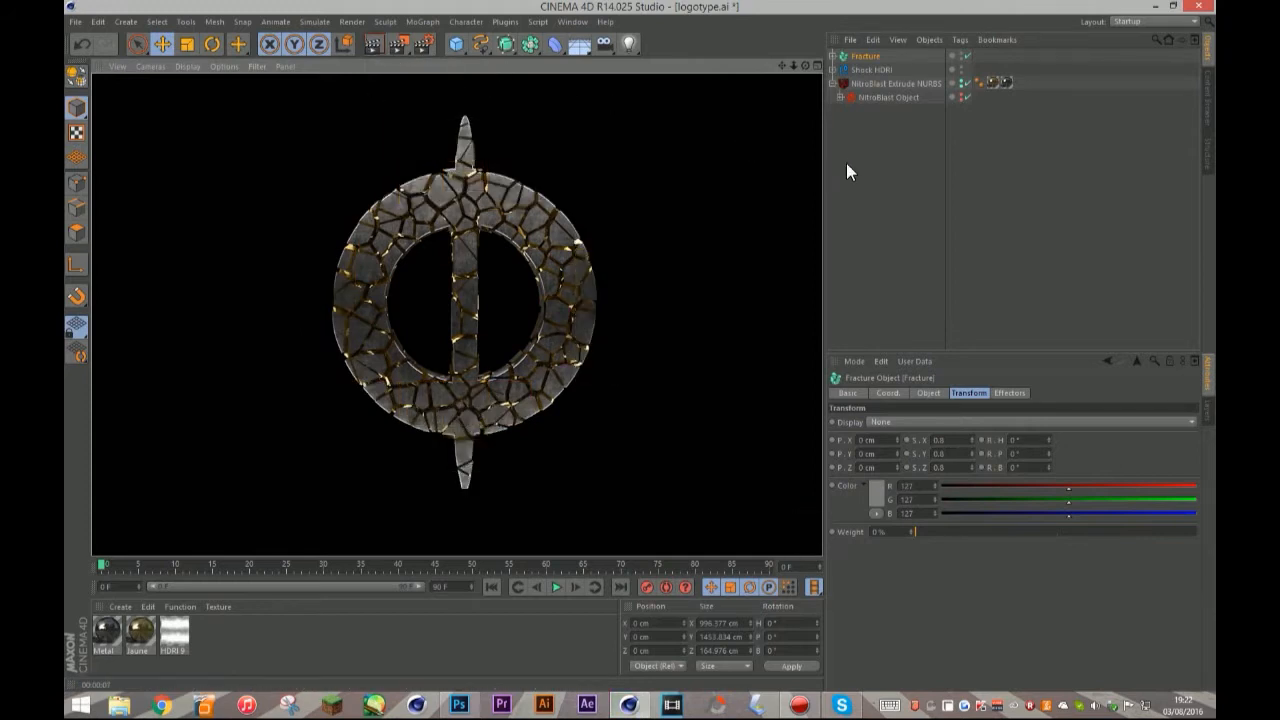
{"action": "left_click", "coordinate": [878, 173]}
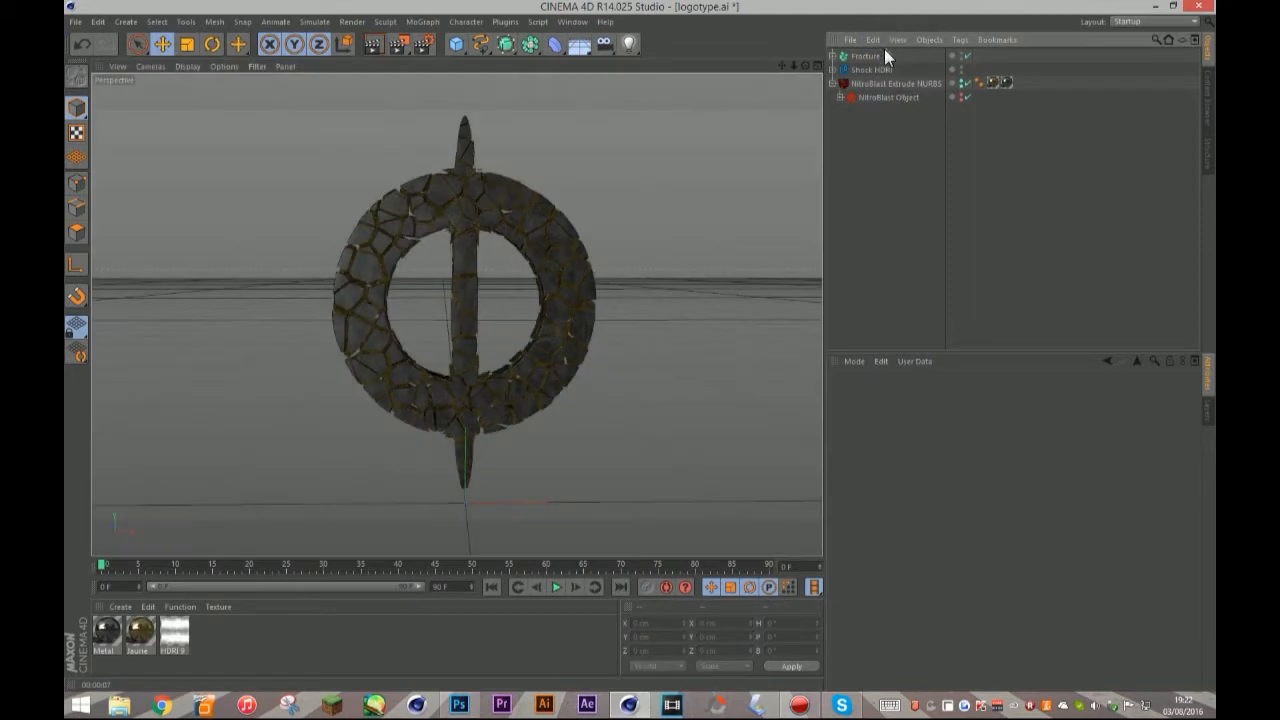
Set the Fracture object's transform scale to 0.85 on all three axes and render a preview
{"action": "left_click", "coordinate": [856, 57]}
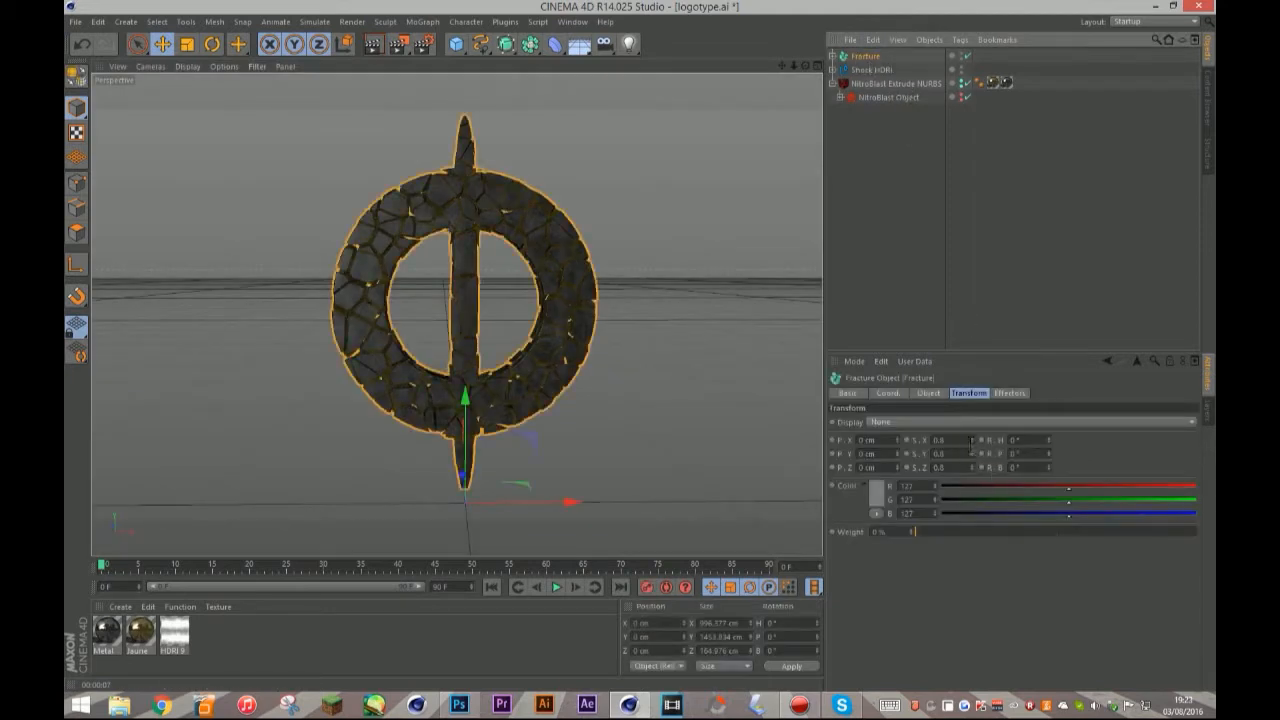
{"action": "type", "text": "0"}
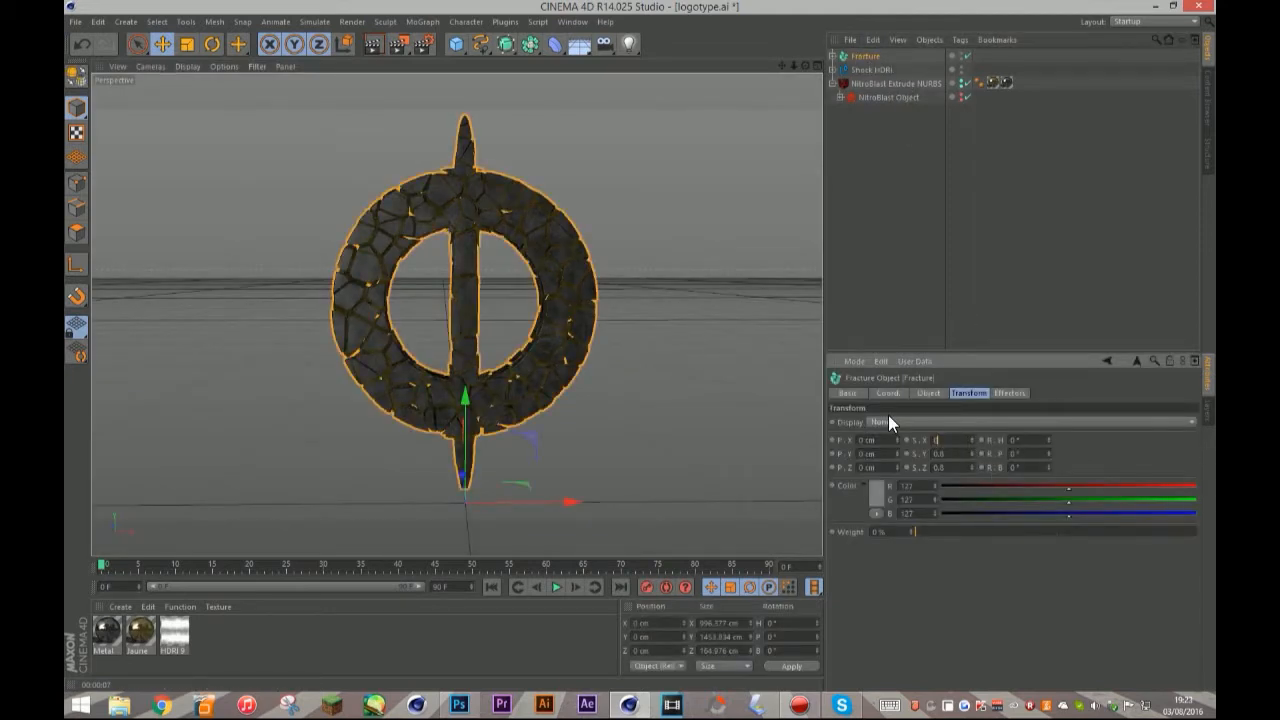
{"action": "type", "text": ".85"}
{"action": "left_click_drag", "start_coordinate": [950, 454], "coordinate": [917, 466]}
{"action": "type", "text": "0.85"}
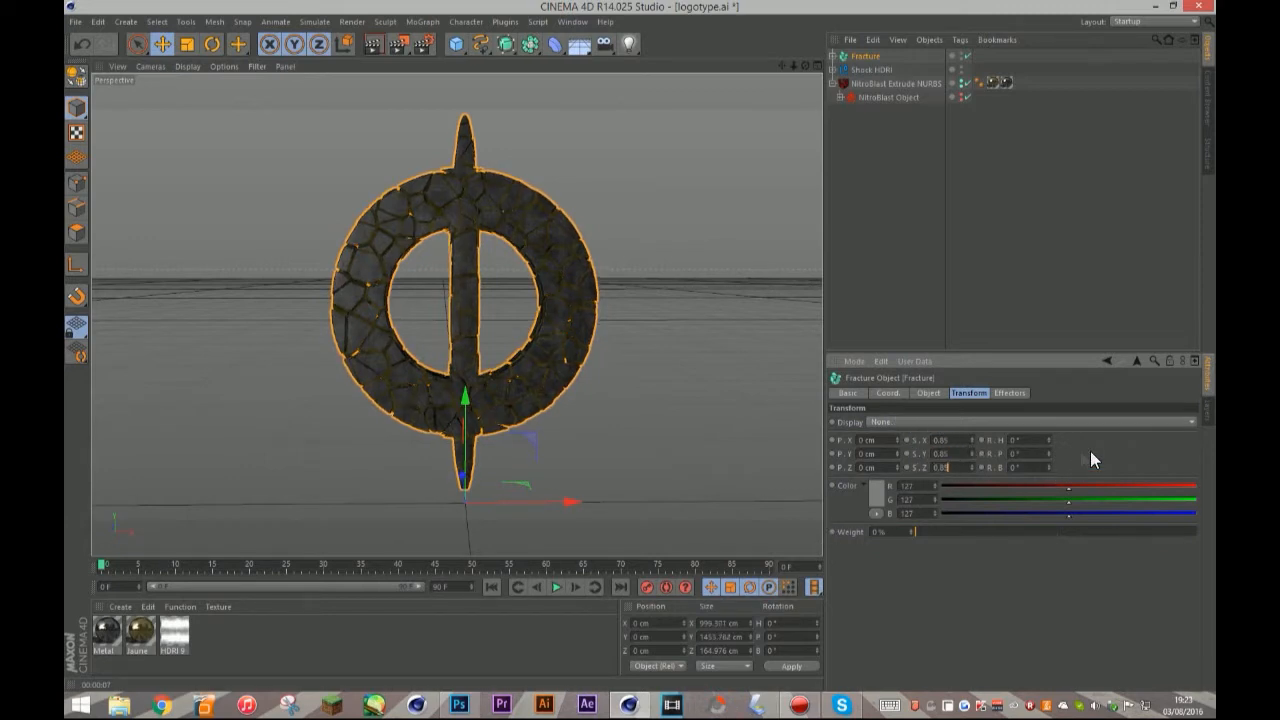
{"action": "left_click", "coordinate": [372, 45]}
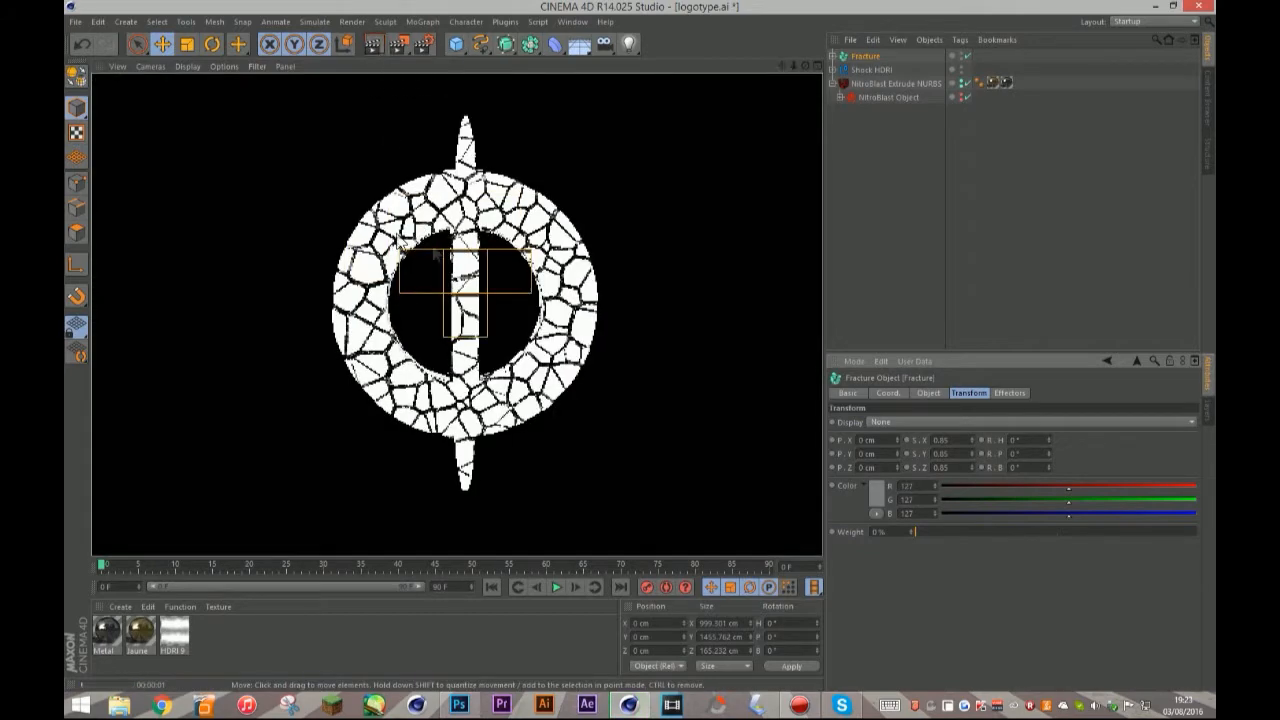
Set the Fracture object's X, Y and Z scale to 0.9 and render the view to compare the cracks
{"action": "left_click_drag", "start_coordinate": [952, 440], "coordinate": [910, 440]}
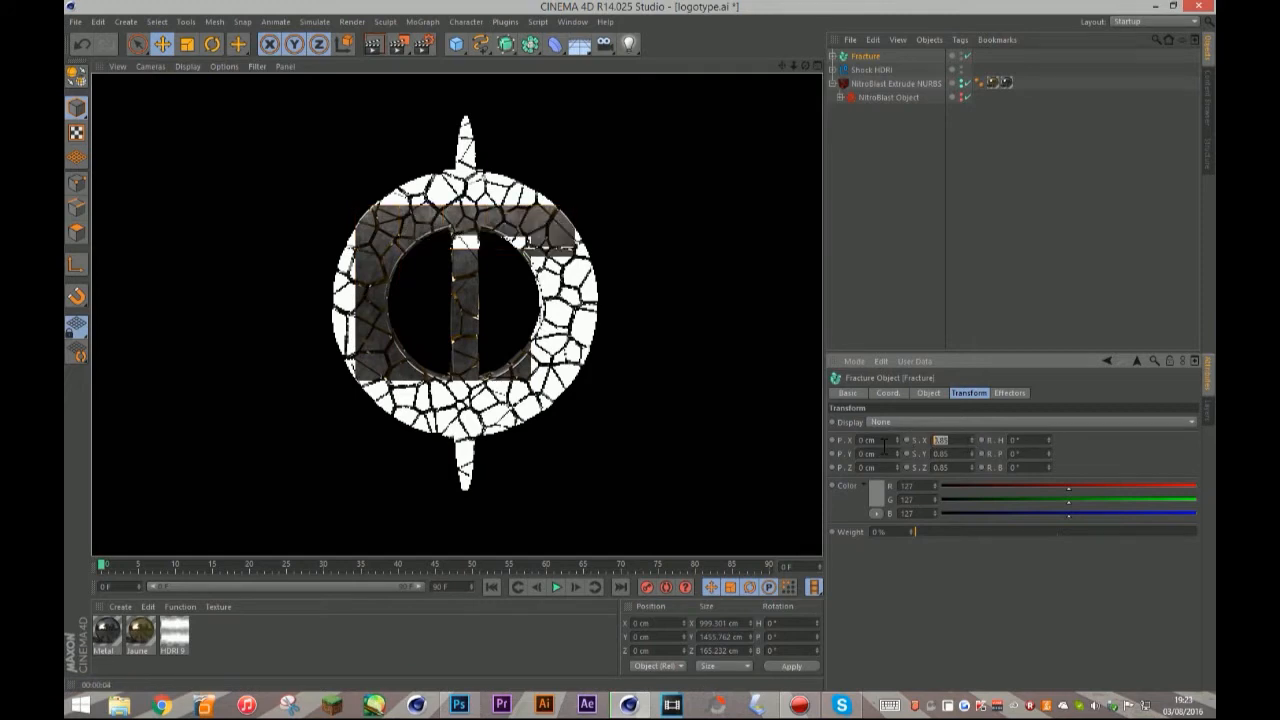
{"action": "type", "text": "1.1"}
{"action": "key", "text": "Tab"}
{"action": "key", "text": "ctrl+c"}
{"action": "key", "text": "Tab"}
{"action": "type", "text": "0.9"}
{"action": "key", "text": "Return"}
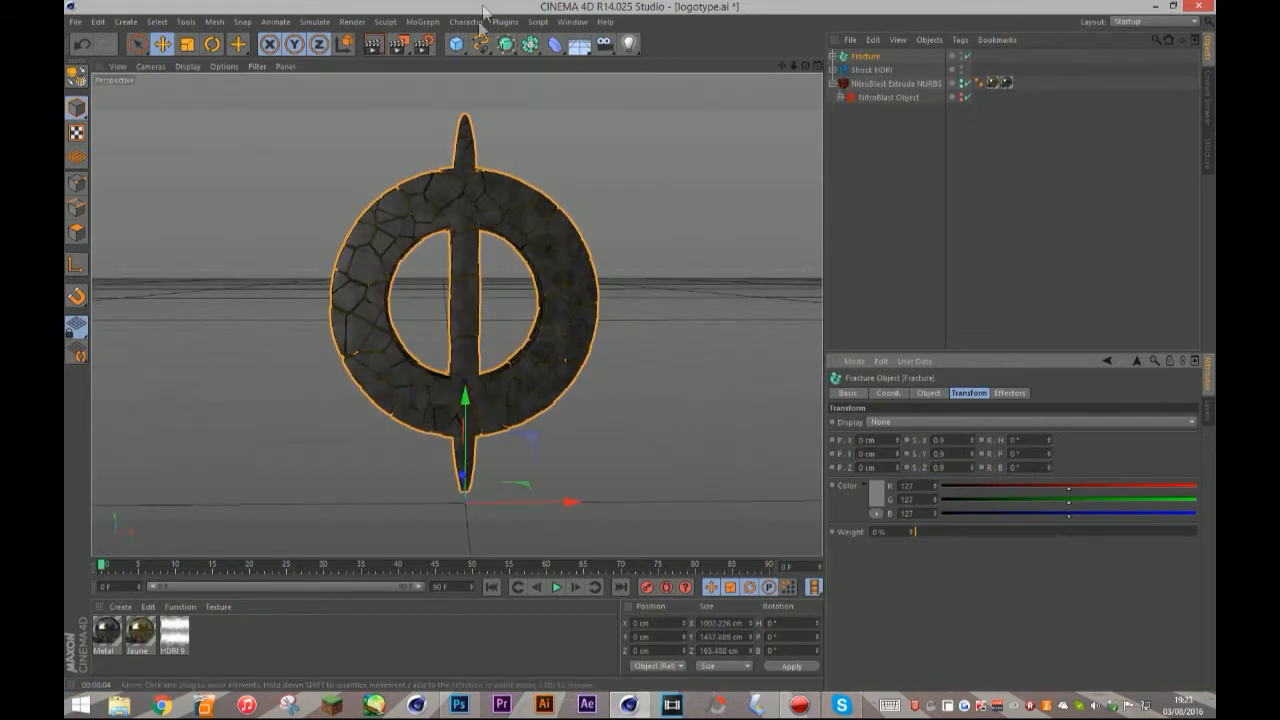
{"action": "left_click", "coordinate": [372, 43]}
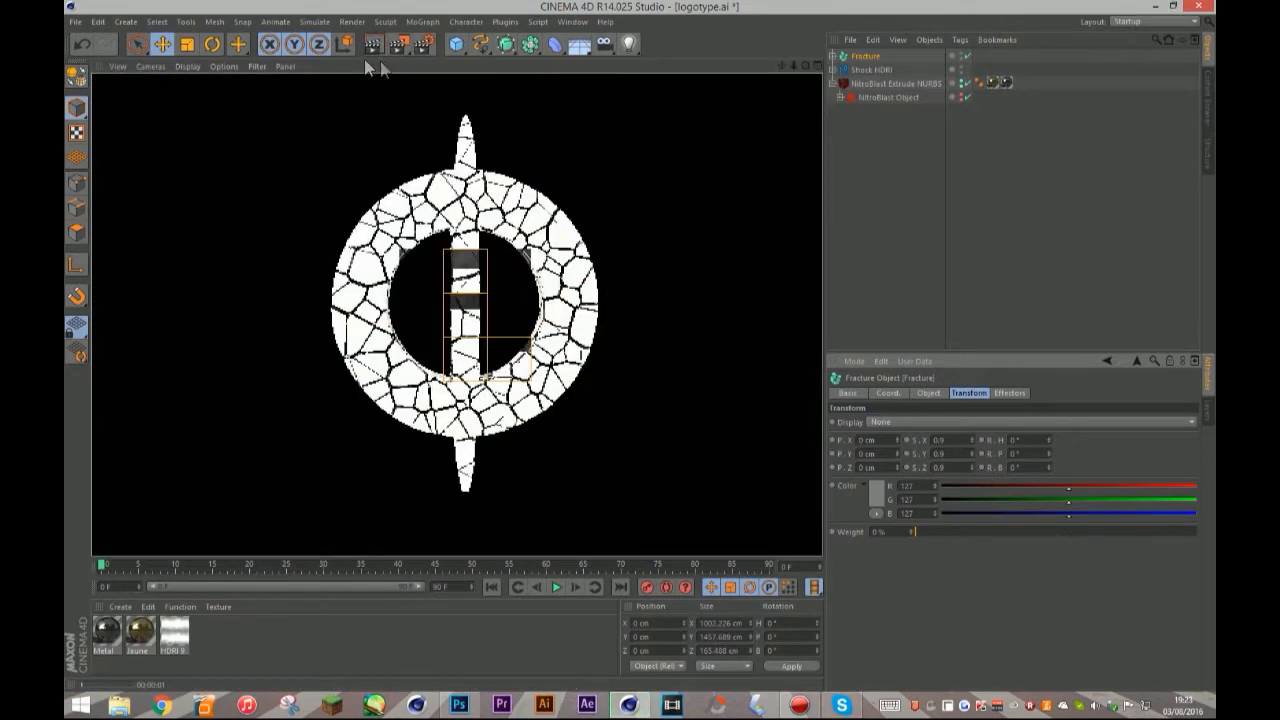
{"action": "left_click", "coordinate": [862, 276]}
Shrink the fractured pieces to a scale of 0.1 on X, Y and Z and render a preview
{"action": "left_click", "coordinate": [846, 56]}
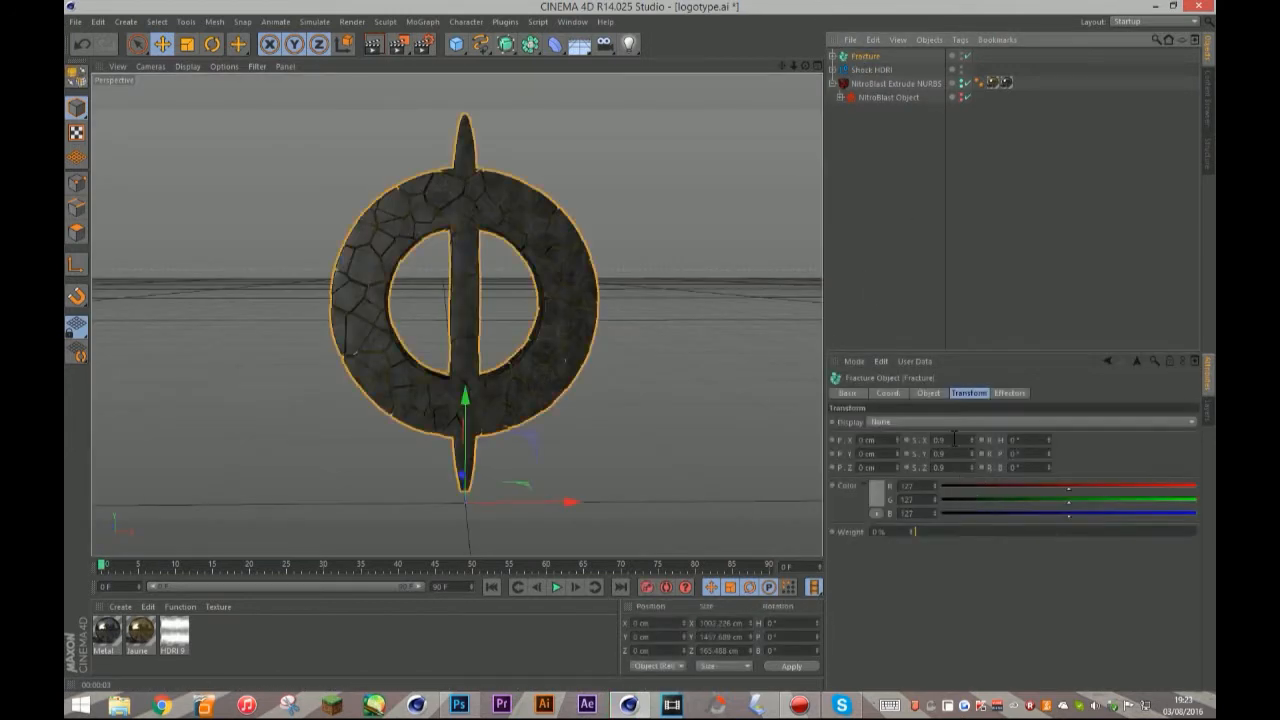
{"action": "type", "text": "1.1"}
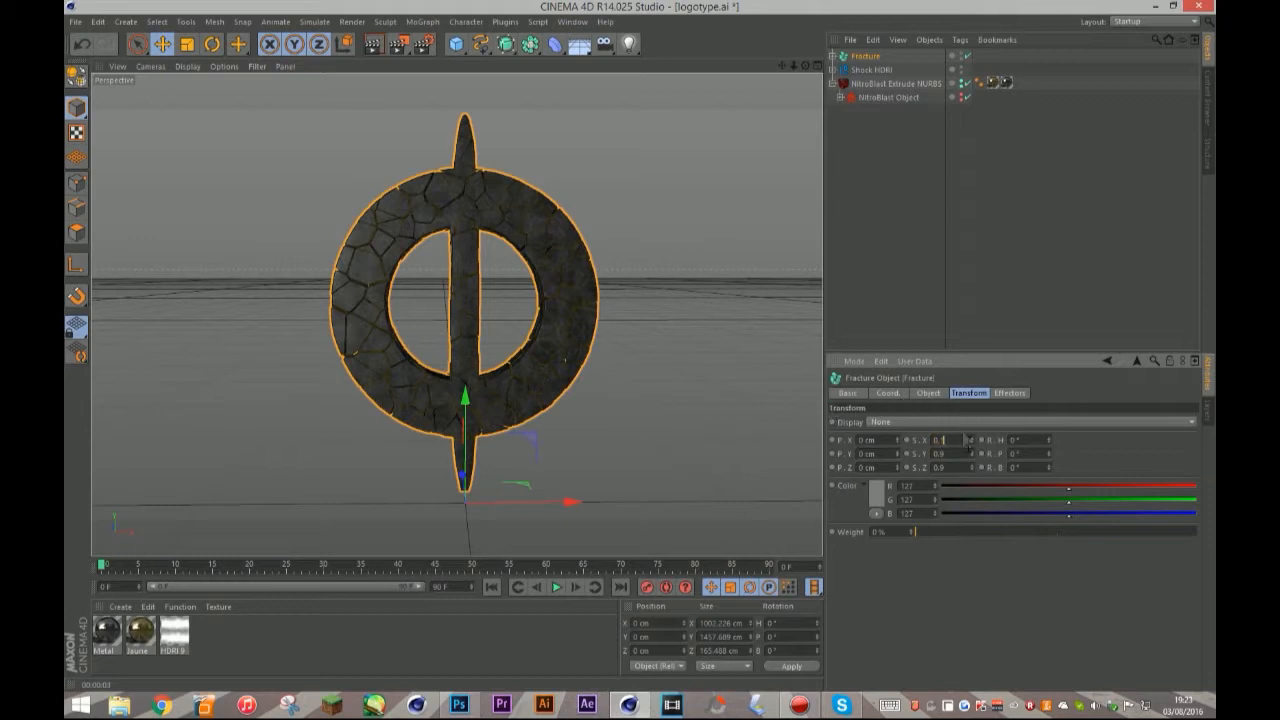
{"action": "left_click_drag", "start_coordinate": [954, 440], "coordinate": [898, 441]}
{"action": "type", "text": "0.1"}
{"action": "key", "text": "Tab"}
{"action": "type", "text": "0.1"}
{"action": "key", "text": "Tab"}
{"action": "type", "text": "0.1"}
{"action": "key", "text": "Return"}
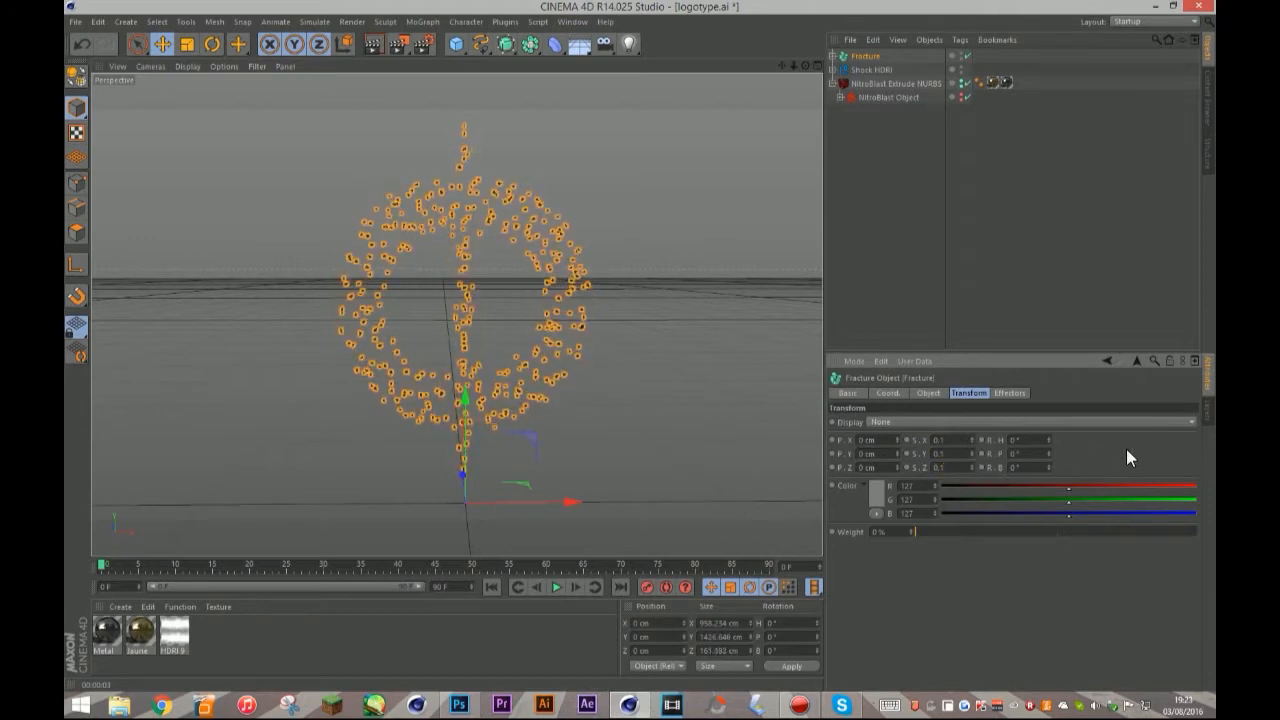
{"action": "left_click", "coordinate": [372, 47]}
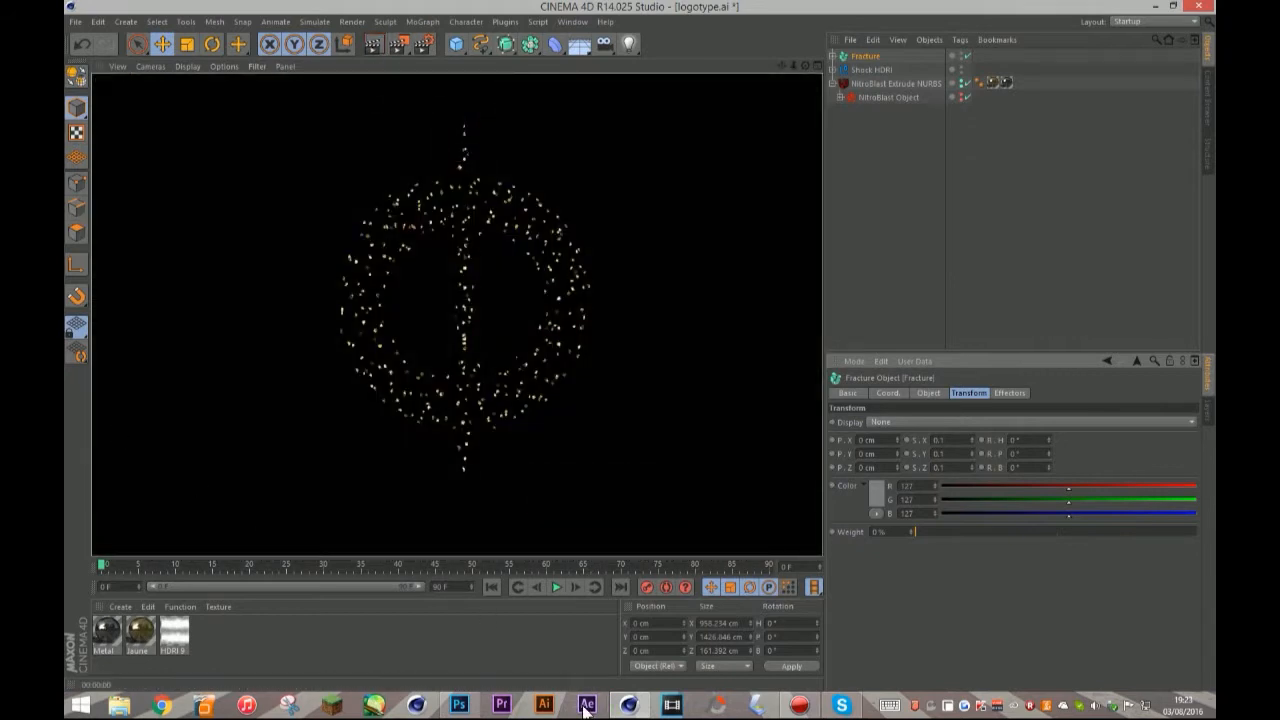
Restore the Fracture object's transform scale to 0.85 on X, Y and Z
{"action": "double_click", "coordinate": [940, 440]}
{"action": "left_click_drag", "start_coordinate": [955, 443], "coordinate": [897, 467]}
{"action": "key", "text": "ctrl+v"}
{"action": "key", "text": "ctrl+v"}
{"action": "left_click", "coordinate": [1087, 459]}
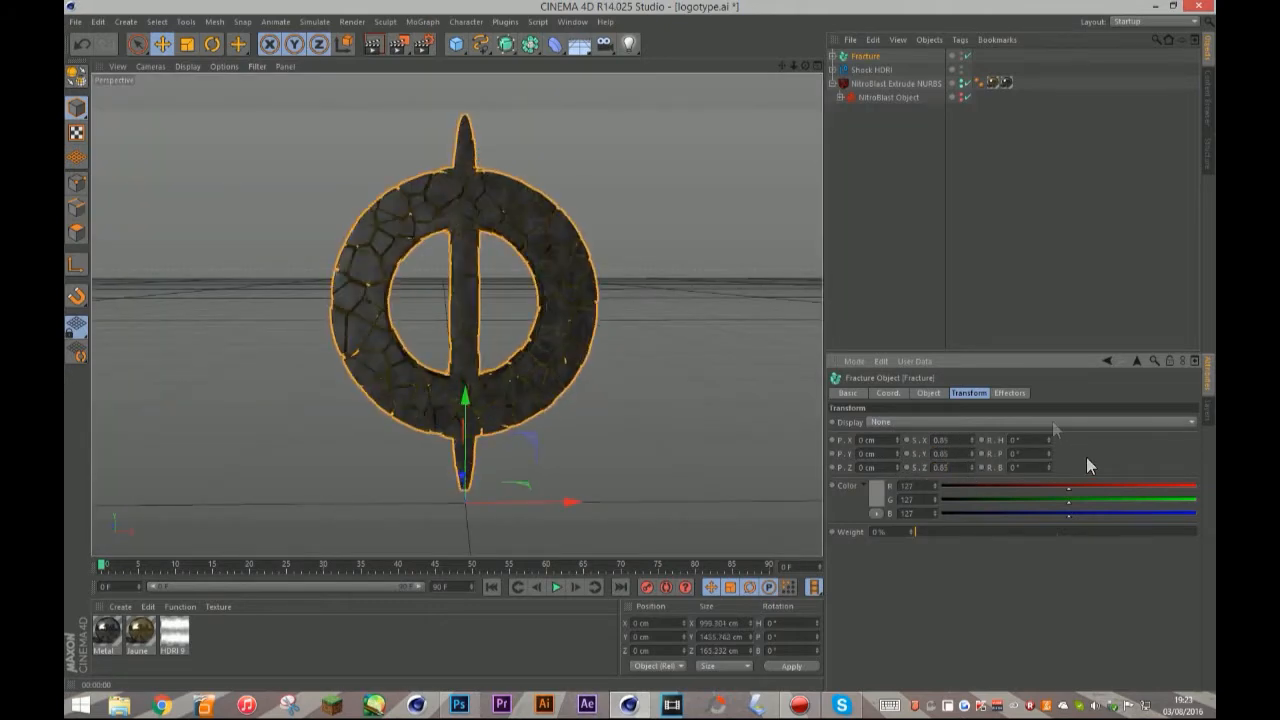
Review the Output and Save render settings and render a preview of the fractured logo from a low angle
{"action": "mouse_move", "coordinate": [805, 66]}
{"action": "left_mouse_down"}
{"action": "mouse_move", "coordinate": [915, 34]}
{"action": "mouse_move", "coordinate": [795, 42]}
{"action": "mouse_move", "coordinate": [655, 16]}
{"action": "mouse_move", "coordinate": [715, 50]}
{"action": "mouse_move", "coordinate": [775, 58]}
{"action": "mouse_move", "coordinate": [660, 80]}
{"action": "mouse_move", "coordinate": [715, 102]}
{"action": "mouse_move", "coordinate": [815, 78]}
{"action": "mouse_move", "coordinate": [780, 64]}
{"action": "mouse_move", "coordinate": [796, 45]}
{"action": "left_mouse_up"}
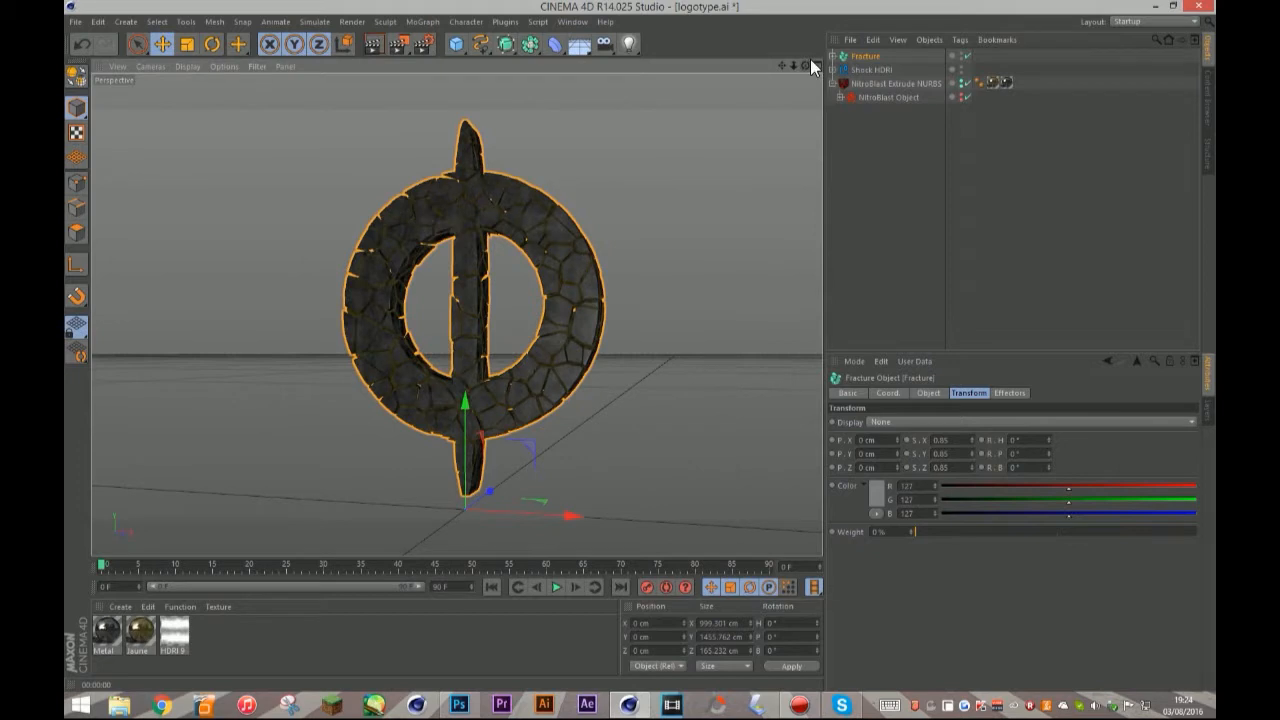
{"action": "left_click", "coordinate": [422, 43]}
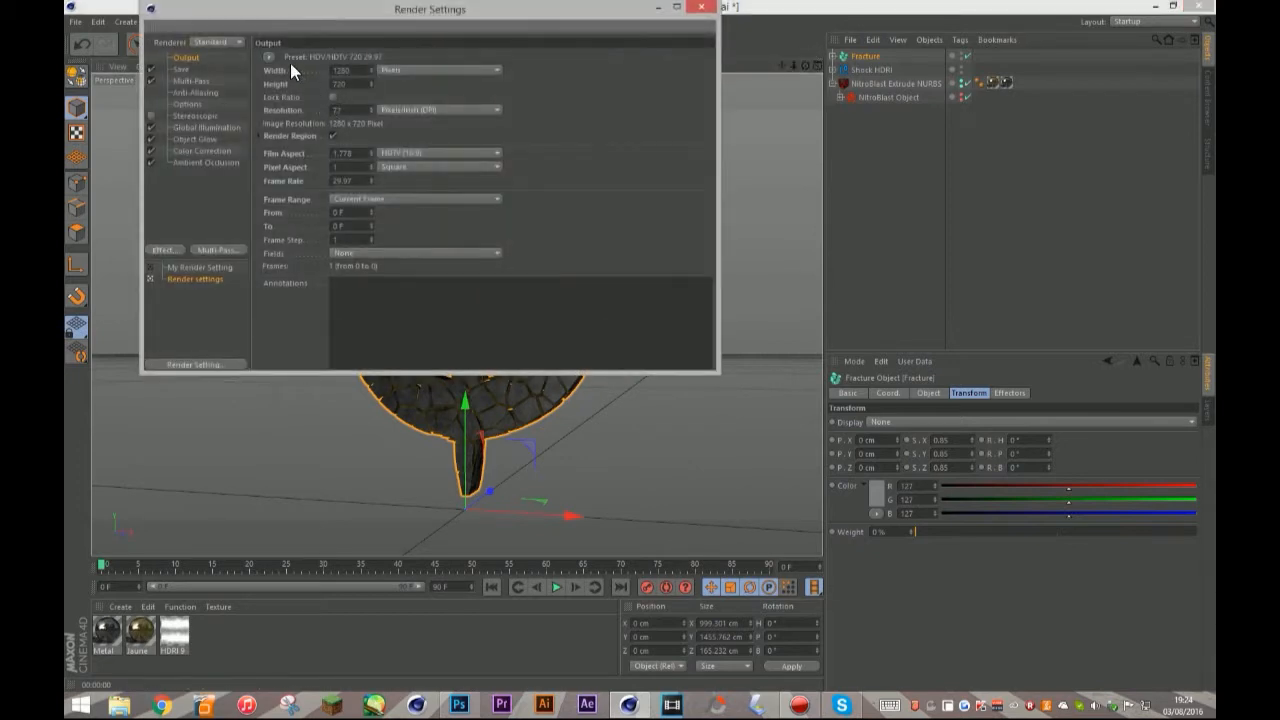
{"action": "left_click", "coordinate": [183, 69]}
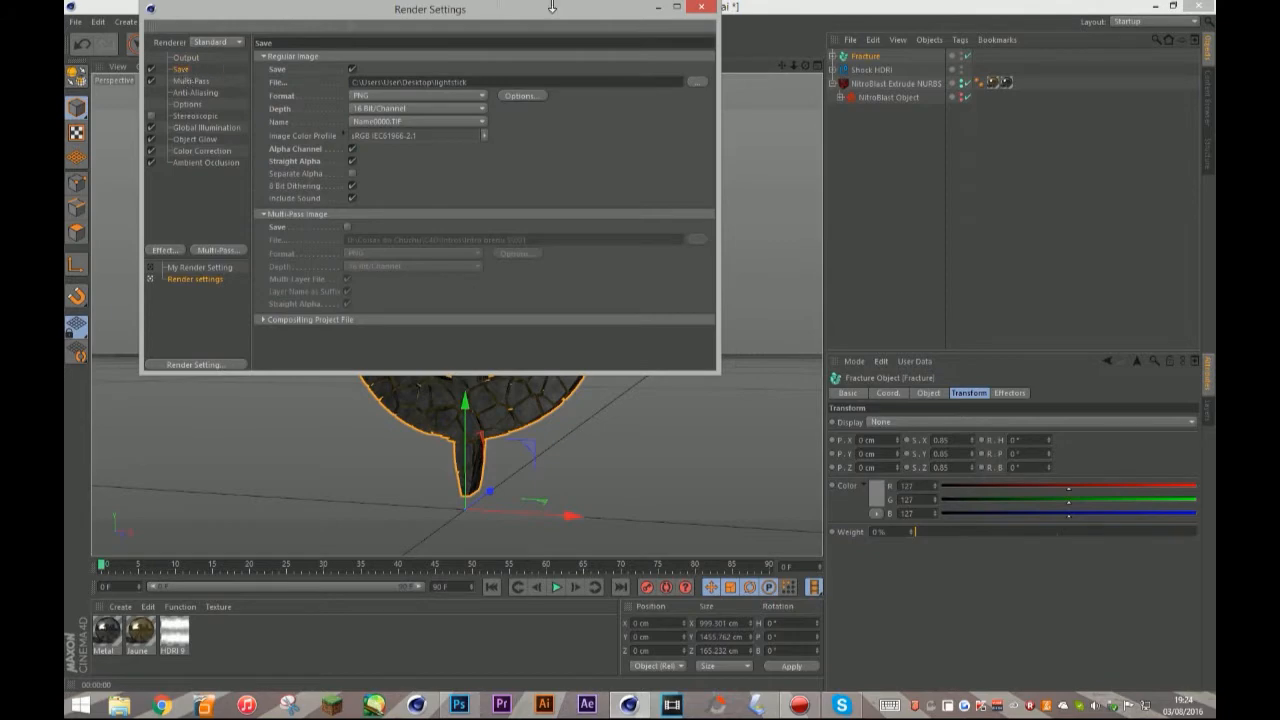
{"action": "left_click", "coordinate": [703, 12]}
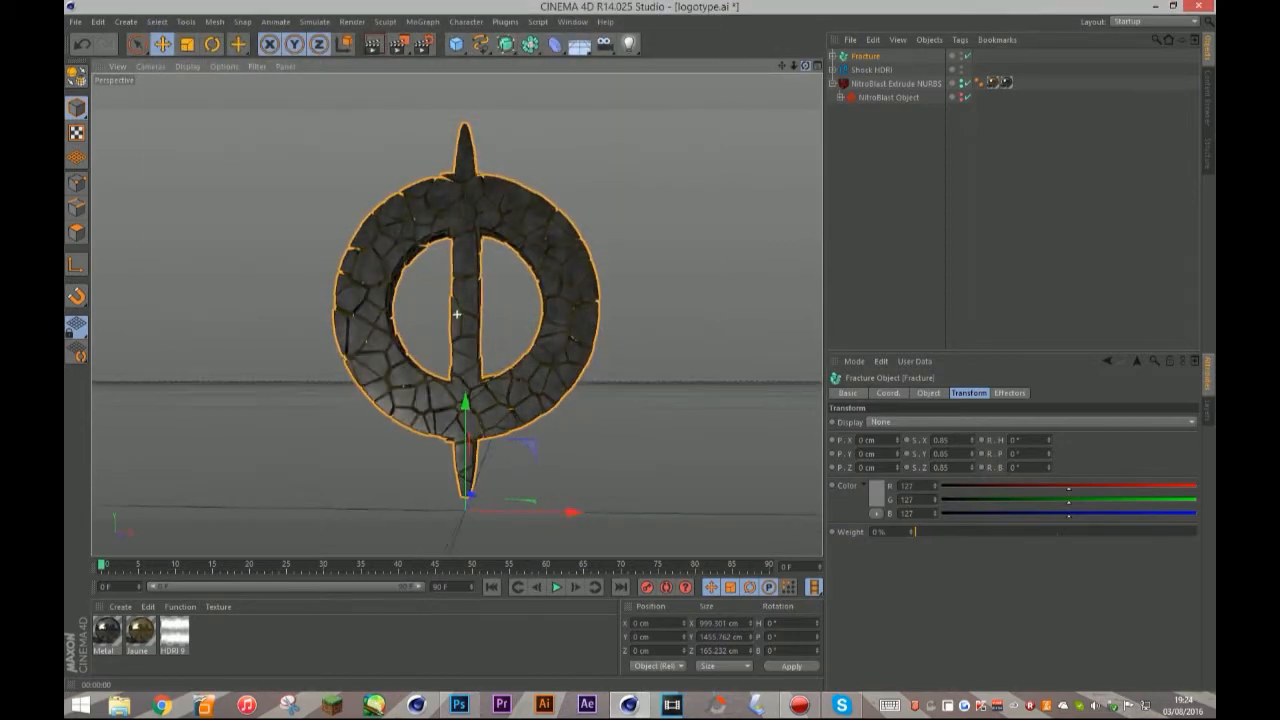
{"action": "left_click_drag", "start_coordinate": [805, 65], "coordinate": [805, 35]}
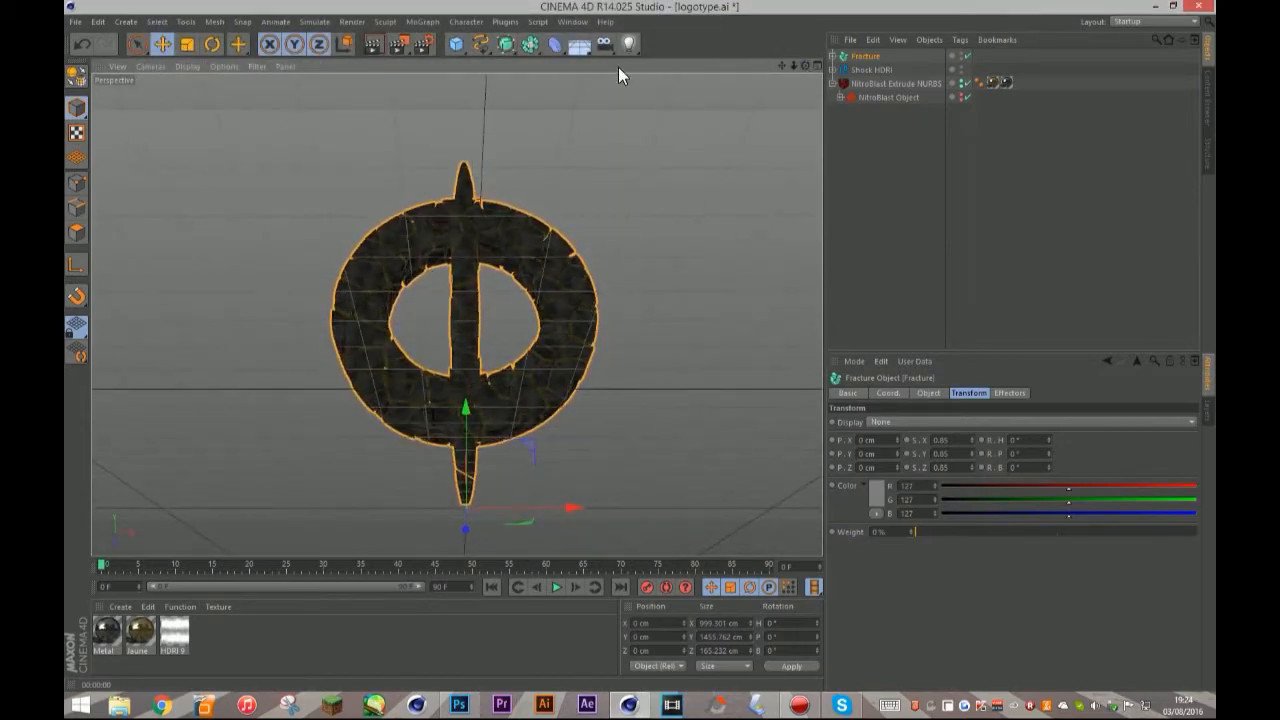
{"action": "left_click", "coordinate": [376, 41]}
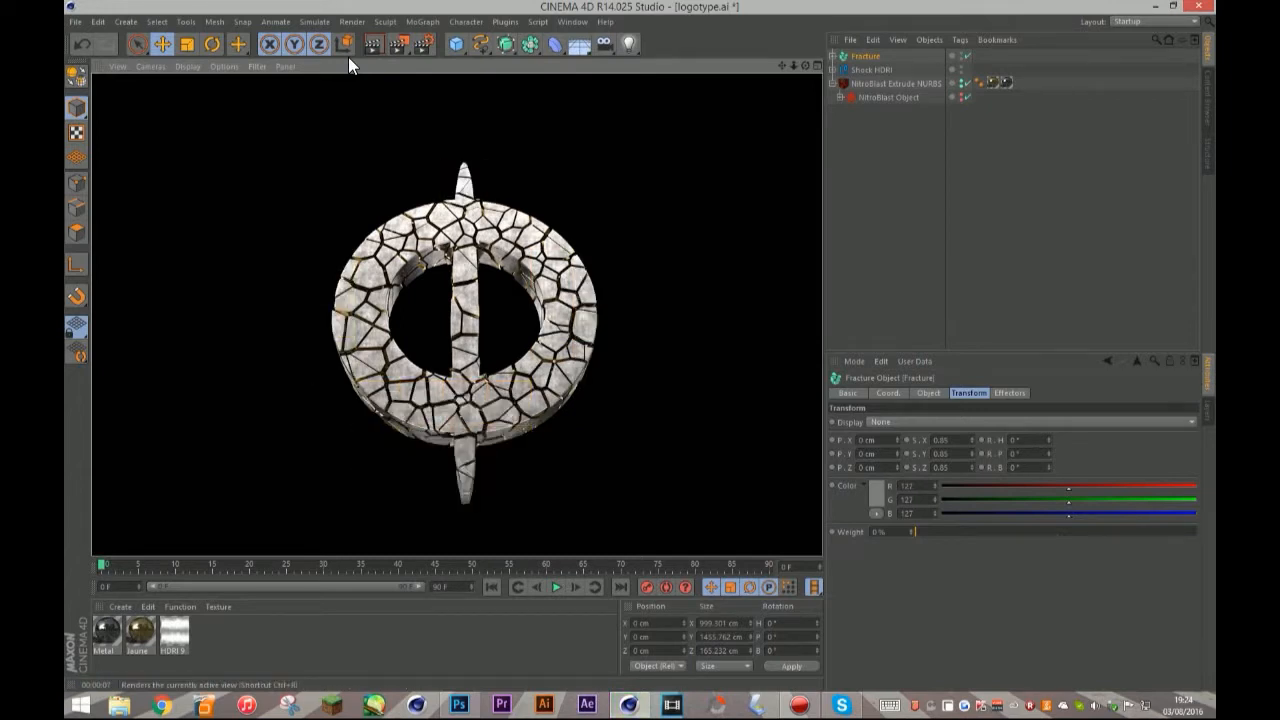
Orbit the camera to a nearly frontal view of the fractured logo, checking the angle with a preview render
{"action": "left_click", "coordinate": [851, 194]}
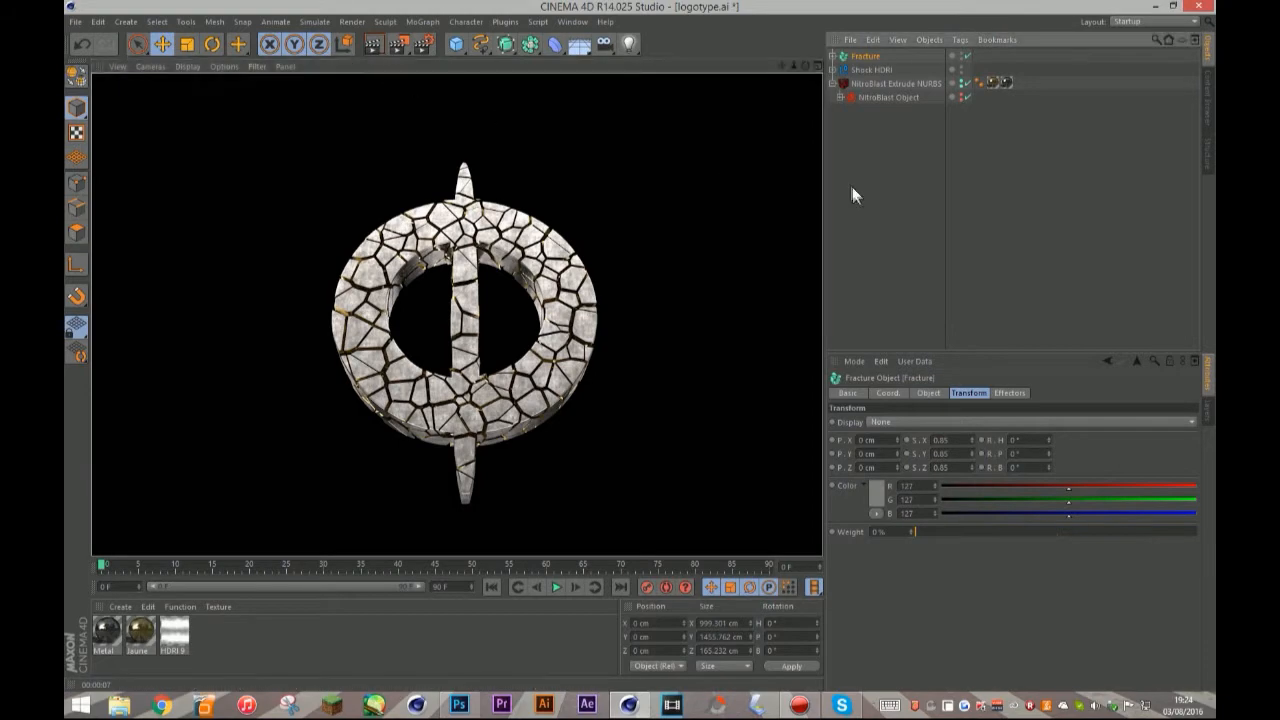
{"action": "mouse_move", "coordinate": [804, 66]}
{"action": "left_mouse_down"}
{"action": "mouse_move", "coordinate": [800, 96]}
{"action": "mouse_move", "coordinate": [750, 130]}
{"action": "mouse_move", "coordinate": [775, 136]}
{"action": "mouse_move", "coordinate": [800, 110]}
{"action": "mouse_move", "coordinate": [804, 72]}
{"action": "left_mouse_up"}
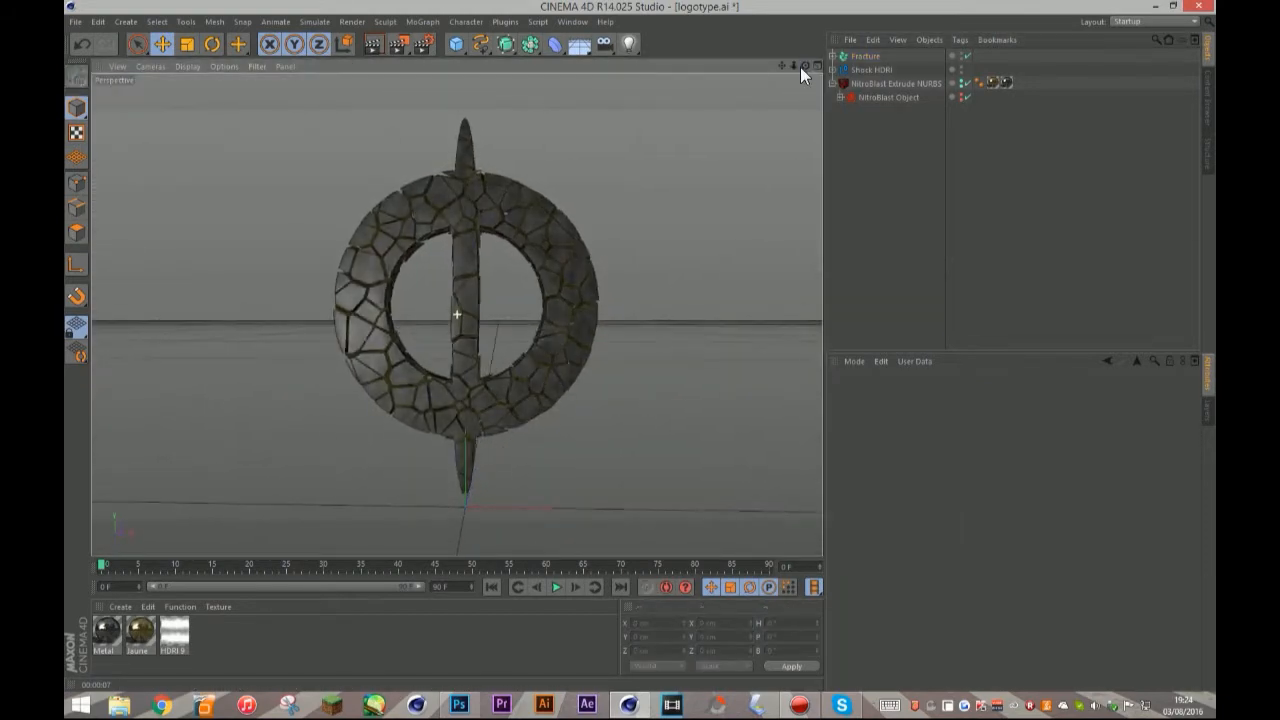
{"action": "left_click", "coordinate": [380, 43]}
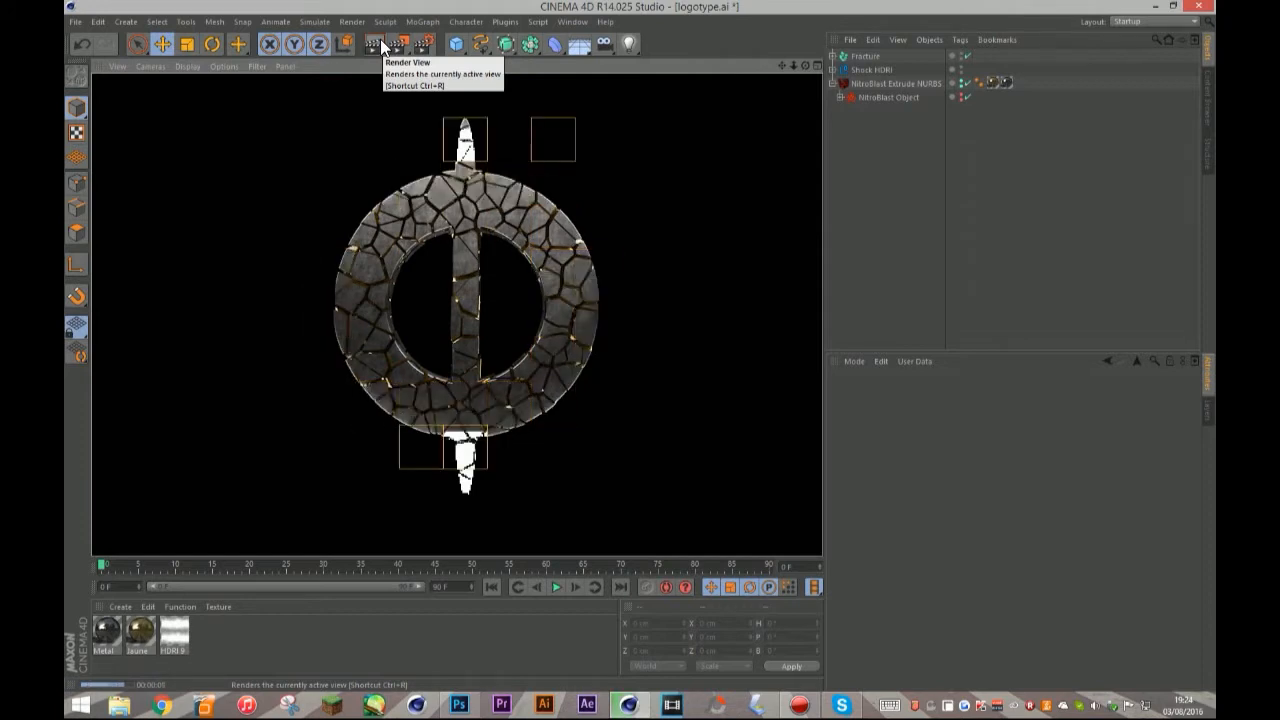
{"action": "left_click", "coordinate": [862, 209]}
{"action": "mouse_move", "coordinate": [805, 65]}
{"action": "left_mouse_down"}
{"action": "mouse_move", "coordinate": [813, 57]}
{"action": "mouse_move", "coordinate": [782, 67]}
{"action": "left_mouse_up"}
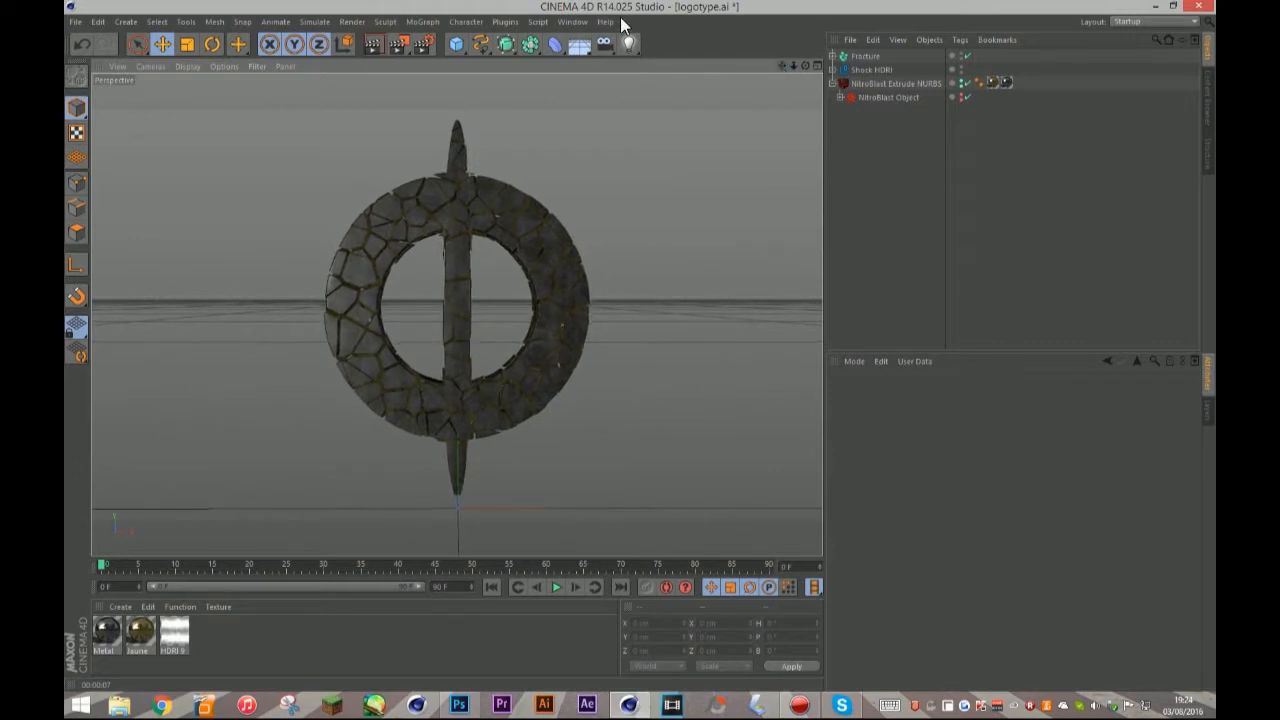
Set the regular image's save file in the render settings to "render 2" in the Screen folder
{"action": "left_click", "coordinate": [422, 45]}
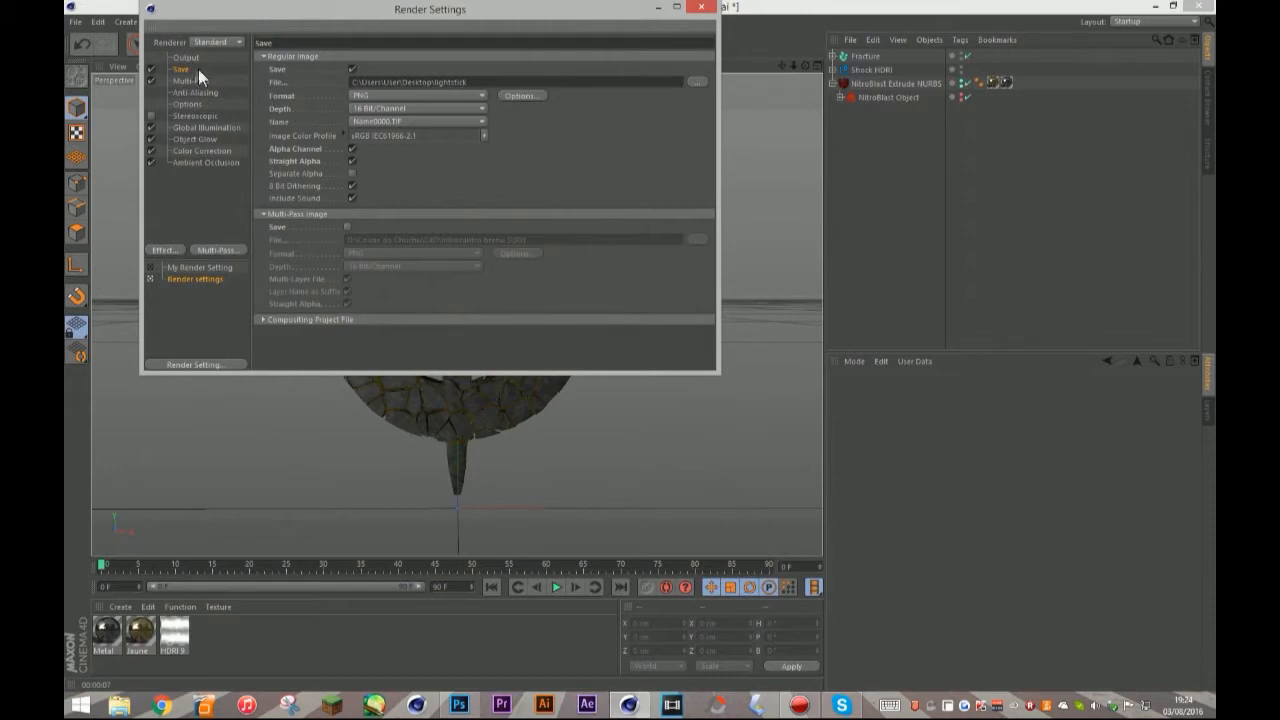
{"action": "left_click", "coordinate": [186, 58]}
{"action": "left_click", "coordinate": [192, 67]}
{"action": "left_click", "coordinate": [694, 81]}
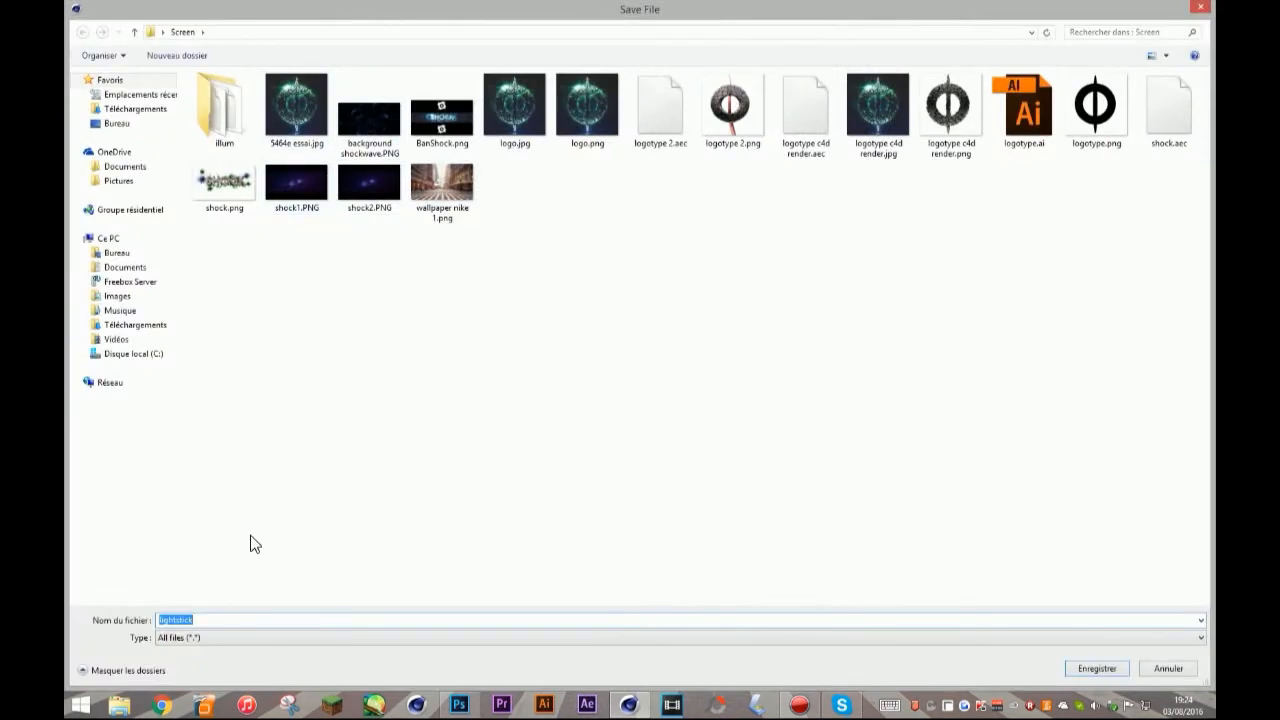
{"action": "type", "text": "render 2"}
{"action": "key", "text": "Return"}
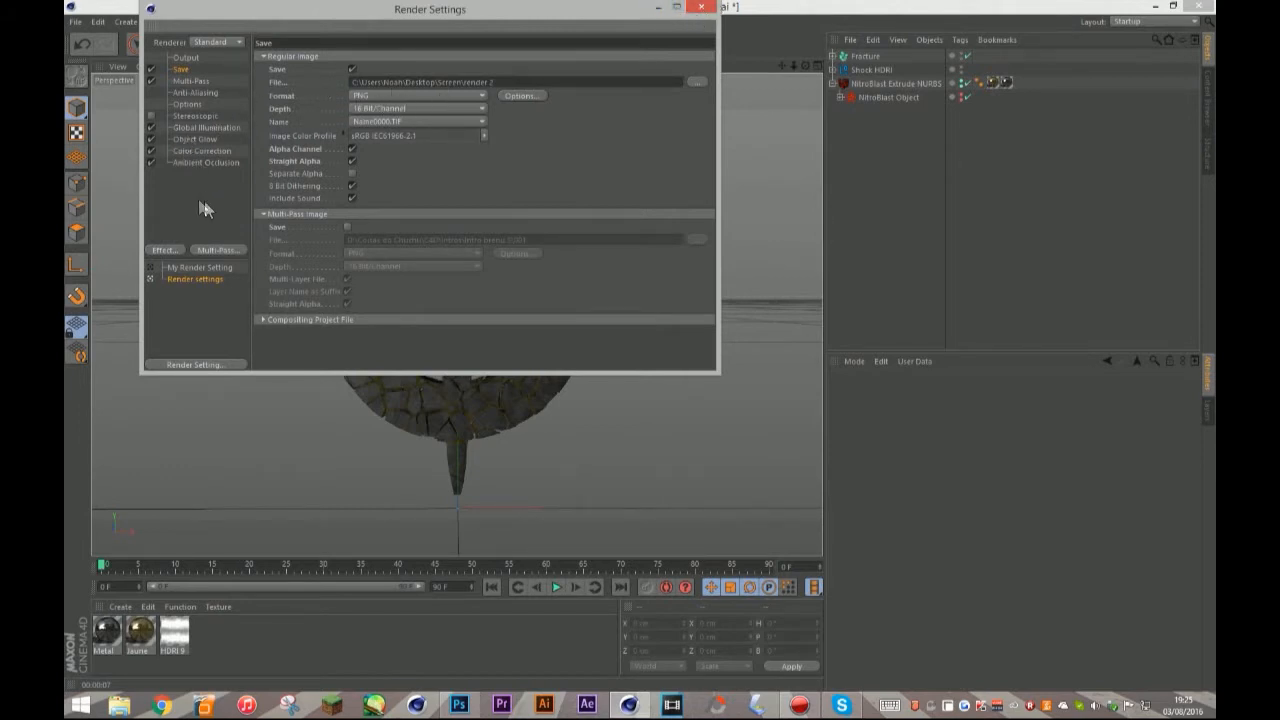
Try a new render setting with a Sharpen Filter at 10 % strength and render a preview of the logo
{"action": "left_click", "coordinate": [162, 249]}
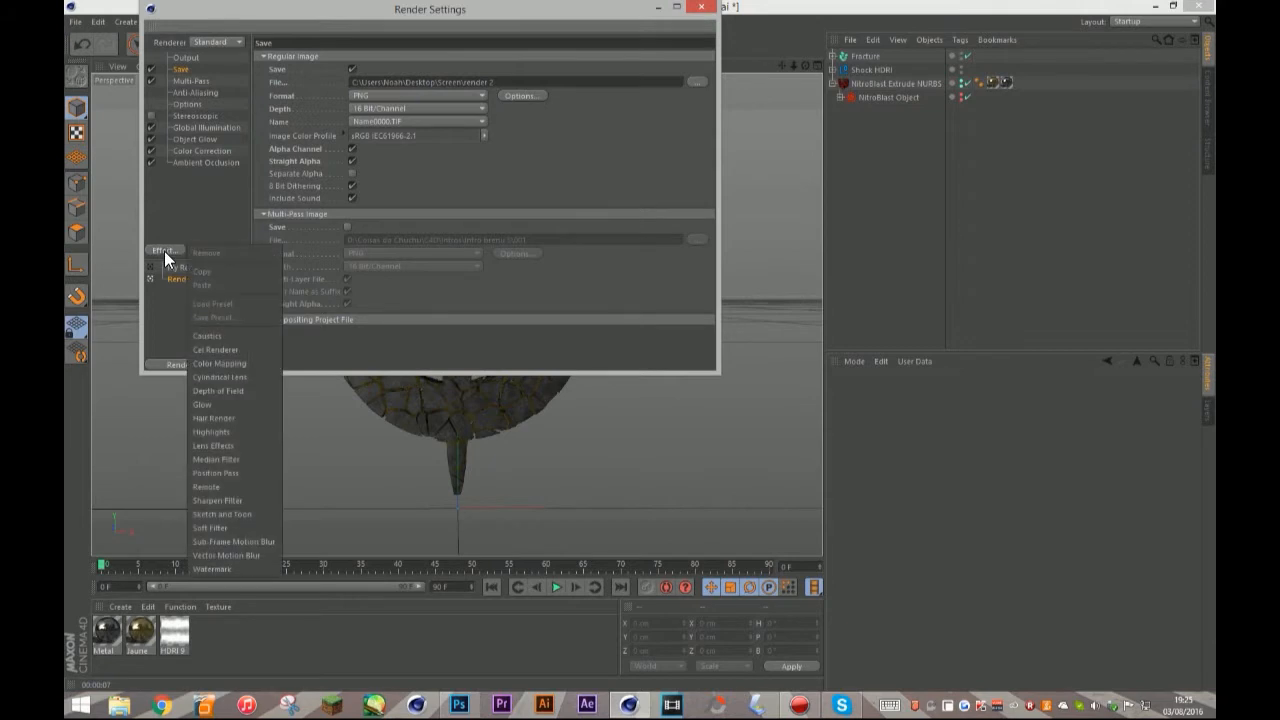
{"action": "left_click", "coordinate": [158, 297]}
{"action": "left_click", "coordinate": [182, 363]}
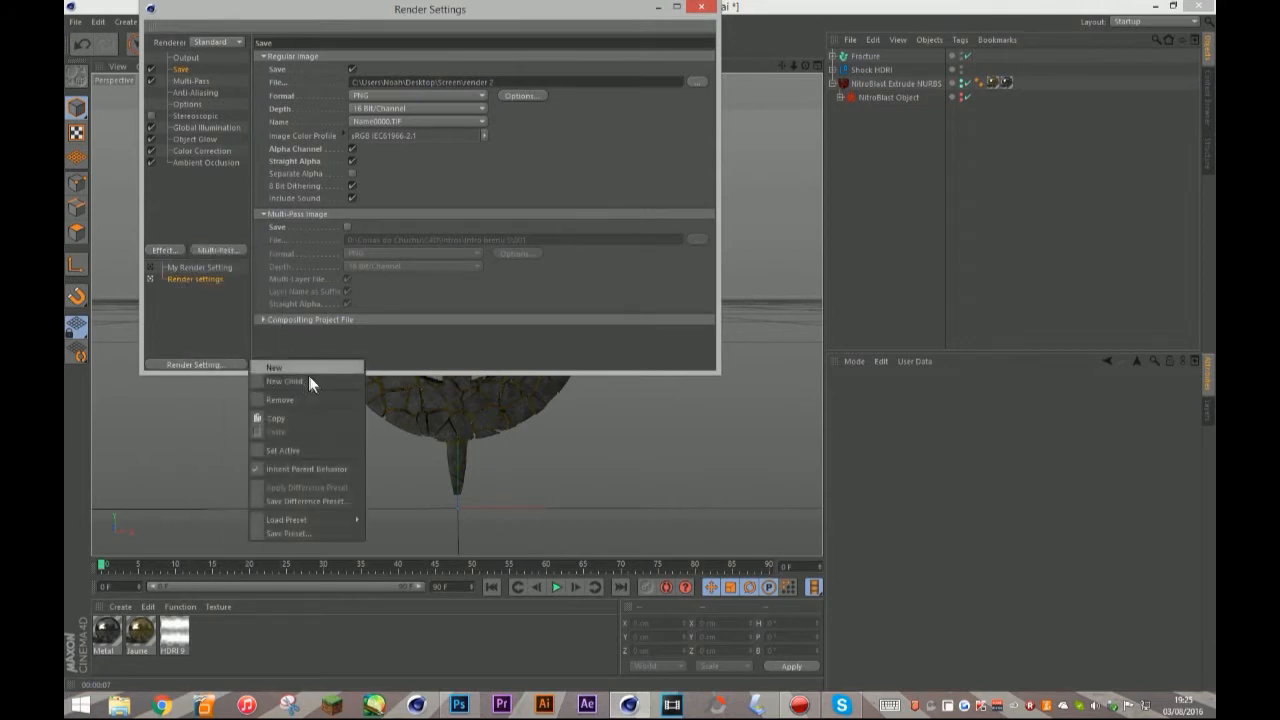
{"action": "left_click", "coordinate": [308, 375]}
{"action": "left_click", "coordinate": [176, 250]}
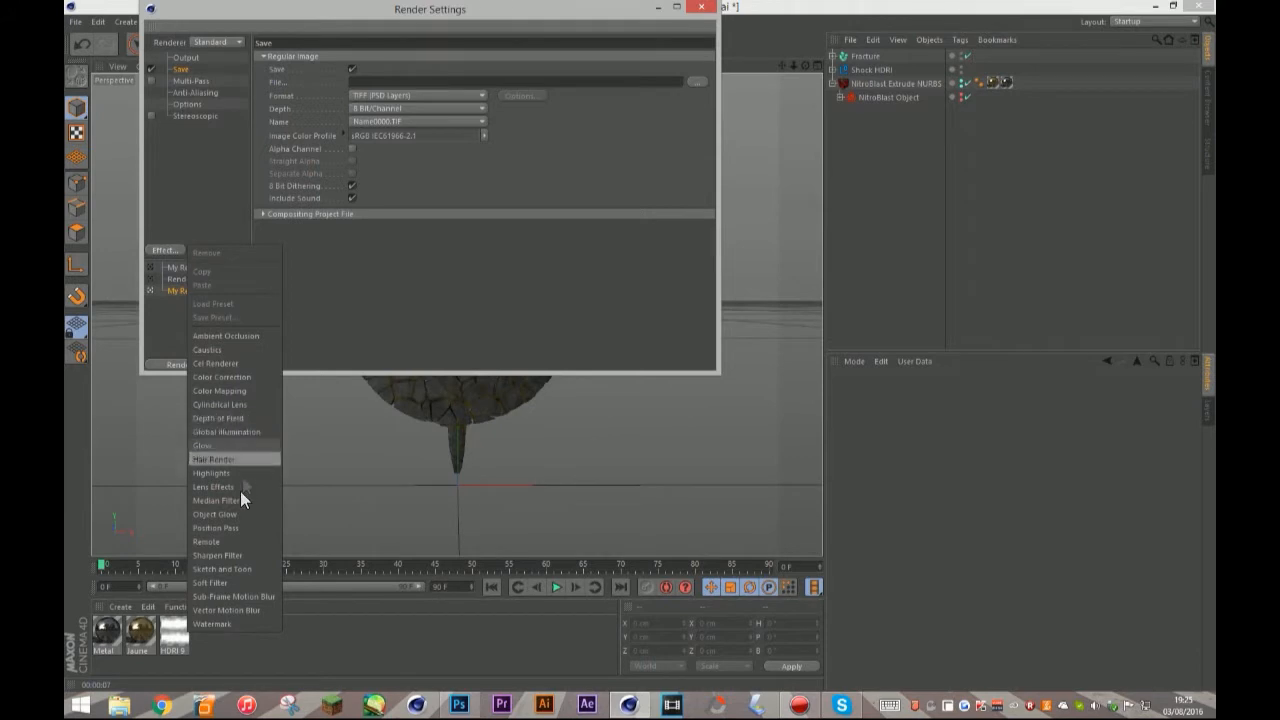
{"action": "left_click", "coordinate": [232, 555]}
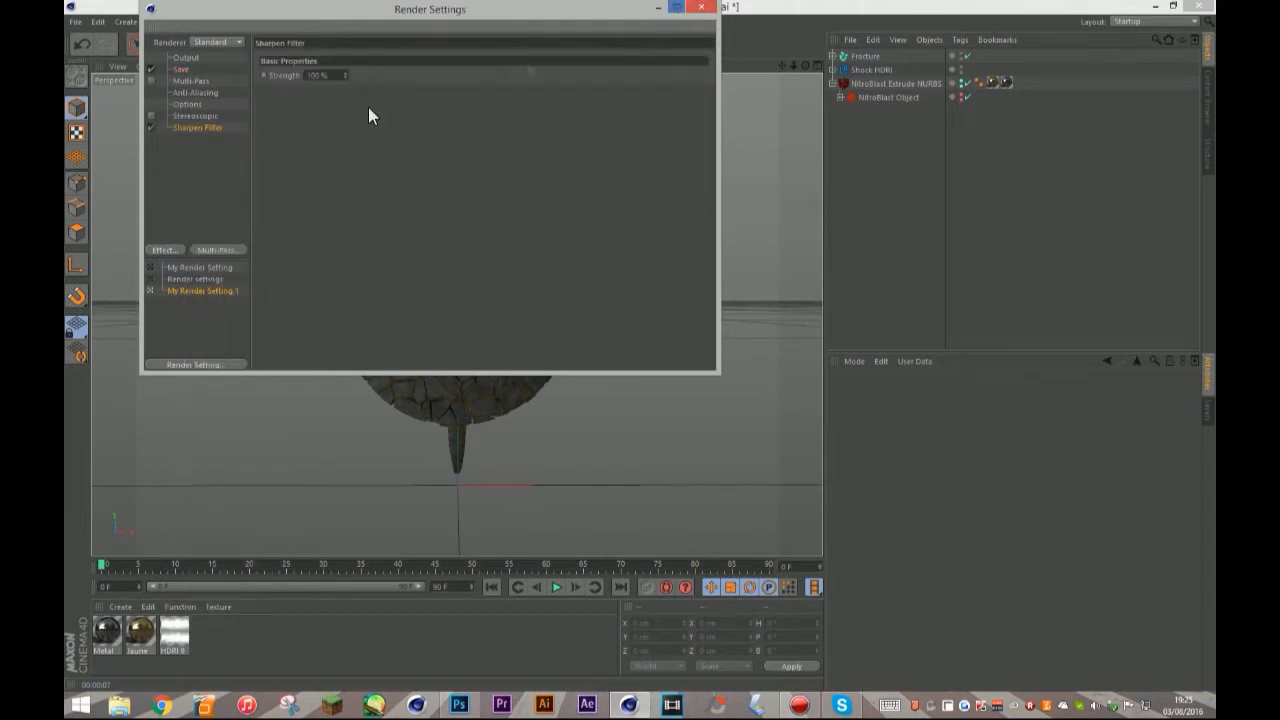
{"action": "left_click", "coordinate": [318, 75]}
{"action": "left_click", "coordinate": [699, 8]}
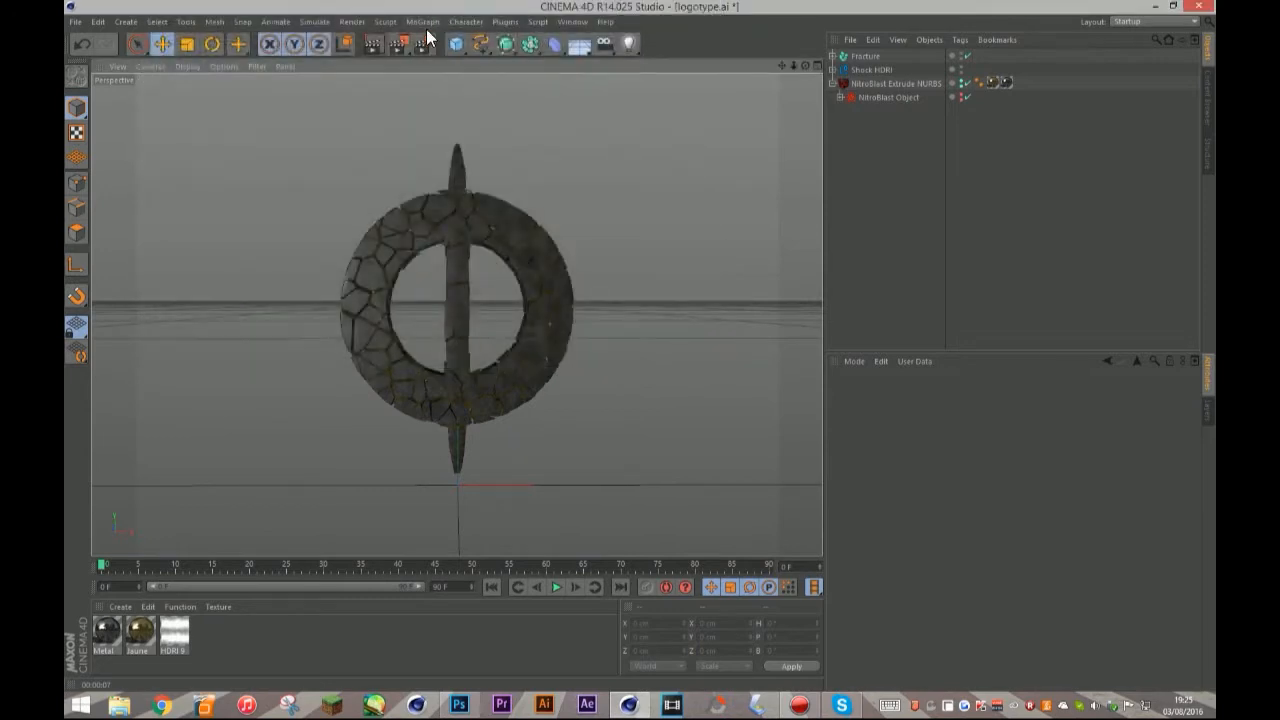
{"action": "left_click", "coordinate": [372, 44]}
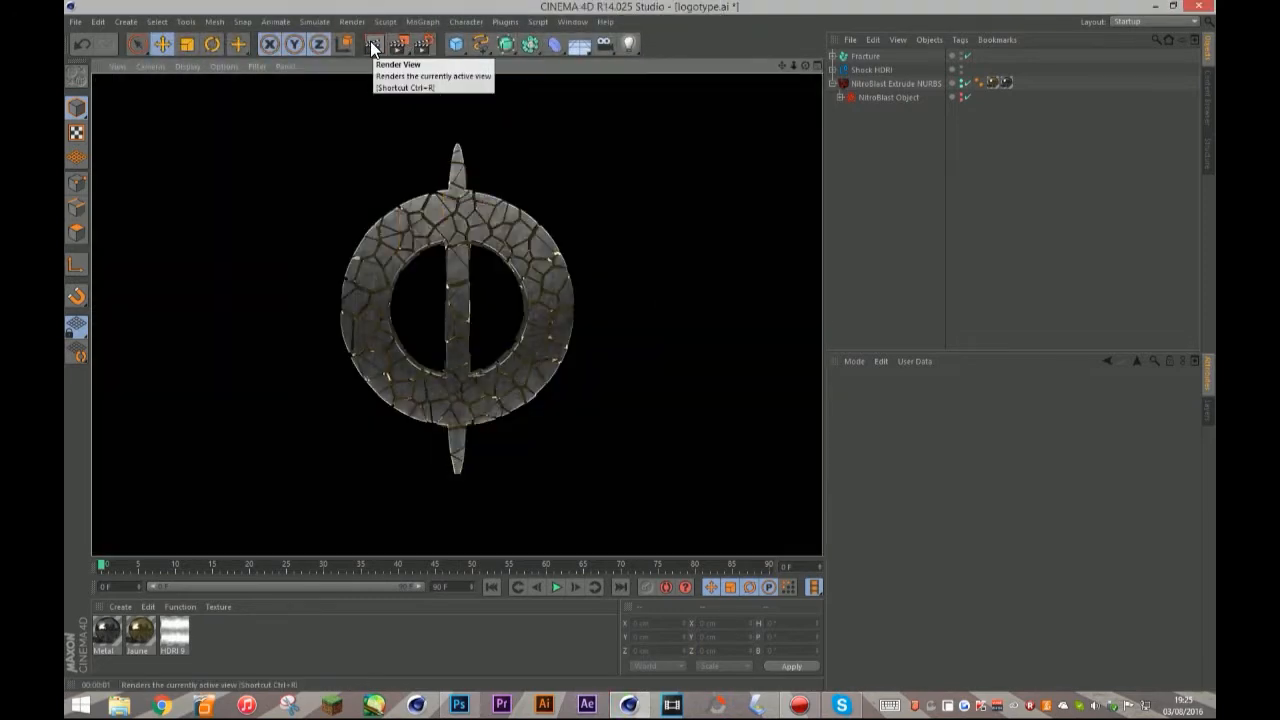
Make the Render settings preset active again and delete the added render setting with the Sharpen Filter
{"action": "left_click", "coordinate": [422, 43]}
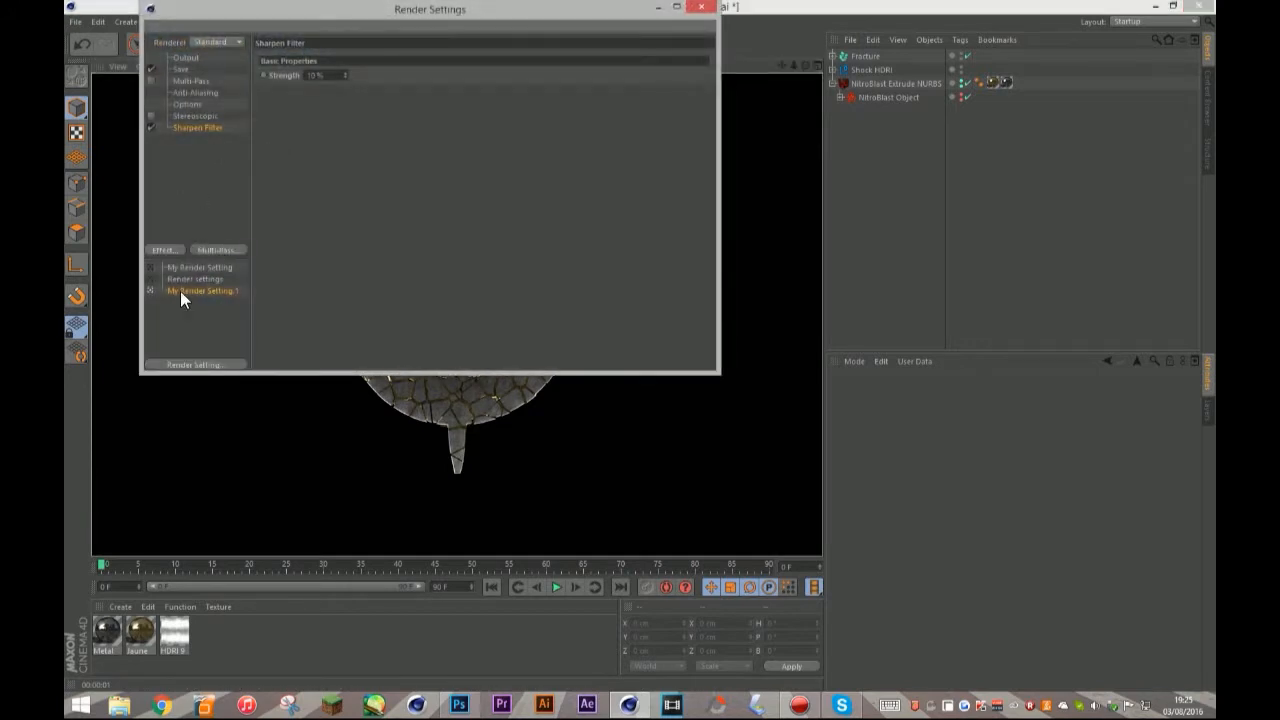
{"action": "left_click", "coordinate": [178, 279]}
{"action": "left_click", "coordinate": [184, 288]}
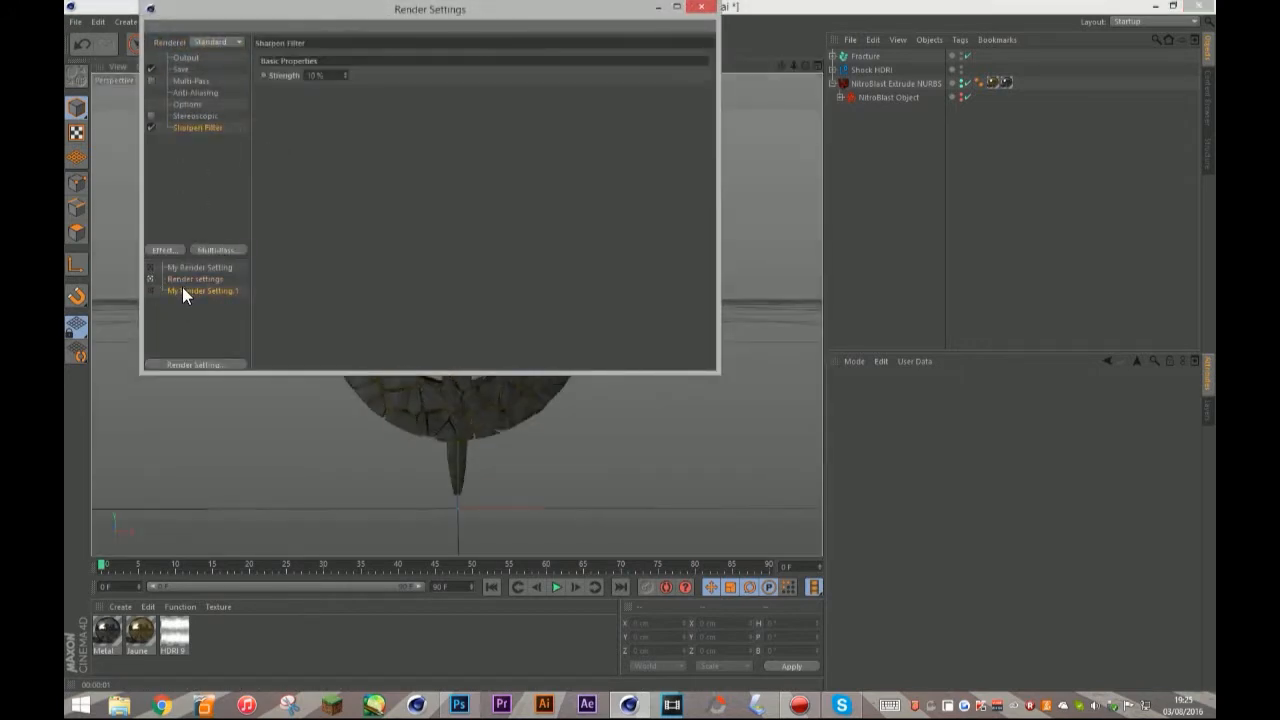
{"action": "key", "text": "Delete"}
{"action": "left_click", "coordinate": [166, 281]}
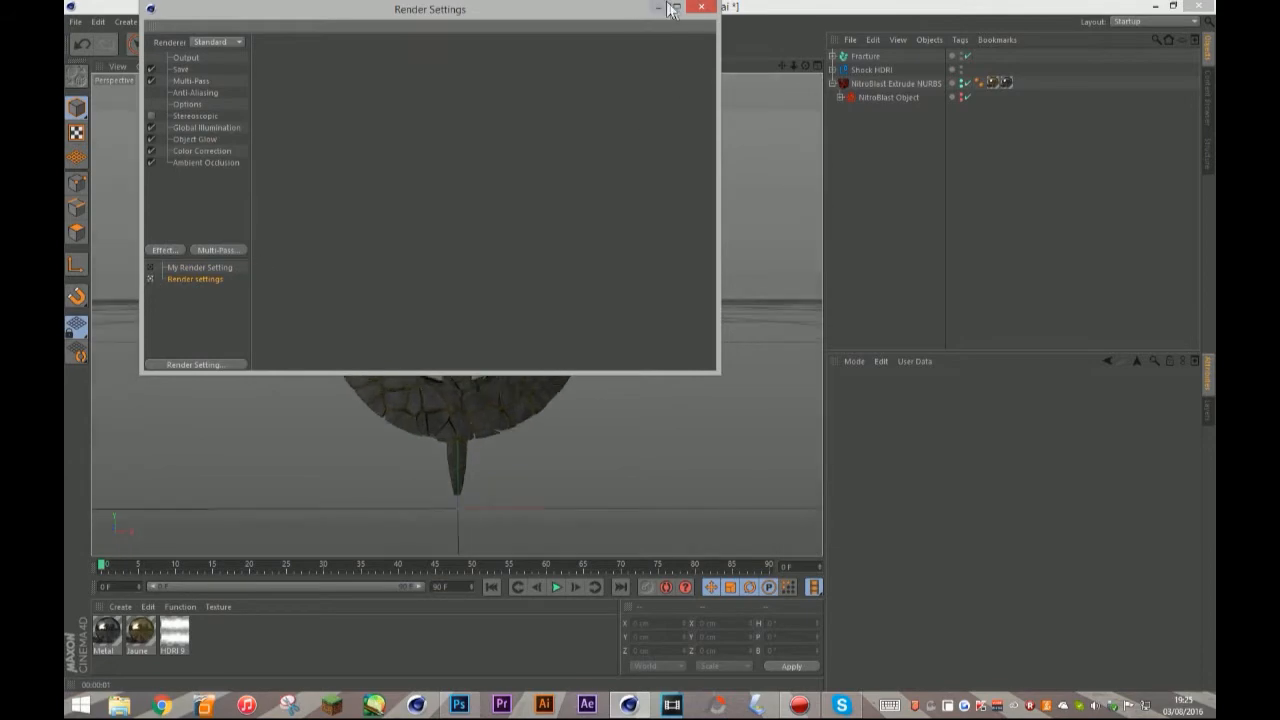
{"action": "left_click", "coordinate": [701, 7]}
Render the logo to the Picture Viewer, inspect the maximized image and switch to Photoshop
{"action": "left_click", "coordinate": [401, 43]}
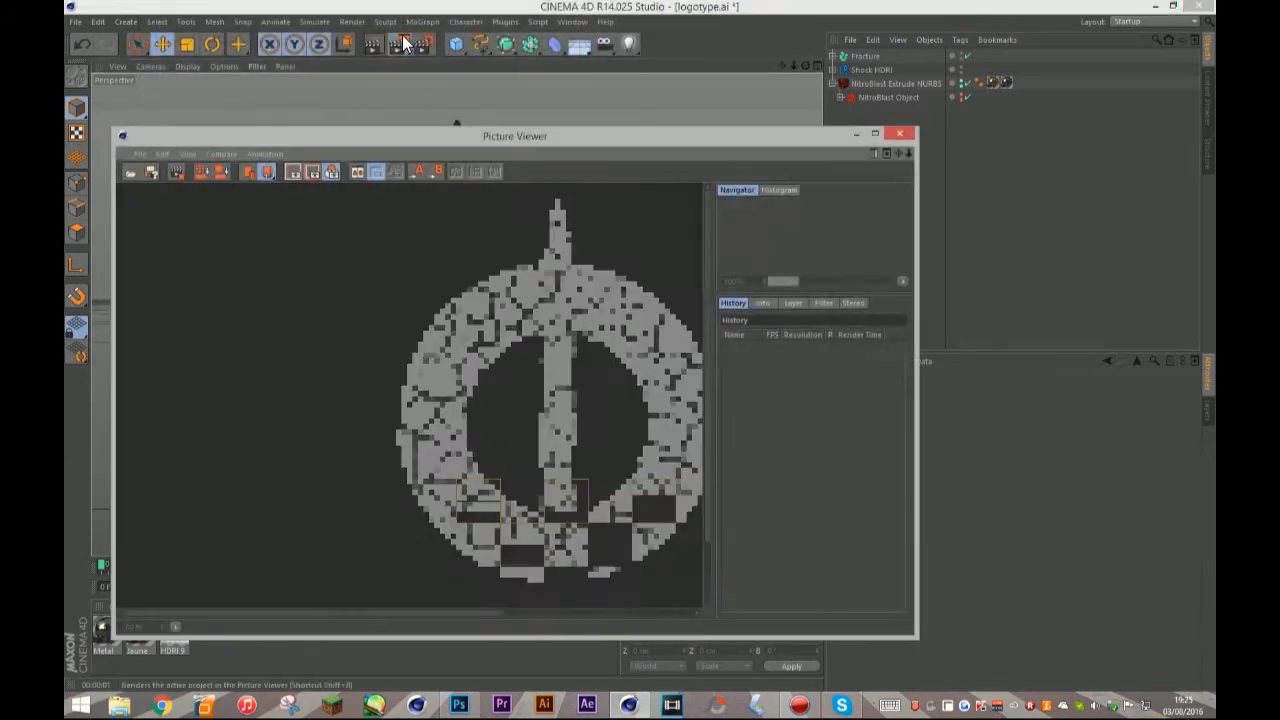
{"action": "left_click", "coordinate": [872, 135]}
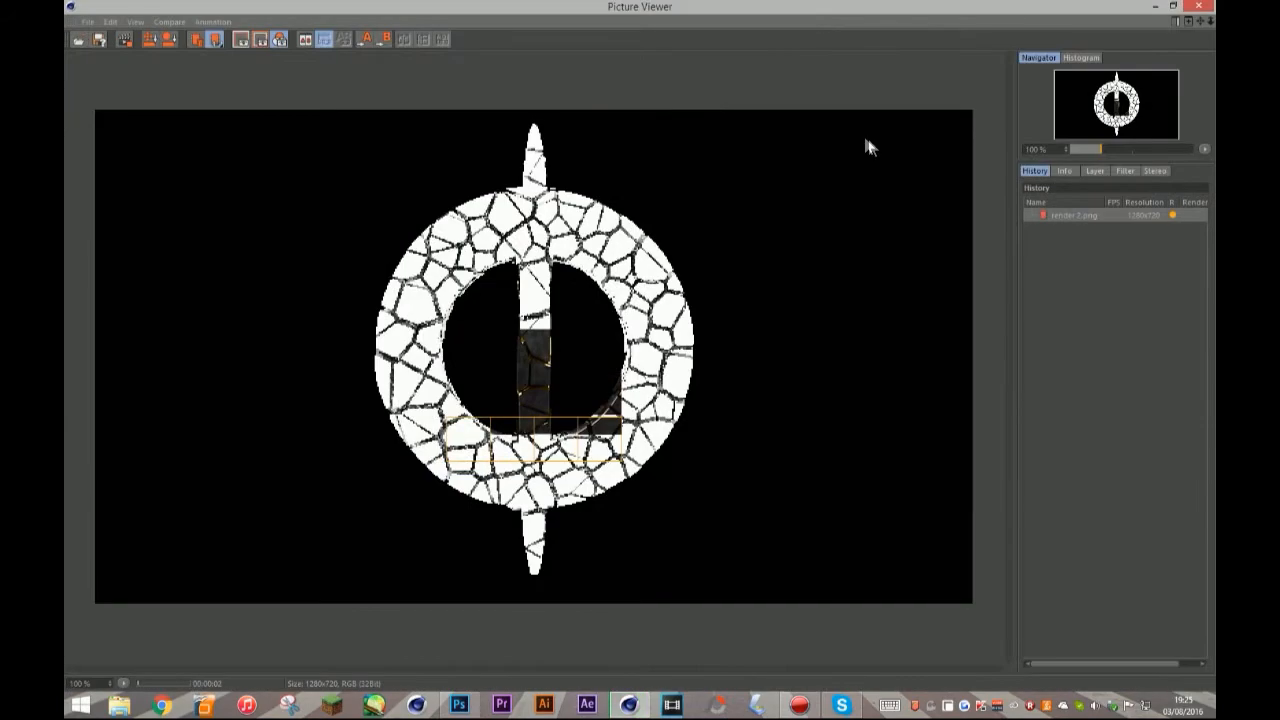
{"action": "left_click", "coordinate": [459, 705]}
{"action": "left_click", "coordinate": [630, 705]}
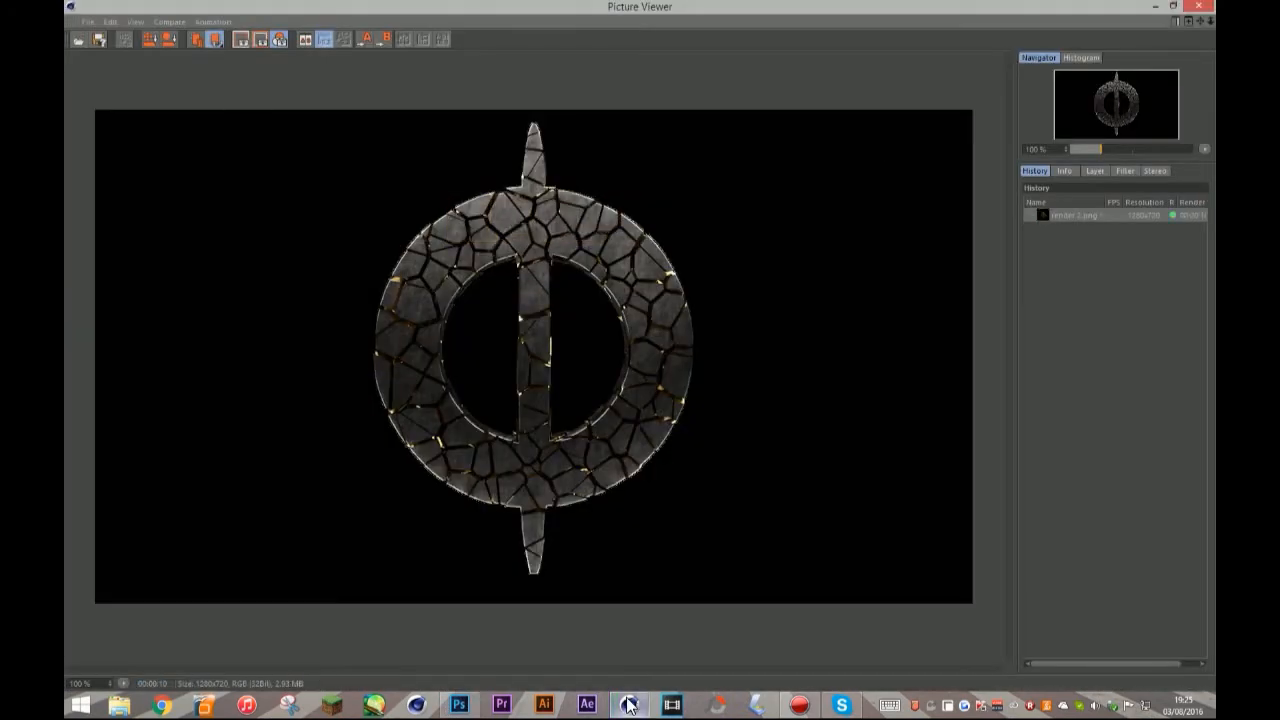
{"action": "left_click", "coordinate": [630, 705]}
{"action": "left_click", "coordinate": [459, 705]}
{"action": "left_click", "coordinate": [107, 8]}
{"action": "left_click", "coordinate": [123, 34]}
{"action": "double_click", "coordinate": [968, 93]}
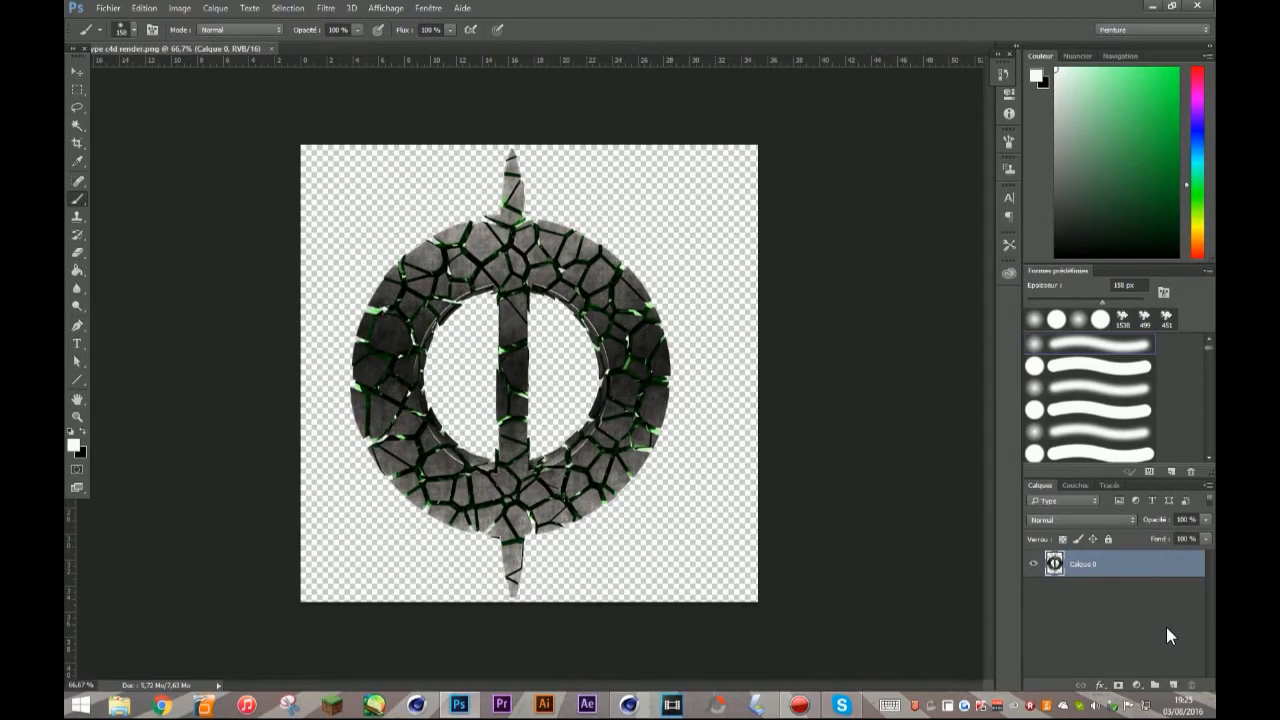
{"action": "left_click", "coordinate": [271, 48]}
Open the rendered image render 2.png from the Screen folder
{"action": "left_click", "coordinate": [110, 9]}
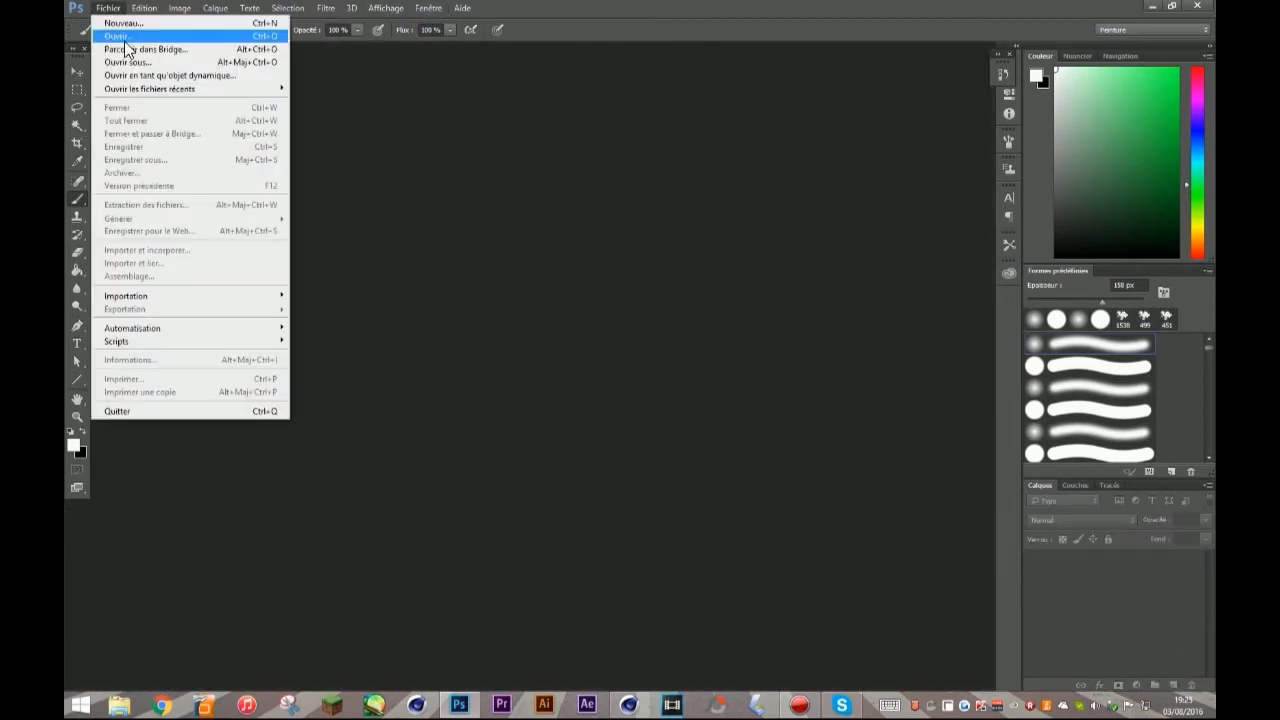
{"action": "left_click", "coordinate": [124, 38]}
{"action": "double_click", "coordinate": [458, 222]}
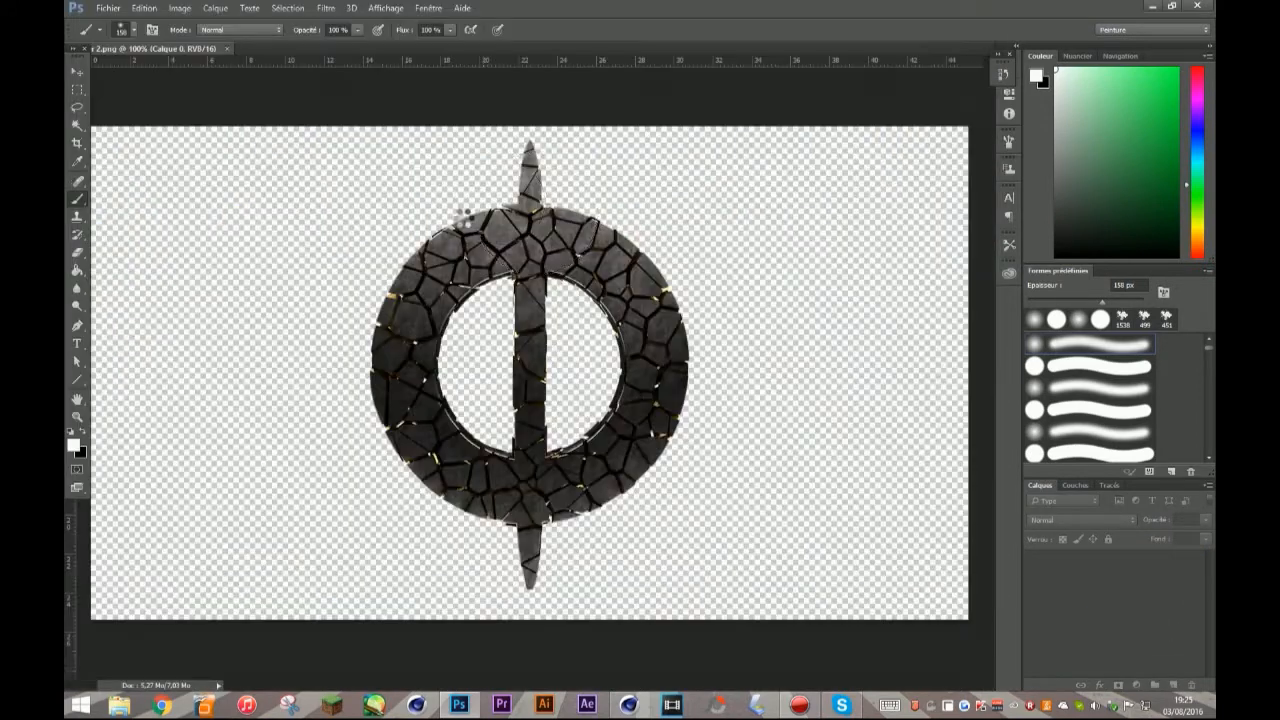
Create a new transparent RGB document of 800 by 800 pixels at 150 pixels per inch
{"action": "left_click", "coordinate": [106, 10]}
{"action": "left_click", "coordinate": [110, 20]}
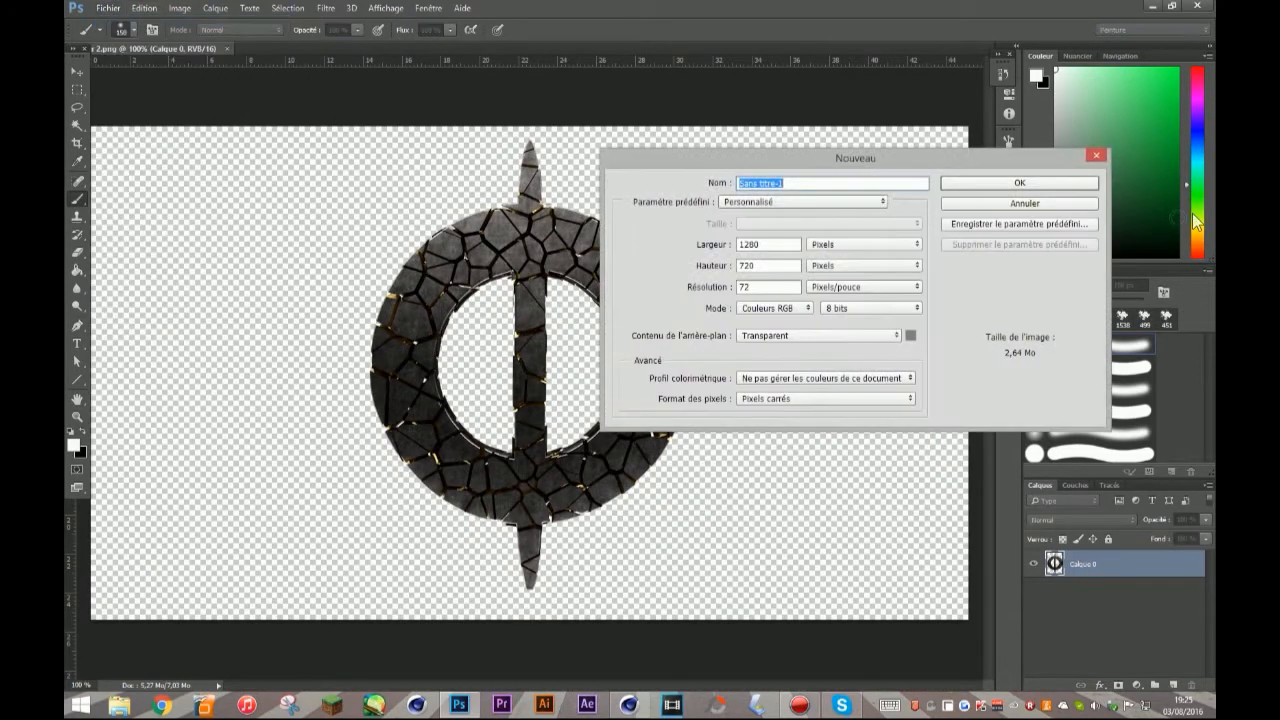
{"action": "left_click_drag", "start_coordinate": [777, 244], "coordinate": [628, 243]}
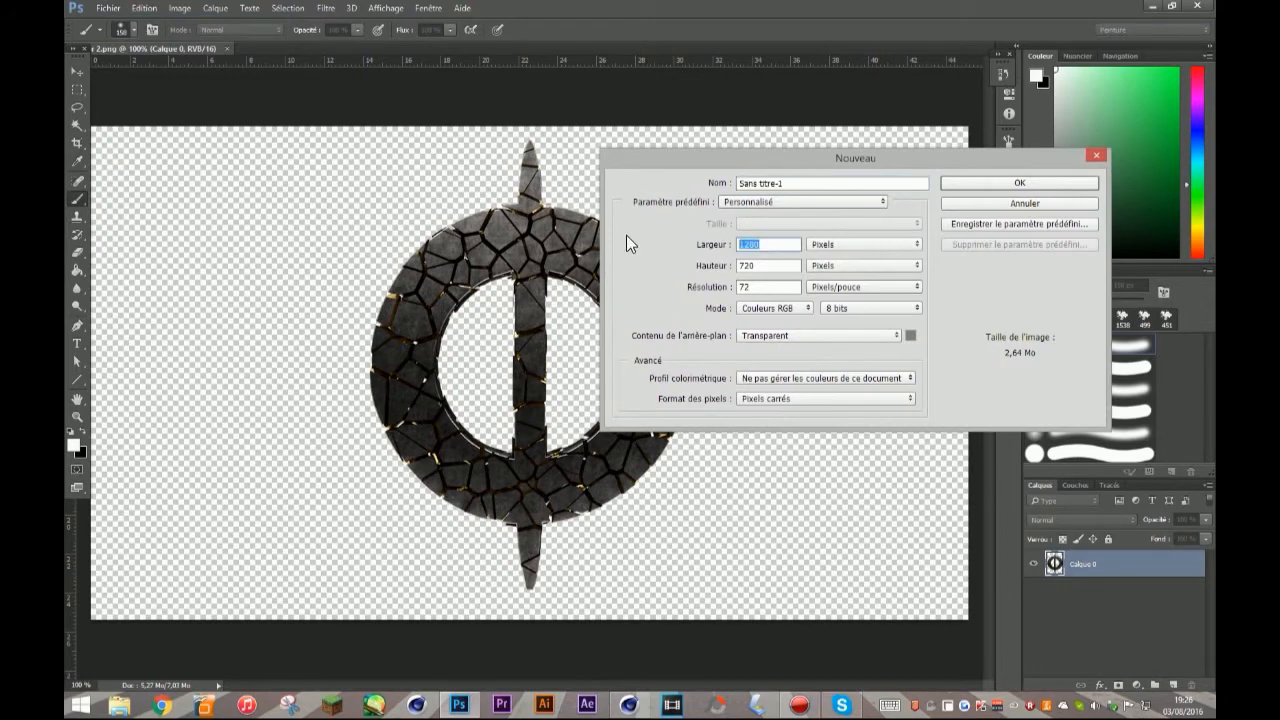
{"action": "type", "text": "800"}
{"action": "double_click", "coordinate": [777, 266]}
{"action": "type", "text": "8"}
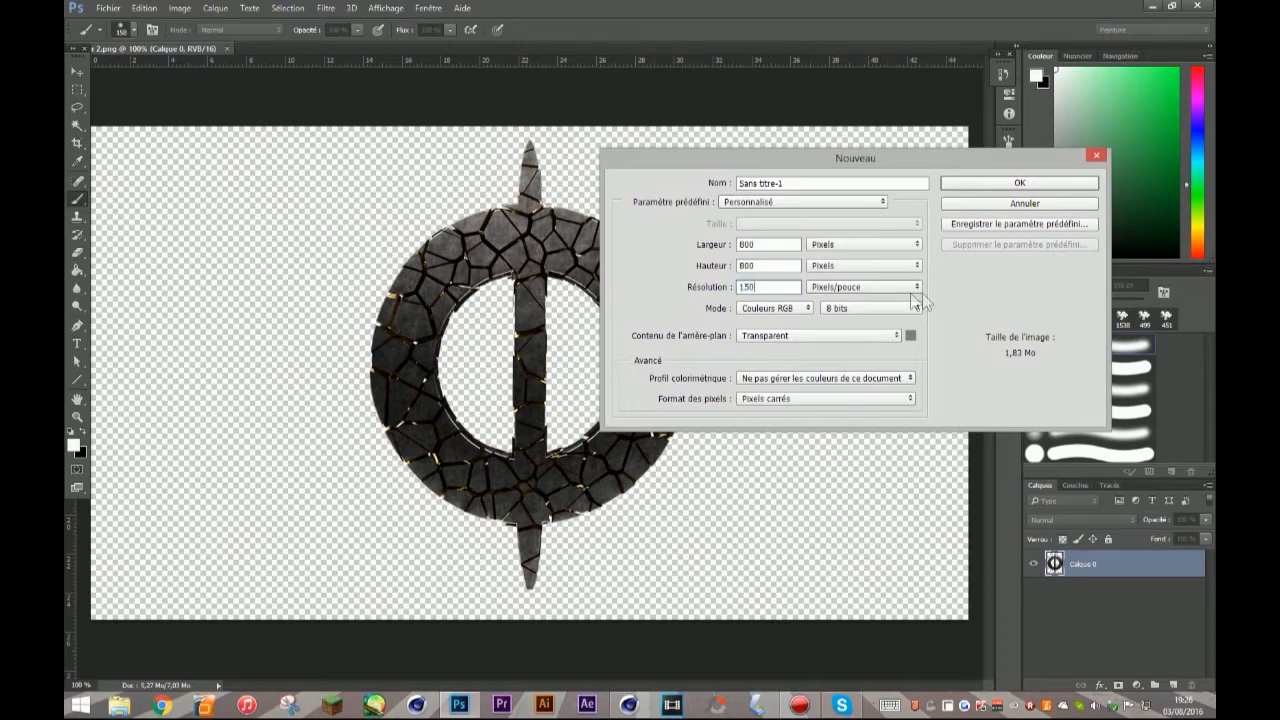
{"action": "left_click", "coordinate": [972, 187]}
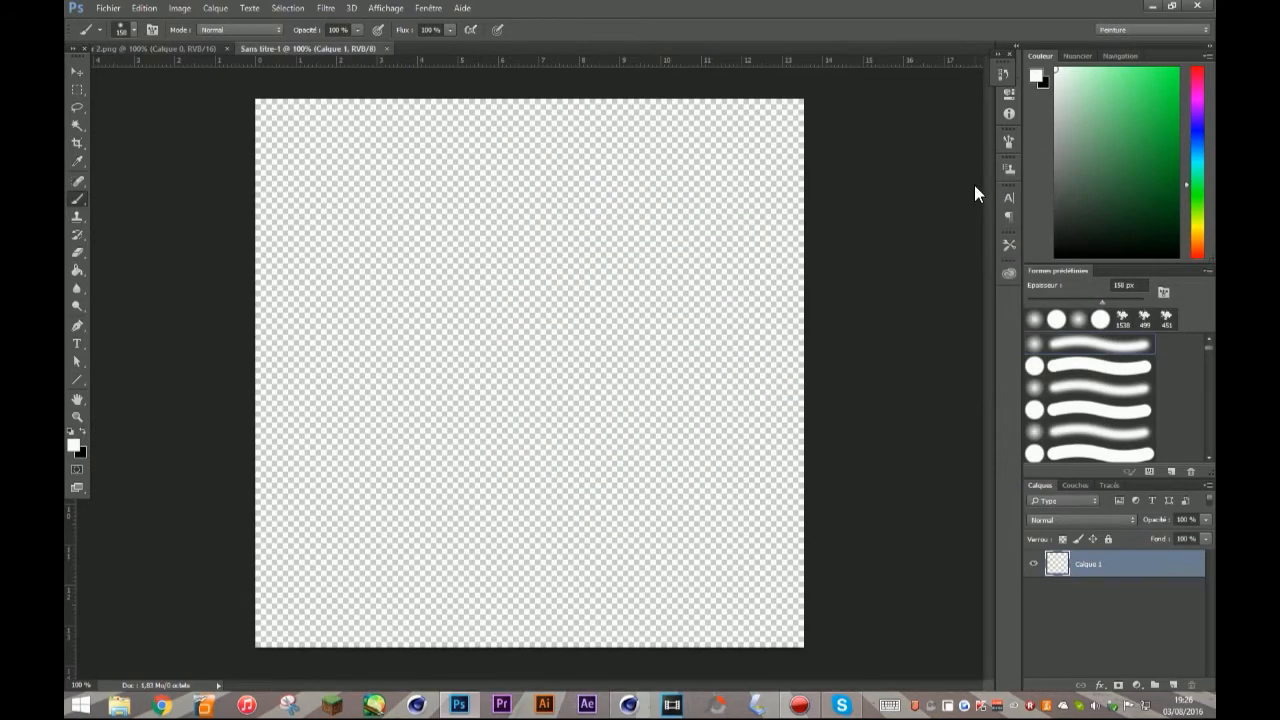
Copy the logo layer from render 2.png into the new document, accept the bit-depth difference and dock the windows again
{"action": "left_click_drag", "start_coordinate": [121, 54], "coordinate": [391, 405]}
{"action": "left_click_drag", "start_coordinate": [1082, 552], "coordinate": [637, 180]}
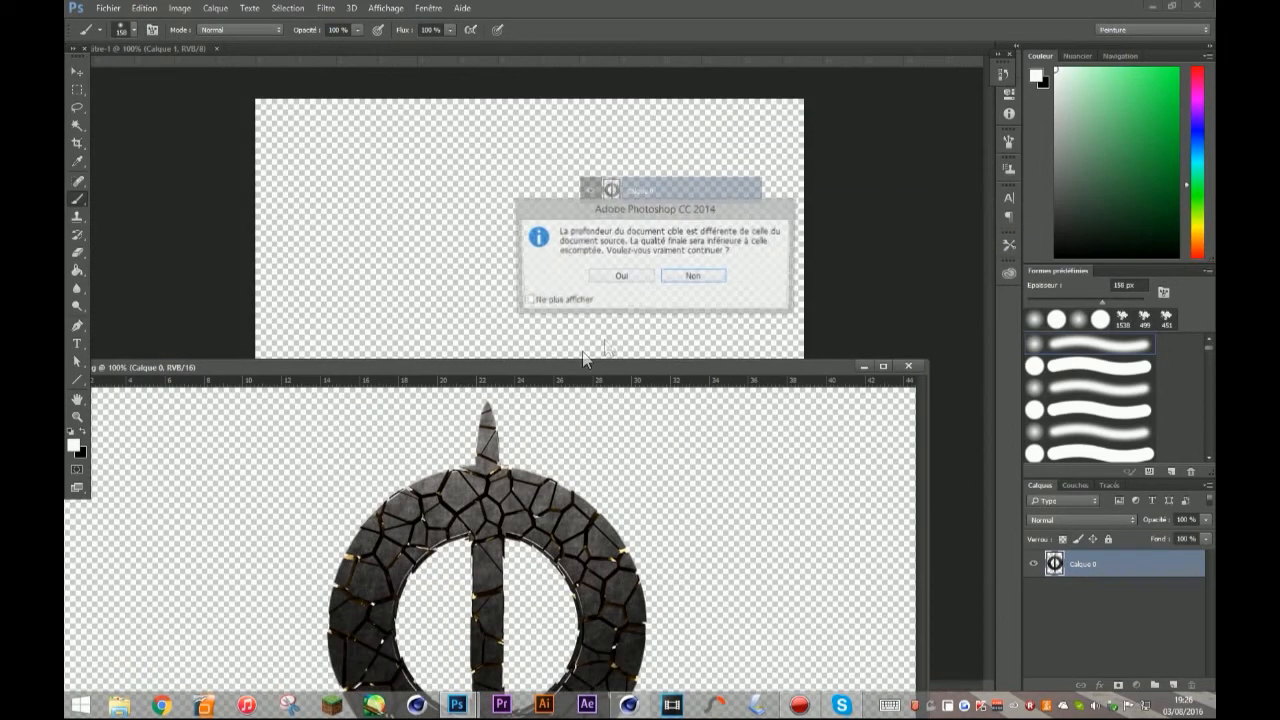
{"action": "left_click", "coordinate": [620, 277]}
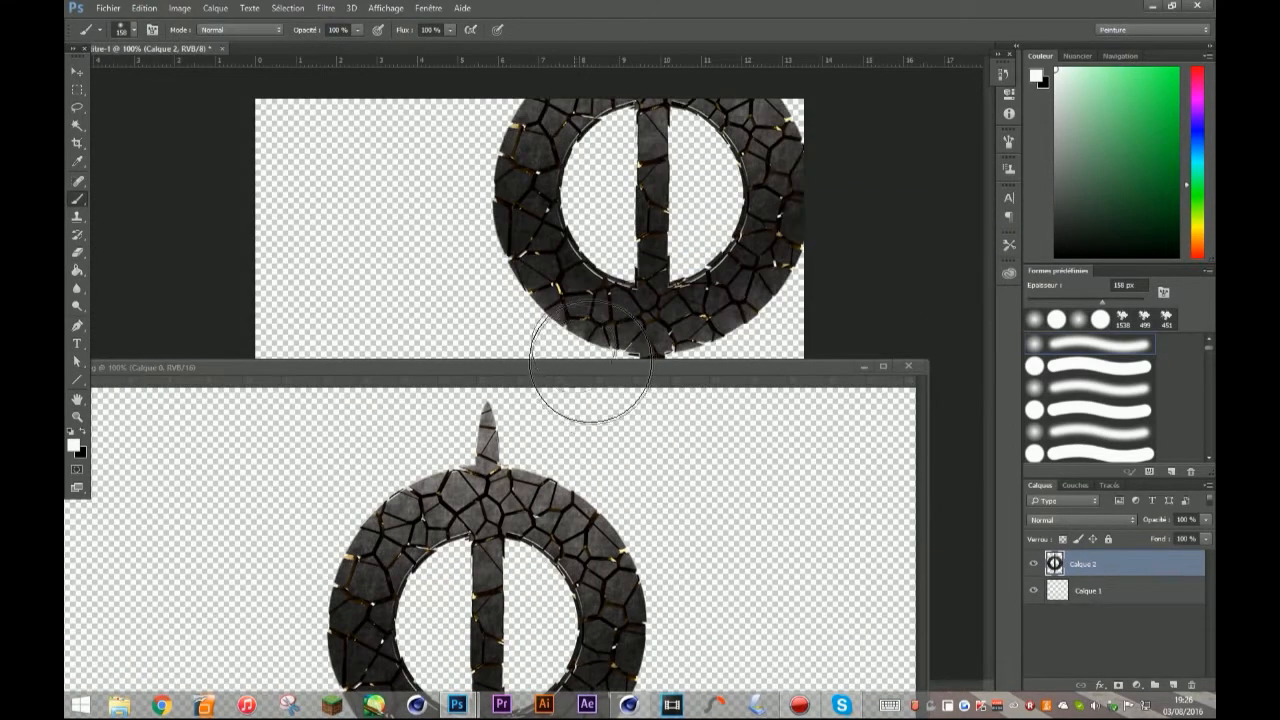
{"action": "left_click_drag", "start_coordinate": [530, 363], "coordinate": [571, 48]}
{"action": "left_click", "coordinate": [168, 47]}
Scale the logo layer proportionally to about 106 % and centre it on the 800-pixel canvas
{"action": "key", "text": "v"}
{"action": "left_click_drag", "start_coordinate": [636, 226], "coordinate": [496, 381]}
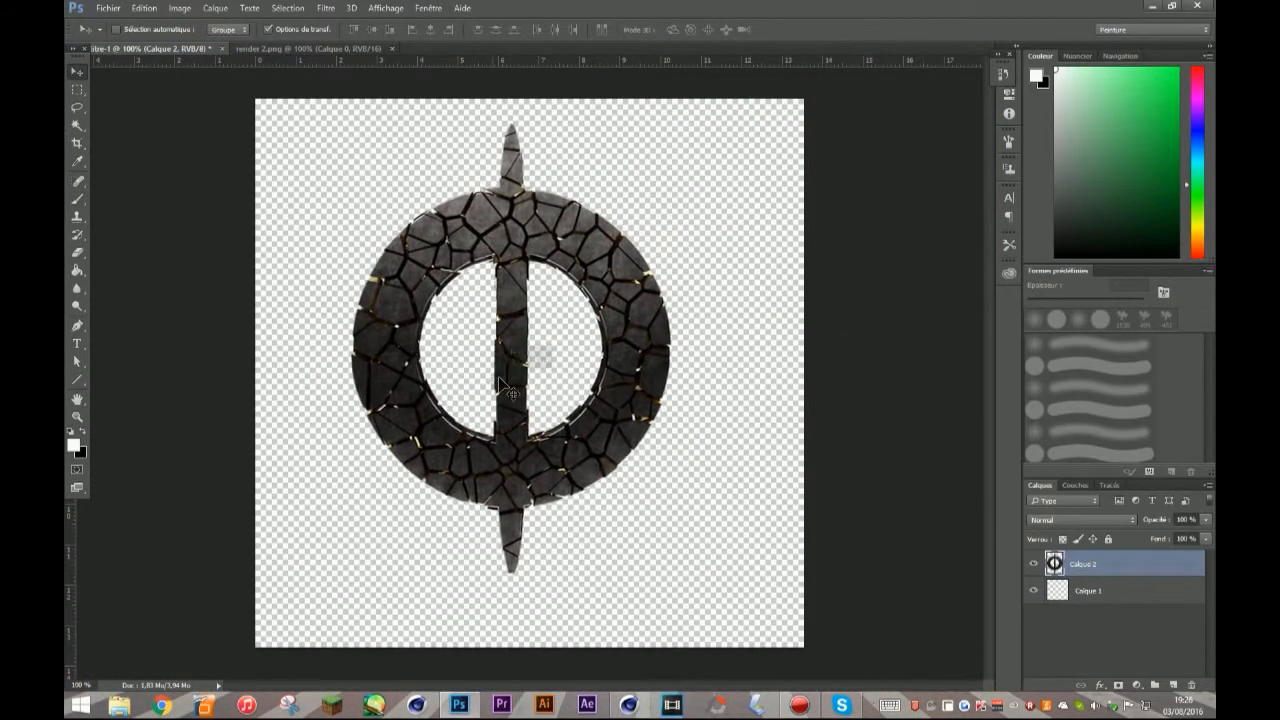
{"action": "left_click_drag", "start_coordinate": [675, 578], "coordinate": [757, 700]}
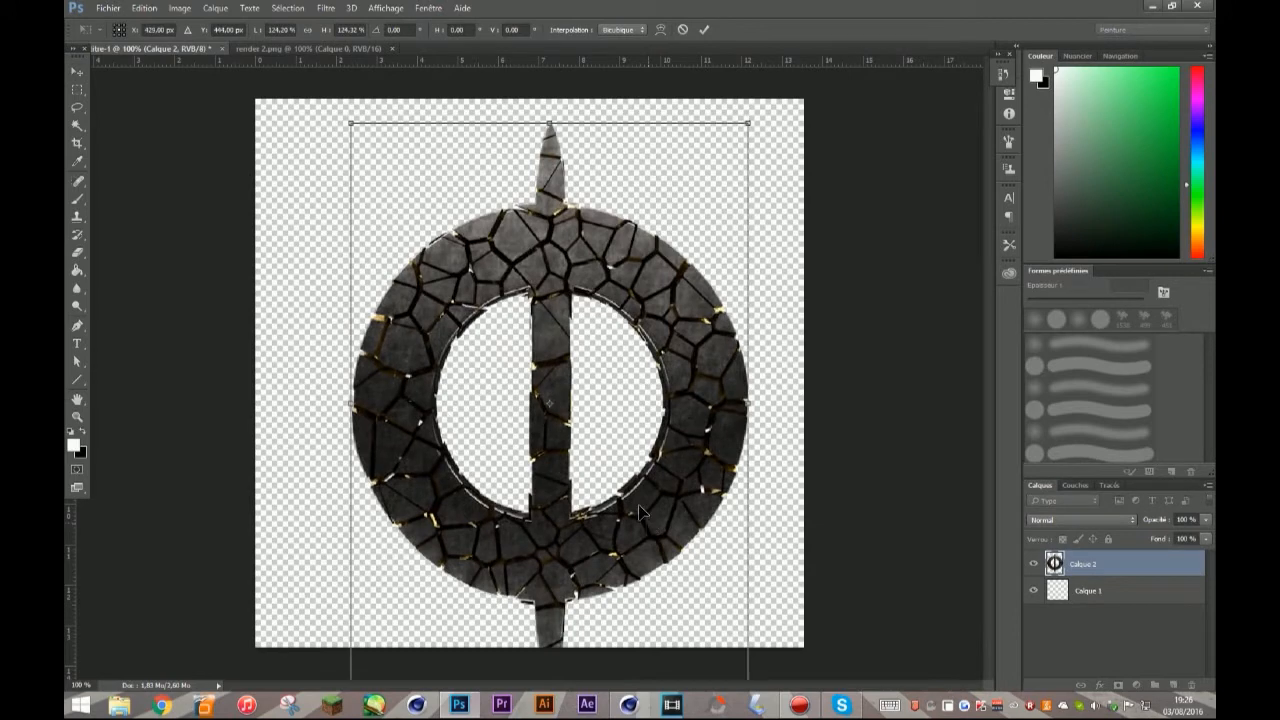
{"action": "left_click_drag", "start_coordinate": [661, 523], "coordinate": [641, 499]}
{"action": "left_click_drag", "start_coordinate": [731, 103], "coordinate": [675, 177], "text": "shift"}
{"action": "left_click_drag", "start_coordinate": [623, 290], "coordinate": [648, 245]}
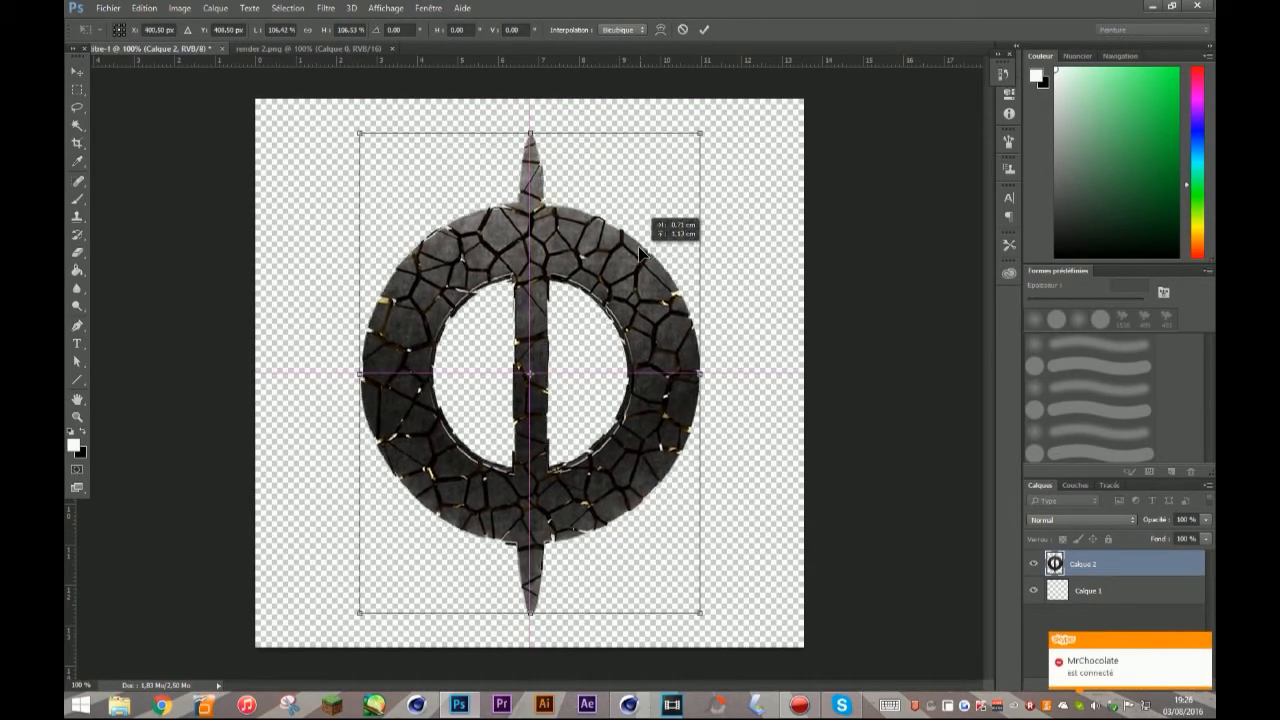
{"action": "left_click", "coordinate": [704, 30]}
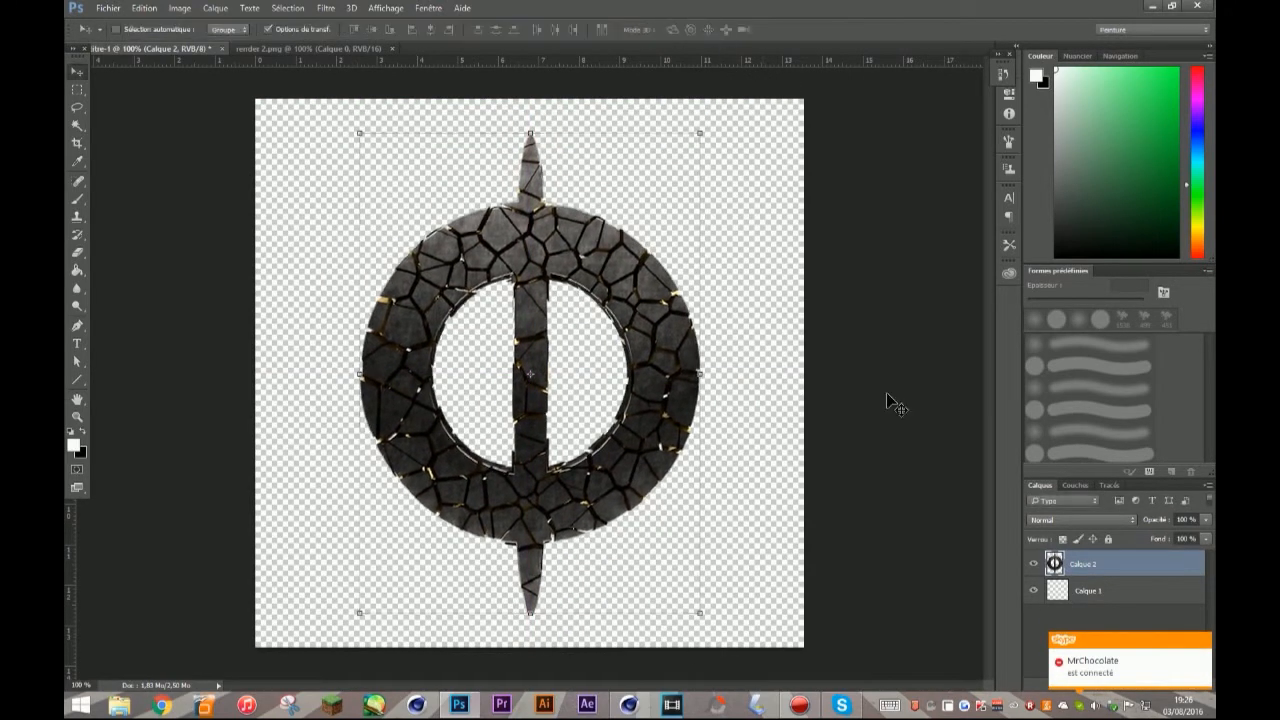
Dismiss the Skype notification and quit Cinema 4D without saving the changes to the logotype.ai project
{"action": "left_click", "coordinate": [1204, 640]}
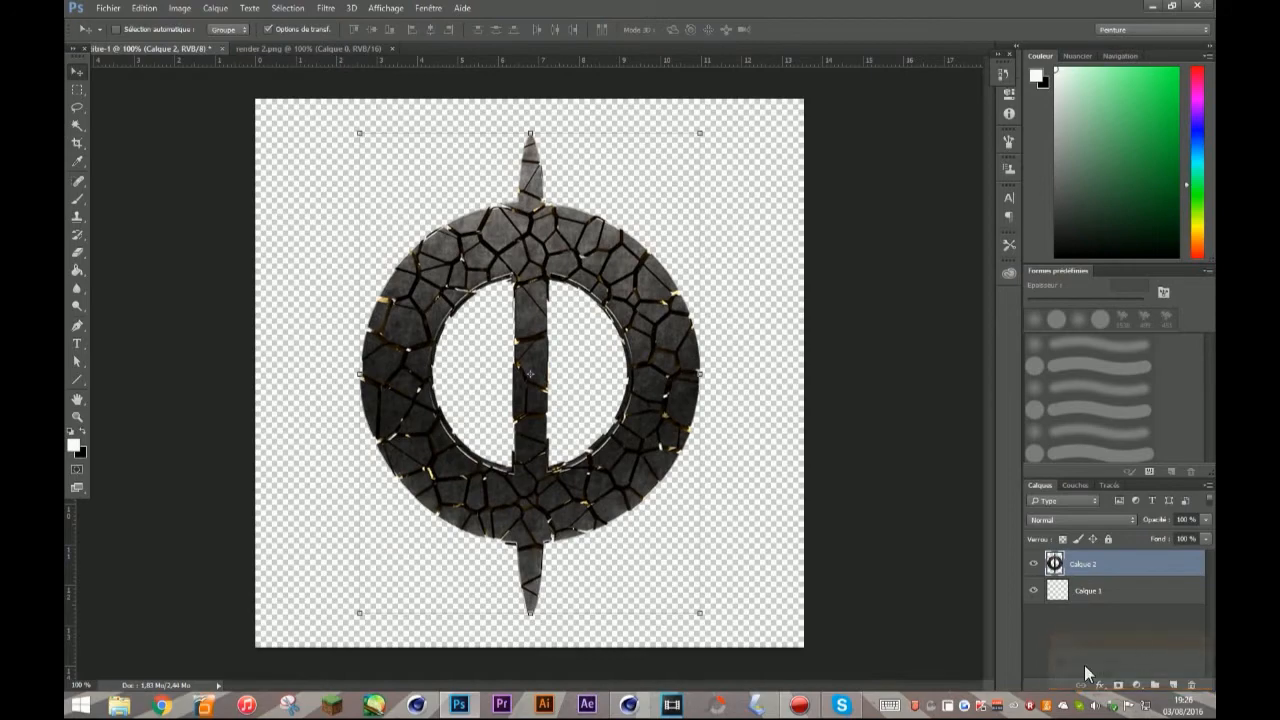
{"action": "left_click", "coordinate": [628, 705]}
{"action": "left_click", "coordinate": [1197, 7]}
{"action": "left_click", "coordinate": [655, 404]}
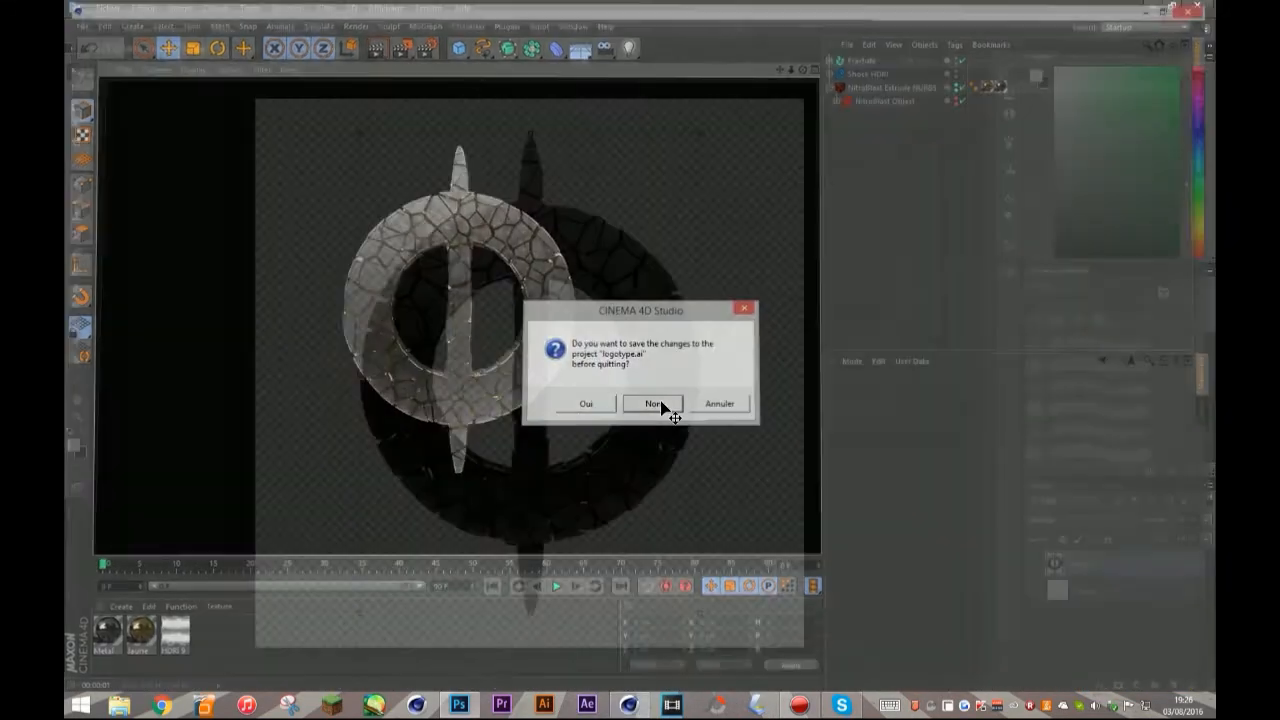
Set the Skype status to the red do-not-disturb option, return to Photoshop and deselect all layers
{"action": "mouse_move", "coordinate": [842, 705]}
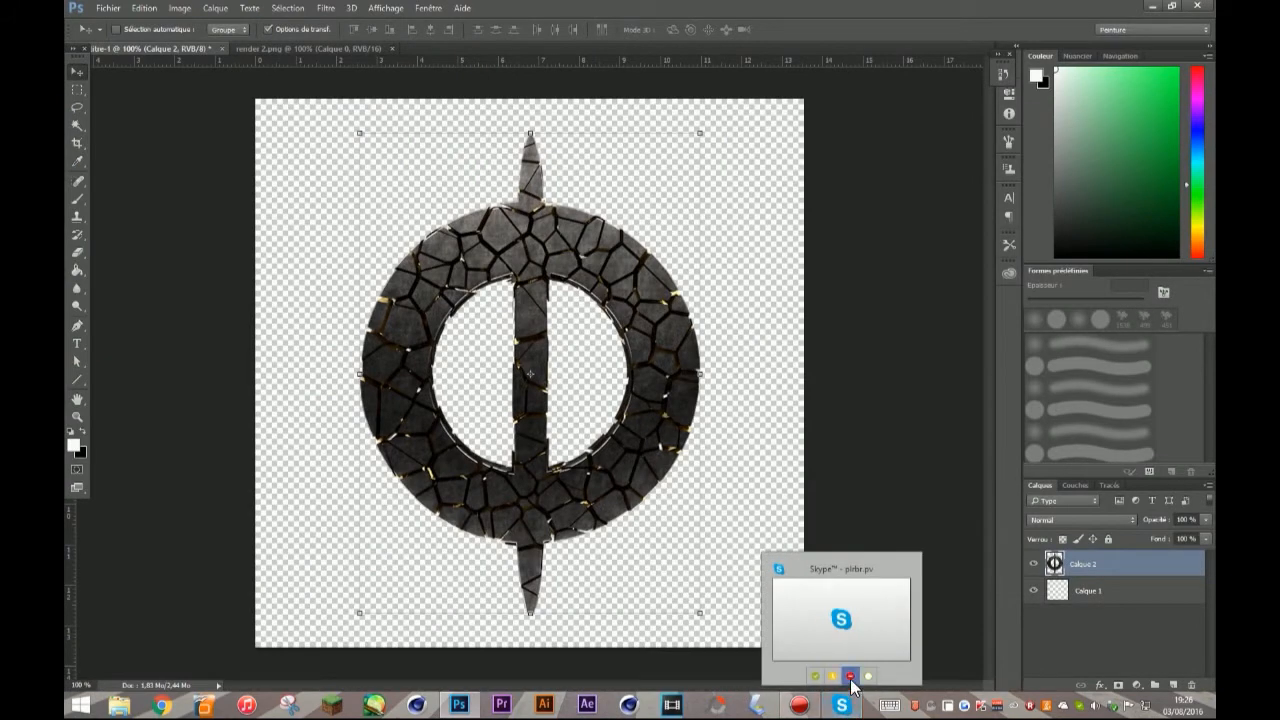
{"action": "left_click", "coordinate": [850, 677]}
{"action": "left_click", "coordinate": [733, 406]}
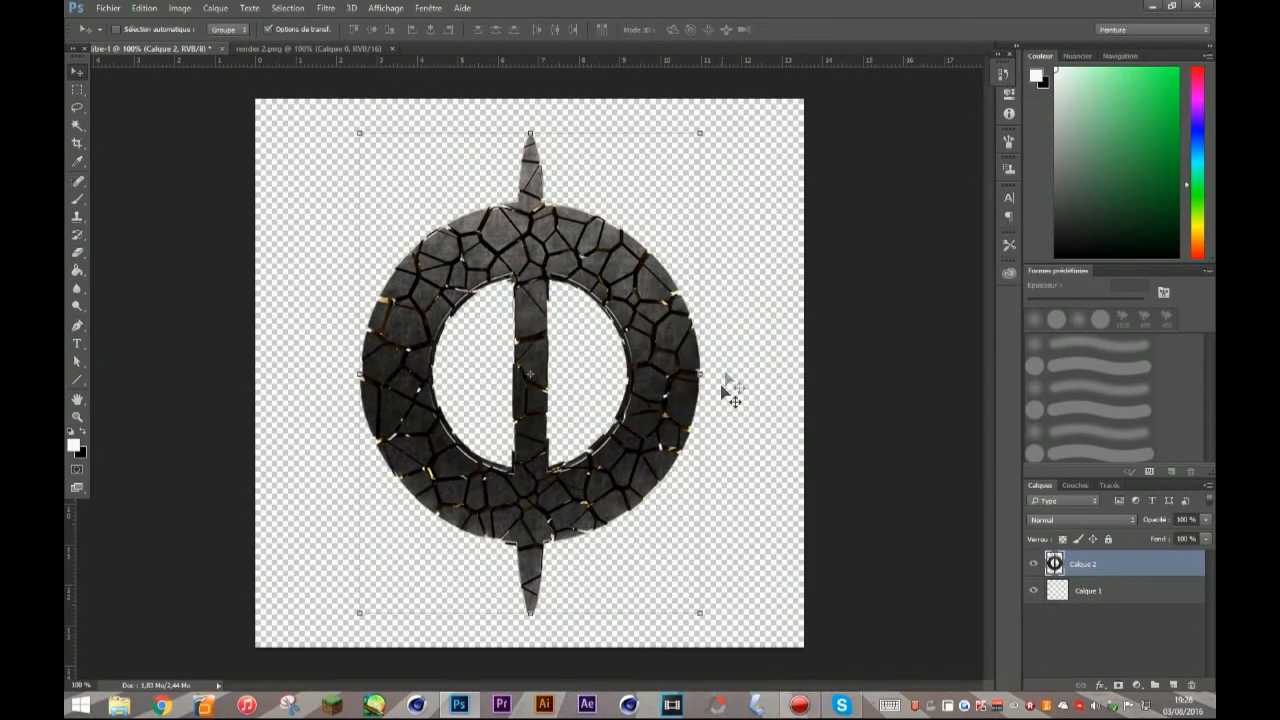
{"action": "left_click", "coordinate": [1148, 652]}
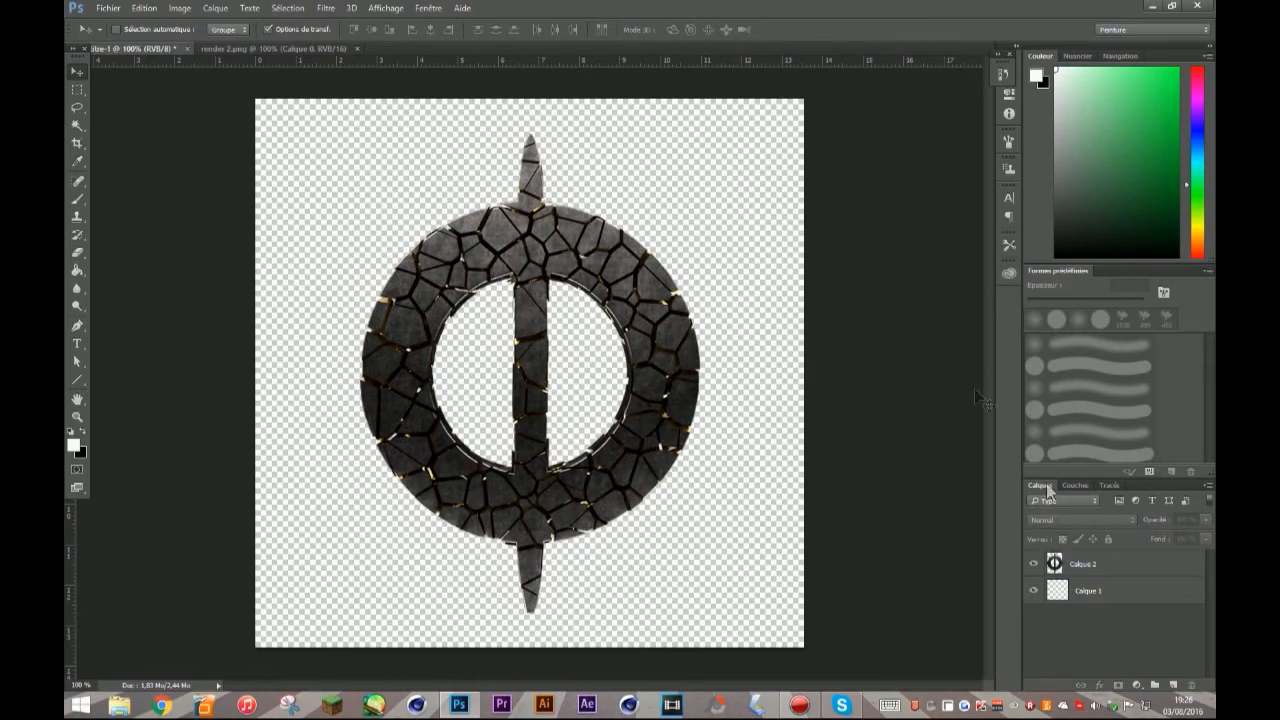
Open oblivion inside.psd and POISEN_LIGHTS.psd from the GFX packs folder, leaving the missing fonts unresolved
{"action": "left_click", "coordinate": [108, 9]}
{"action": "left_click", "coordinate": [128, 35]}
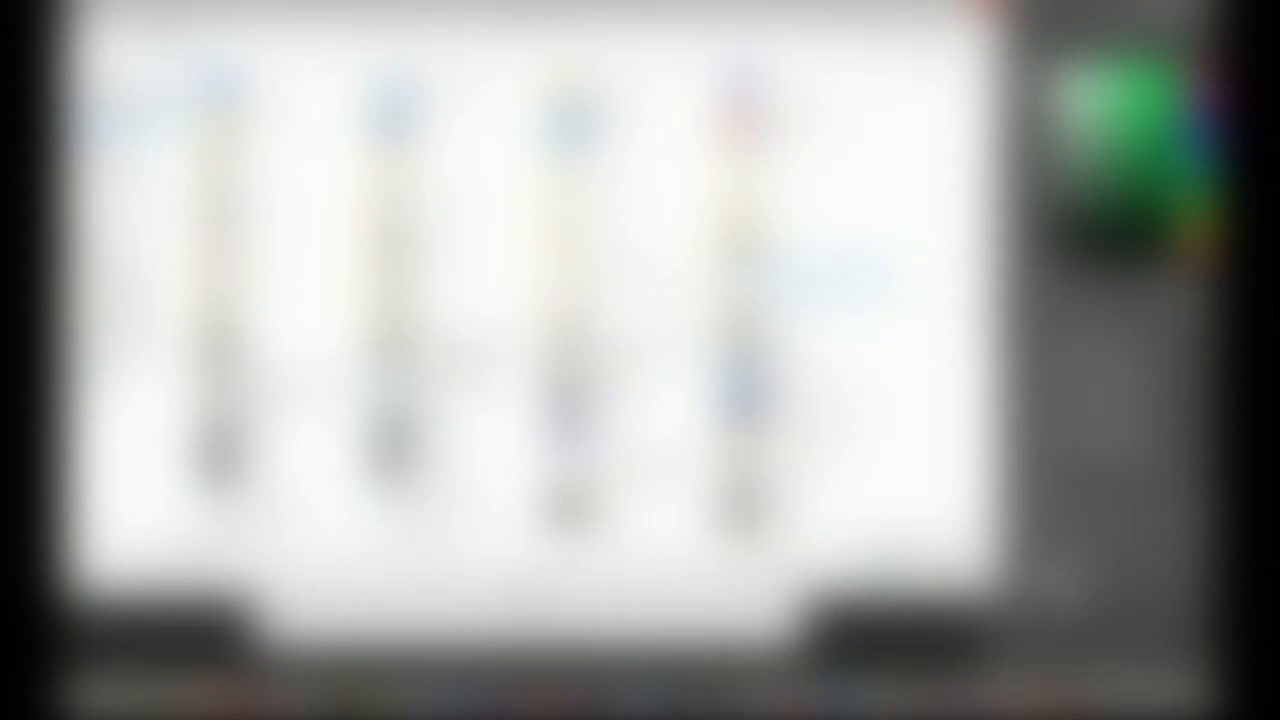
{"action": "double_click", "coordinate": [290, 204]}
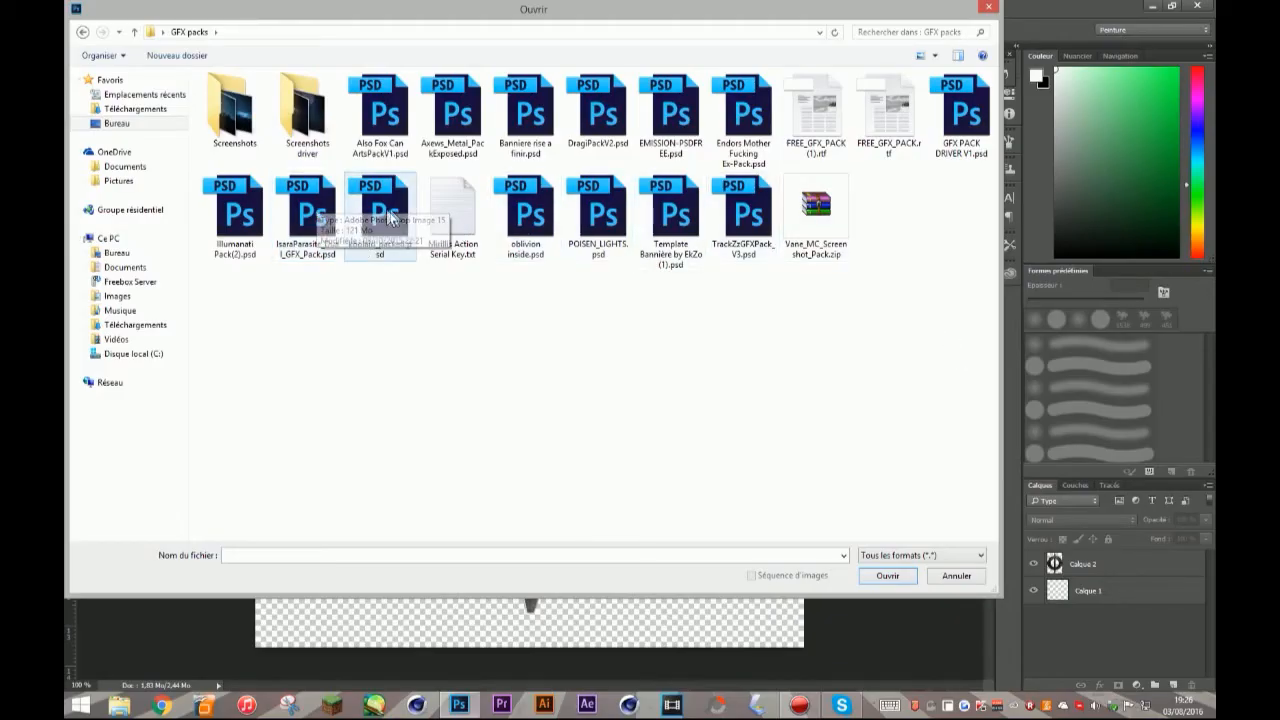
{"action": "left_click_drag", "start_coordinate": [408, 317], "coordinate": [230, 203]}
{"action": "left_click", "coordinate": [514, 345]}
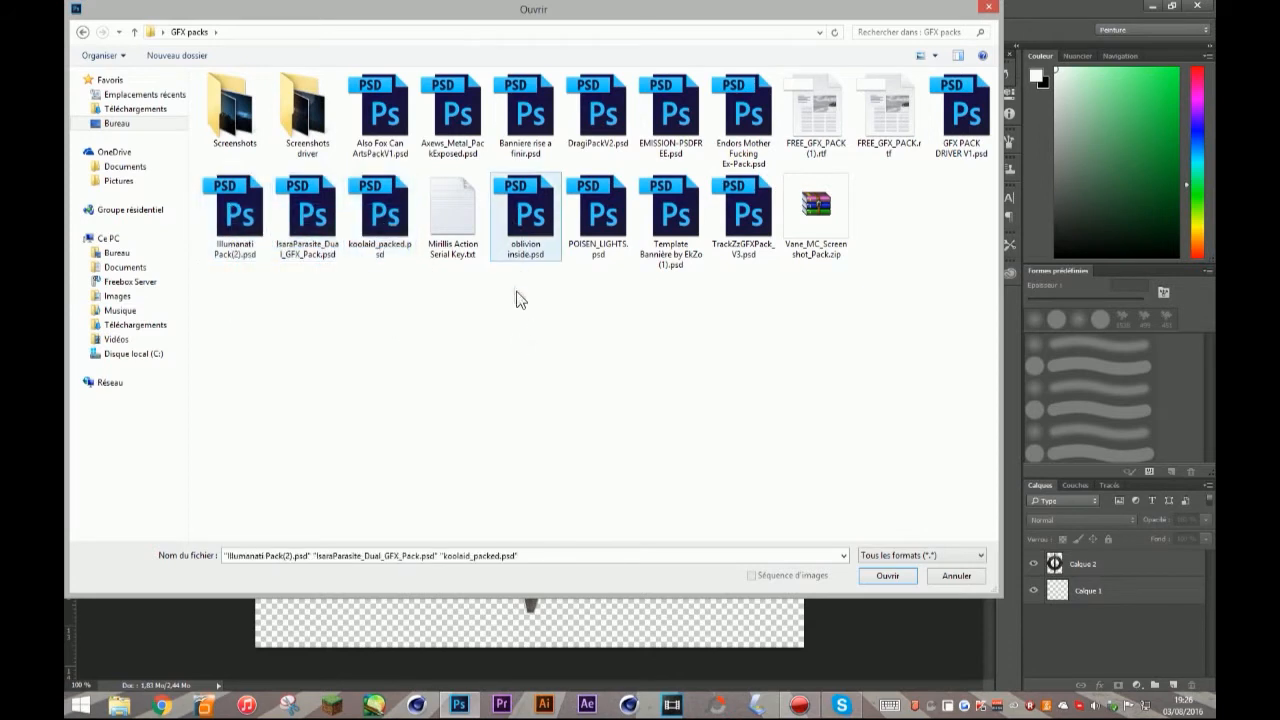
{"action": "left_click_drag", "start_coordinate": [442, 217], "coordinate": [918, 247]}
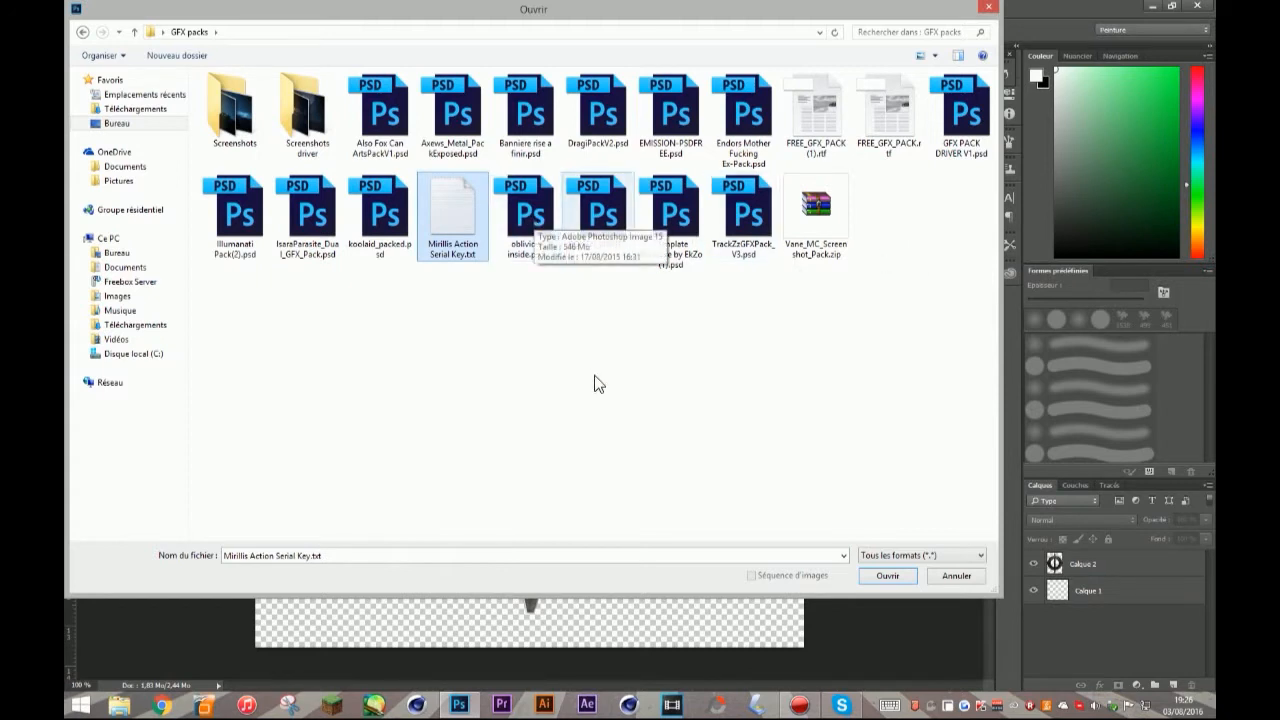
{"action": "left_click_drag", "start_coordinate": [628, 349], "coordinate": [537, 203]}
{"action": "left_click_drag", "start_coordinate": [522, 340], "coordinate": [590, 234]}
{"action": "left_click", "coordinate": [886, 576]}
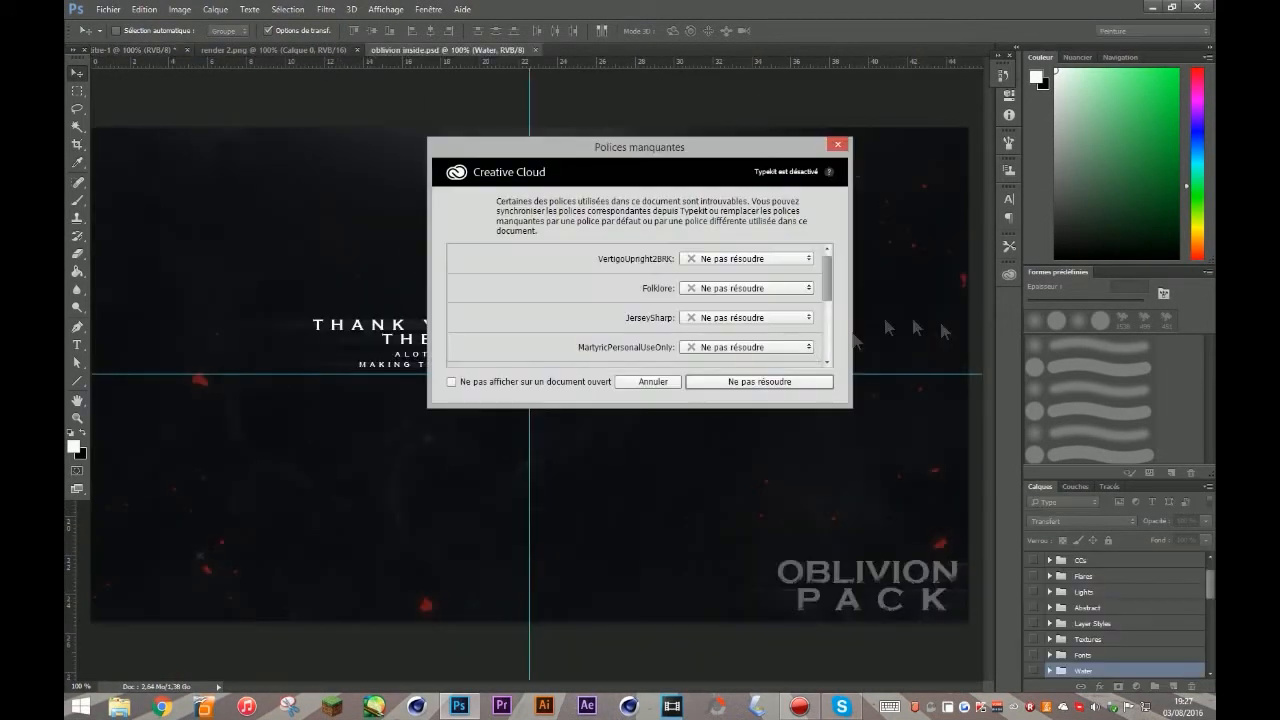
{"action": "left_click", "coordinate": [774, 382]}
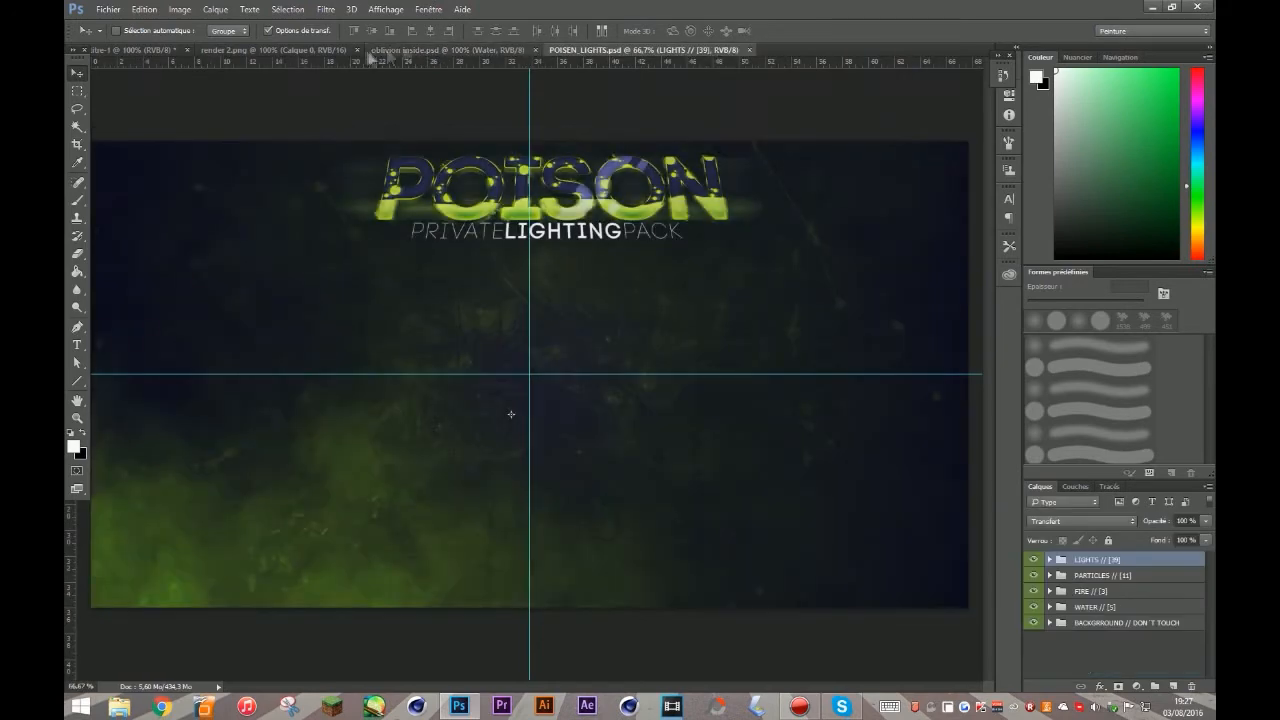
Close render 2.png and bring the oblivion inside.psd document to the front
{"action": "left_click", "coordinate": [358, 50]}
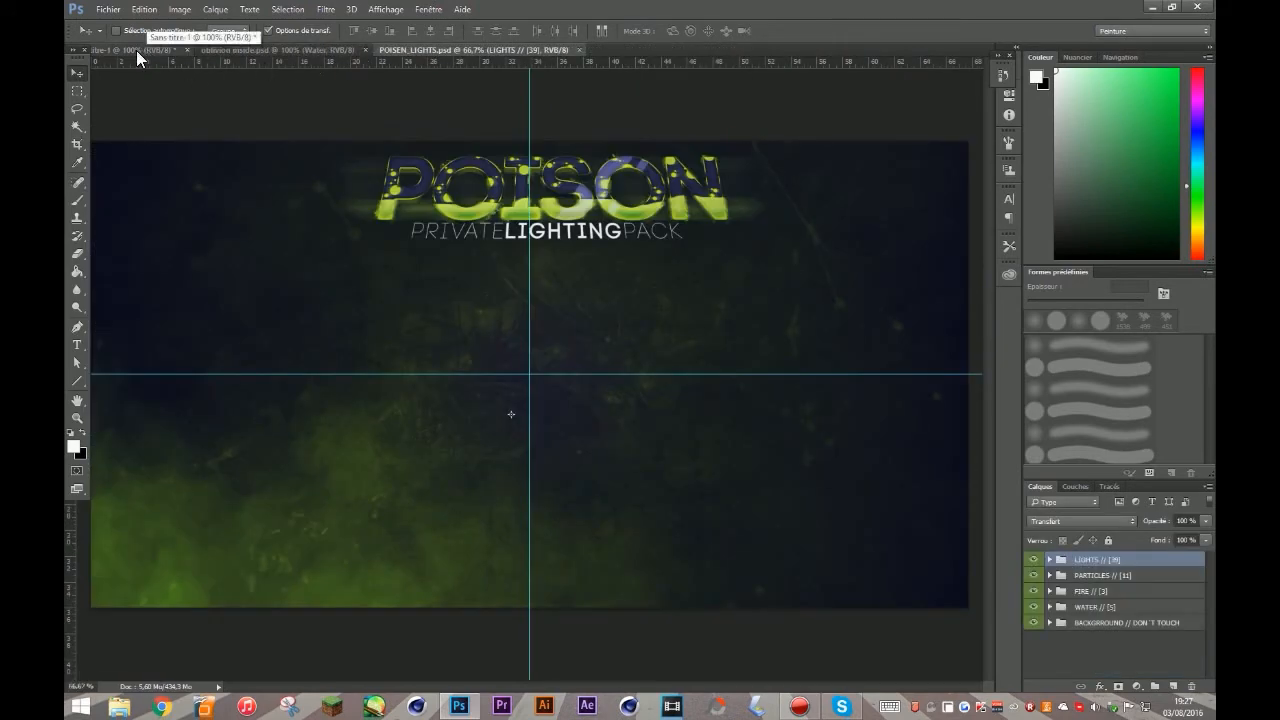
{"action": "left_click", "coordinate": [132, 52]}
{"action": "left_click", "coordinate": [294, 49]}
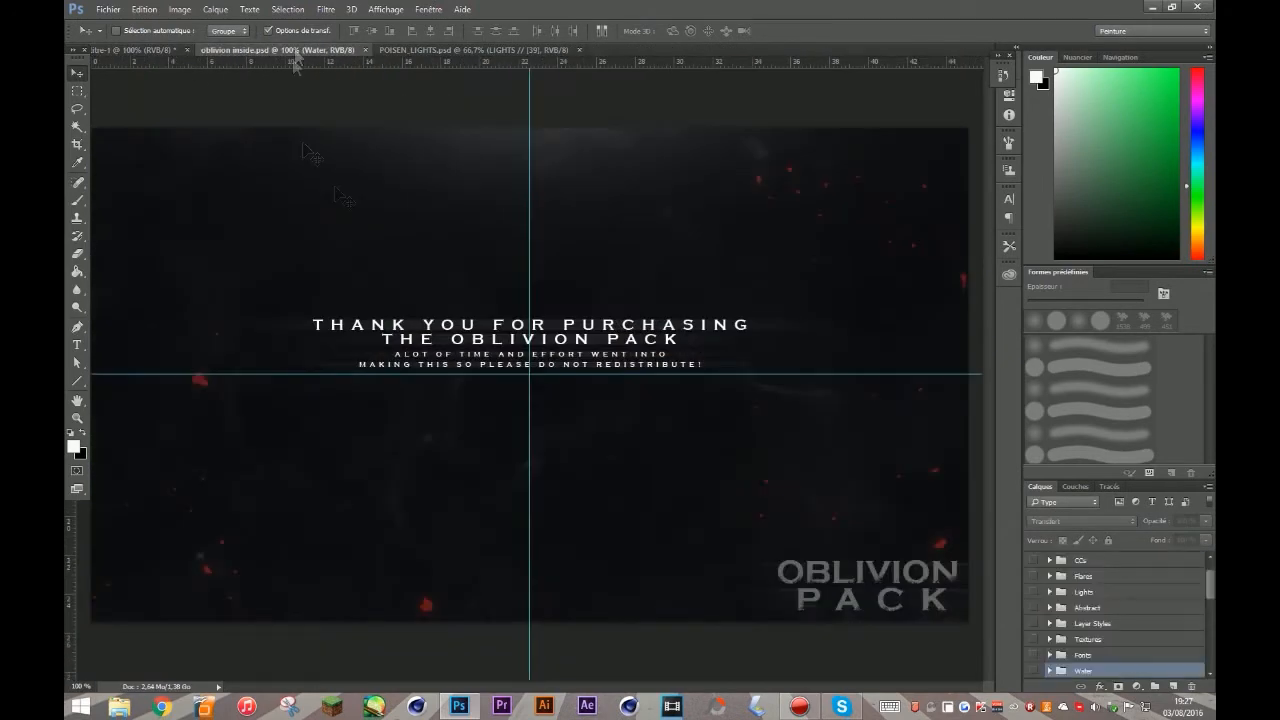
Copy group 1 from the CCs folder of oblivion inside.psd into the logo document, dock the window again and hide the group
{"action": "left_click", "coordinate": [1049, 561]}
{"action": "left_click", "coordinate": [1087, 576]}
{"action": "left_click_drag", "start_coordinate": [270, 49], "coordinate": [206, 402]}
{"action": "left_click_drag", "start_coordinate": [1080, 576], "coordinate": [680, 300]}
{"action": "left_click_drag", "start_coordinate": [570, 402], "coordinate": [510, 50]}
{"action": "left_click", "coordinate": [180, 50]}
{"action": "left_click", "coordinate": [1033, 564]}
{"action": "left_click", "coordinate": [1173, 686]}
{"action": "key", "text": "Delete"}
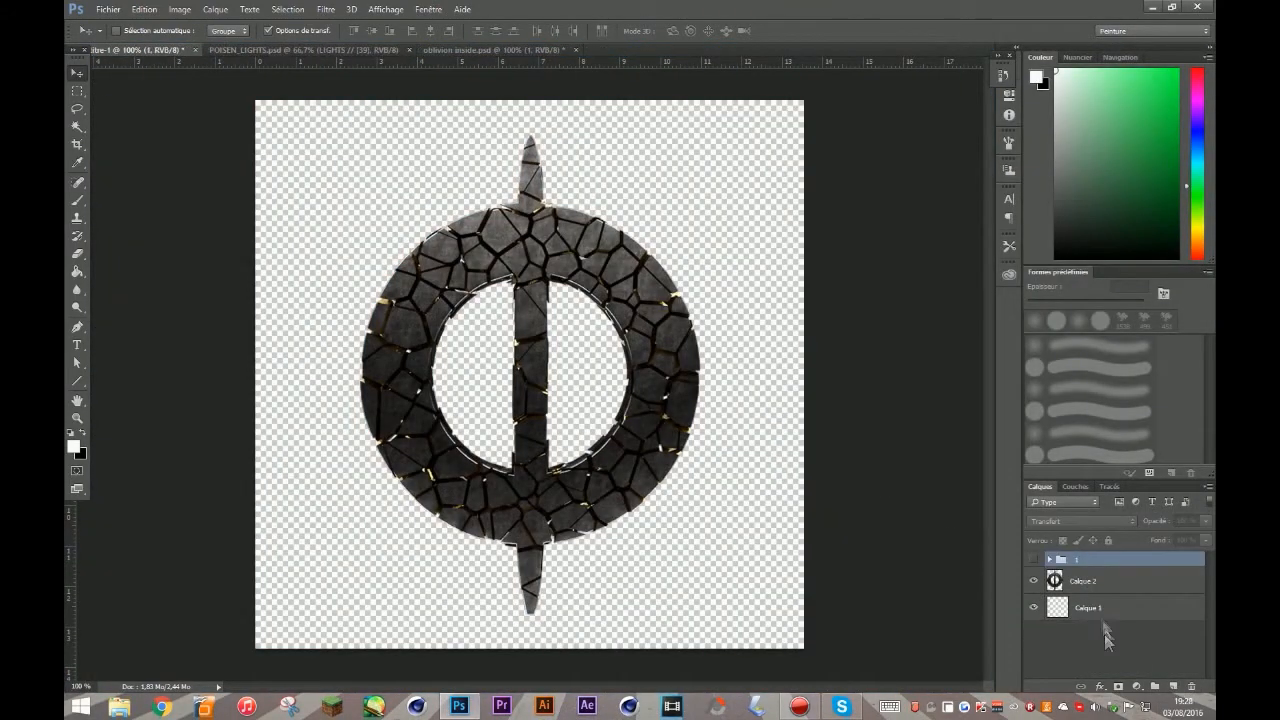
Fill the background layer Calque 1 with black using the Paint Bucket tool
{"action": "left_click", "coordinate": [1094, 611]}
{"action": "left_click", "coordinate": [77, 271]}
{"action": "left_click", "coordinate": [82, 432]}
{"action": "left_click", "coordinate": [294, 478]}
Show the colour-correction group 1, expand it and change its Color Fill 87 layer to yellow
{"action": "left_click", "coordinate": [1033, 561]}
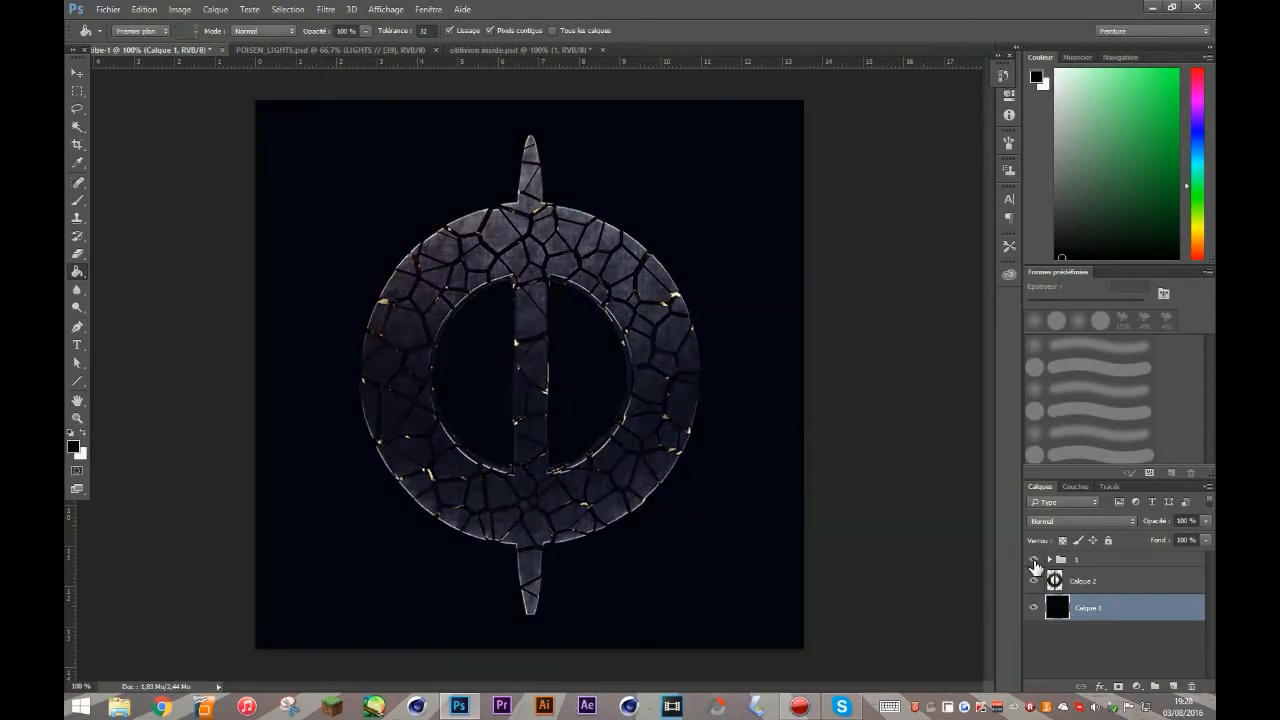
{"action": "left_click", "coordinate": [1060, 560]}
{"action": "left_click", "coordinate": [1049, 560]}
{"action": "left_click", "coordinate": [1049, 560]}
{"action": "left_click", "coordinate": [1049, 560]}
{"action": "scroll", "coordinate": [1167, 585], "scroll_direction": "down", "scroll_amount": 5}
{"action": "double_click", "coordinate": [1068, 619]}
{"action": "left_click_drag", "start_coordinate": [801, 400], "coordinate": [808, 490]}
{"action": "left_click", "coordinate": [941, 330]}
{"action": "scroll", "coordinate": [1150, 620], "scroll_direction": "down", "scroll_amount": 1}
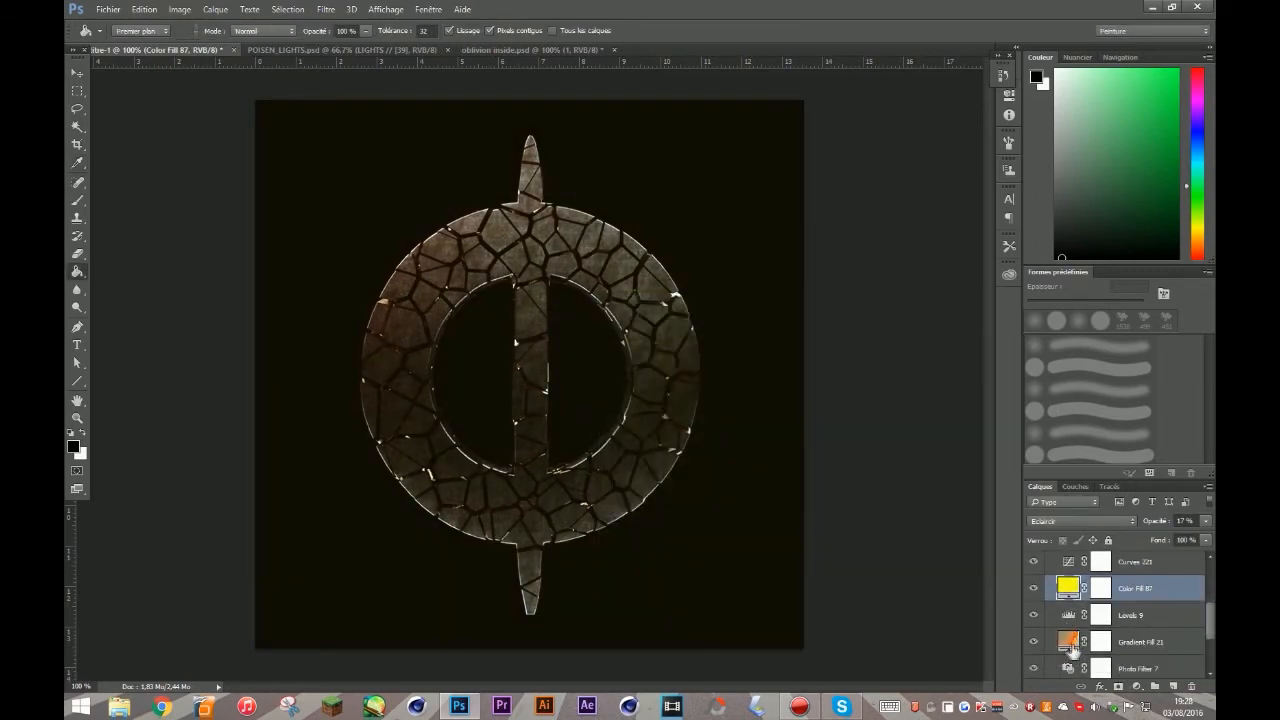
Open the Gradient Fill 21 settings, close them and remove the colour-correction group 1 from the logo document
{"action": "double_click", "coordinate": [1068, 641]}
{"action": "left_click", "coordinate": [644, 205]}
{"action": "left_click", "coordinate": [519, 305]}
{"action": "left_click", "coordinate": [619, 165]}
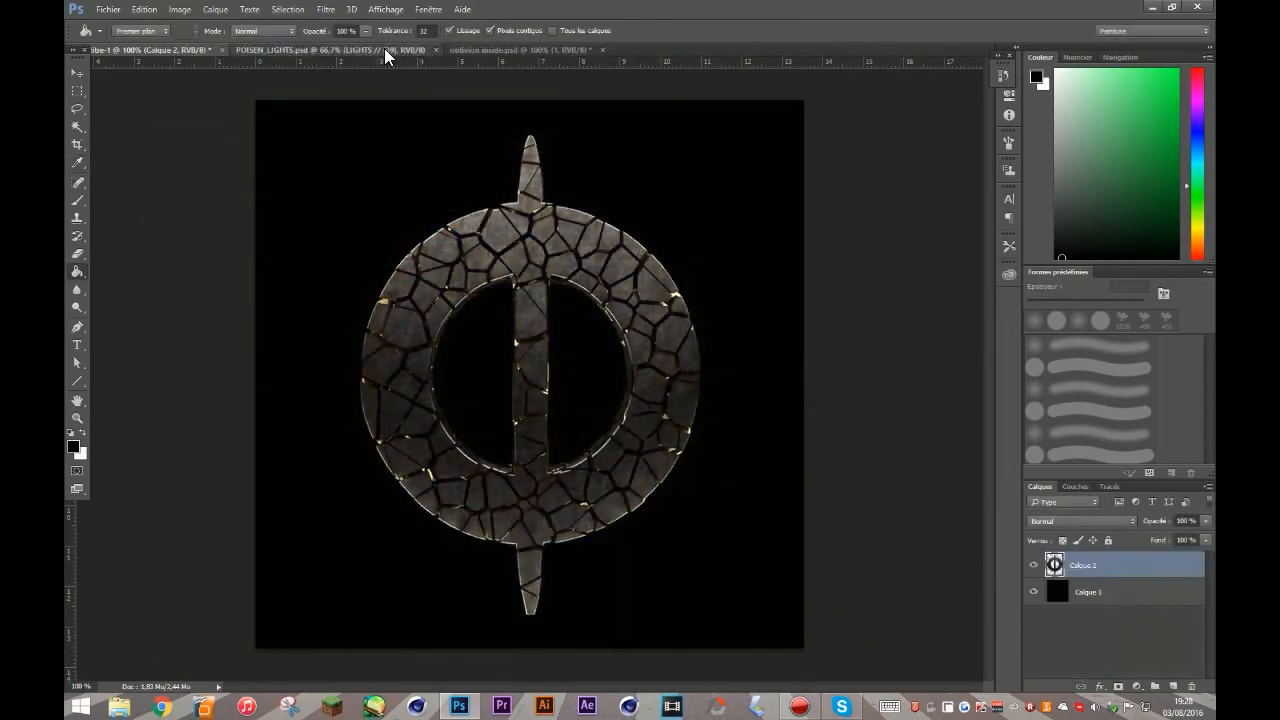
Look into the LIGHTS group of POISEN_LIGHTS.psd and collapse it again
{"action": "left_click", "coordinate": [385, 50]}
{"action": "left_click", "coordinate": [1049, 560]}
{"action": "left_click", "coordinate": [1049, 560]}
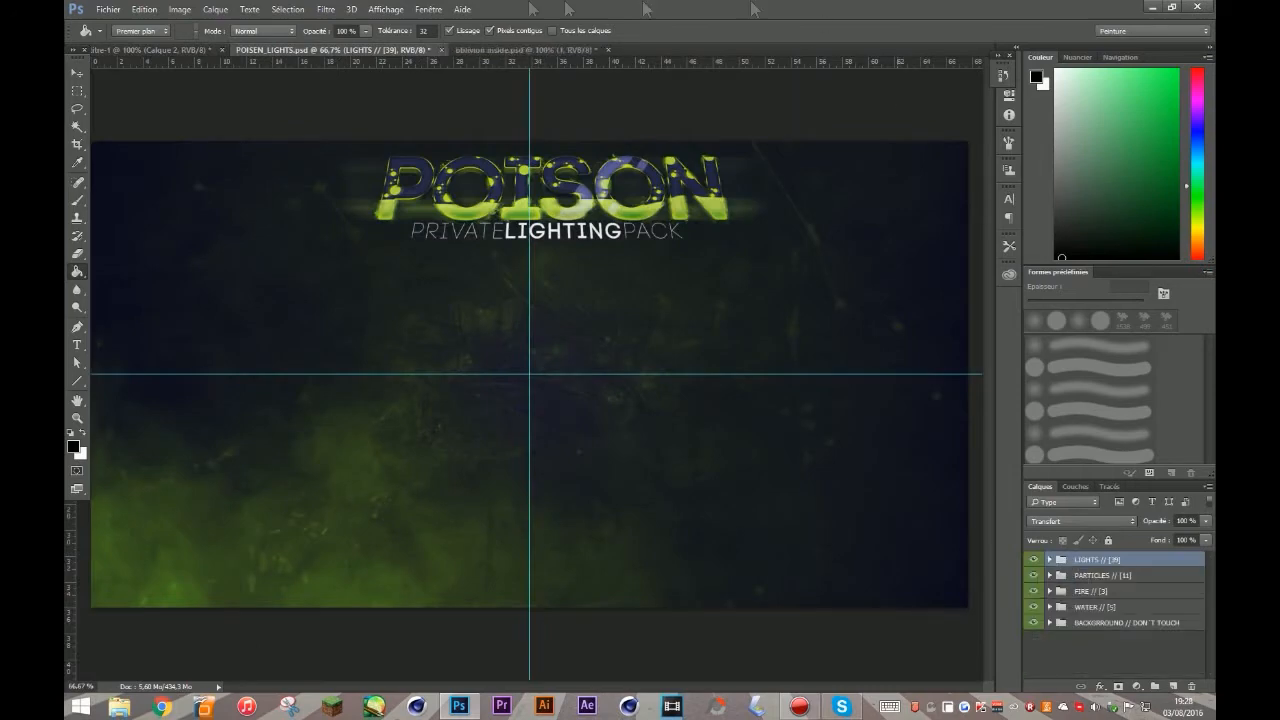
Open Illumanati Pack(2).psd and IsaraParasite_Dual_GFX_Pack.psd from the GFX packs folder, cancelling the loading of the remaining selected pack
{"action": "left_click", "coordinate": [108, 9]}
{"action": "left_click", "coordinate": [122, 40]}
{"action": "left_click_drag", "start_coordinate": [424, 313], "coordinate": [219, 214]}
{"action": "left_click", "coordinate": [887, 577]}
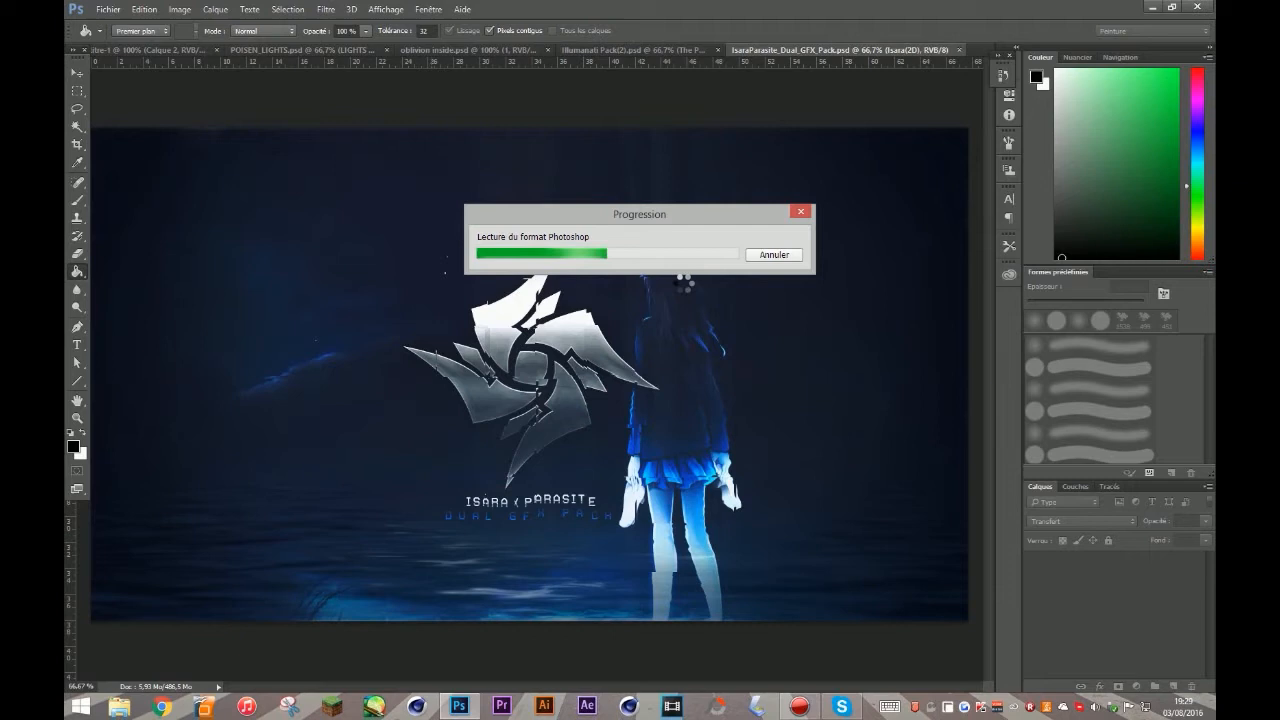
{"action": "left_click", "coordinate": [799, 708]}
{"action": "left_click", "coordinate": [800, 712]}
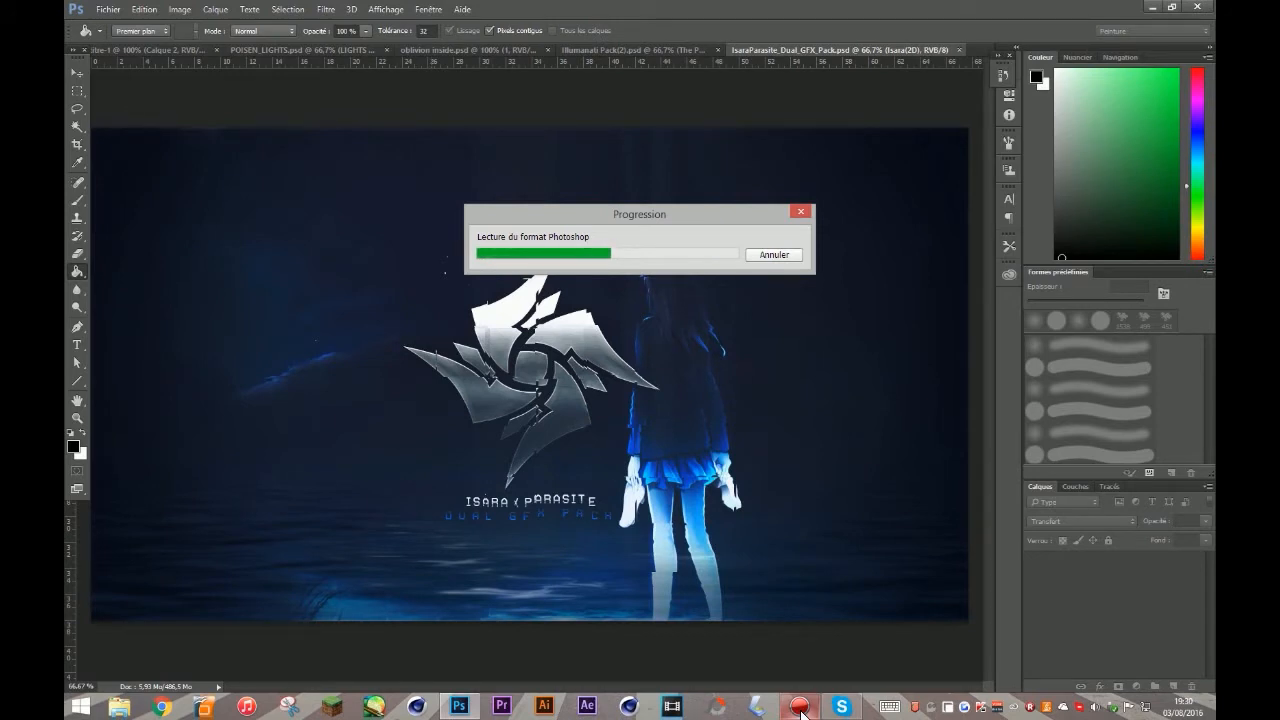
{"action": "left_click", "coordinate": [774, 254]}
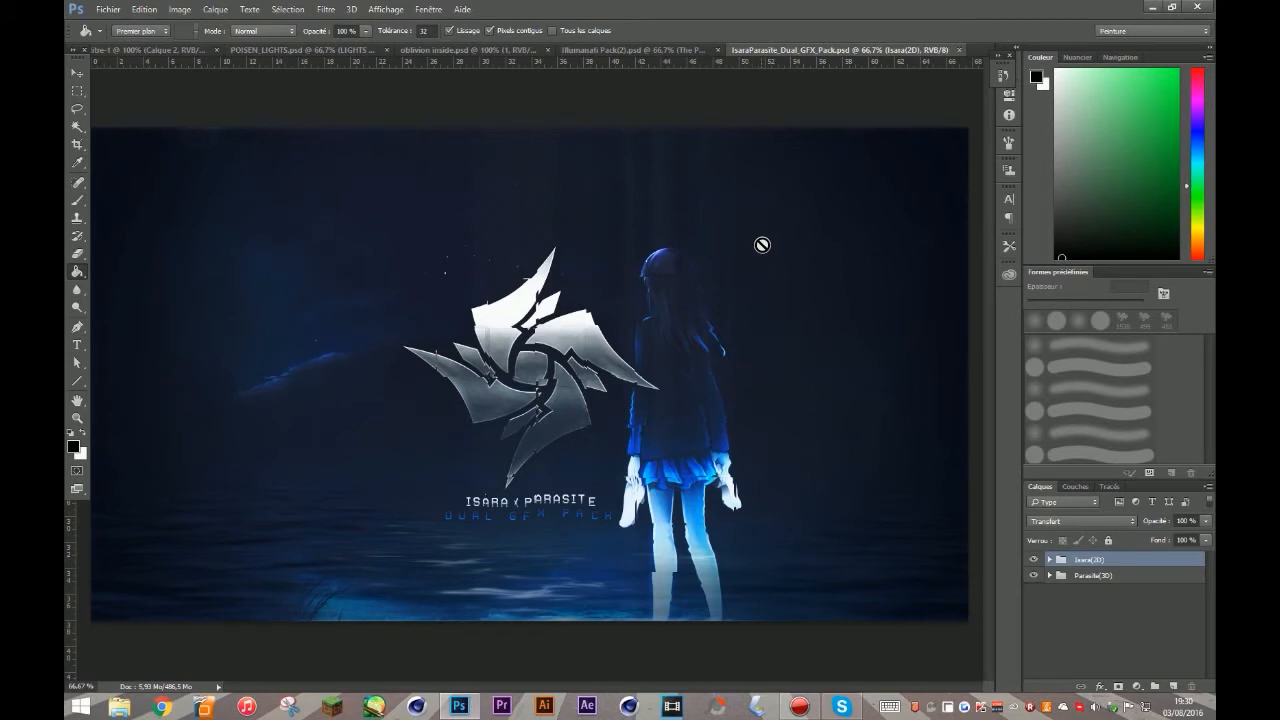
Expand the Isara(2D) group and its Lights n Smokes subgroup, and show light layer 3
{"action": "left_click", "coordinate": [1050, 560]}
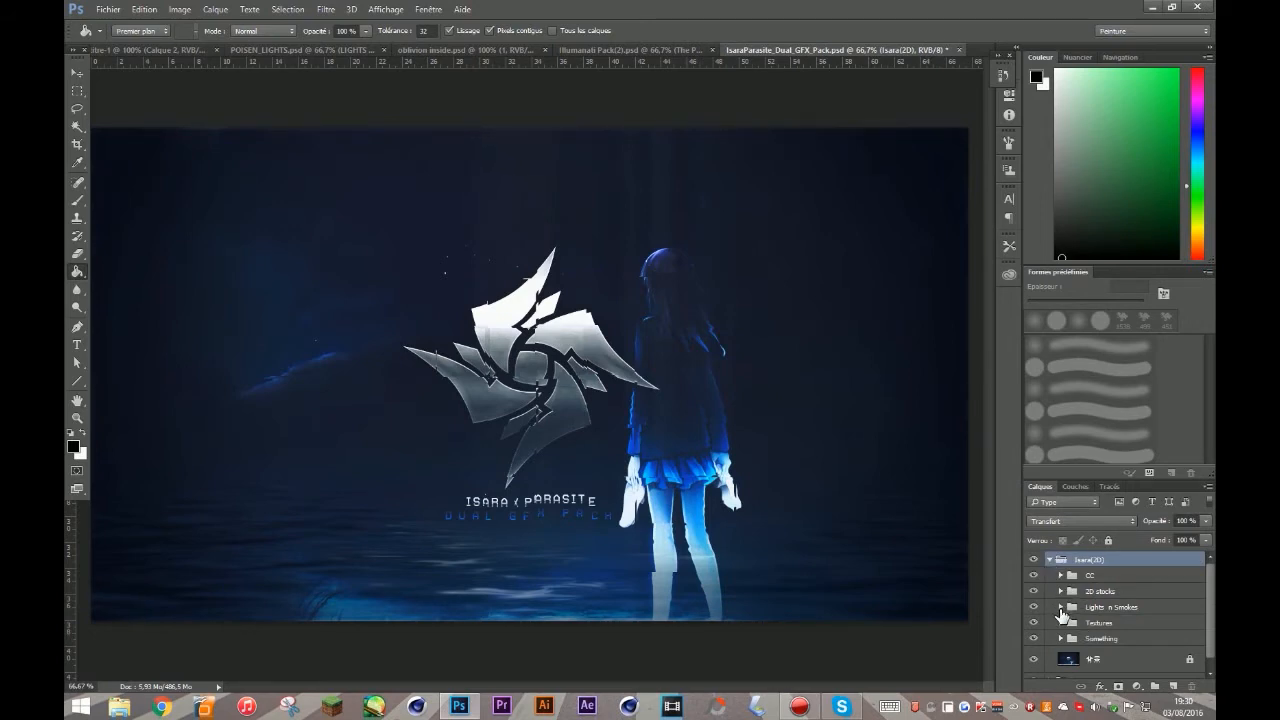
{"action": "left_click", "coordinate": [1061, 607]}
{"action": "scroll", "coordinate": [1050, 628], "scroll_direction": "down", "scroll_amount": 2}
{"action": "scroll", "coordinate": [1040, 637], "scroll_direction": "down", "scroll_amount": 2}
{"action": "left_click", "coordinate": [1033, 604]}
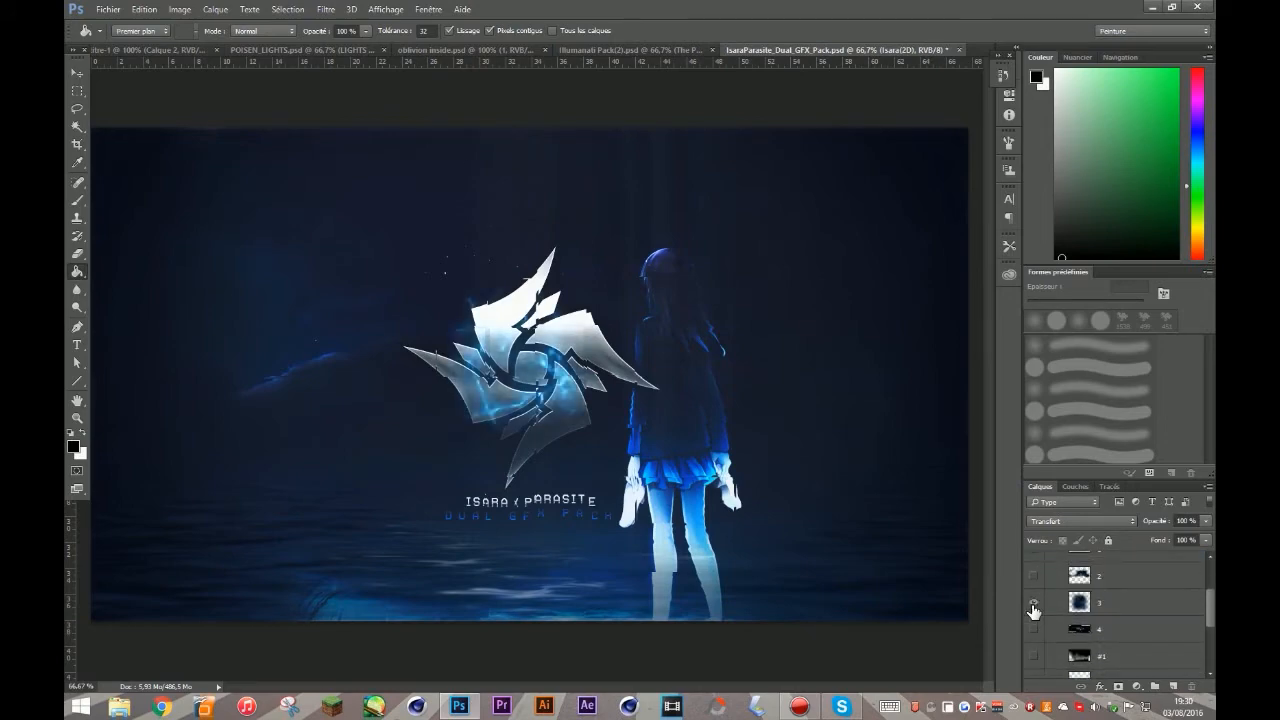
Float the IsaraParasite pack window and display the logo document behind it
{"action": "left_click_drag", "start_coordinate": [851, 49], "coordinate": [220, 452]}
{"action": "left_click", "coordinate": [168, 48]}
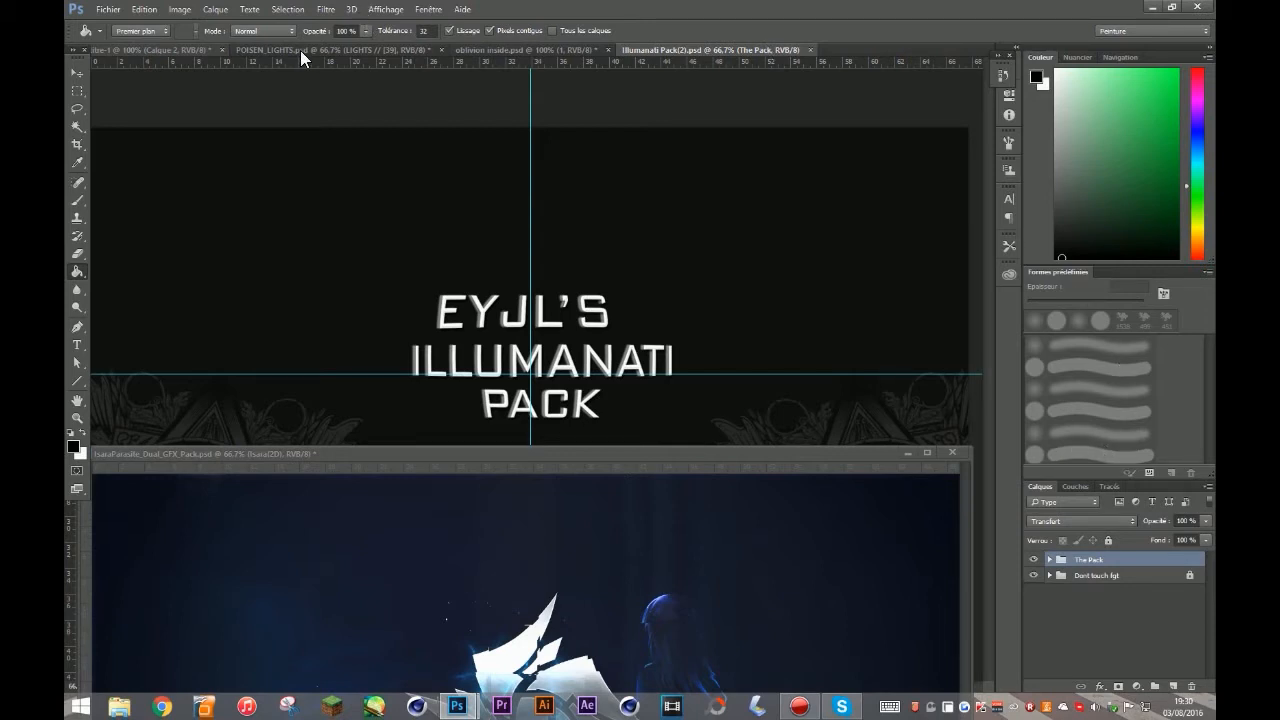
{"action": "key", "text": "ctrl+Tab"}
{"action": "key", "text": "ctrl+Tab"}
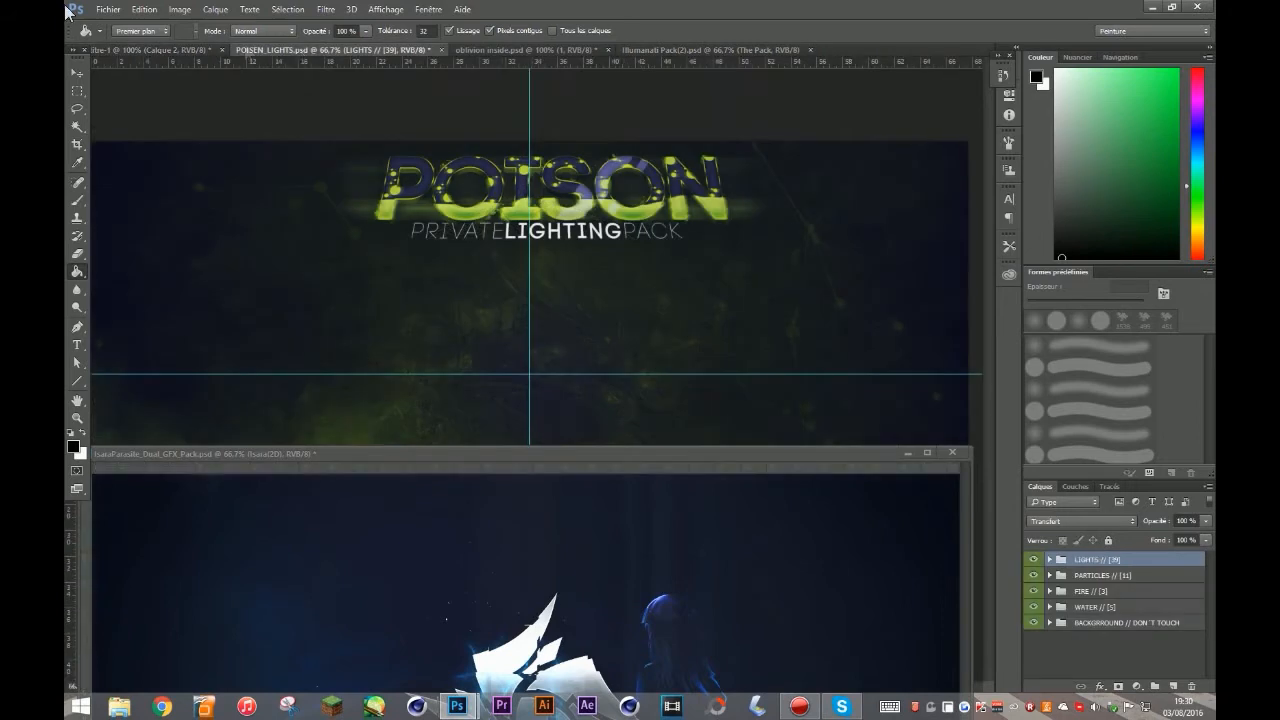
{"action": "left_click", "coordinate": [140, 48]}
{"action": "left_click", "coordinate": [770, 450]}
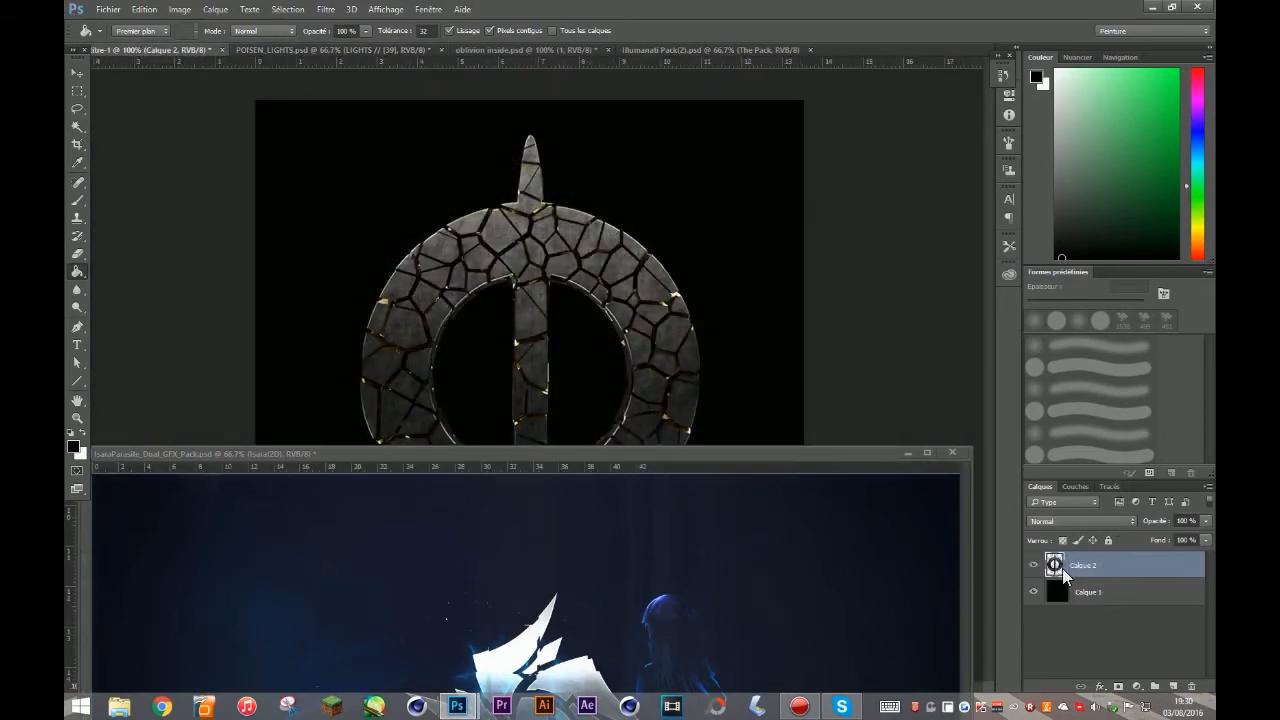
Copy light layer 3 into the logo document and place the blue lightning beside the ring's right edge
{"action": "scroll", "coordinate": [1111, 654], "scroll_direction": "down", "scroll_amount": 2}
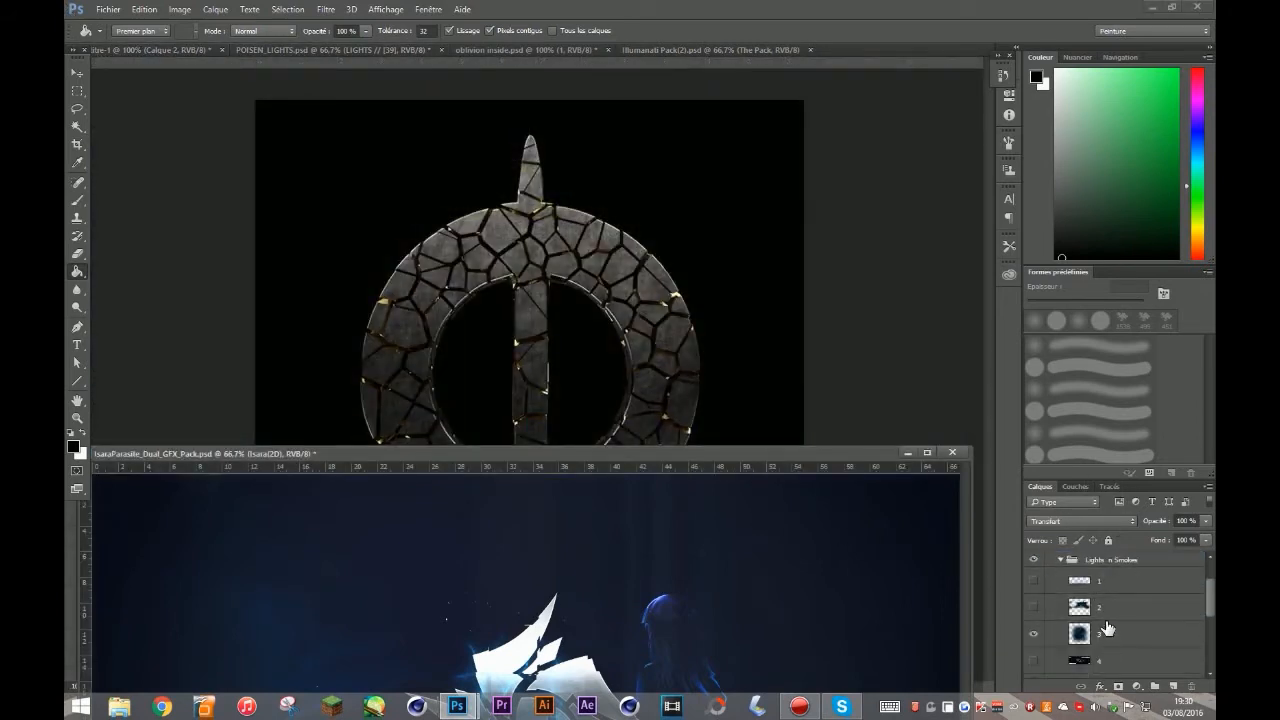
{"action": "left_click_drag", "start_coordinate": [1105, 640], "coordinate": [517, 451]}
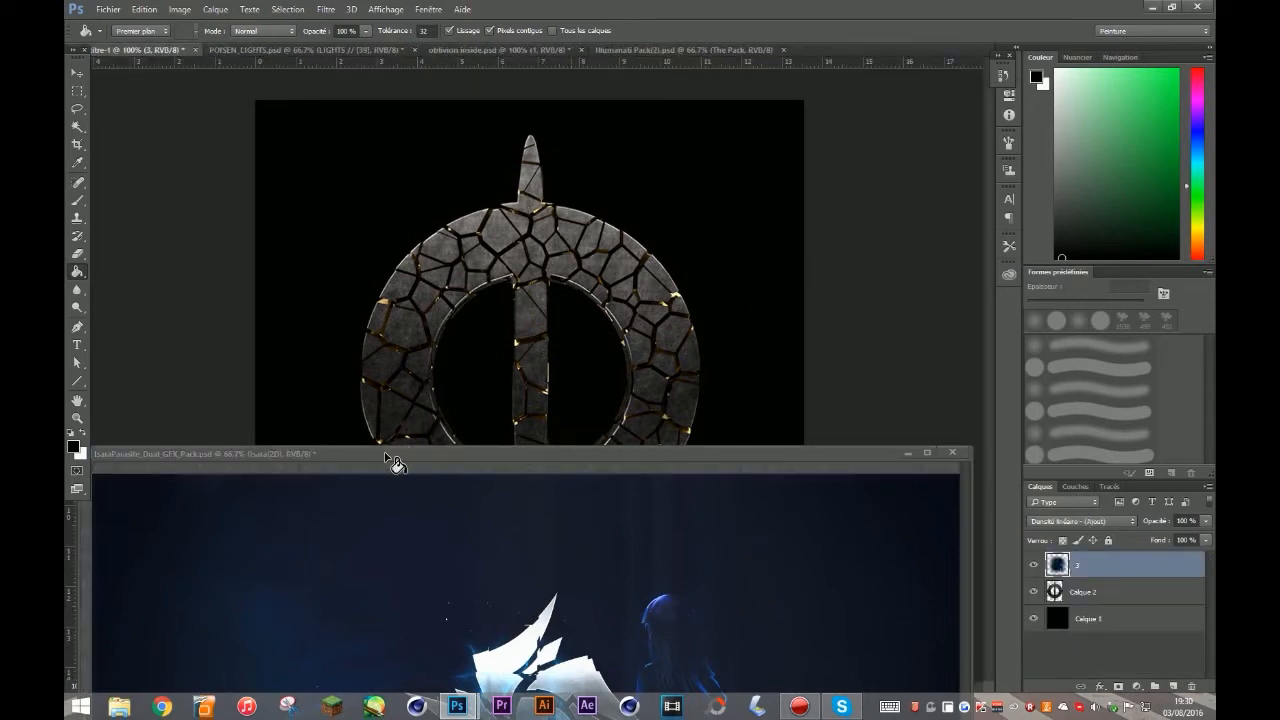
{"action": "left_click", "coordinate": [77, 76]}
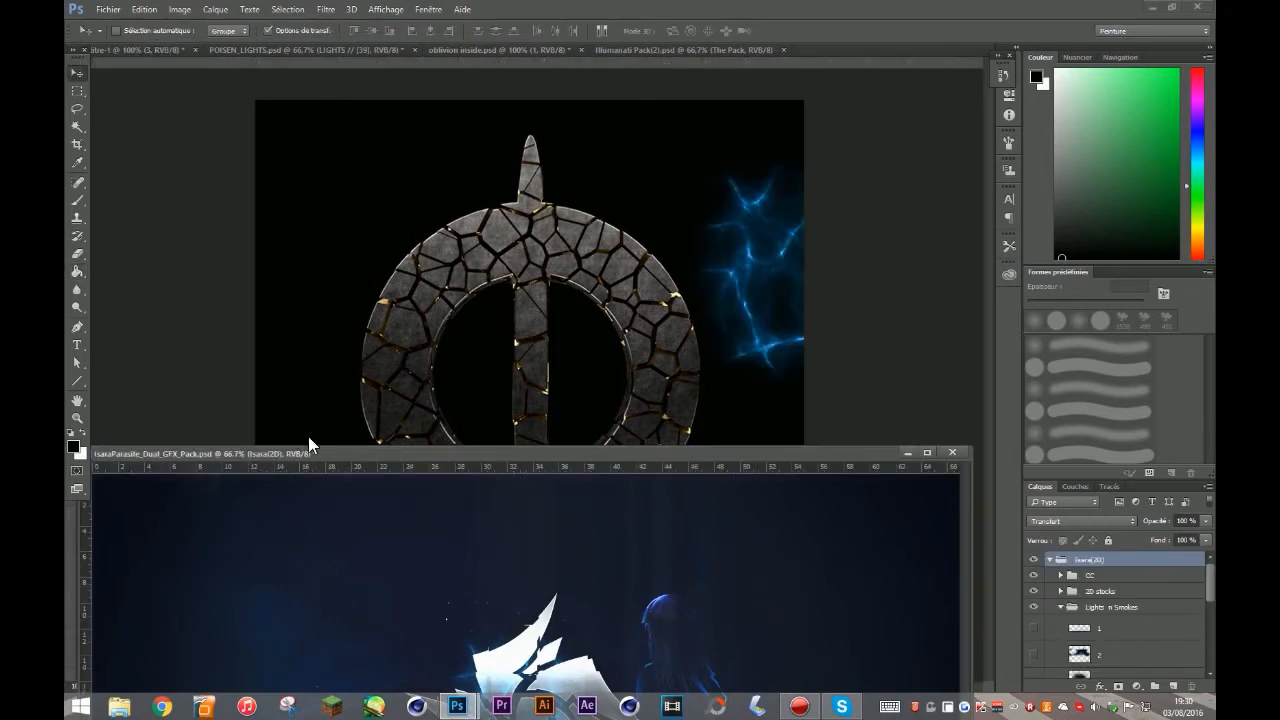
Uncover more of the logo canvas and preview layers 3, 2 and 4 of the Lights n Smokes group, leaving them hidden
{"action": "left_click_drag", "start_coordinate": [303, 458], "coordinate": [202, 352]}
{"action": "scroll", "coordinate": [1080, 610], "scroll_direction": "down", "scroll_amount": 2}
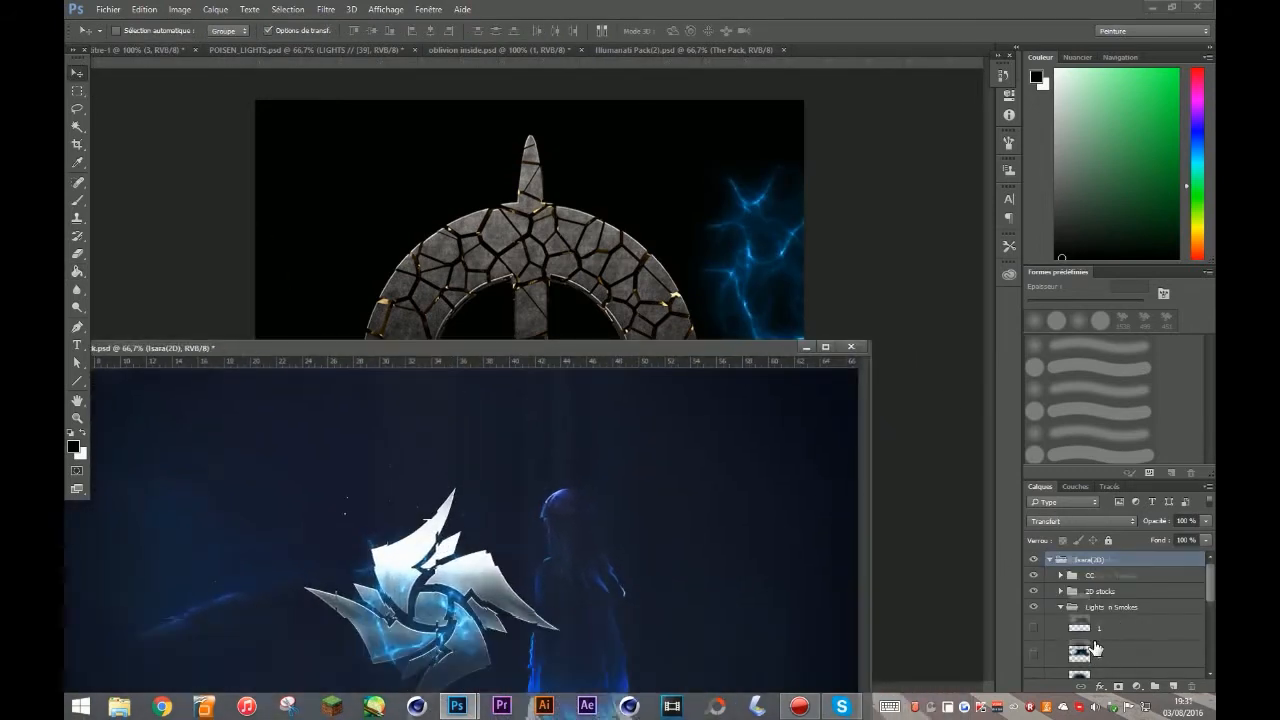
{"action": "left_click", "coordinate": [1033, 605]}
{"action": "left_click", "coordinate": [1033, 605]}
{"action": "left_click", "coordinate": [1034, 577]}
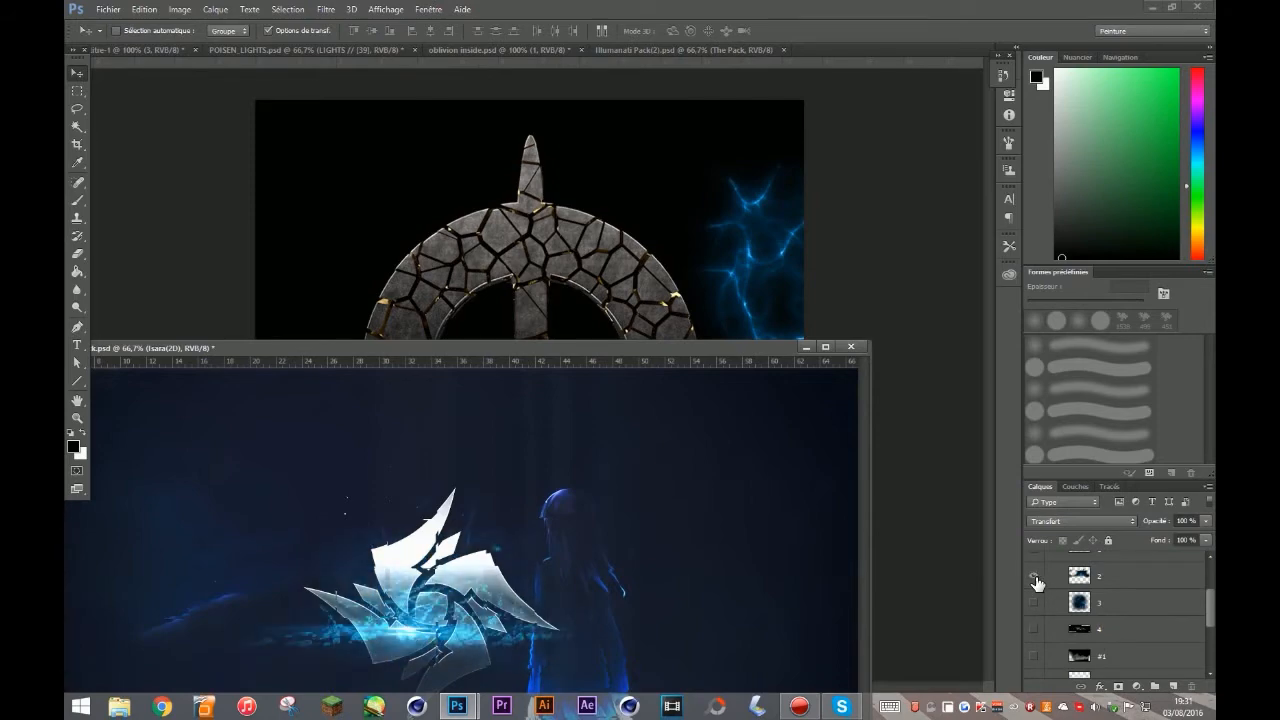
{"action": "left_click", "coordinate": [1034, 577]}
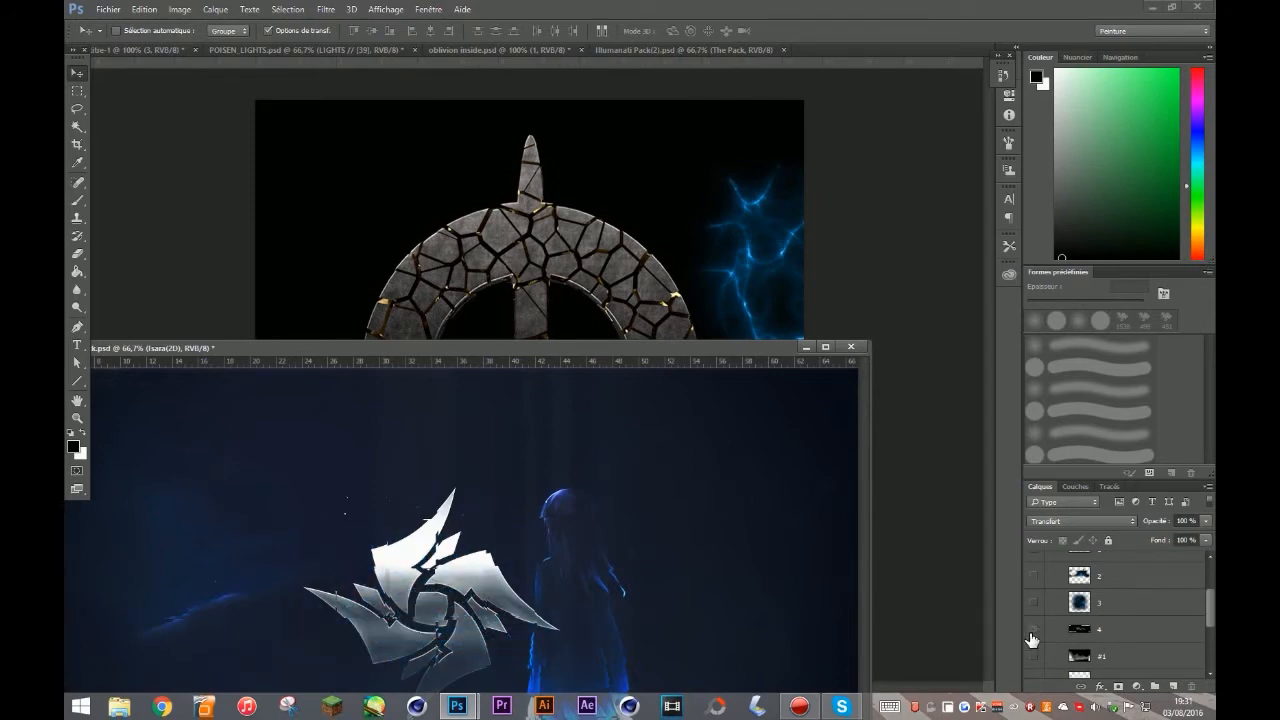
{"action": "left_click", "coordinate": [1033, 629]}
{"action": "left_click", "coordinate": [1033, 634]}
Show smoke layer #1, copy it into the logo document near the lightning and hide it again in the pack
{"action": "scroll", "coordinate": [1046, 657], "scroll_direction": "down", "scroll_amount": 1}
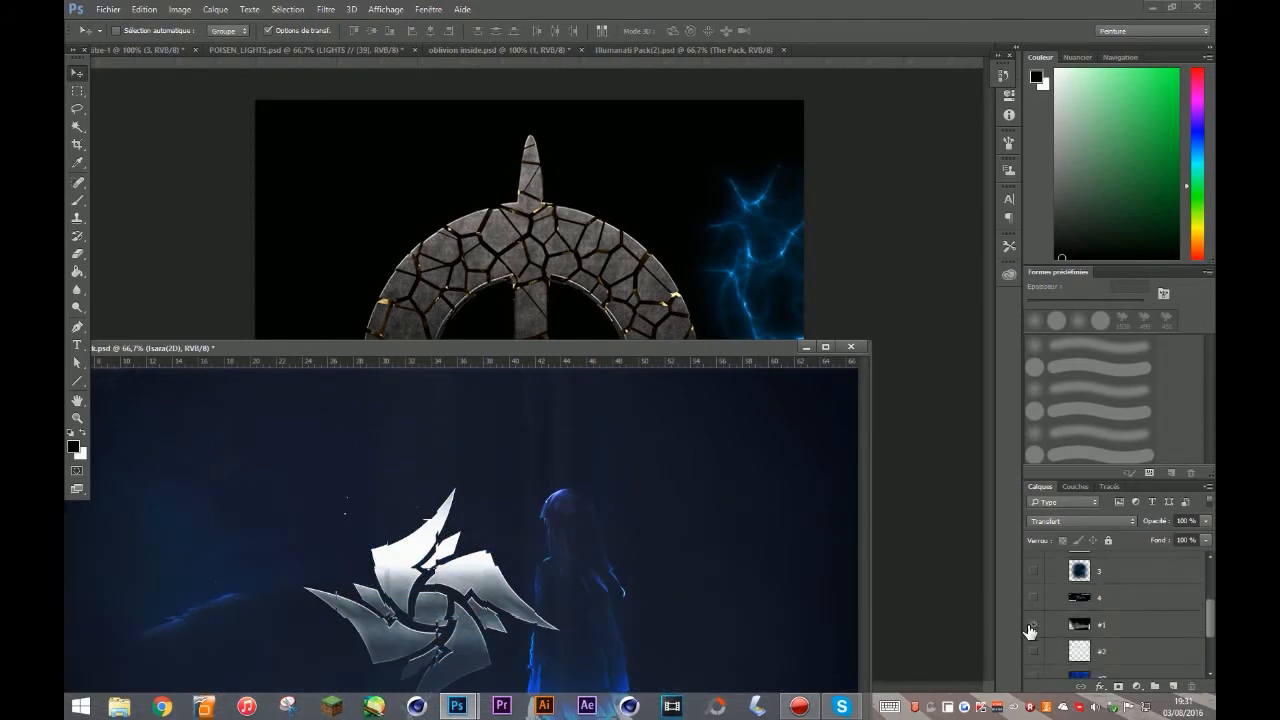
{"action": "left_click", "coordinate": [1031, 627]}
{"action": "left_click_drag", "start_coordinate": [1080, 630], "coordinate": [806, 230]}
{"action": "left_click", "coordinate": [758, 348]}
{"action": "left_click", "coordinate": [1033, 602]}
Preview layers #2 and #3 of the Lights n Smokes group, hiding each one again
{"action": "left_click", "coordinate": [1035, 628]}
{"action": "left_click", "coordinate": [1035, 628]}
{"action": "left_click", "coordinate": [1033, 655]}
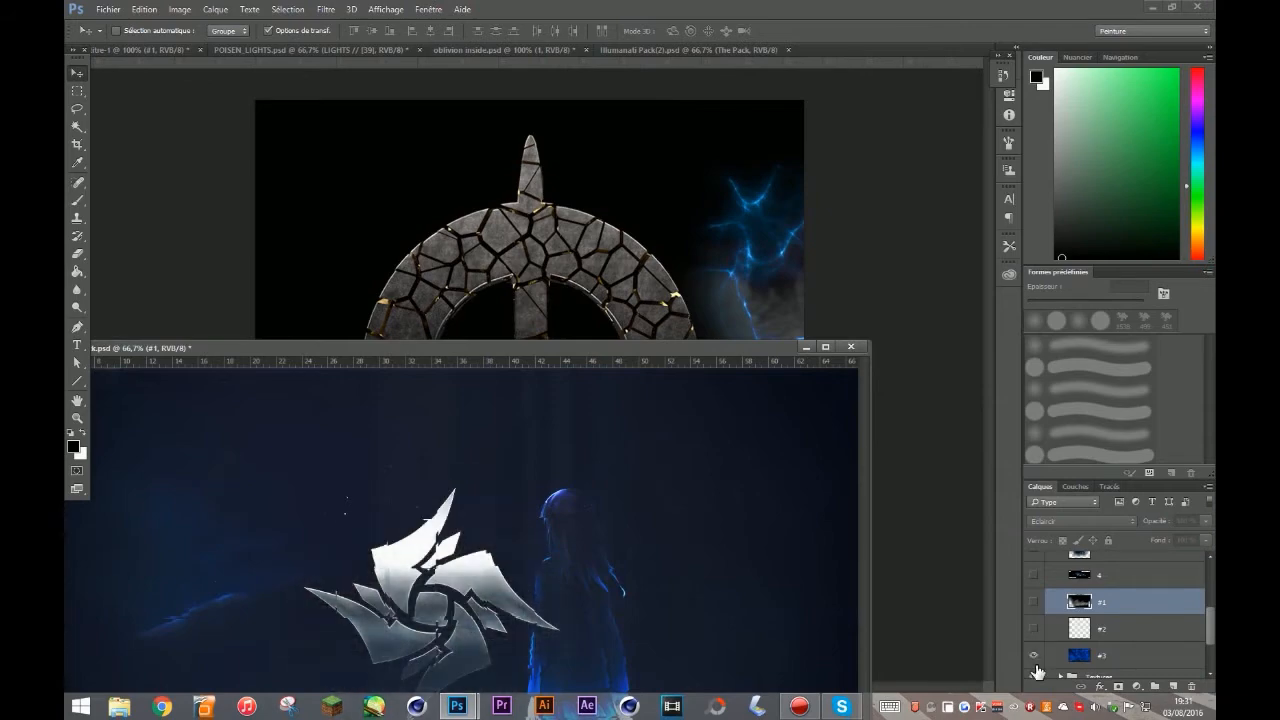
{"action": "left_click", "coordinate": [1033, 655]}
{"action": "scroll", "coordinate": [1040, 650], "scroll_direction": "down", "scroll_amount": 2}
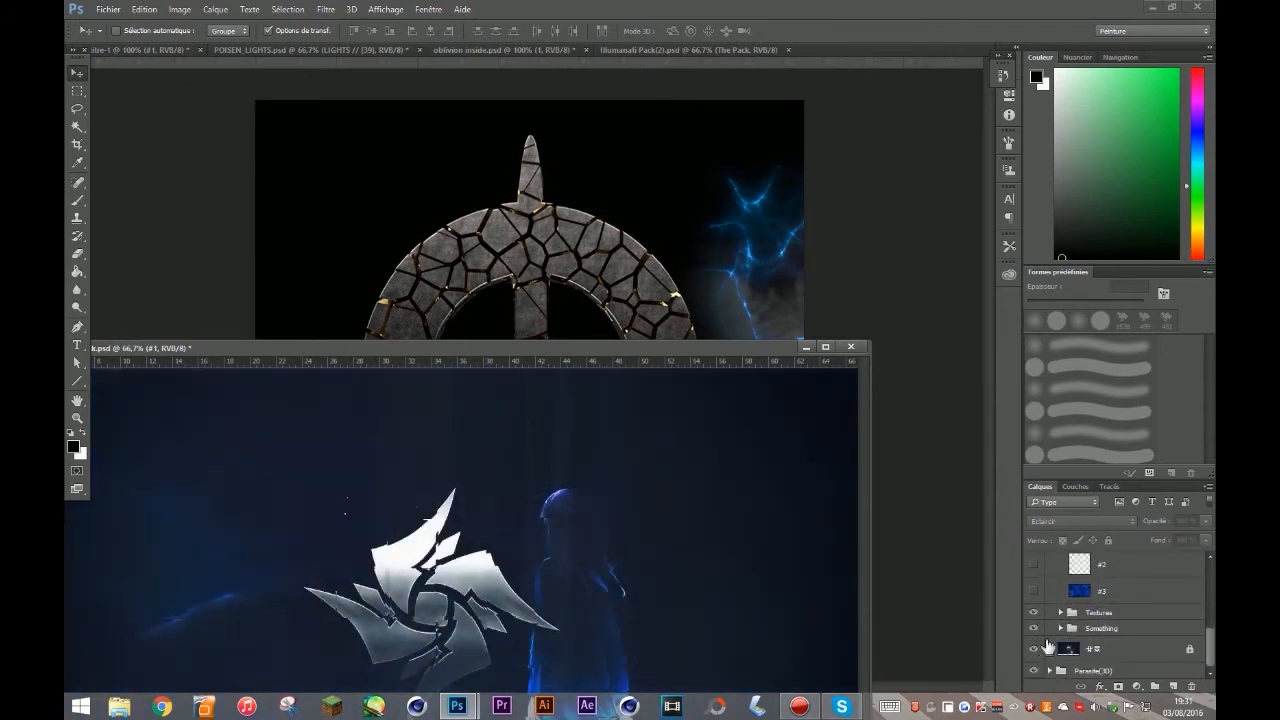
Expand the Textures group and preview several of its texture layers, including layers 4 and 5, hiding each one again
{"action": "left_click", "coordinate": [1061, 613]}
{"action": "left_click", "coordinate": [1035, 636]}
{"action": "left_click", "coordinate": [1035, 636]}
{"action": "scroll", "coordinate": [1036, 636], "scroll_direction": "down", "scroll_amount": 3}
{"action": "scroll", "coordinate": [1040, 641], "scroll_direction": "down", "scroll_amount": 2}
{"action": "left_click", "coordinate": [1035, 583]}
{"action": "left_click", "coordinate": [1035, 580]}
{"action": "left_click", "coordinate": [1035, 563]}
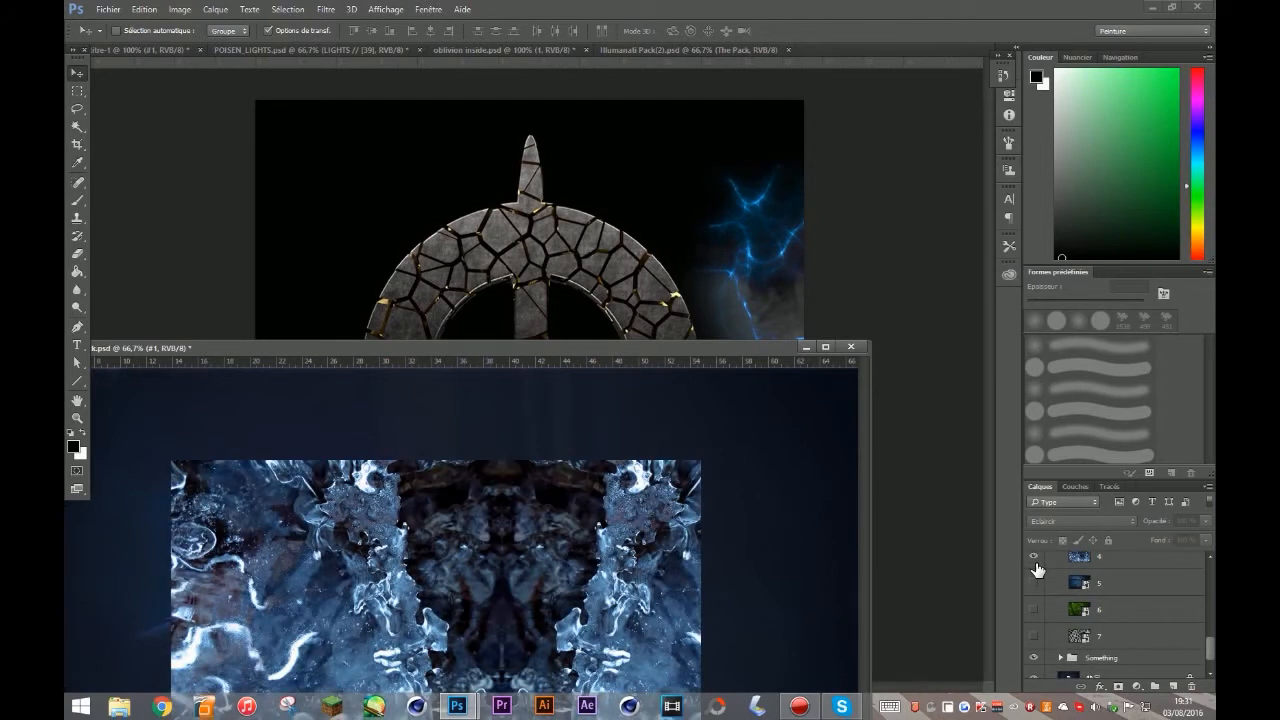
{"action": "left_click", "coordinate": [1035, 557]}
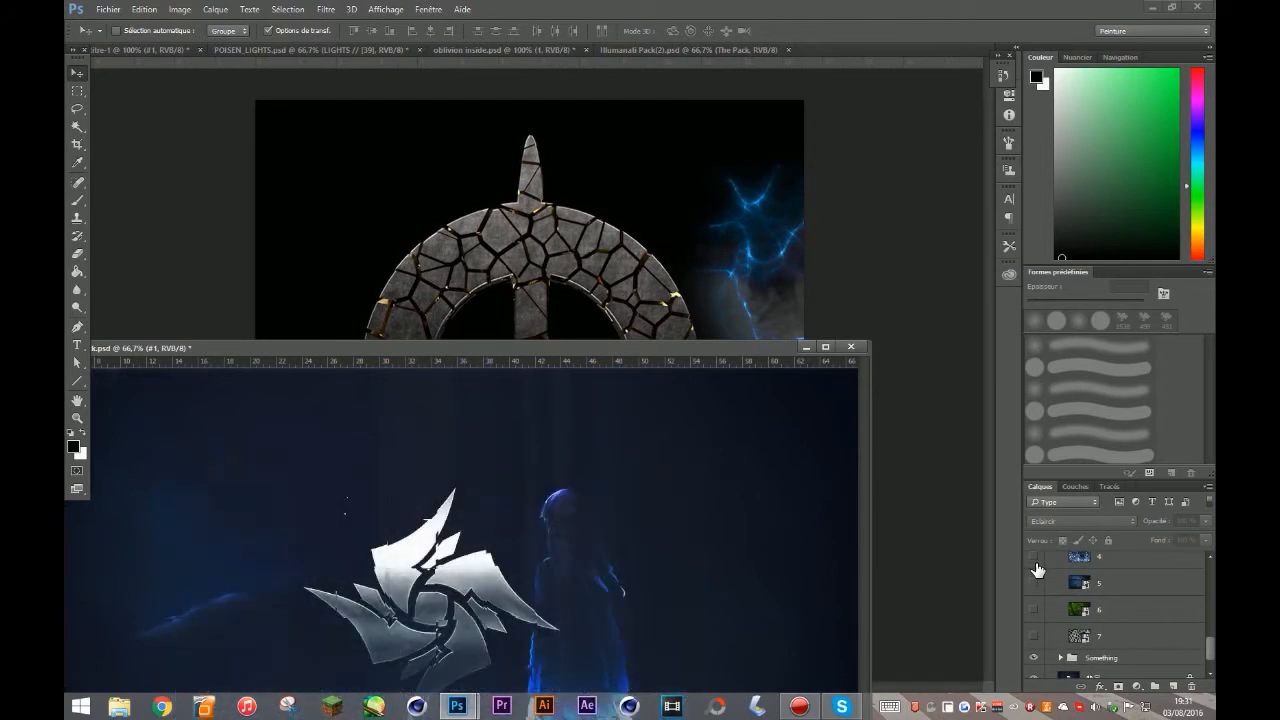
Preview layers 7 and 6 of the Textures group, hiding each one again
{"action": "left_click", "coordinate": [1034, 637]}
{"action": "left_click", "coordinate": [1034, 637]}
{"action": "left_click", "coordinate": [1035, 610]}
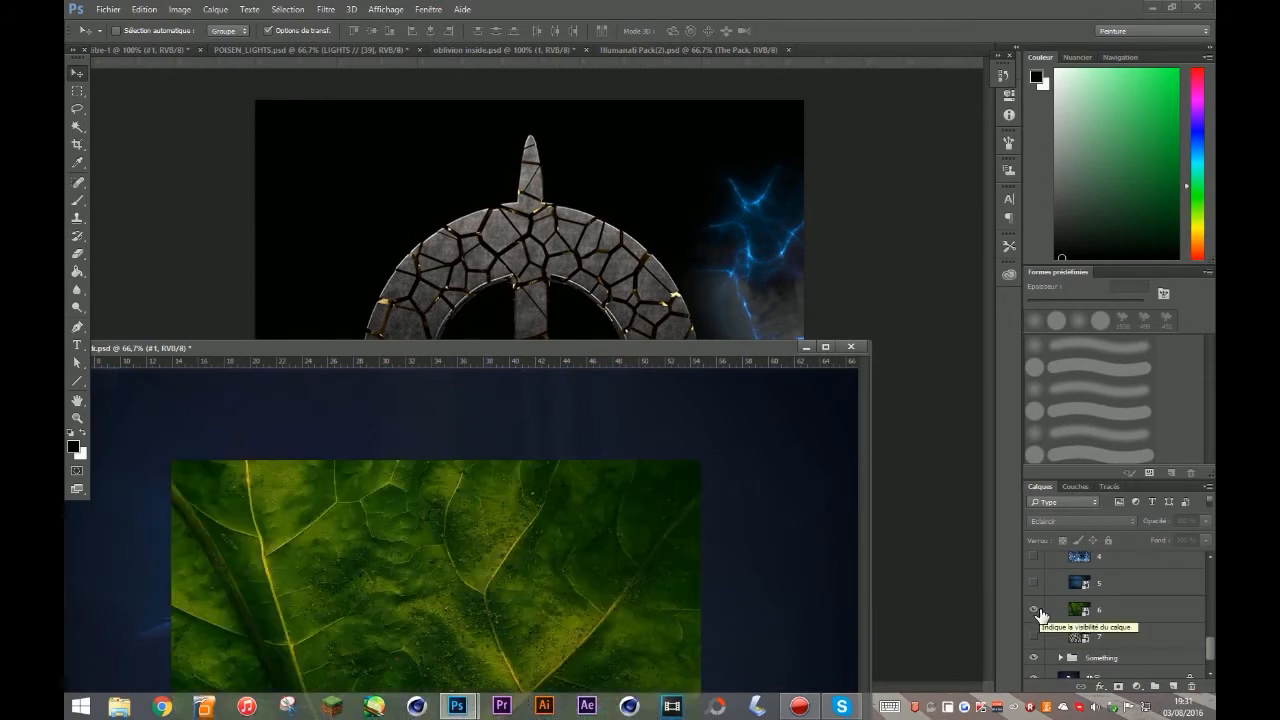
{"action": "scroll", "coordinate": [1042, 614], "scroll_direction": "up", "scroll_amount": 1}
{"action": "left_click", "coordinate": [1035, 626]}
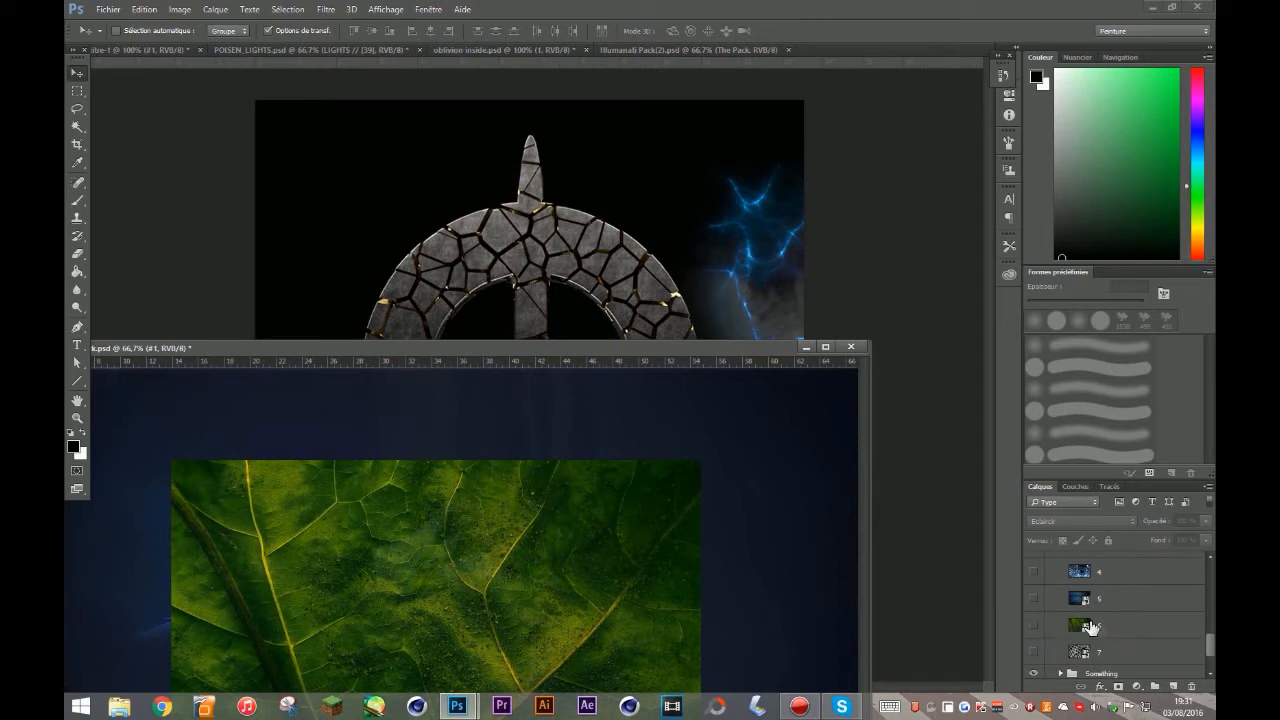
{"action": "left_click", "coordinate": [1108, 630]}
Expand the Something group and preview its layer 1, leaving it hidden
{"action": "scroll", "coordinate": [1090, 620], "scroll_direction": "down", "scroll_amount": 3}
{"action": "left_click", "coordinate": [1061, 628]}
{"action": "left_click", "coordinate": [1035, 650]}
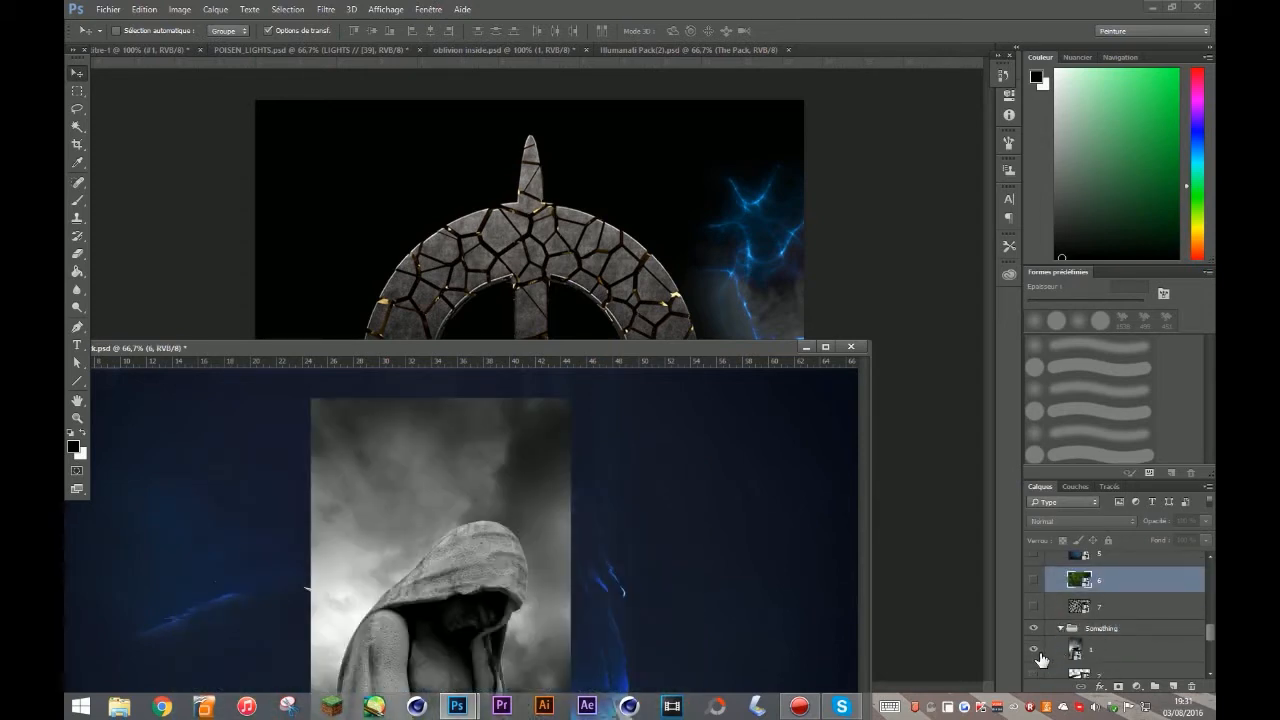
{"action": "left_click", "coordinate": [1035, 650]}
Uncover the full GFX-pack canvas and toggle the locked image layer below SICK, leaving it shown
{"action": "scroll", "coordinate": [1040, 660], "scroll_direction": "down", "scroll_amount": 9}
{"action": "left_click", "coordinate": [1035, 650]}
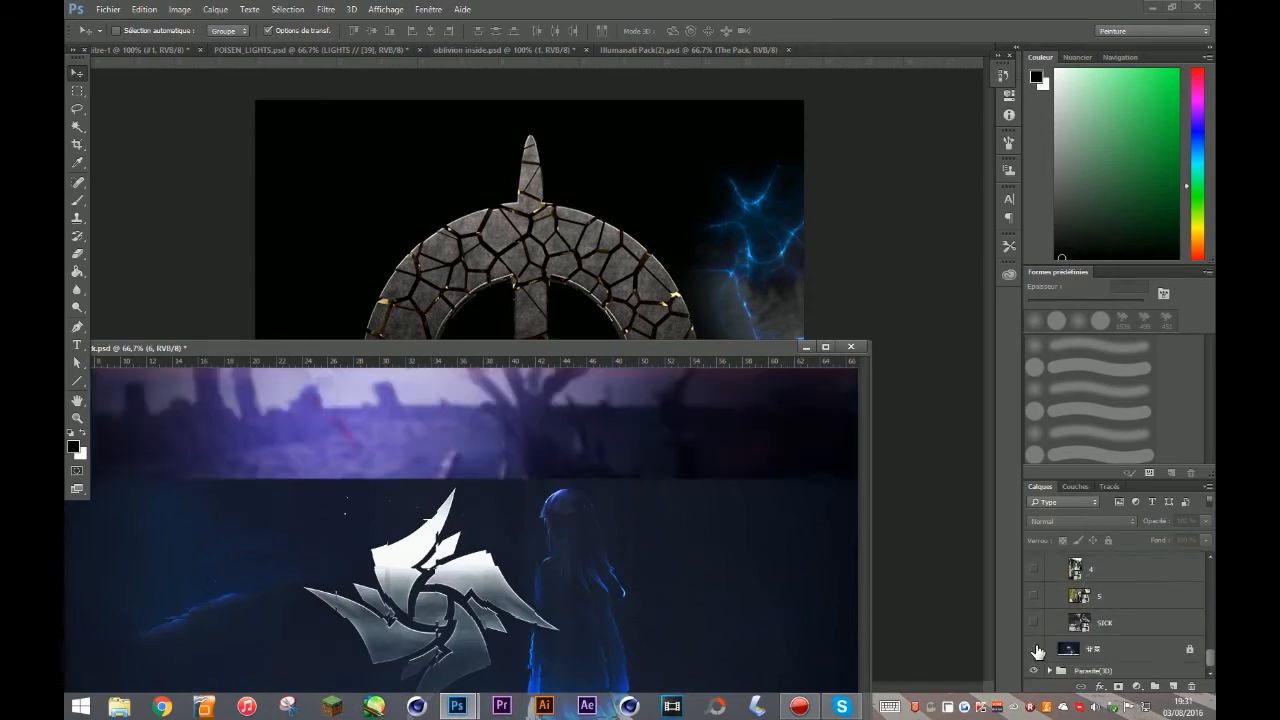
{"action": "left_click", "coordinate": [1036, 650]}
{"action": "left_click_drag", "start_coordinate": [628, 347], "coordinate": [662, 120]}
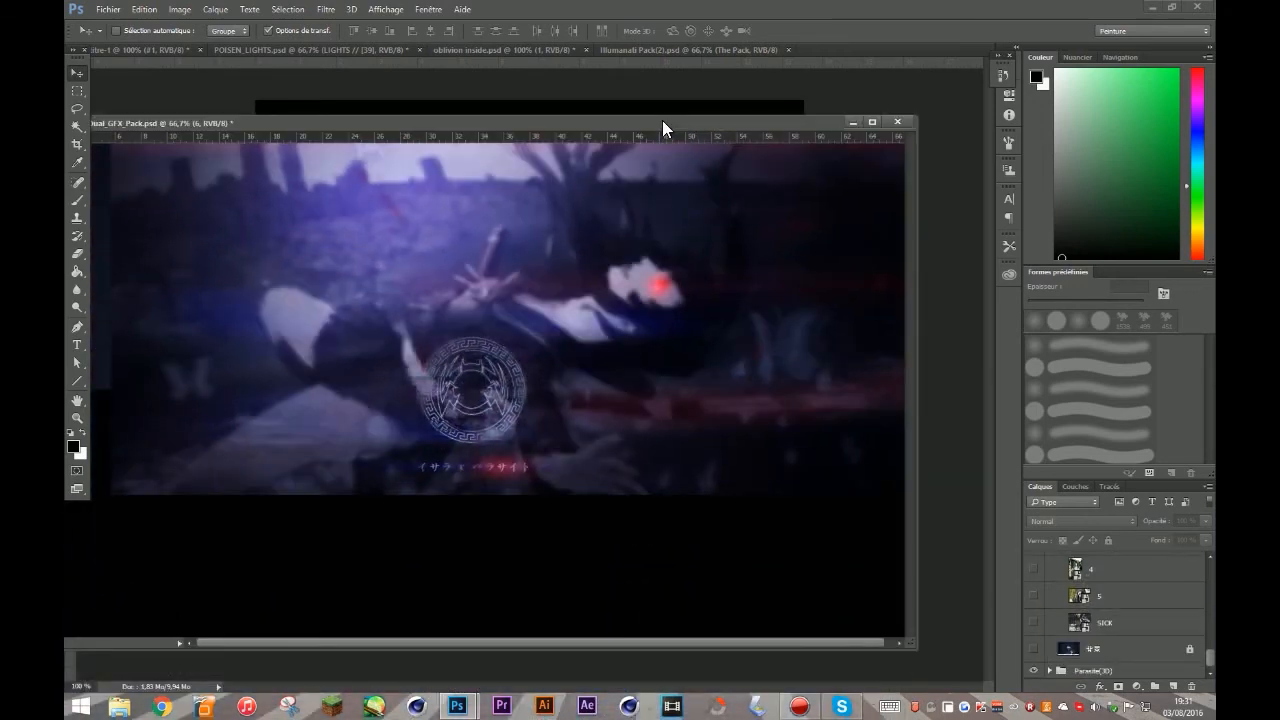
{"action": "left_click", "coordinate": [1035, 650]}
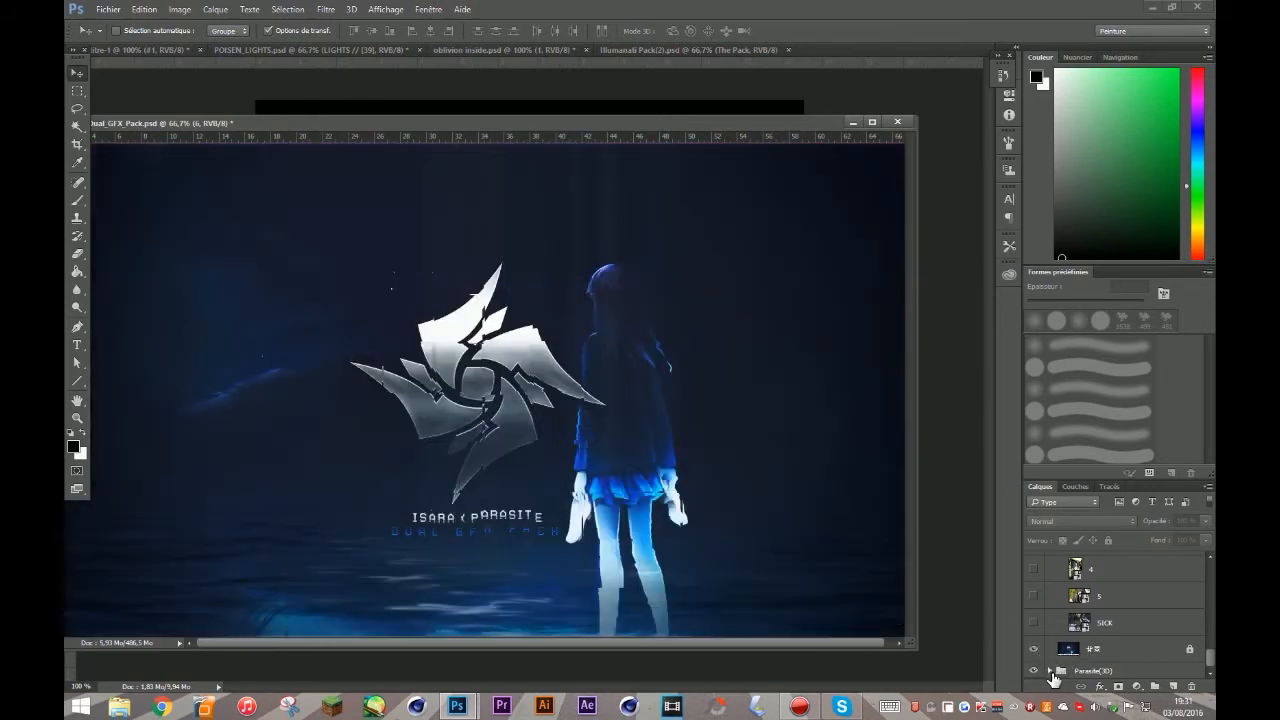
Expand the Parasite(3D) group and its second subgroup, and toggle the visibility of the last folder inside it
{"action": "left_click", "coordinate": [1050, 671]}
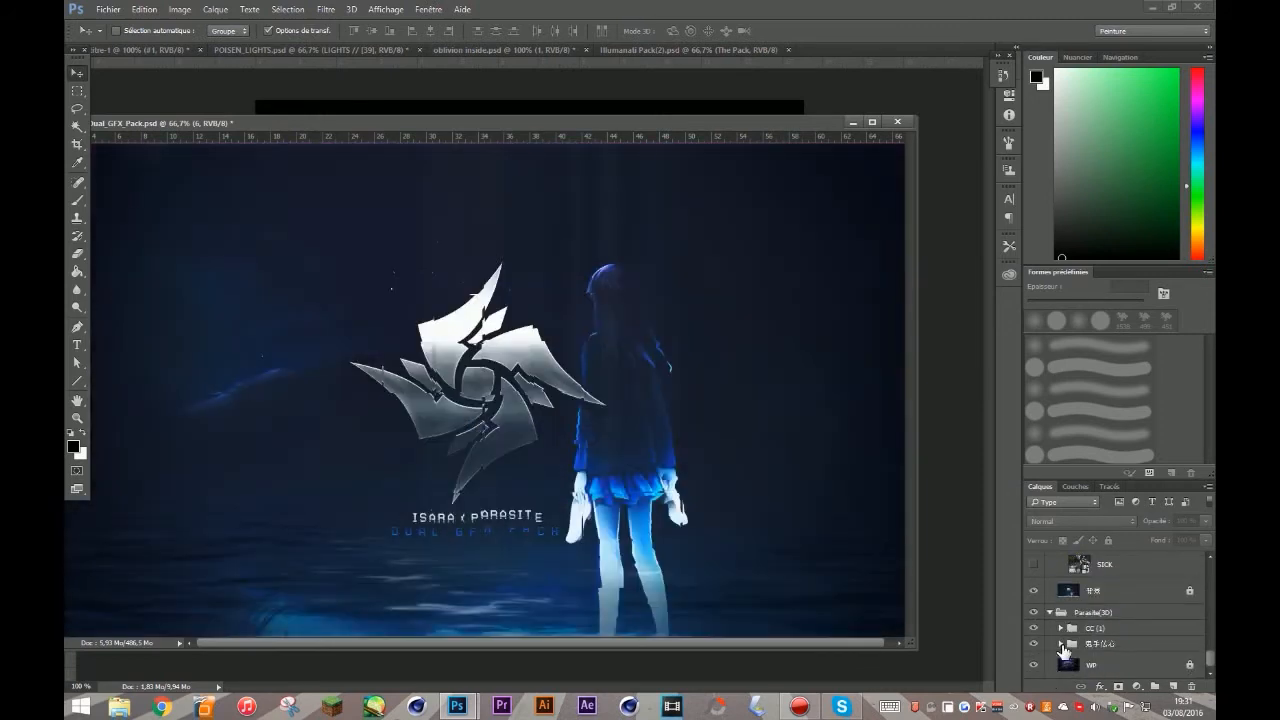
{"action": "left_click", "coordinate": [1061, 644]}
{"action": "scroll", "coordinate": [1037, 665], "scroll_direction": "down", "scroll_amount": 1}
{"action": "left_click", "coordinate": [1036, 644]}
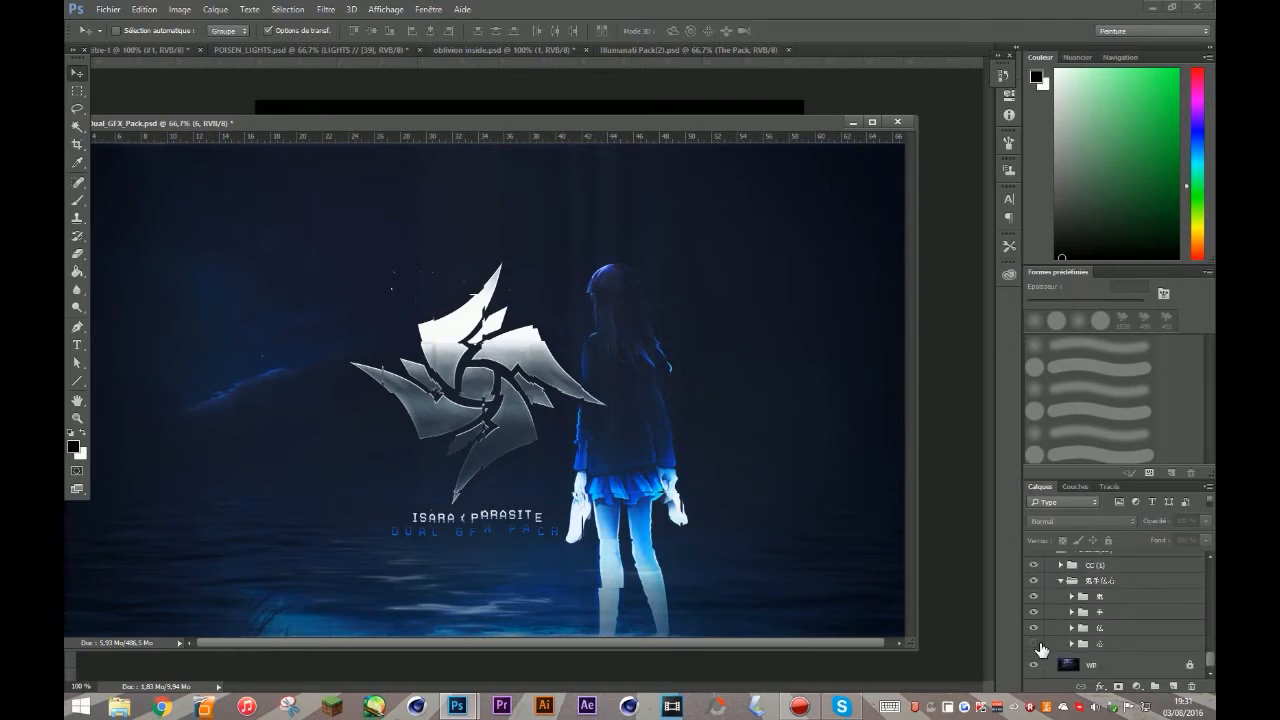
{"action": "left_click", "coordinate": [1036, 644]}
Hide the locked image layer above the Parasite(3D) group to reveal that group's own artwork
{"action": "scroll", "coordinate": [1042, 662], "scroll_direction": "up", "scroll_amount": 4}
{"action": "left_click", "coordinate": [1035, 640]}
{"action": "left_click", "coordinate": [1036, 641]}
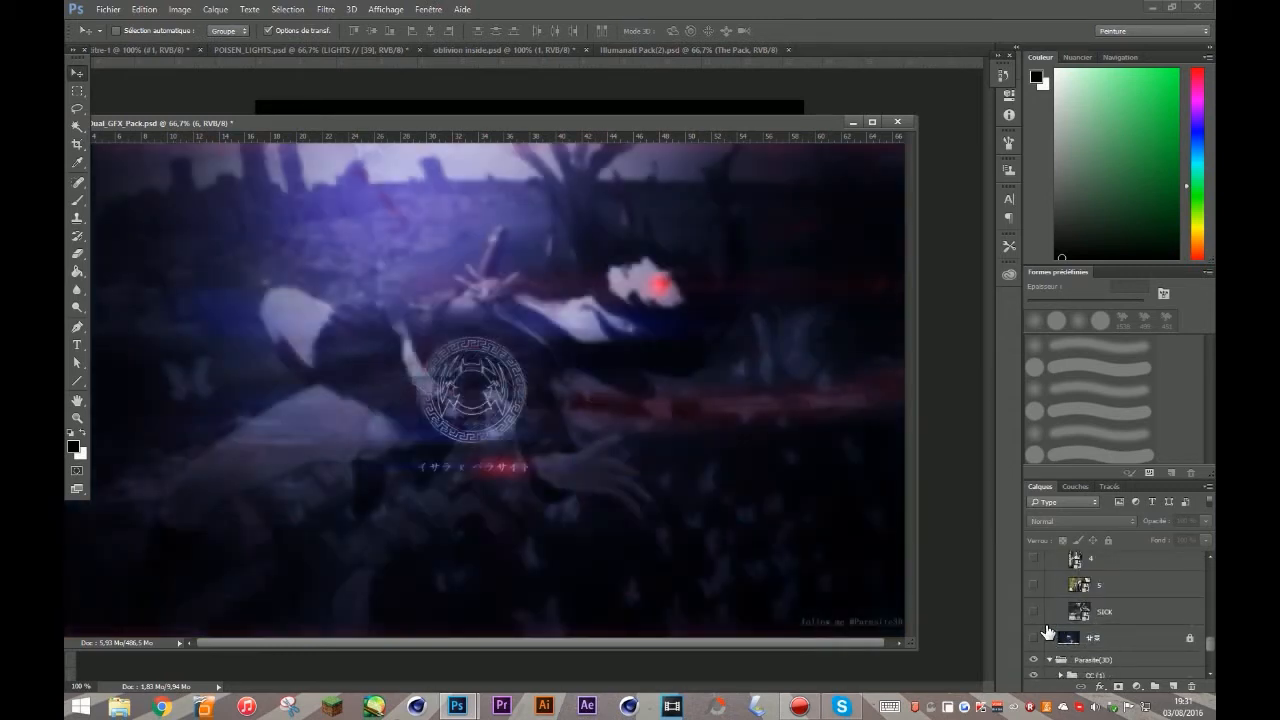
{"action": "scroll", "coordinate": [1048, 628], "scroll_direction": "down", "scroll_amount": 3}
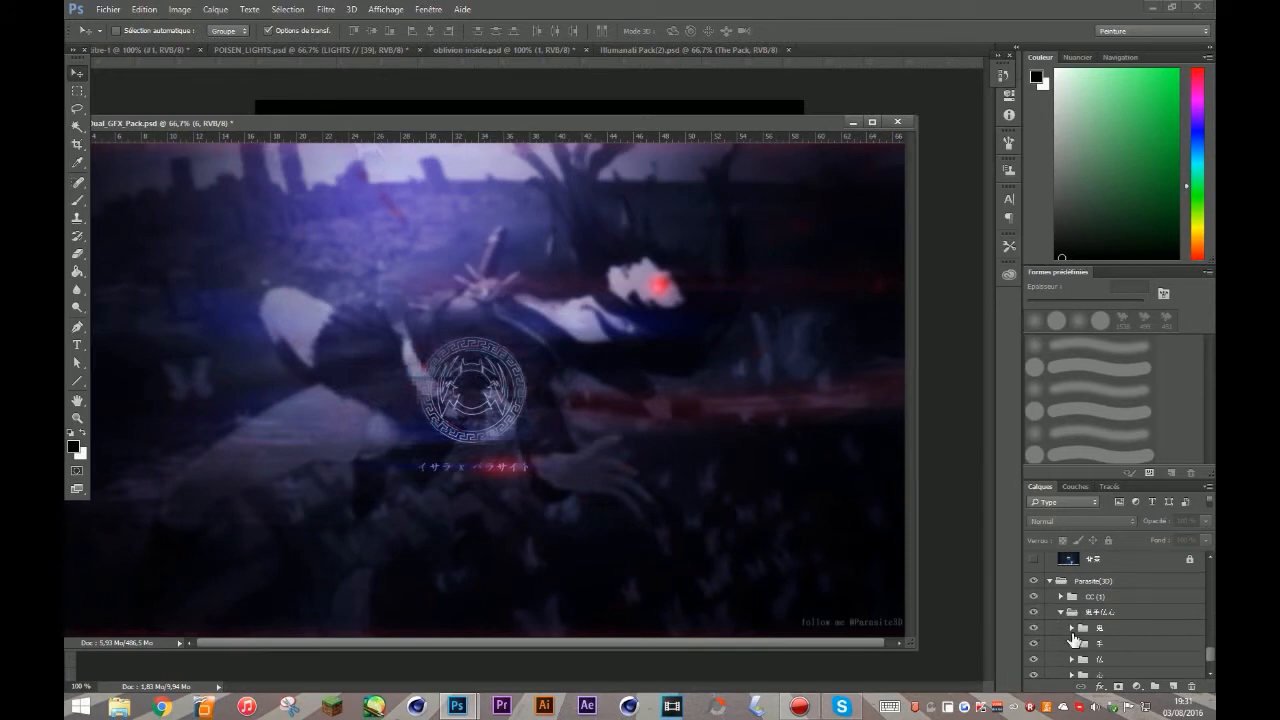
Expand the first folder of the Parasite(3D) effects subgroup and preview its layers 1, 2 and 3, leaving them hidden
{"action": "left_click", "coordinate": [1071, 628]}
{"action": "left_click", "coordinate": [1035, 650]}
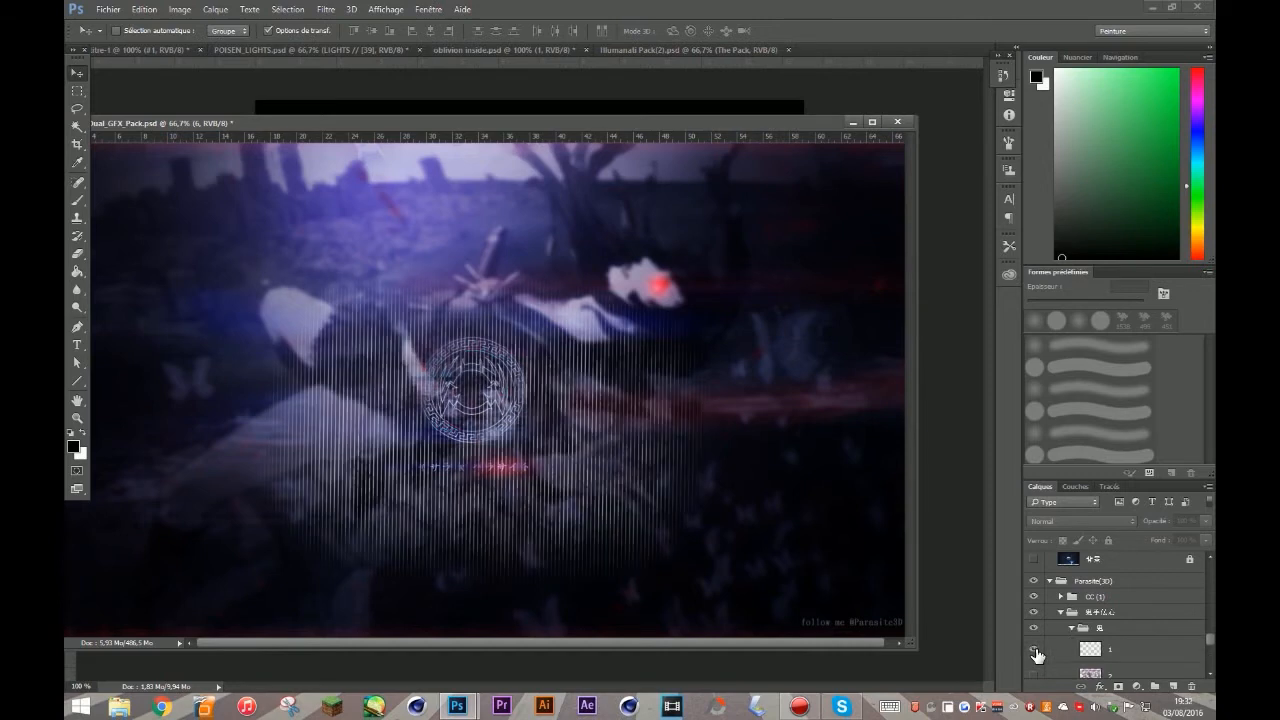
{"action": "left_click", "coordinate": [1035, 652]}
{"action": "scroll", "coordinate": [1036, 645], "scroll_direction": "down", "scroll_amount": 2}
{"action": "left_click", "coordinate": [1035, 630]}
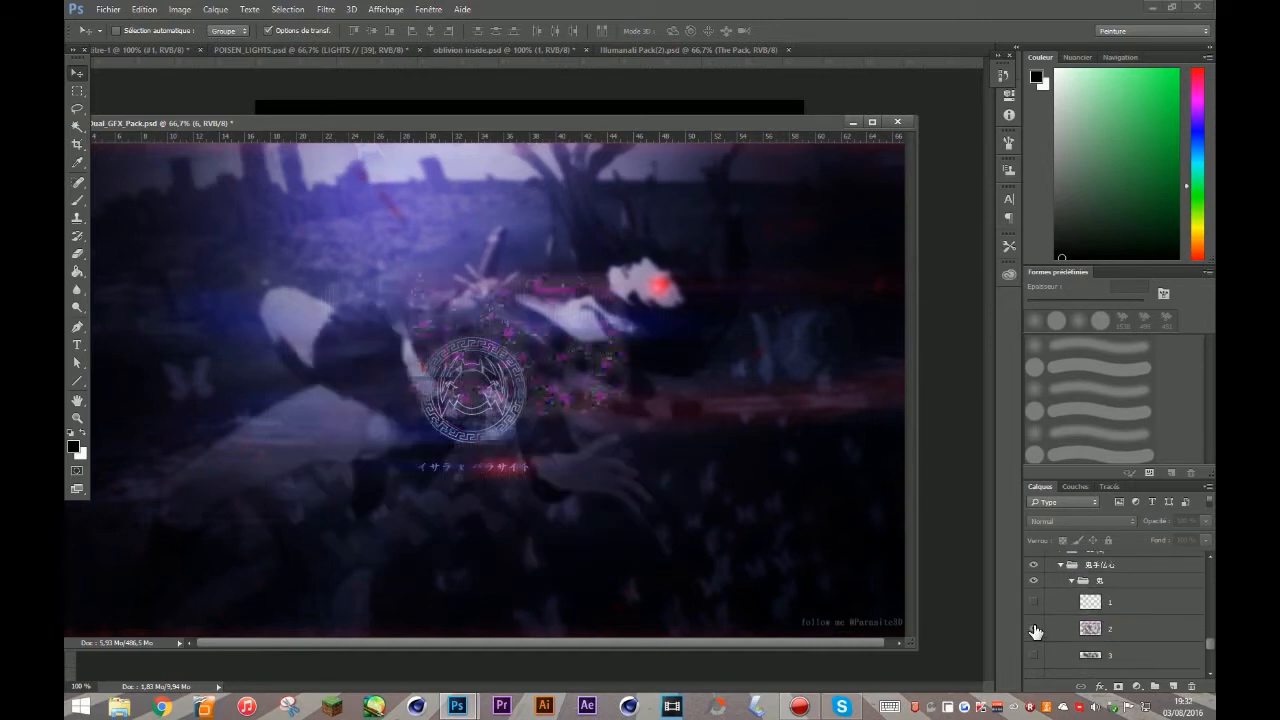
{"action": "left_click", "coordinate": [1035, 630]}
{"action": "left_click", "coordinate": [1034, 655]}
{"action": "left_click", "coordinate": [1034, 655]}
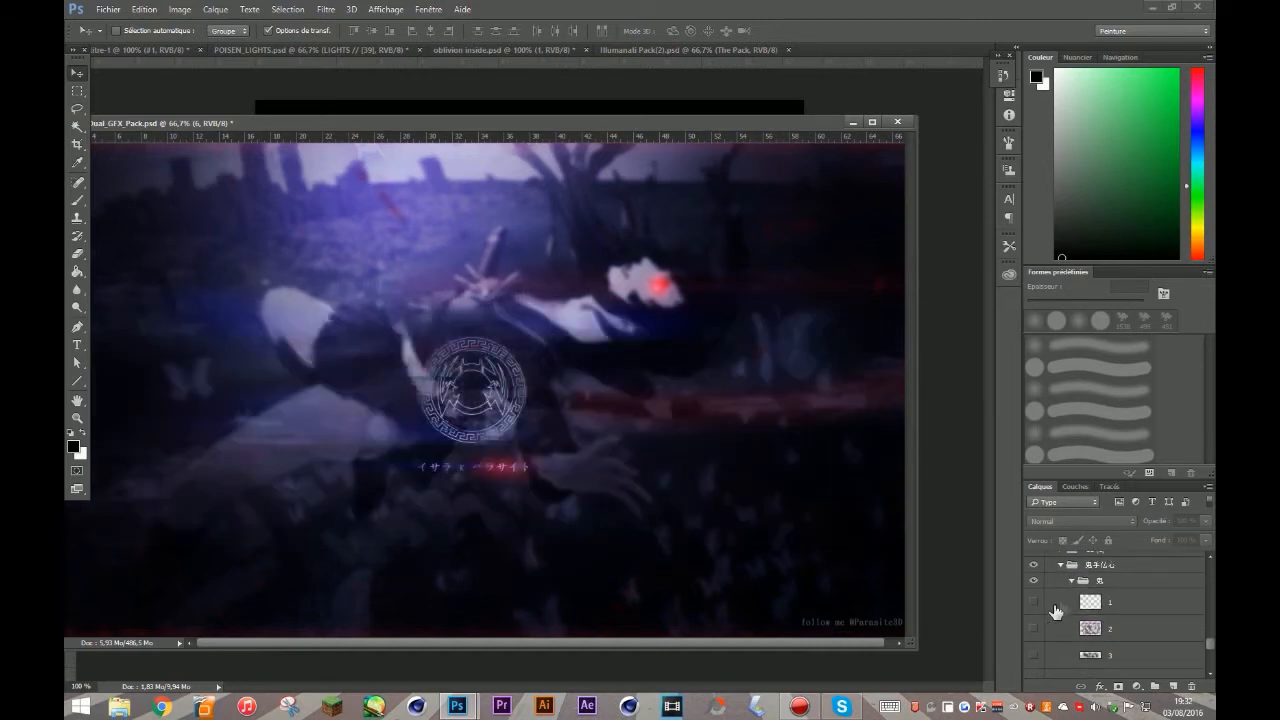
{"action": "left_click", "coordinate": [1034, 602]}
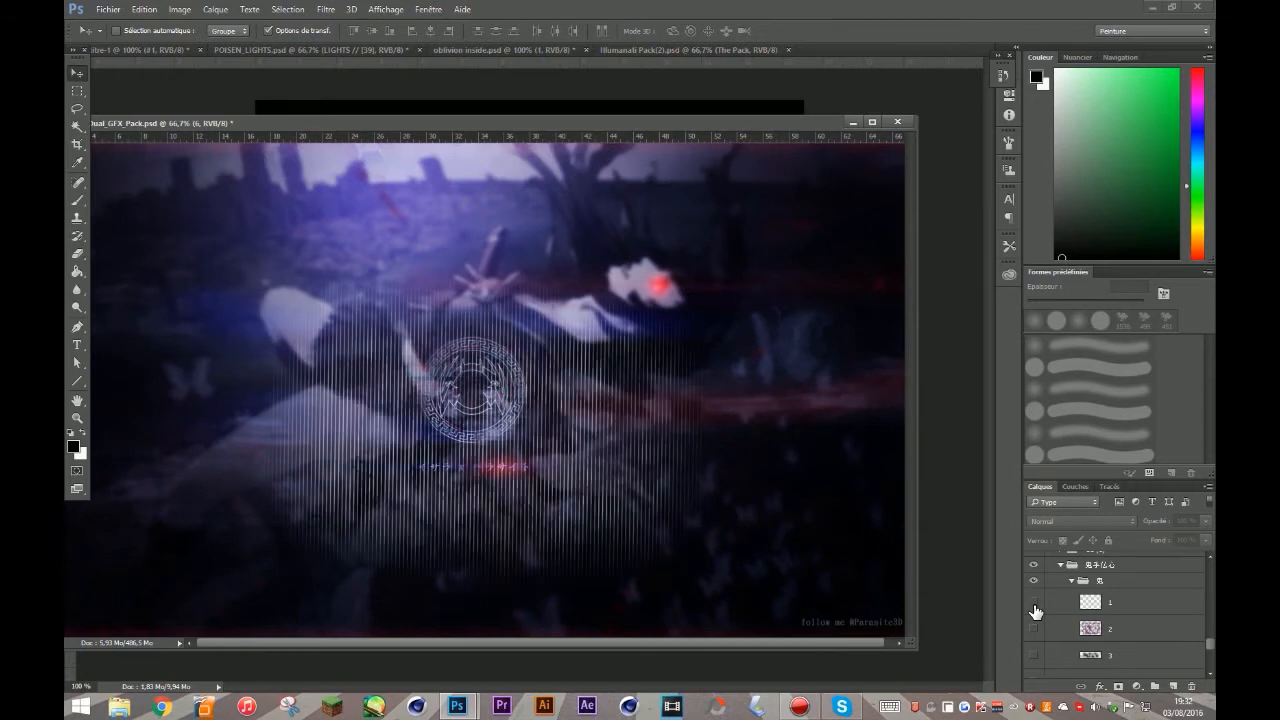
{"action": "left_click", "coordinate": [1035, 605]}
Show glitch layer 6, copy it into the logo document and hide it again in the pack
{"action": "scroll", "coordinate": [1035, 611], "scroll_direction": "down", "scroll_amount": 3}
{"action": "left_click", "coordinate": [1035, 610]}
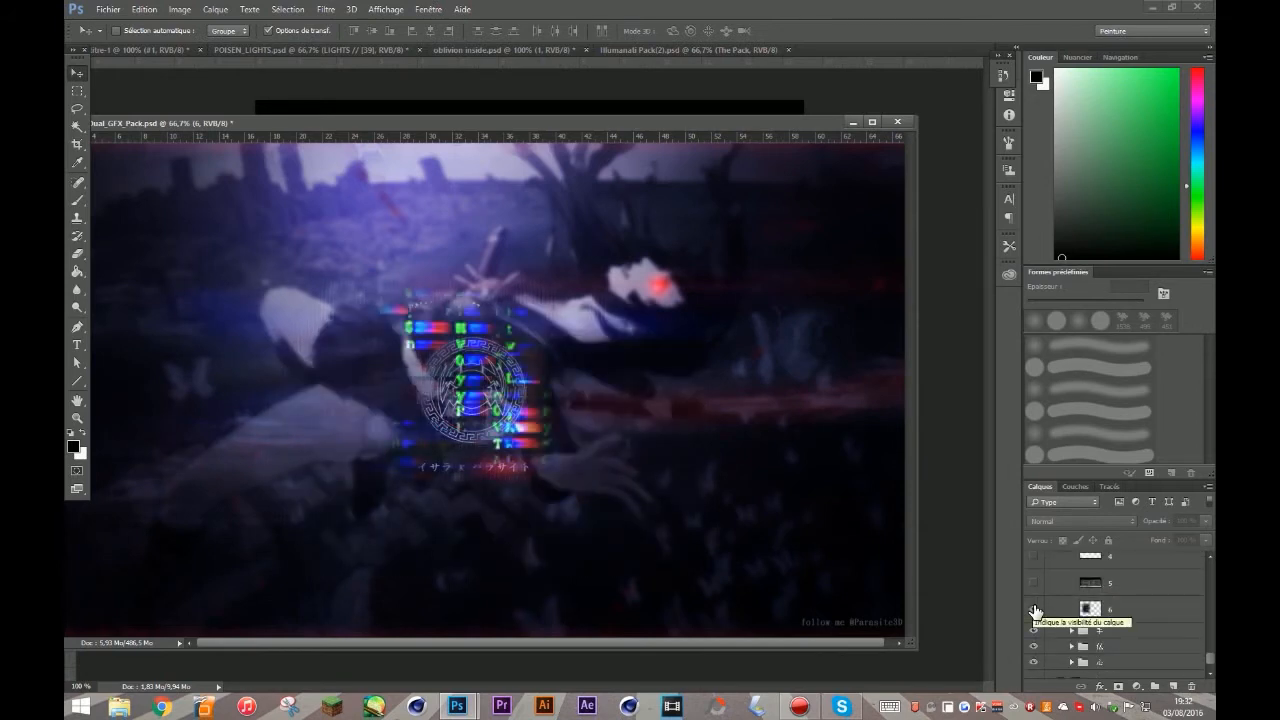
{"action": "left_click", "coordinate": [1112, 612]}
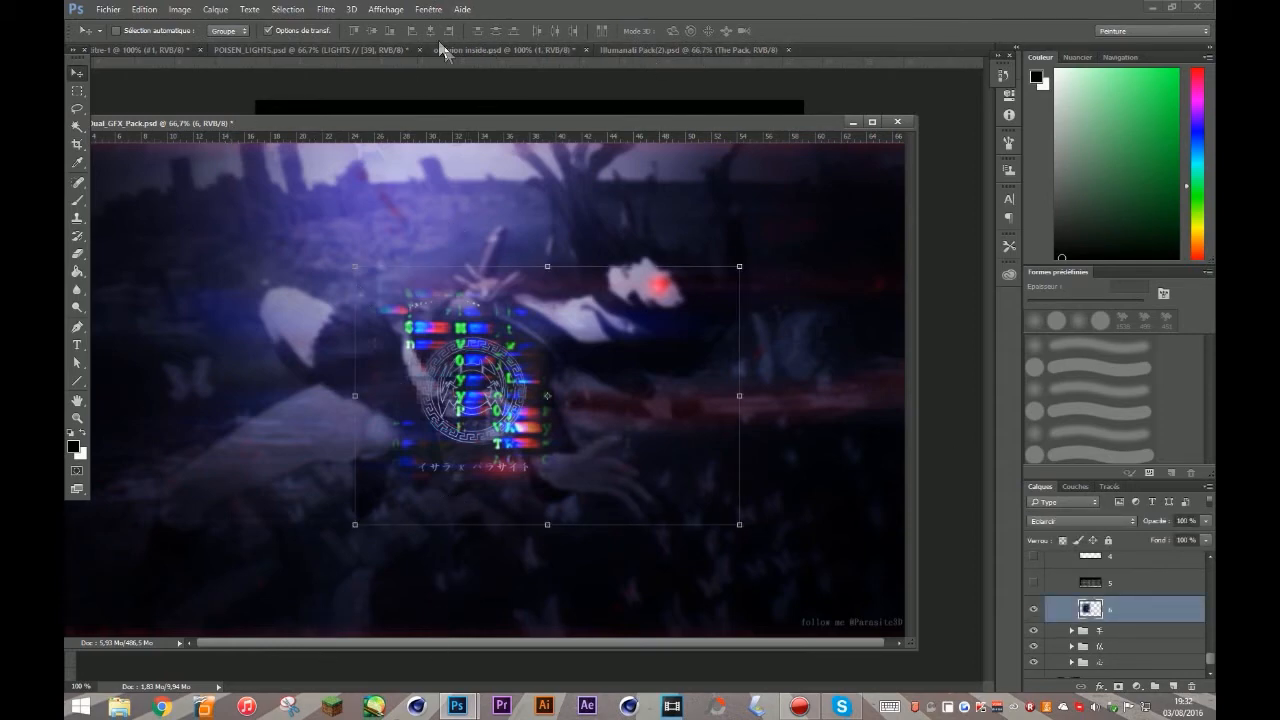
{"action": "left_click_drag", "start_coordinate": [396, 128], "coordinate": [186, 272]}
{"action": "left_click_drag", "start_coordinate": [1133, 614], "coordinate": [849, 475]}
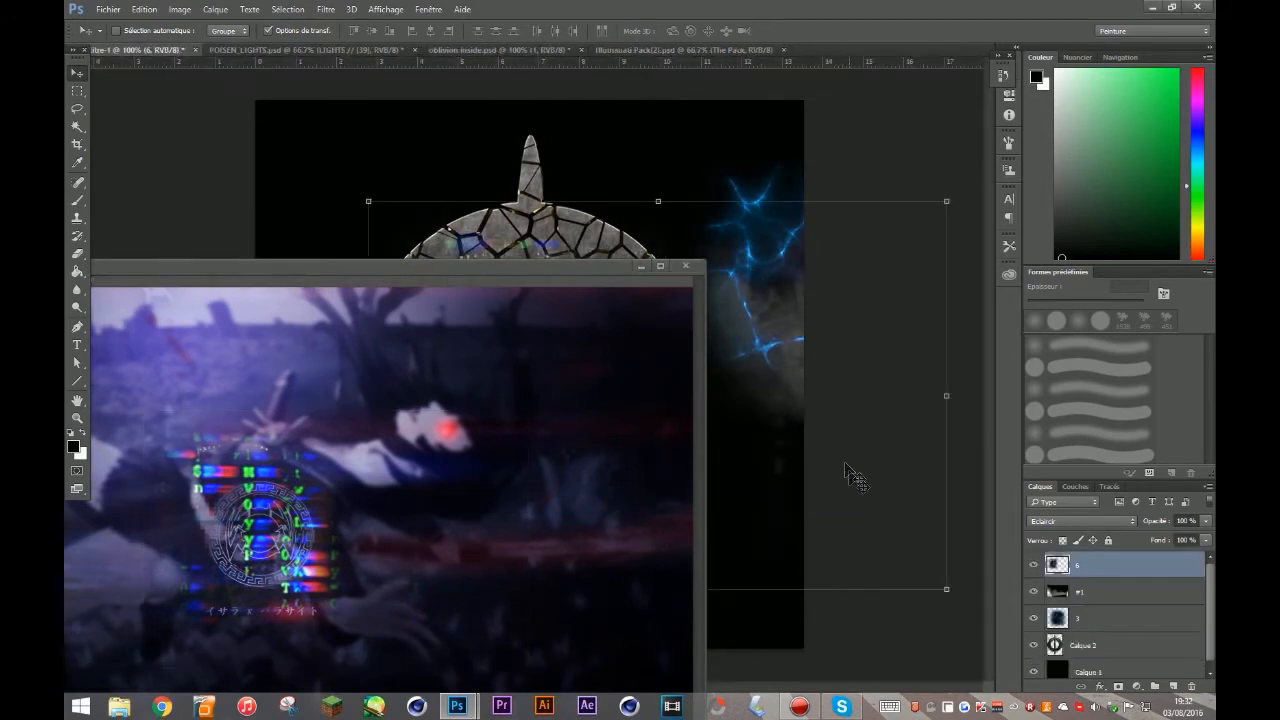
{"action": "left_click", "coordinate": [561, 267]}
{"action": "scroll", "coordinate": [1135, 646], "scroll_direction": "down", "scroll_amount": 1}
{"action": "left_click", "coordinate": [1034, 648]}
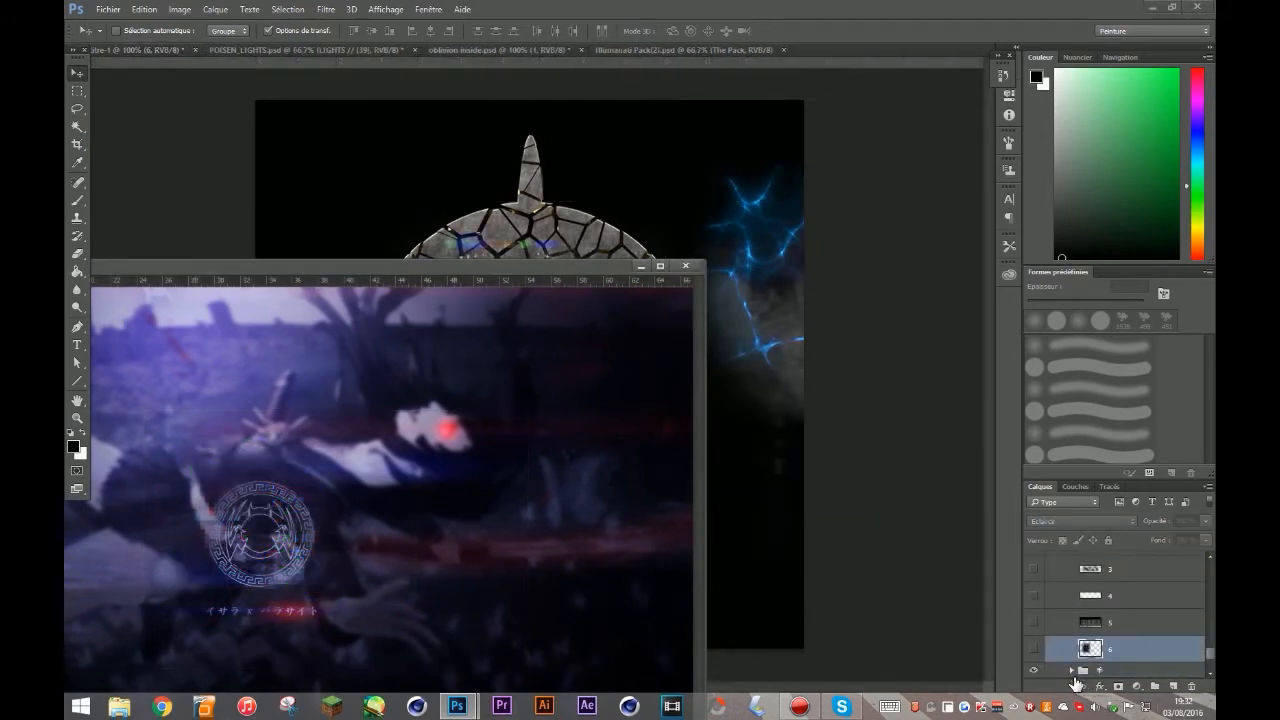
Expand the folder below the glitch layers and preview its particle layers, including 1, 5 (sick) and 6, hiding each one again
{"action": "left_click", "coordinate": [1071, 670]}
{"action": "scroll", "coordinate": [1080, 620], "scroll_direction": "down", "scroll_amount": 1}
{"action": "left_click", "coordinate": [1035, 598]}
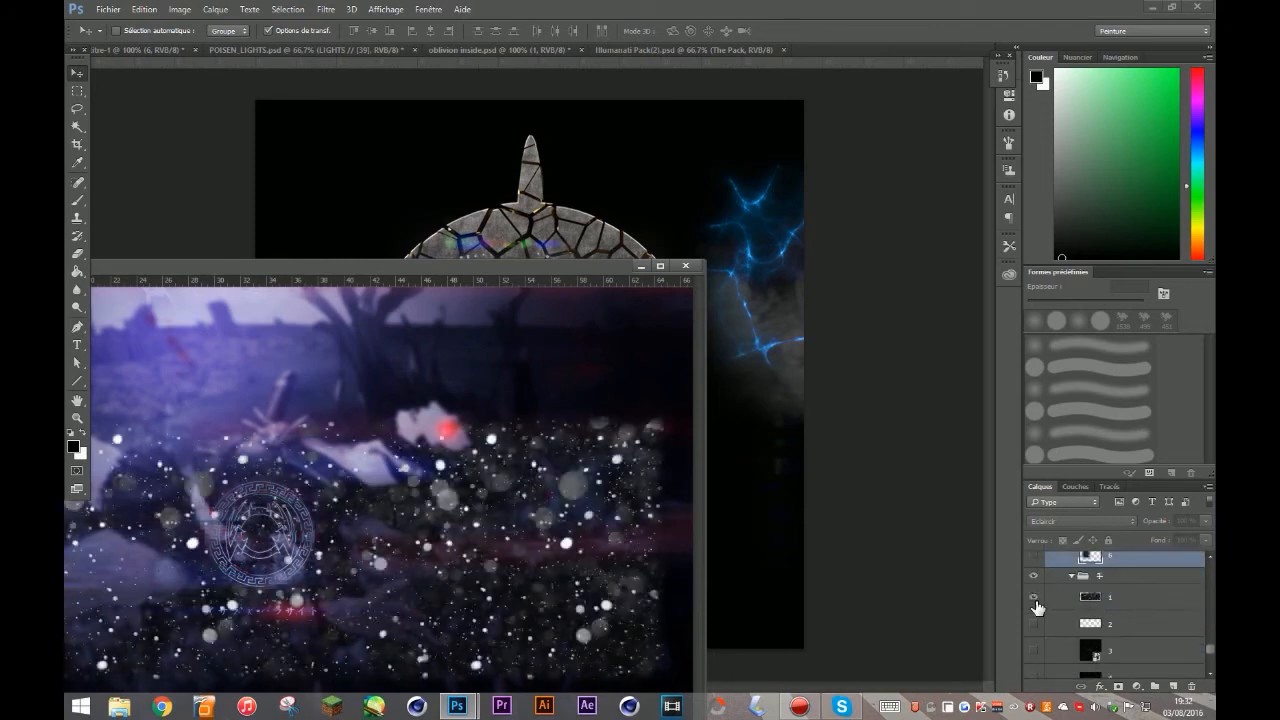
{"action": "left_click", "coordinate": [1035, 598]}
{"action": "left_click", "coordinate": [1035, 624]}
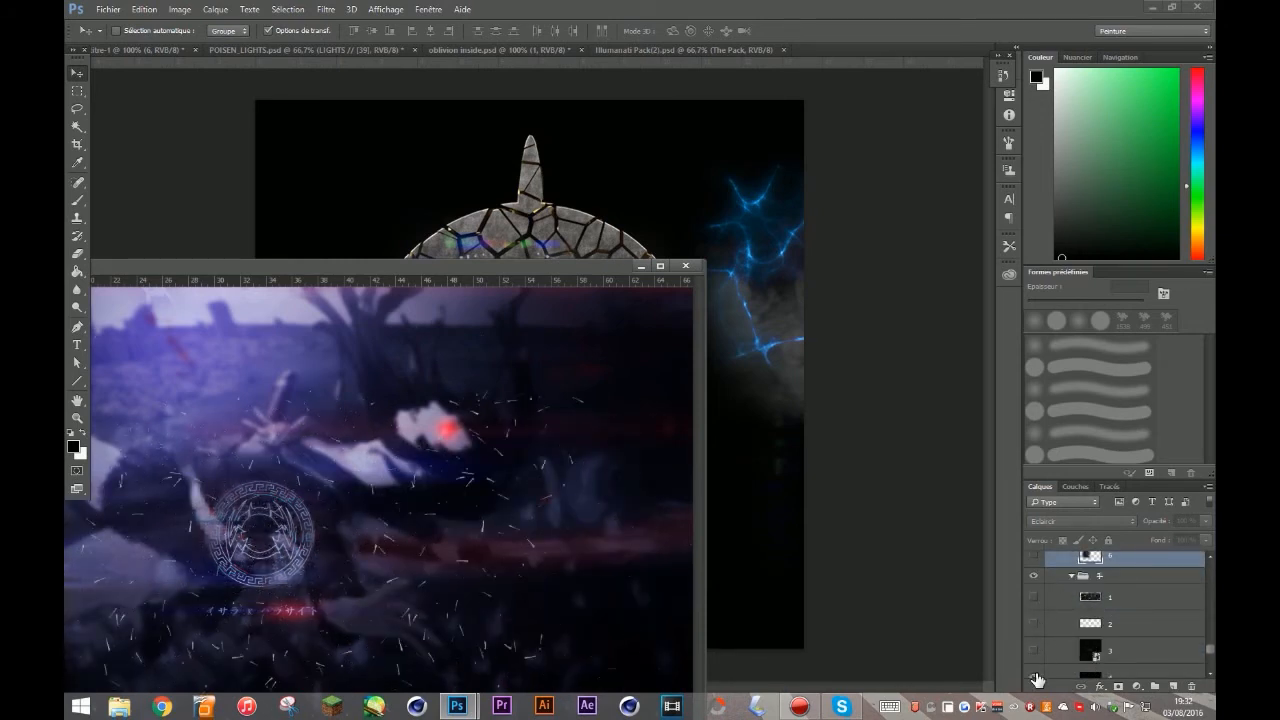
{"action": "scroll", "coordinate": [1050, 630], "scroll_direction": "down", "scroll_amount": 2}
{"action": "left_click", "coordinate": [1035, 609]}
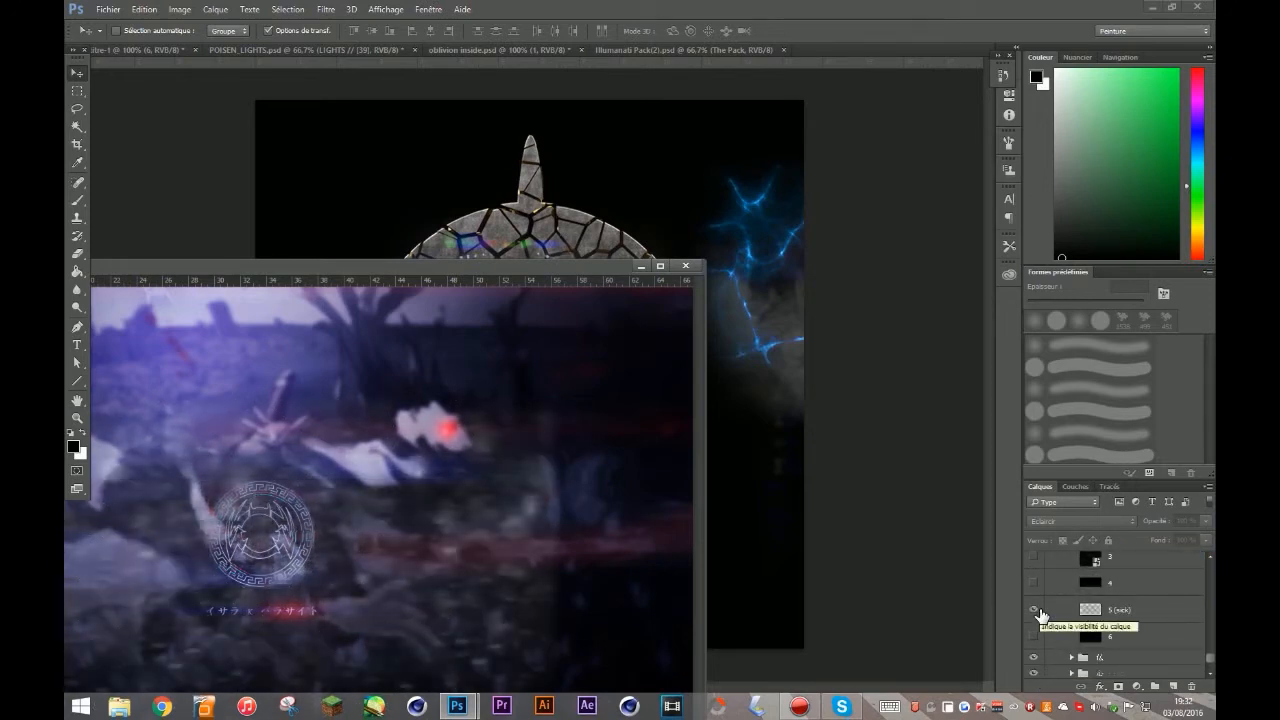
{"action": "left_click", "coordinate": [1035, 609]}
{"action": "left_click", "coordinate": [1035, 637]}
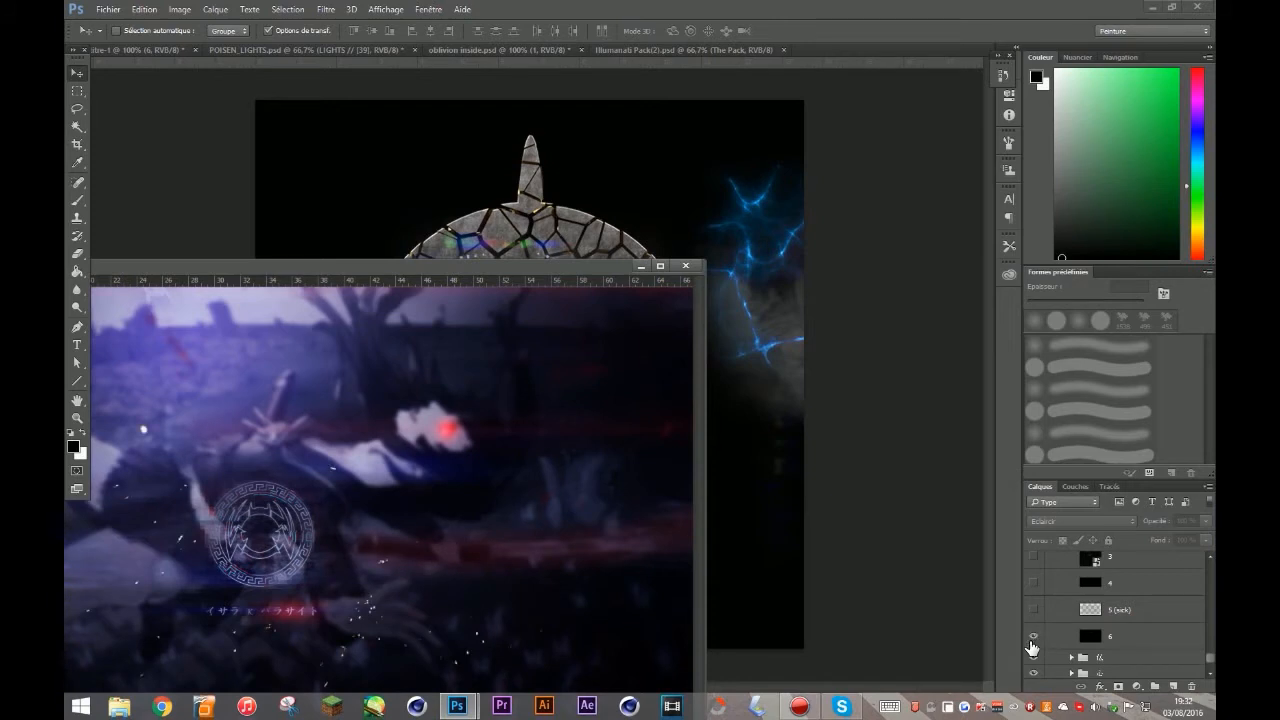
{"action": "left_click", "coordinate": [1034, 637]}
Expand the third folder of effects and preview its layer 3 (sick), leaving it hidden
{"action": "left_click", "coordinate": [1071, 657]}
{"action": "scroll", "coordinate": [1062, 646], "scroll_direction": "down", "scroll_amount": 1}
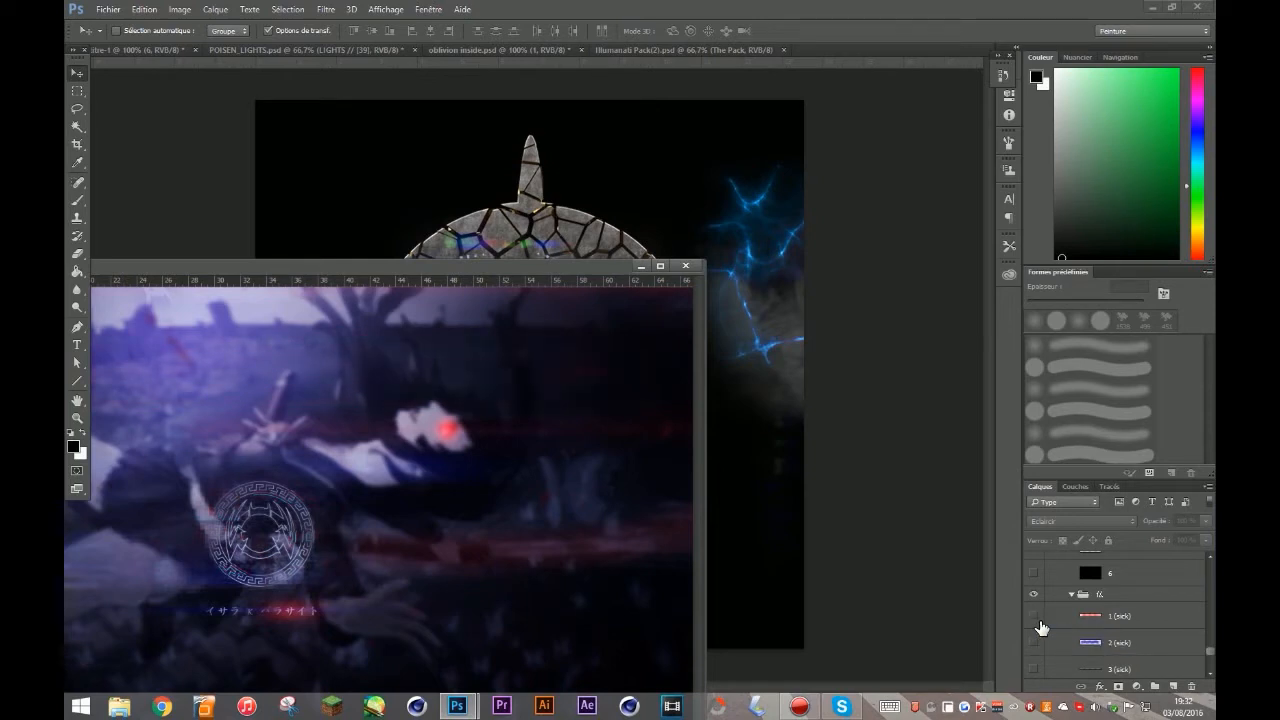
{"action": "scroll", "coordinate": [1040, 627], "scroll_direction": "down", "scroll_amount": 1}
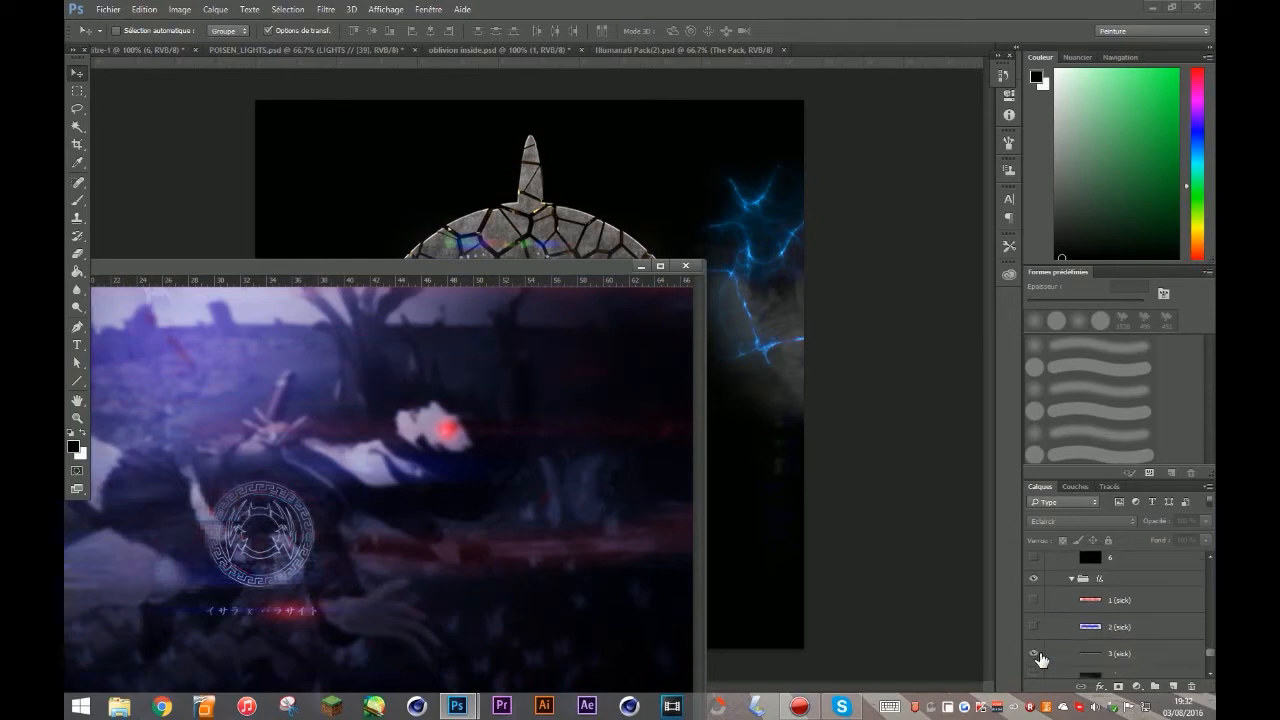
{"action": "left_click", "coordinate": [1036, 654]}
Dock the GFX-pack window with the other documents and look at the Illumanati and oblivion packs
{"action": "left_click_drag", "start_coordinate": [506, 266], "coordinate": [851, 51]}
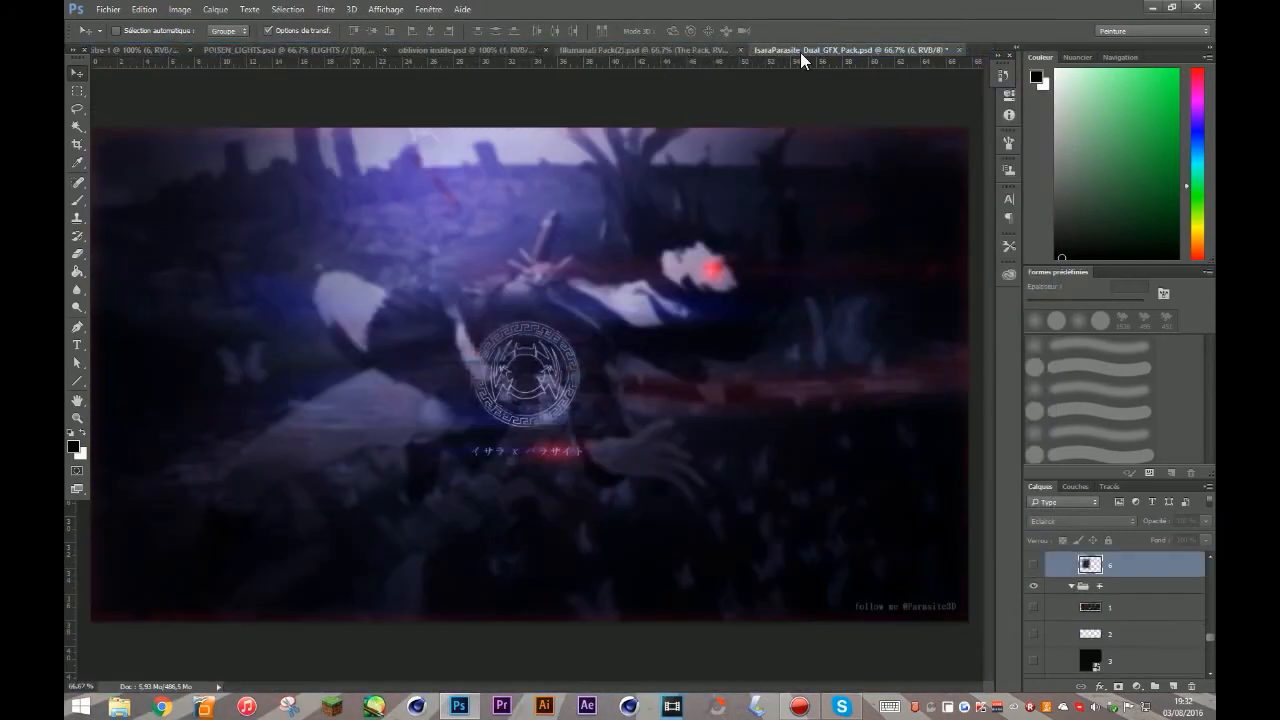
{"action": "left_click", "coordinate": [626, 50]}
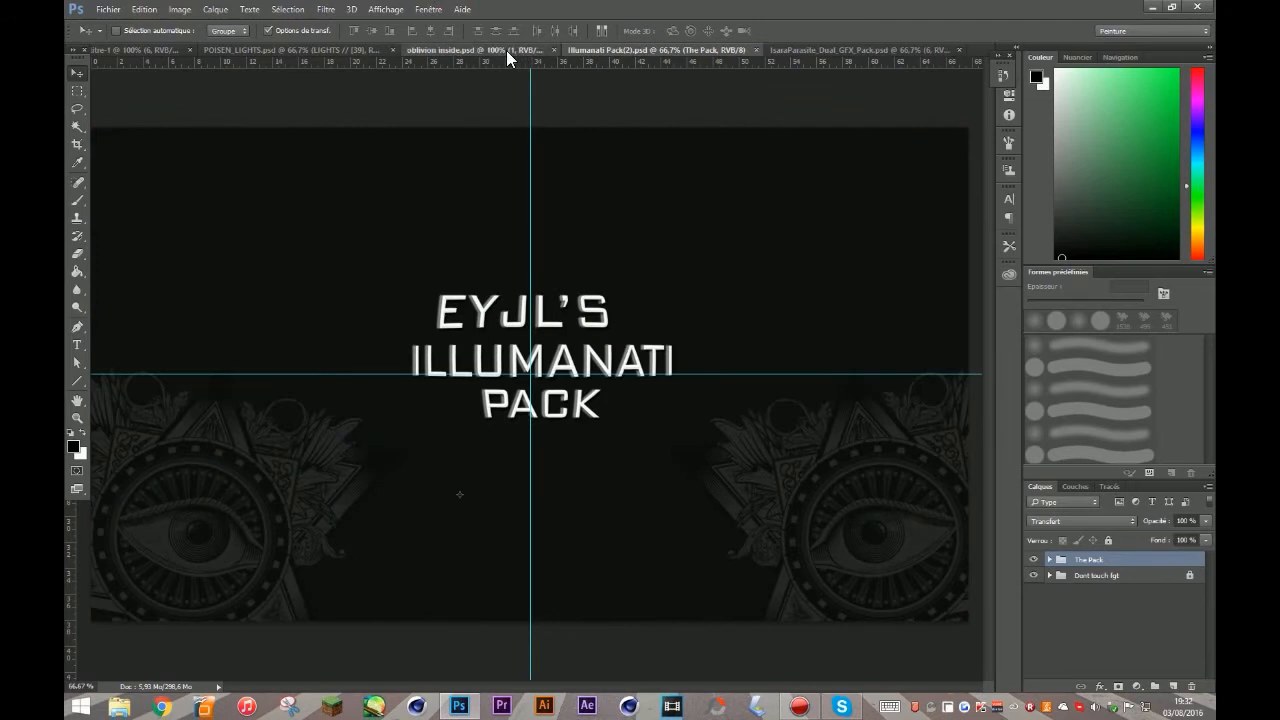
{"action": "left_click", "coordinate": [506, 50]}
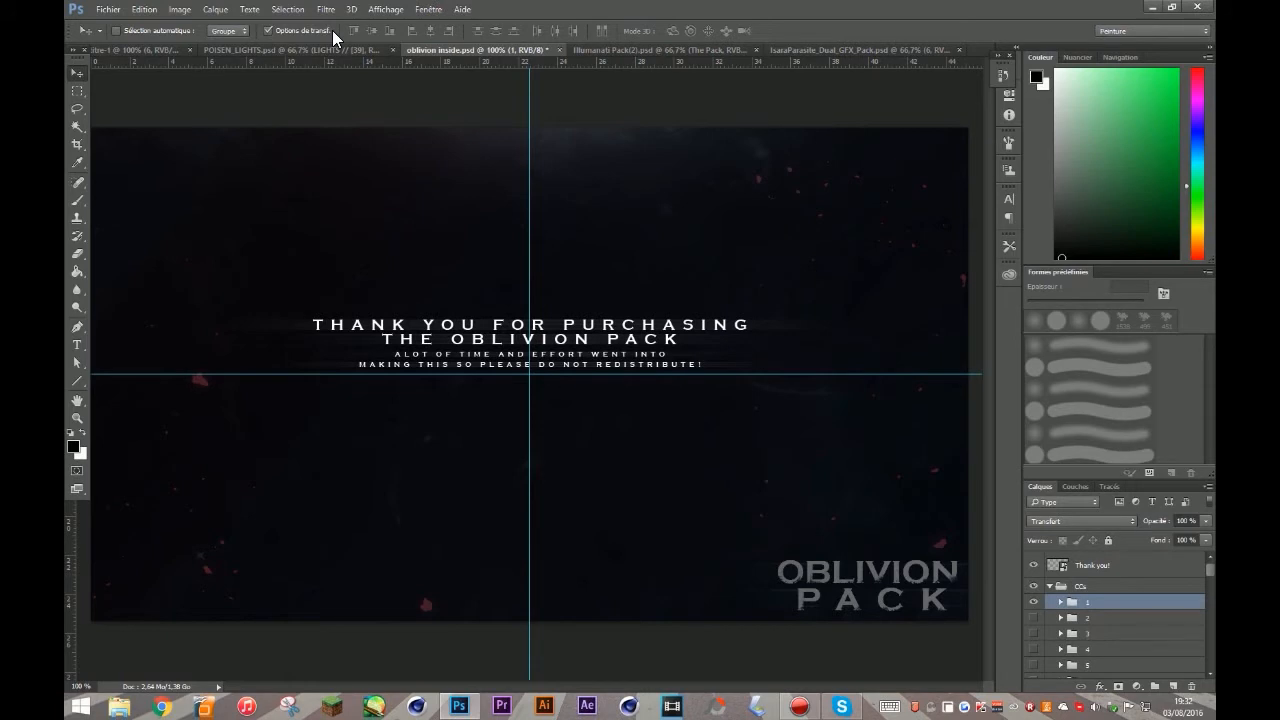
In the Illumanati Pack(2) document, expand The Pack group and its Flares group
{"action": "left_click", "coordinate": [637, 50]}
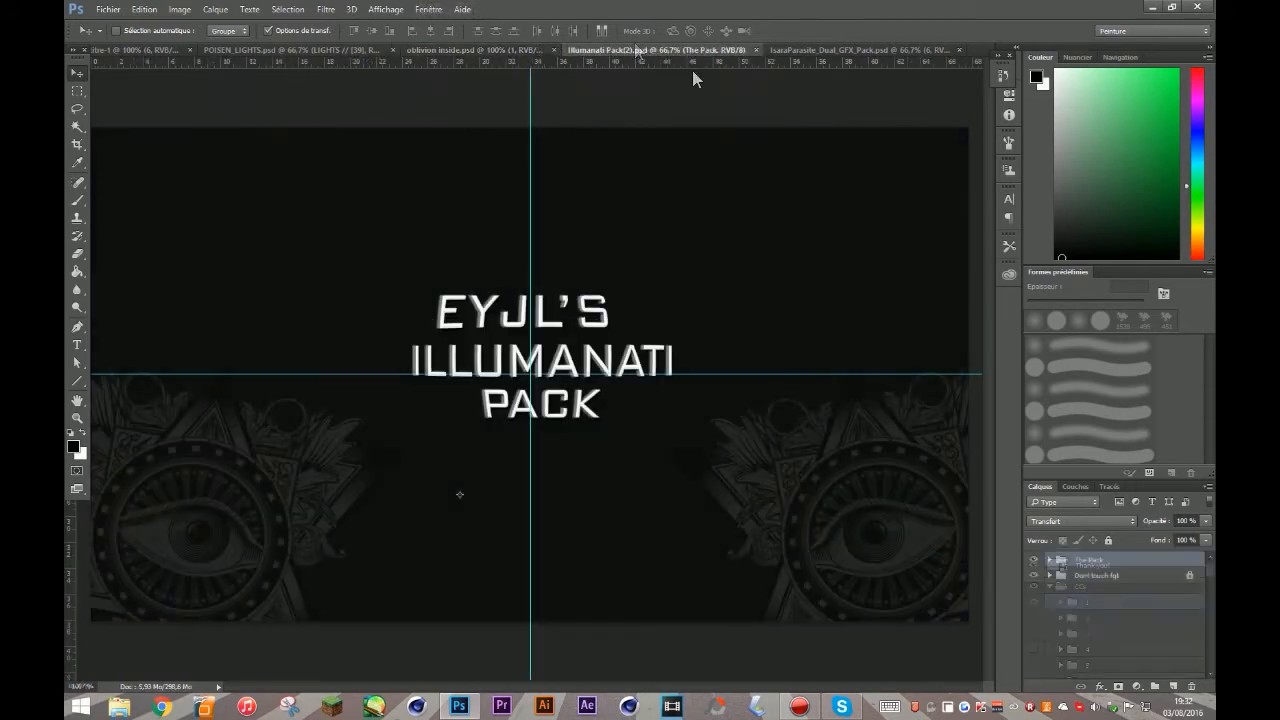
{"action": "left_click", "coordinate": [1050, 560]}
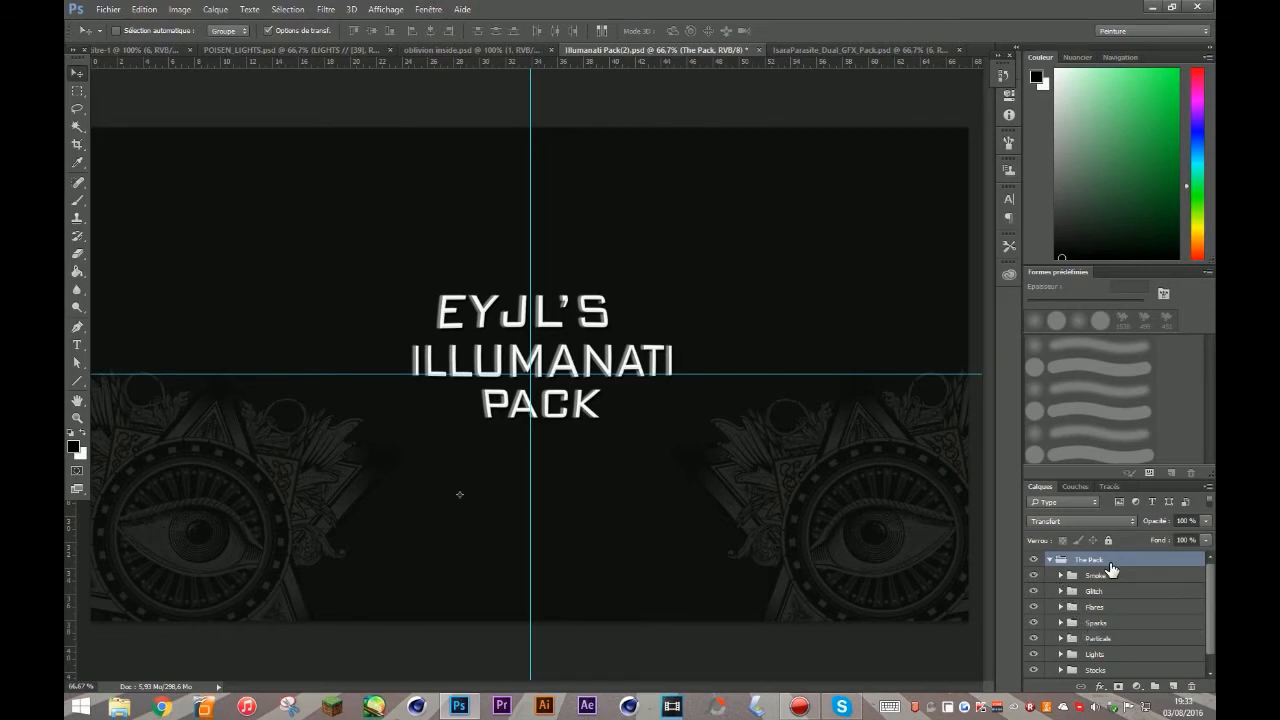
{"action": "left_click", "coordinate": [1062, 620]}
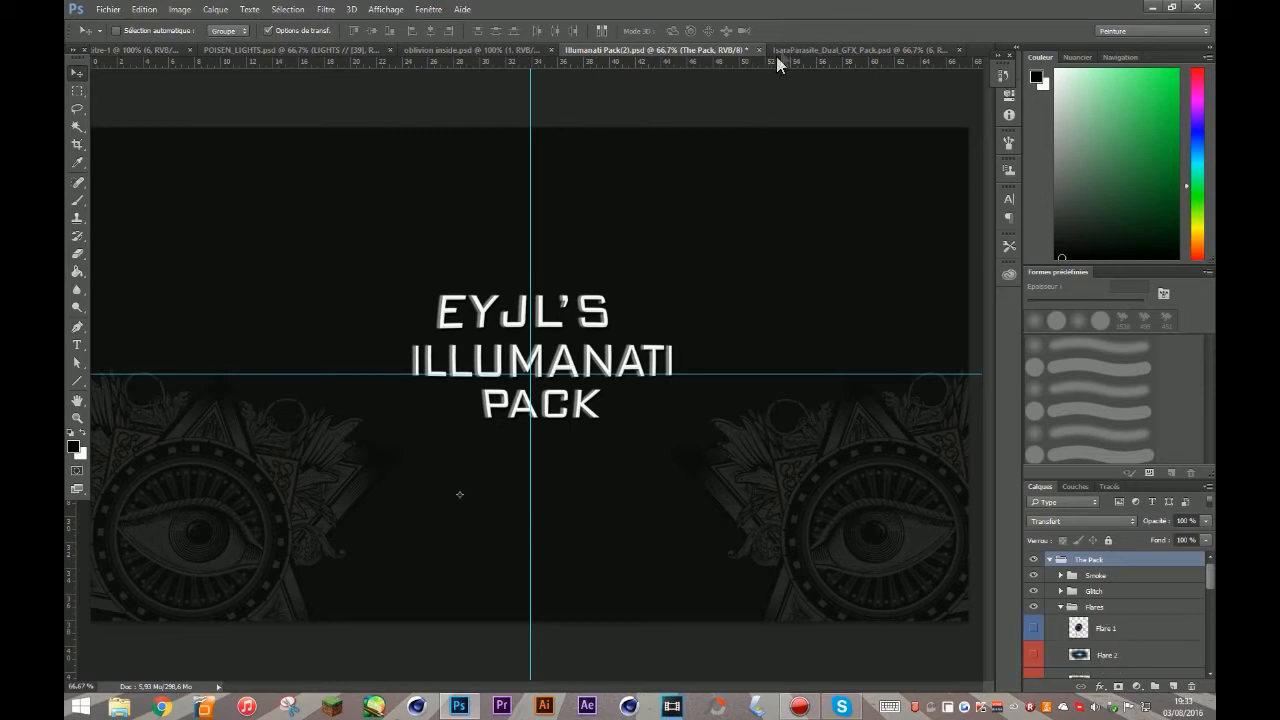
Close the IsaraParasite_Dual_GFX_Pack.psd document without saving its changes
{"action": "left_click", "coordinate": [948, 50]}
{"action": "left_click", "coordinate": [957, 49]}
{"action": "left_click", "coordinate": [682, 268]}
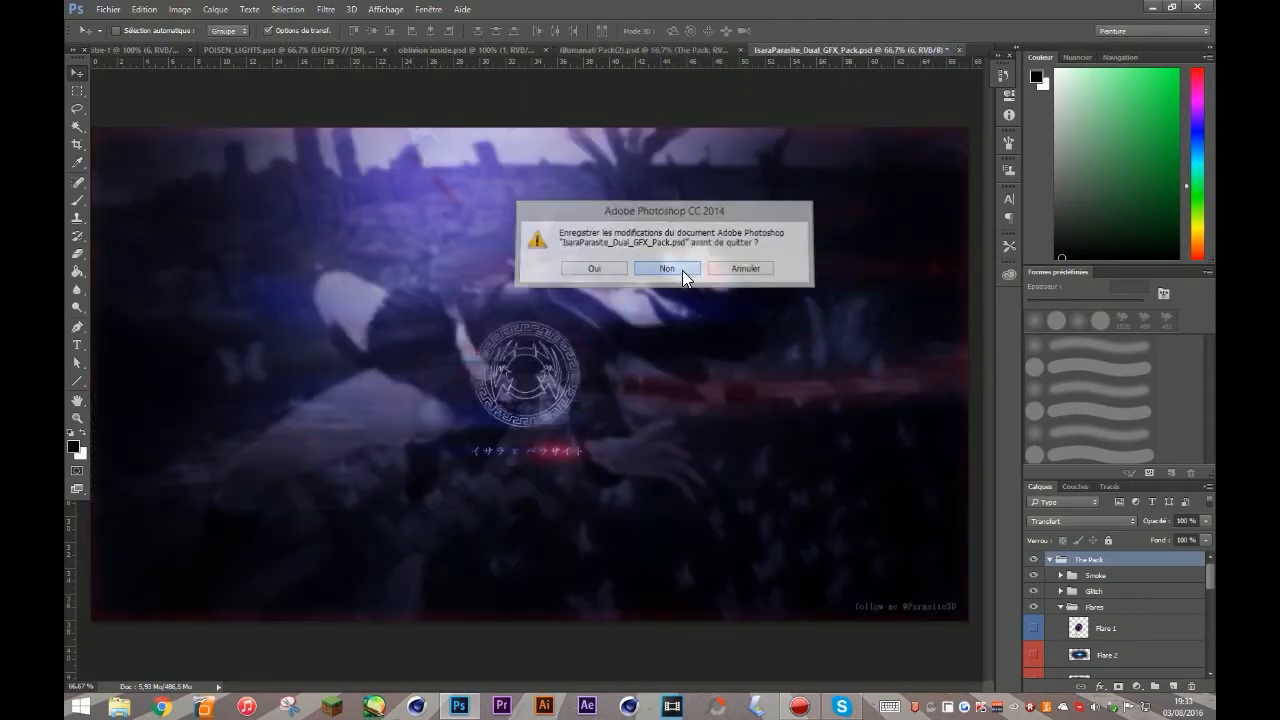
Preview the Flare 1, Flare 3 and Flare 4 layers, hiding each one again
{"action": "left_click", "coordinate": [1035, 628]}
{"action": "left_click", "coordinate": [1035, 628]}
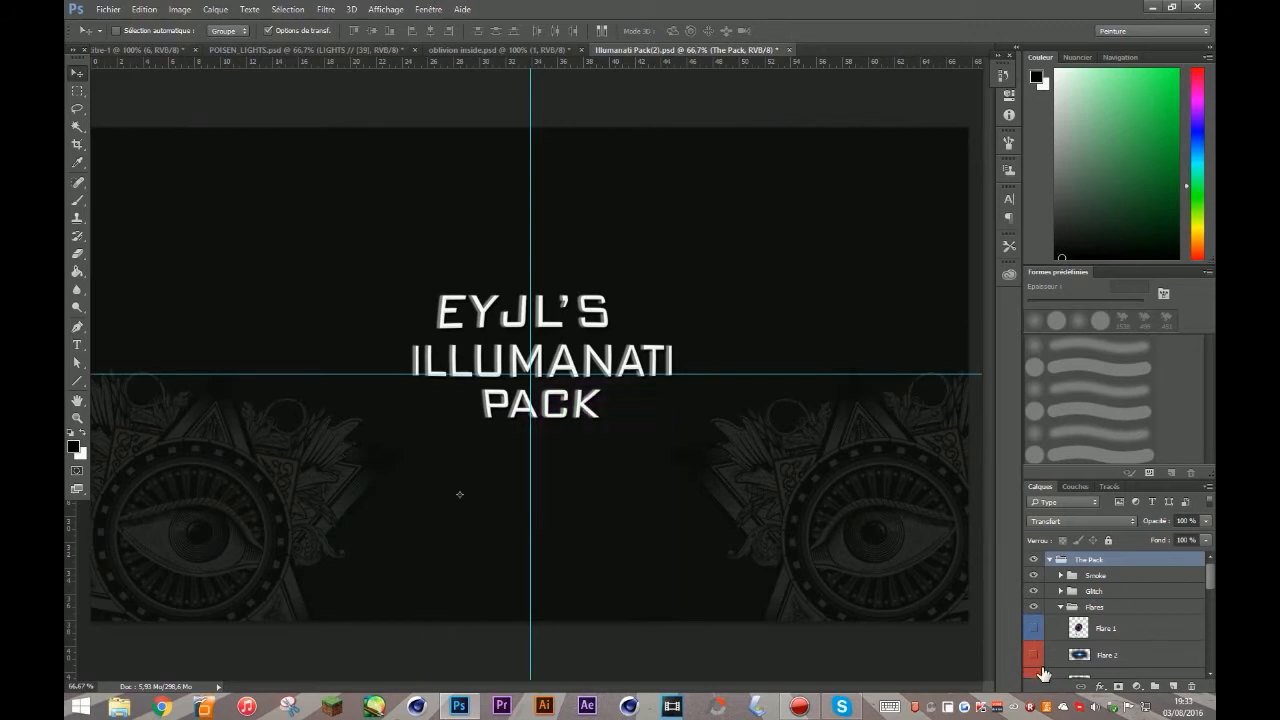
{"action": "left_click", "coordinate": [1036, 665]}
{"action": "left_click", "coordinate": [1036, 665]}
{"action": "scroll", "coordinate": [1036, 660], "scroll_direction": "down", "scroll_amount": 3}
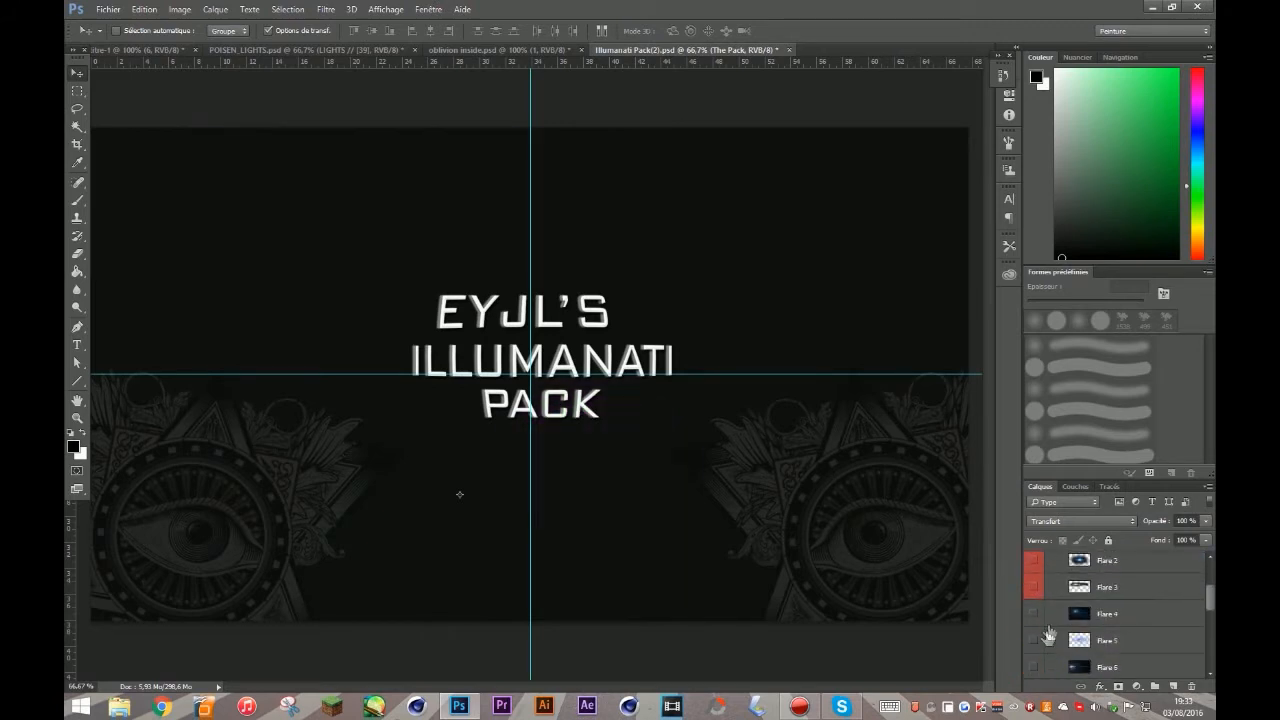
{"action": "left_click", "coordinate": [1035, 614]}
{"action": "left_click", "coordinate": [1035, 614]}
Show Flare 2 in Illumanati Pack(2), copy it into the logo document and place it over the ring's upper-right edge
{"action": "left_click", "coordinate": [1034, 562]}
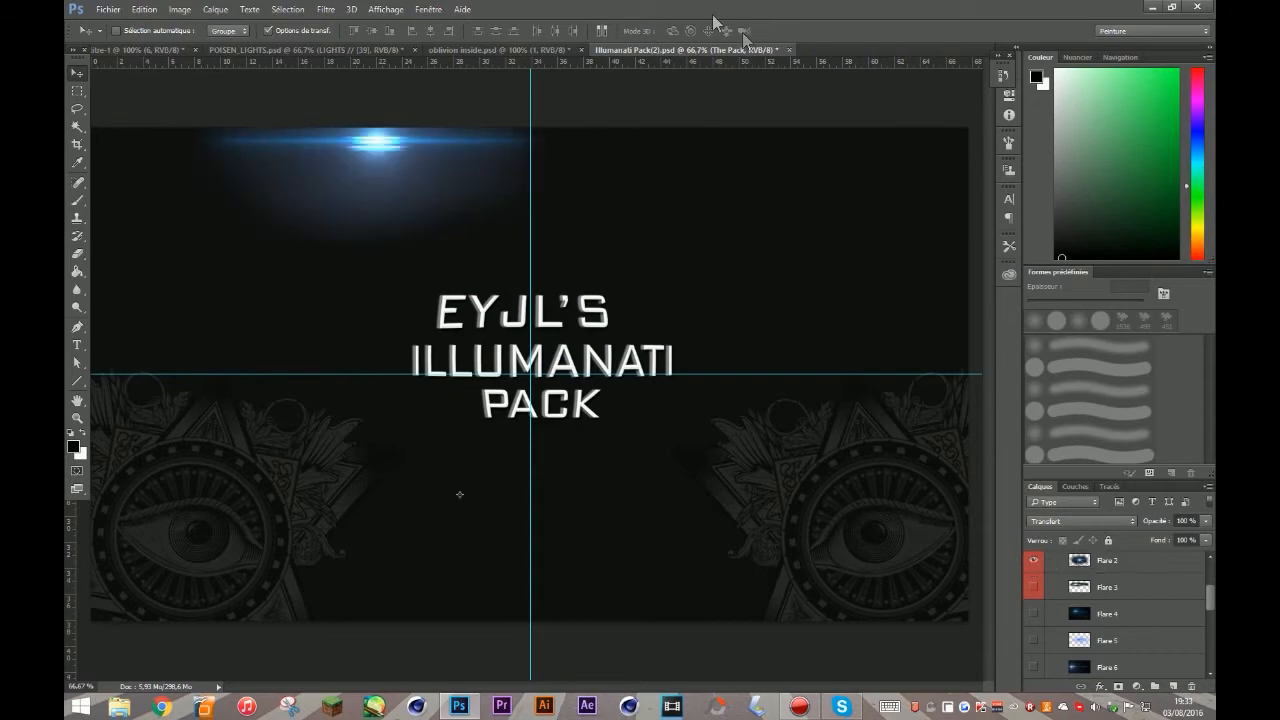
{"action": "left_click_drag", "start_coordinate": [668, 50], "coordinate": [474, 558]}
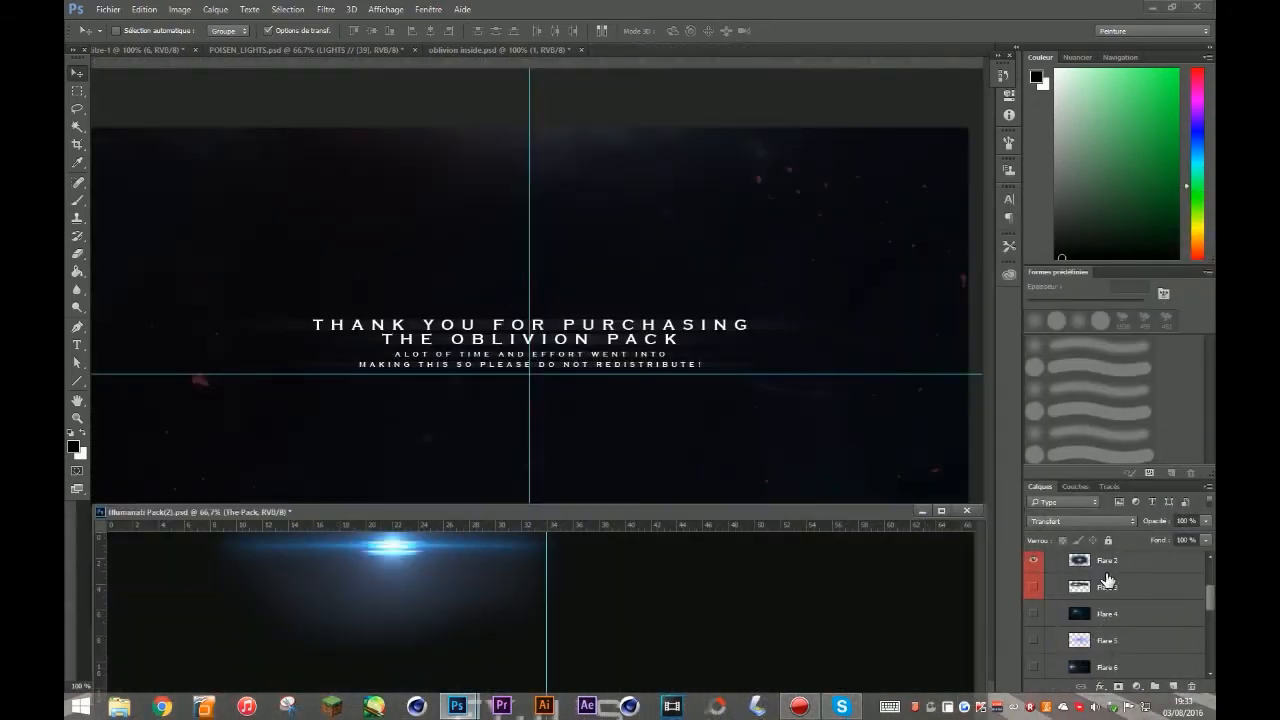
{"action": "left_click", "coordinate": [170, 50]}
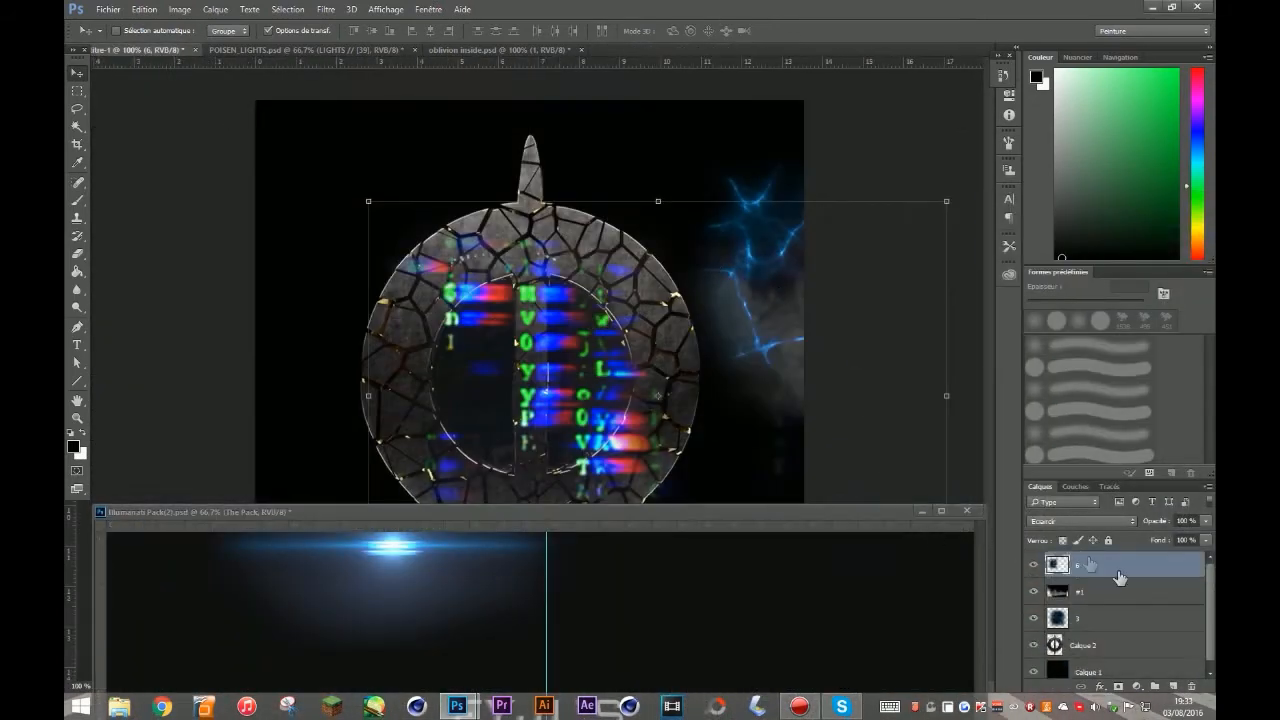
{"action": "left_click", "coordinate": [880, 511]}
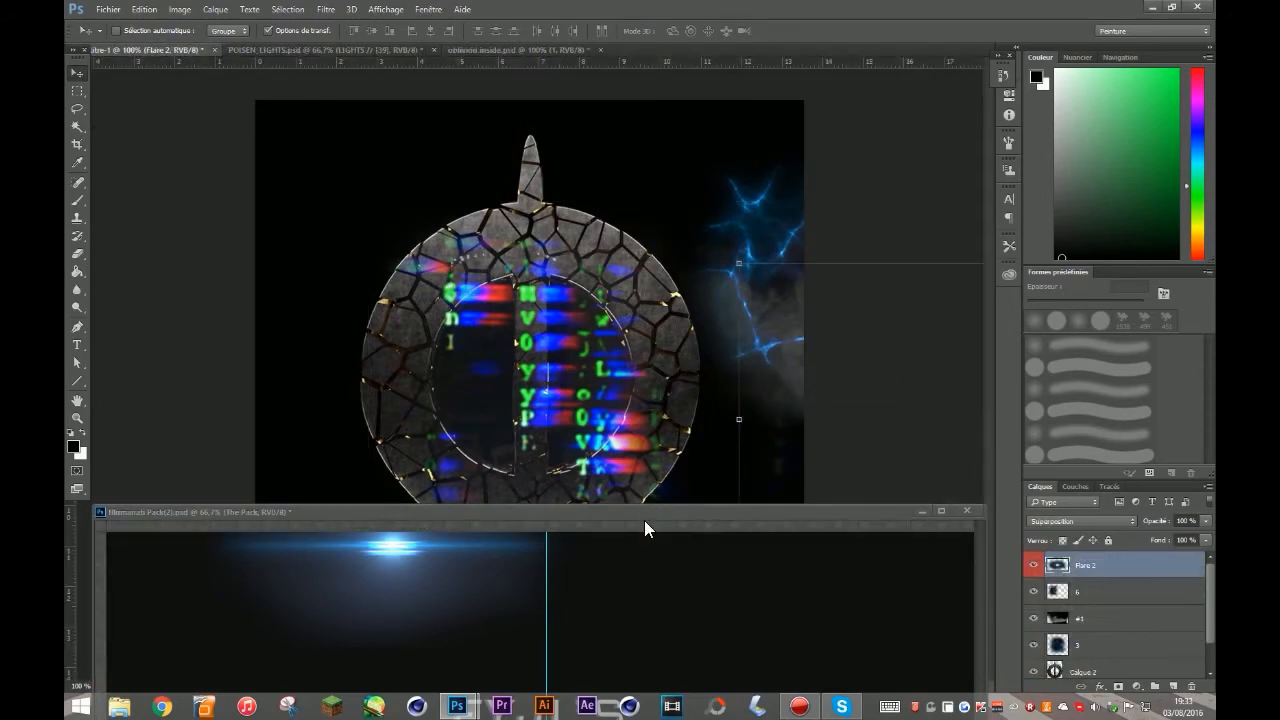
{"action": "left_click_drag", "start_coordinate": [652, 507], "coordinate": [748, 50]}
{"action": "left_click", "coordinate": [112, 46]}
{"action": "left_click_drag", "start_coordinate": [906, 427], "coordinate": [506, 215]}
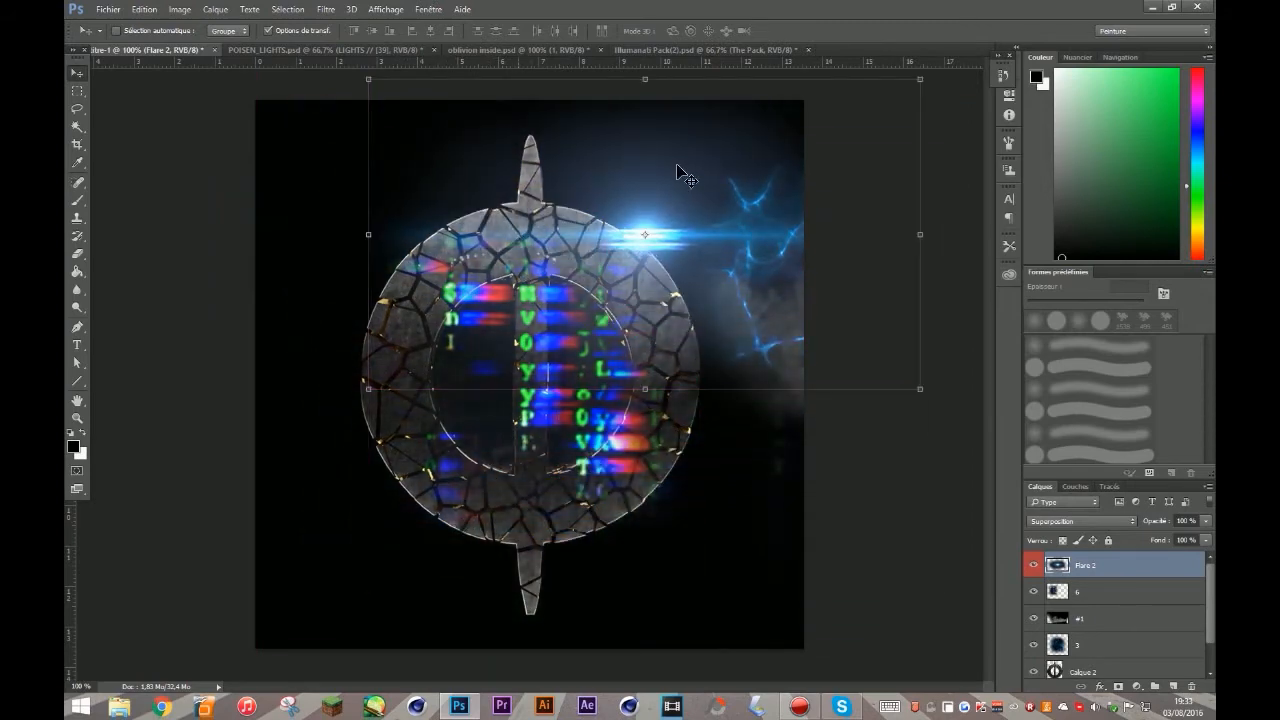
Recolour Flare 2 yellow-green with Hue/Saturation at hue -123, saturation -13 and lightness +1, and shift it slightly up and left
{"action": "left_click", "coordinate": [179, 11]}
{"action": "mouse_move", "coordinate": [310, 47]}
{"action": "left_click", "coordinate": [395, 115]}
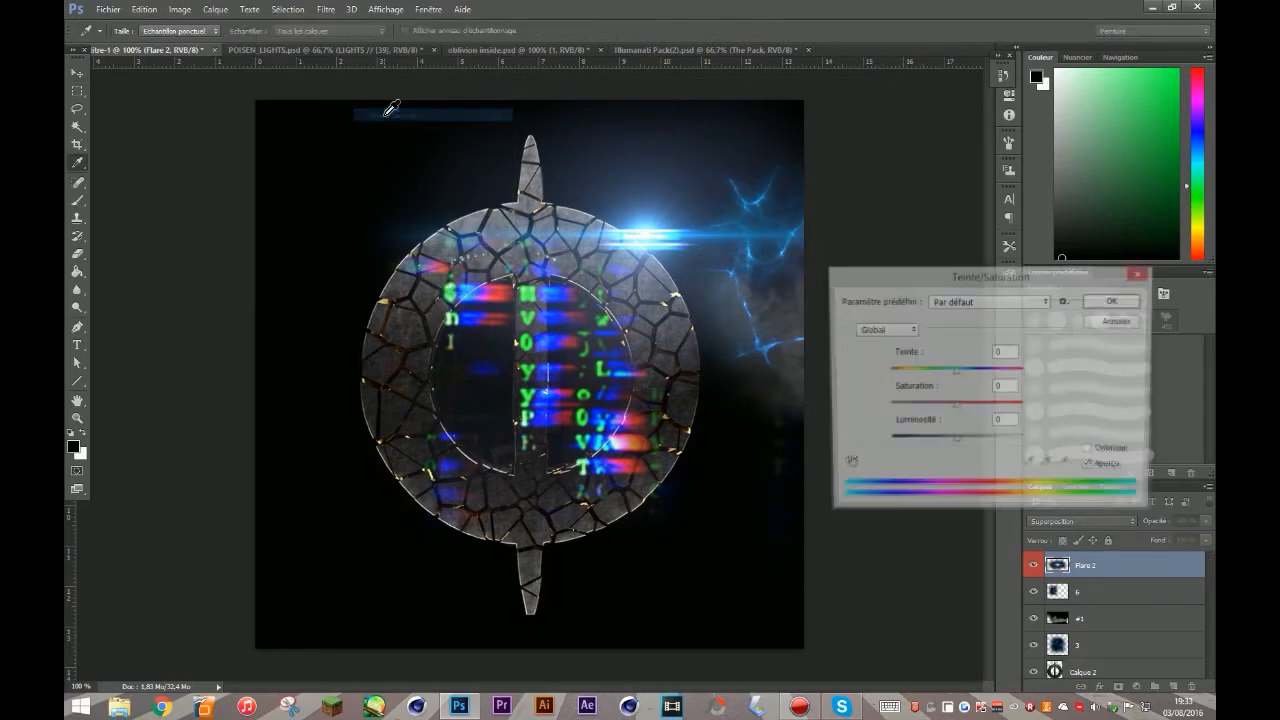
{"action": "left_click_drag", "start_coordinate": [955, 372], "coordinate": [948, 416]}
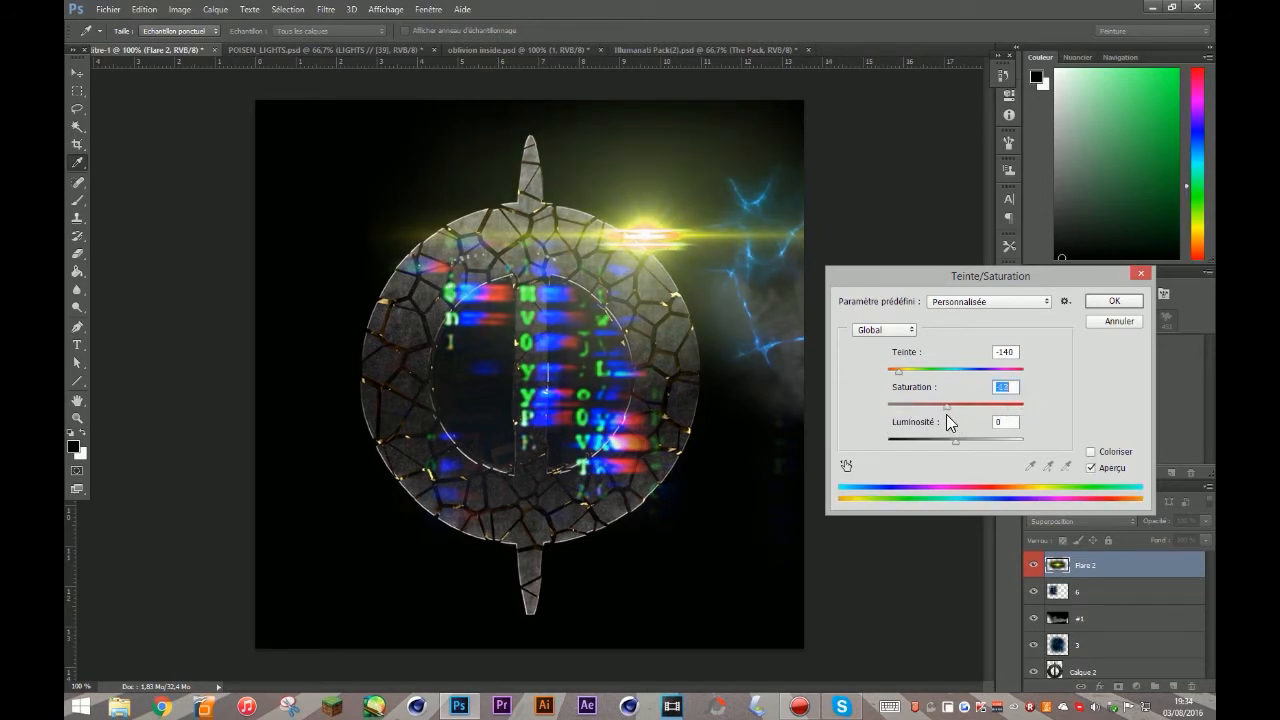
{"action": "left_click_drag", "start_coordinate": [922, 370], "coordinate": [896, 390]}
{"action": "left_click_drag", "start_coordinate": [898, 390], "coordinate": [902, 392]}
{"action": "mouse_move", "coordinate": [955, 441]}
{"action": "left_mouse_down"}
{"action": "mouse_move", "coordinate": [942, 438]}
{"action": "mouse_move", "coordinate": [956, 438]}
{"action": "left_mouse_up"}
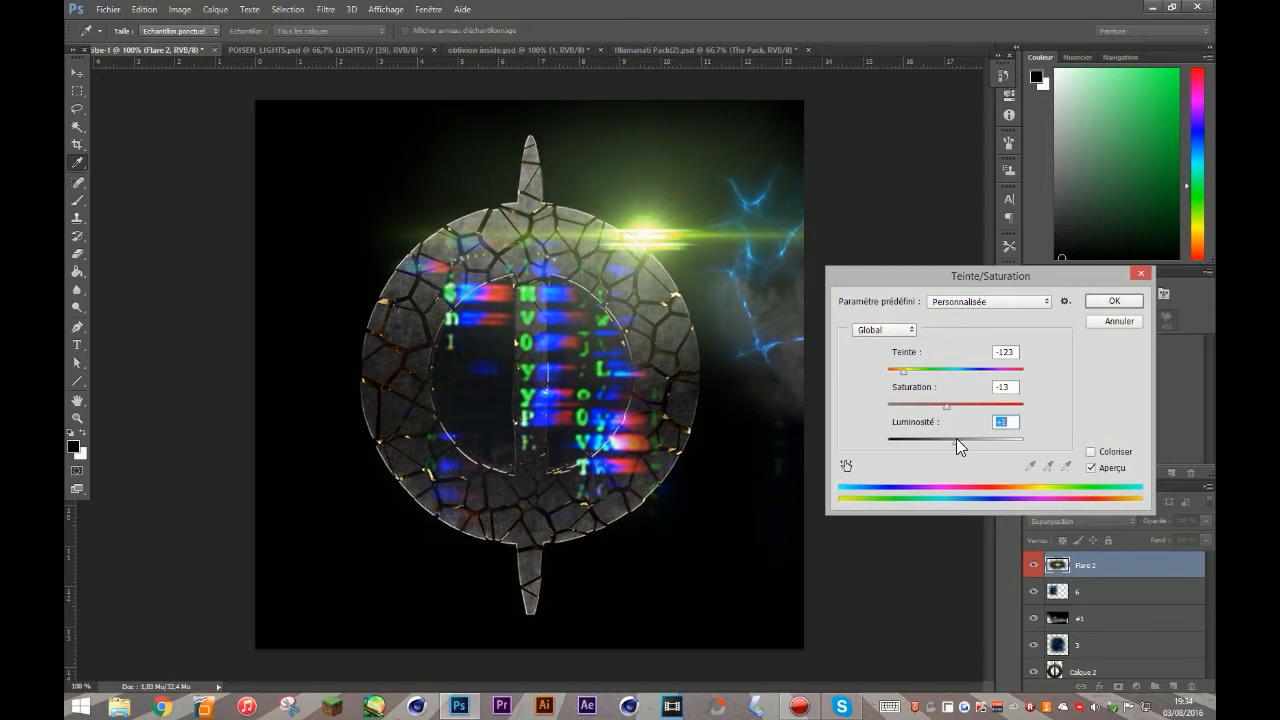
{"action": "left_click", "coordinate": [1104, 303]}
{"action": "key", "text": "v"}
{"action": "mouse_move", "coordinate": [668, 255]}
{"action": "left_mouse_down"}
{"action": "mouse_move", "coordinate": [715, 240]}
{"action": "mouse_move", "coordinate": [644, 245]}
{"action": "mouse_move", "coordinate": [671, 243]}
{"action": "left_mouse_up"}
Scale the glitch layer 6 down to about 38%, place it over the ring's right side and reduce its opacity to 16%
{"action": "left_click", "coordinate": [1086, 592]}
{"action": "left_click_drag", "start_coordinate": [548, 388], "coordinate": [471, 414]}
{"action": "left_click_drag", "start_coordinate": [873, 228], "coordinate": [771, 383]}
{"action": "mouse_move", "coordinate": [813, 428]}
{"action": "left_mouse_down"}
{"action": "mouse_move", "coordinate": [795, 512]}
{"action": "mouse_move", "coordinate": [835, 518]}
{"action": "mouse_move", "coordinate": [812, 442]}
{"action": "left_mouse_up"}
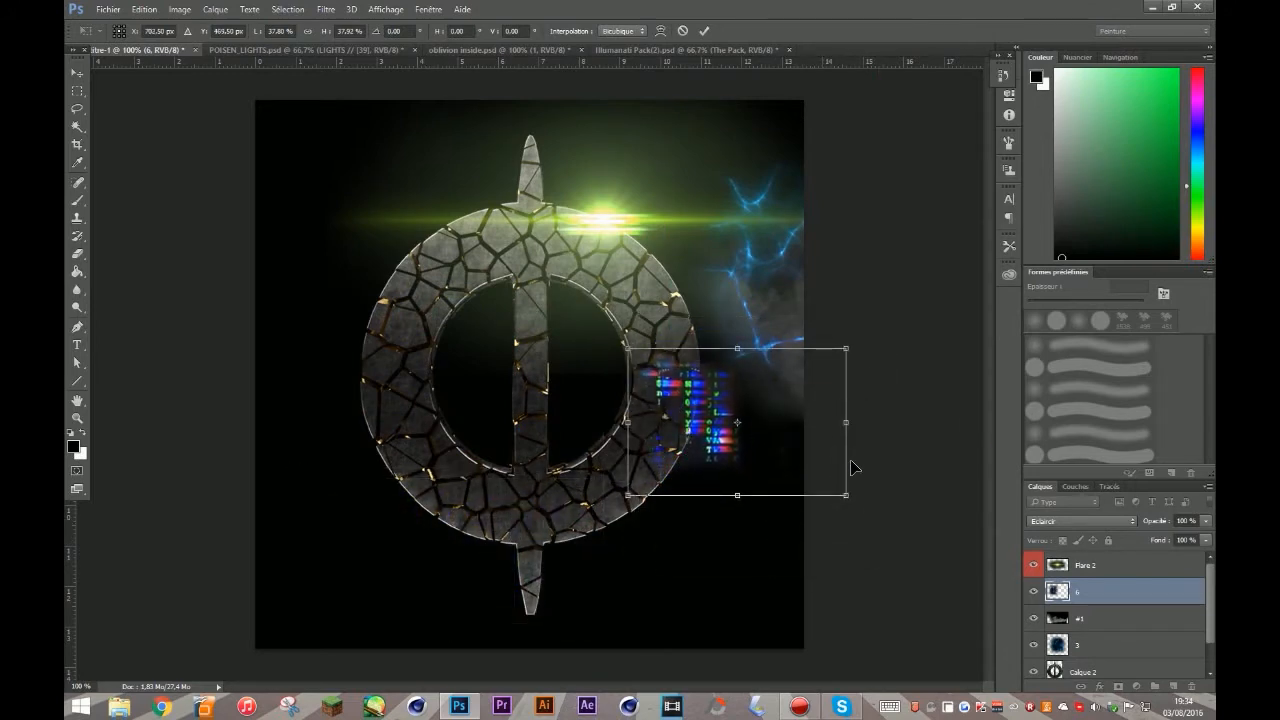
{"action": "left_click_drag", "start_coordinate": [1162, 534], "coordinate": [1154, 536]}
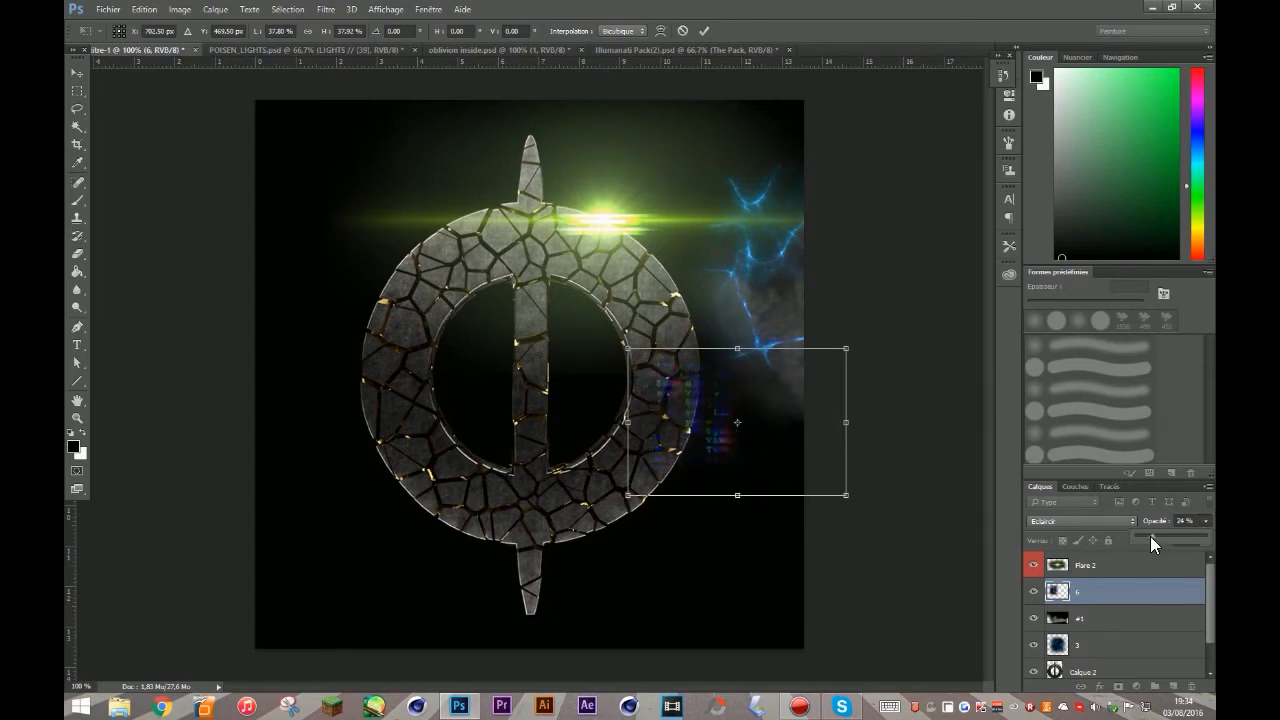
Enlarge the glitch layer 6 to about 156% so it spreads over the logo and the right part of the canvas
{"action": "left_click_drag", "start_coordinate": [630, 352], "coordinate": [78, 2]}
{"action": "left_click_drag", "start_coordinate": [297, 185], "coordinate": [626, 299]}
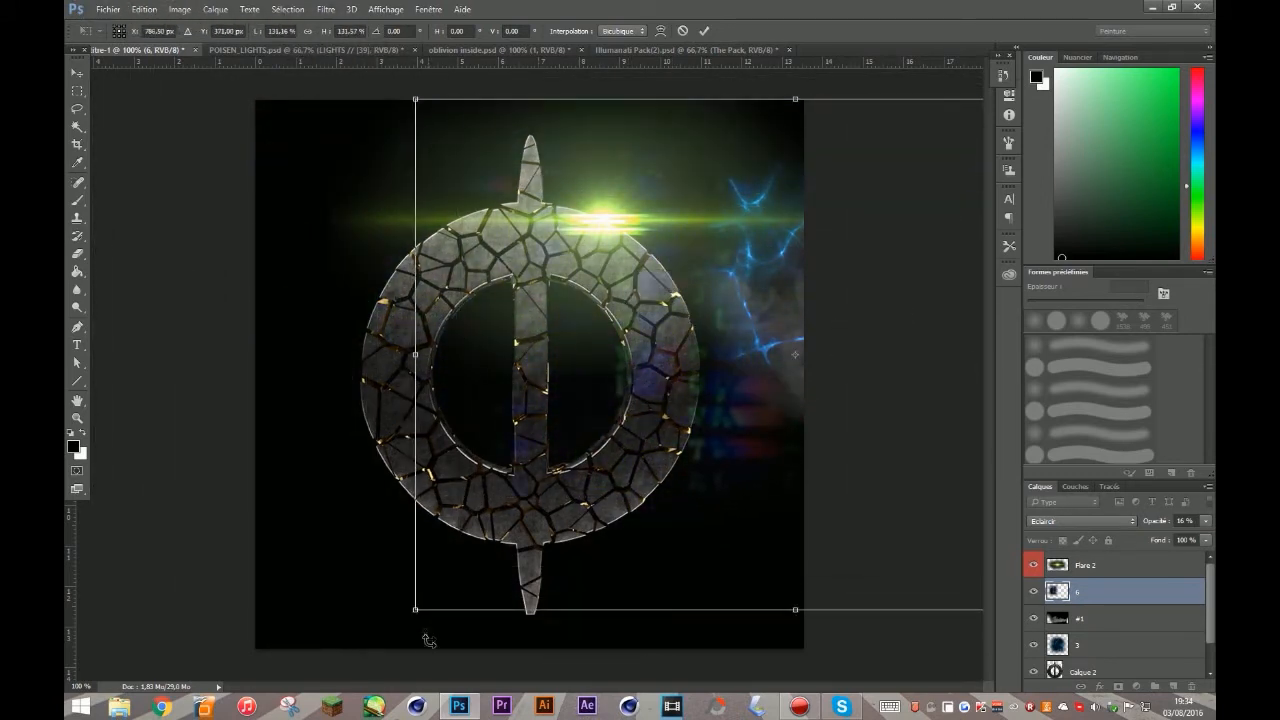
{"action": "left_click_drag", "start_coordinate": [414, 610], "coordinate": [482, 592], "text": "shift"}
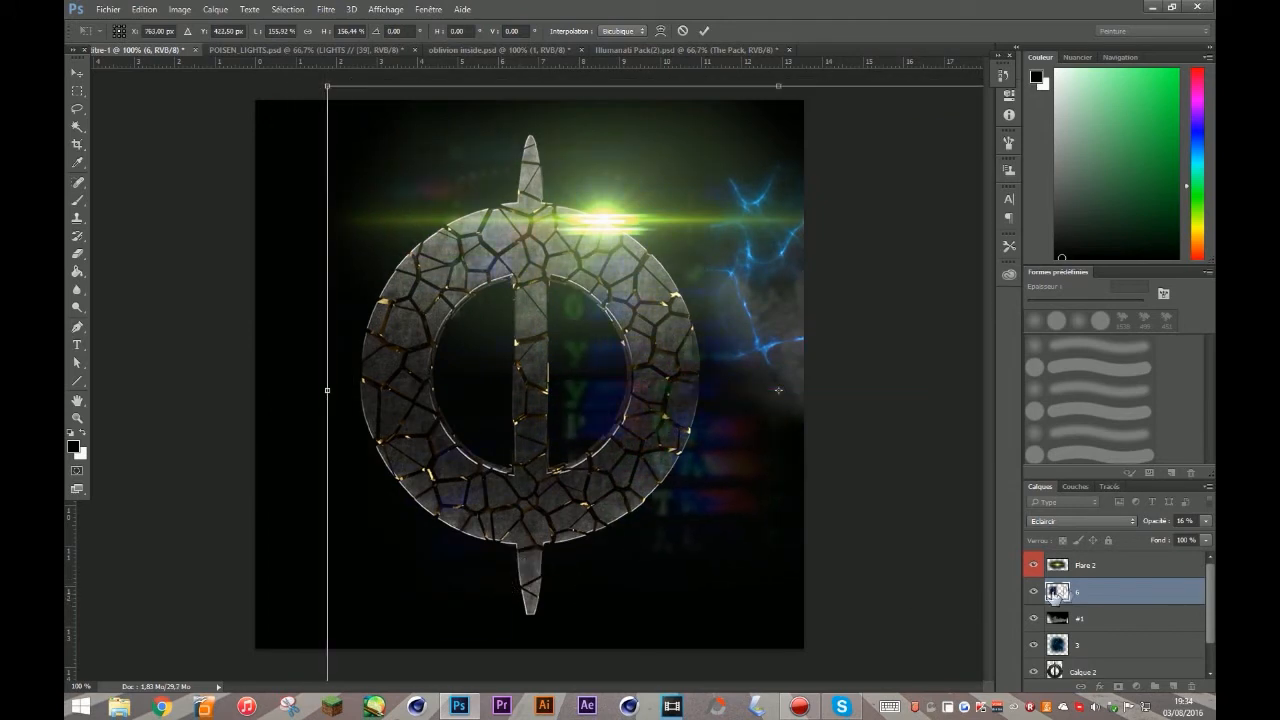
{"action": "left_click", "coordinate": [704, 31]}
Enlarge the blue lightning layer 3 to about 190% and centre it over the ring
{"action": "left_click", "coordinate": [1082, 651]}
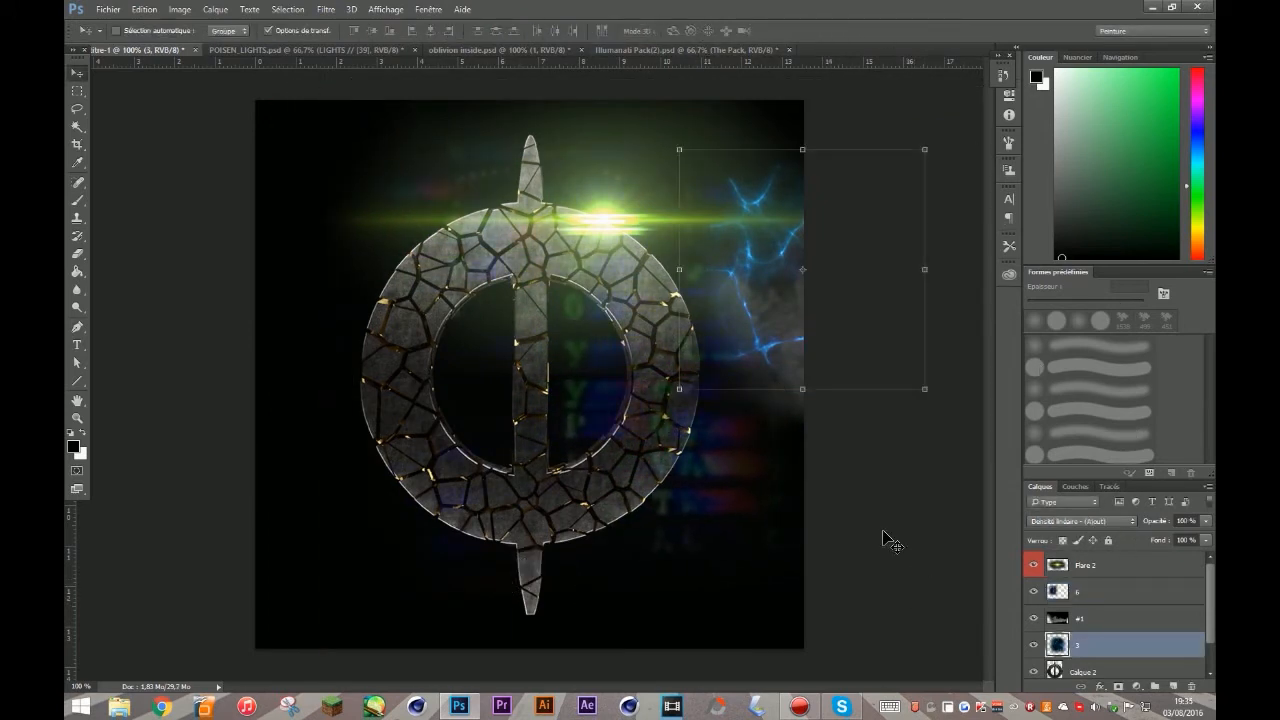
{"action": "left_click_drag", "start_coordinate": [774, 295], "coordinate": [868, 652]}
{"action": "left_click_drag", "start_coordinate": [638, 533], "coordinate": [577, 432]}
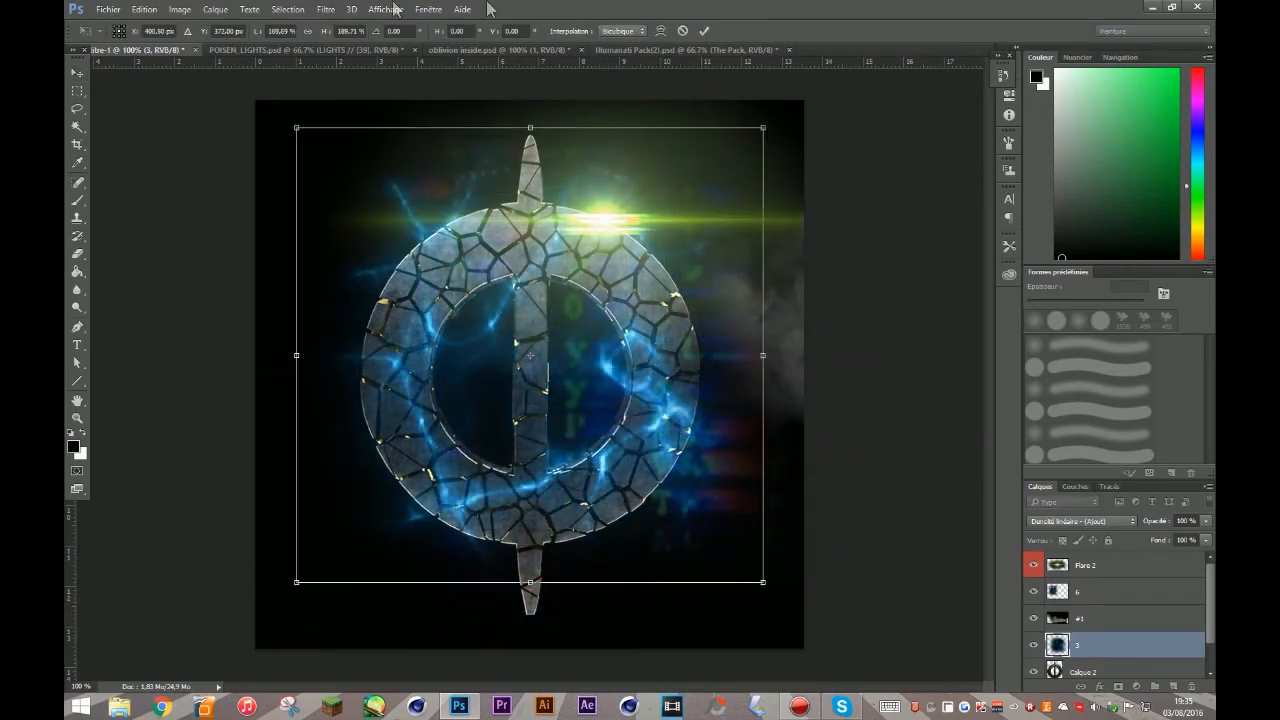
{"action": "left_click", "coordinate": [704, 31]}
Shift the lightning layer 3 to yellow with a Hue/Saturation adjustment
{"action": "mouse_move", "coordinate": [196, 45]}
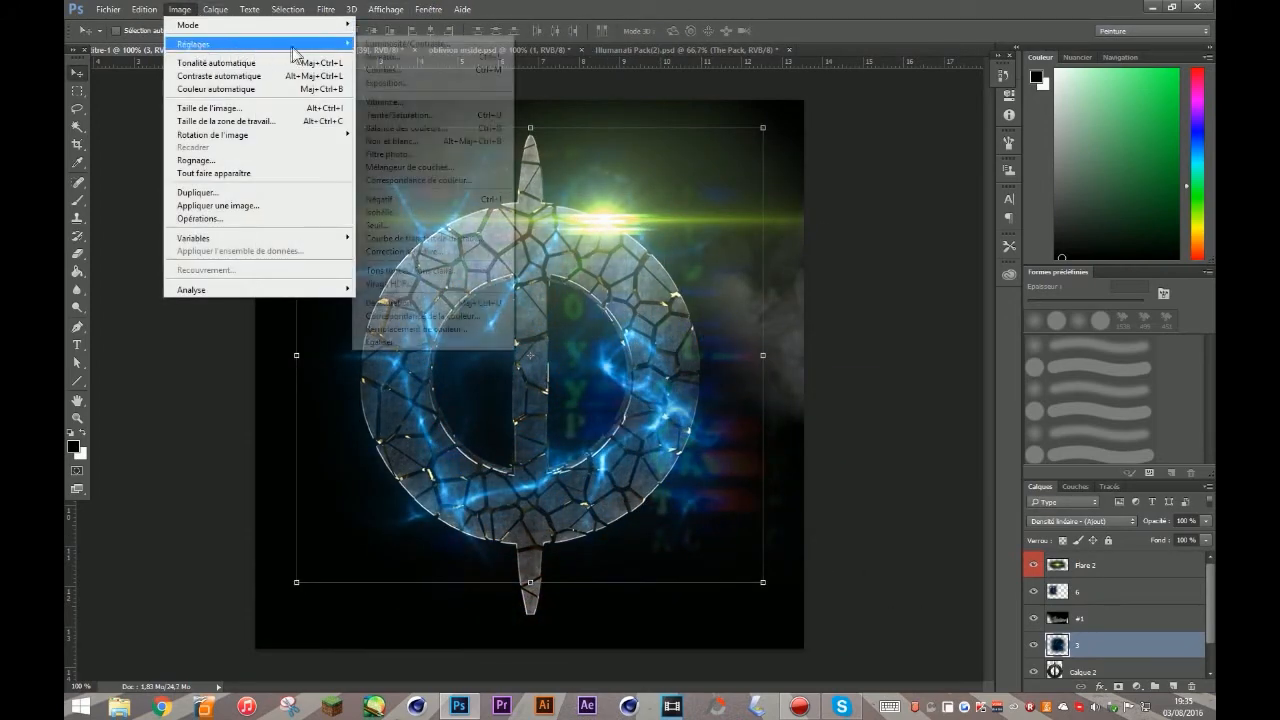
{"action": "left_click", "coordinate": [450, 118]}
{"action": "left_click_drag", "start_coordinate": [955, 371], "coordinate": [896, 377]}
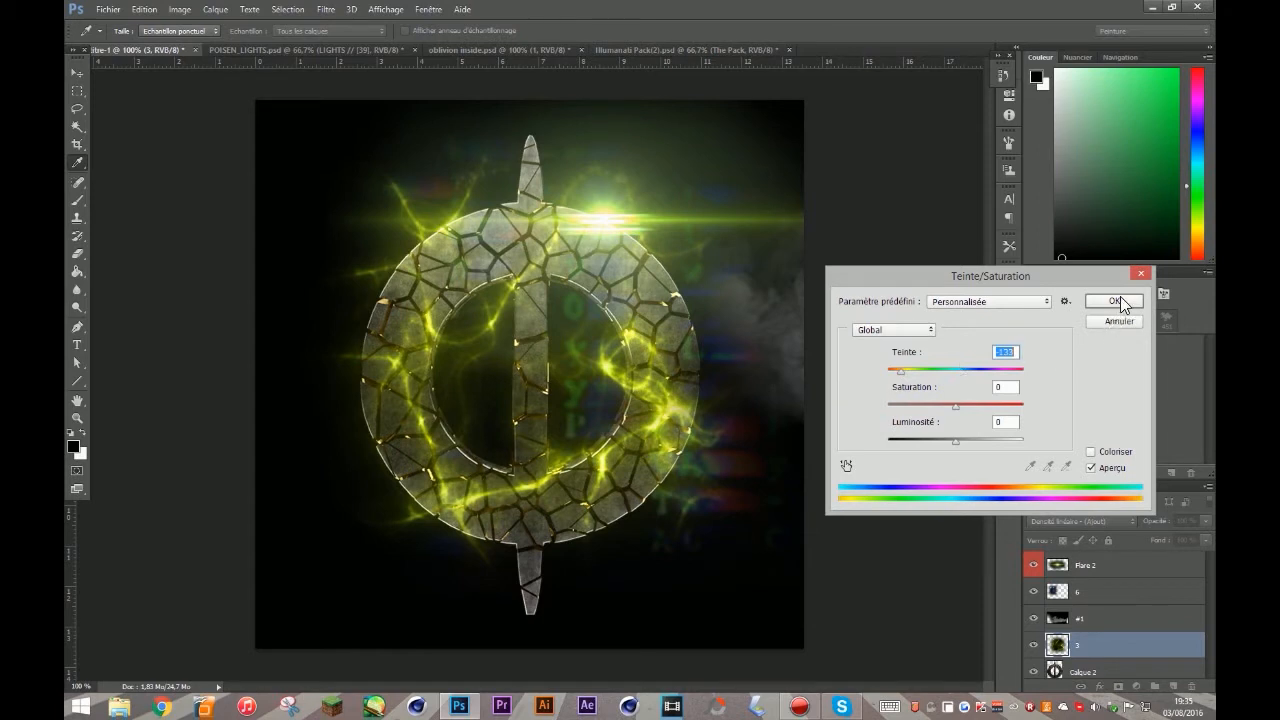
{"action": "left_click", "coordinate": [1119, 299]}
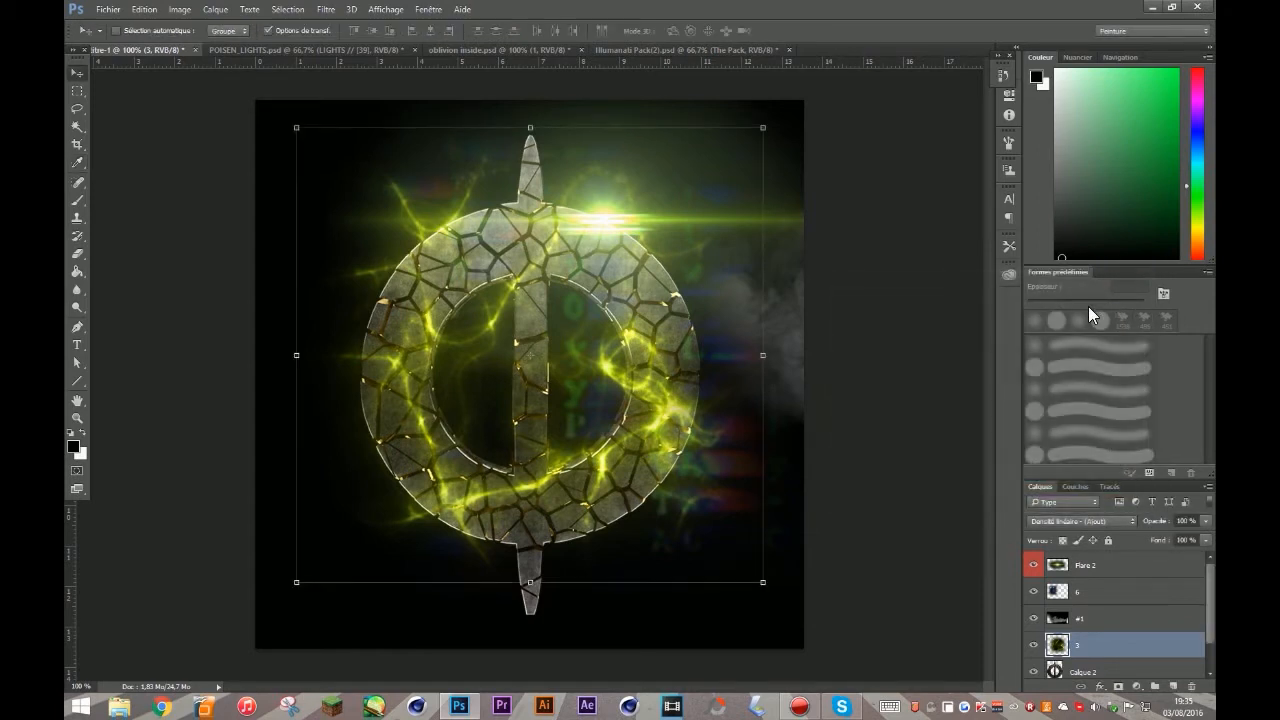
Apply a second Hue/Saturation adjustment to the lightning layer 3, shifting its hue to orange
{"action": "left_click", "coordinate": [180, 9]}
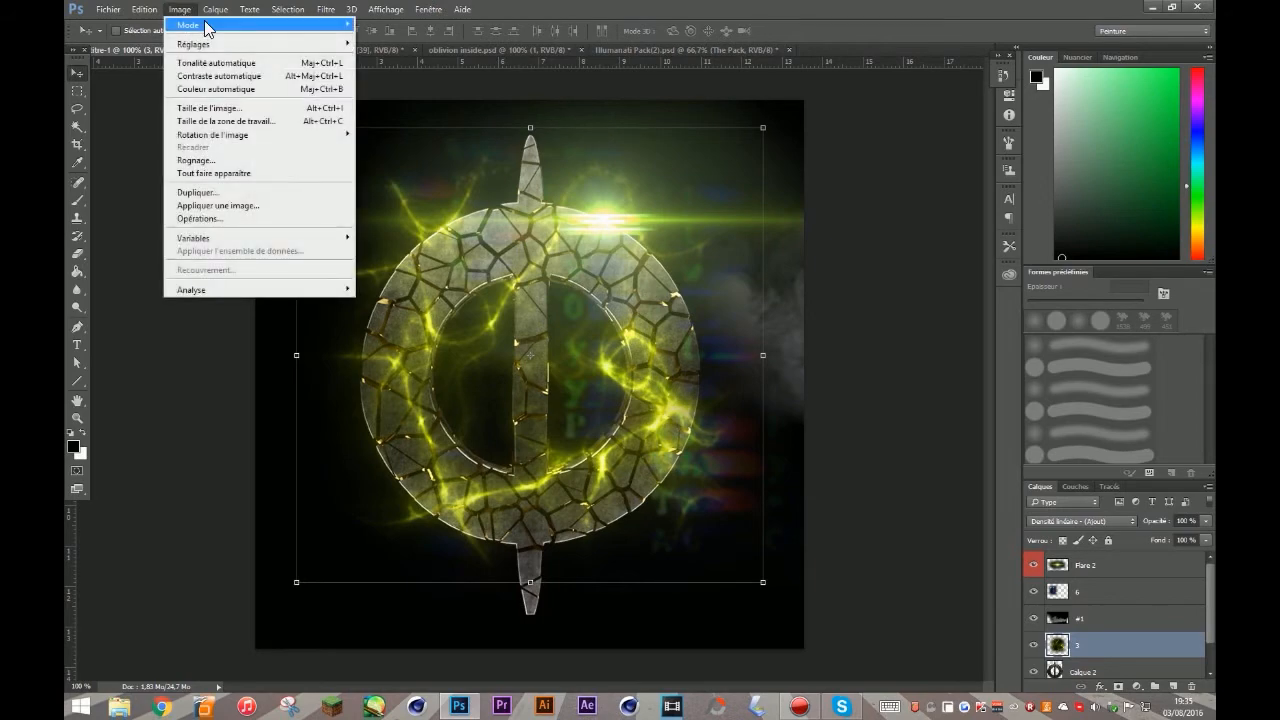
{"action": "mouse_move", "coordinate": [310, 46]}
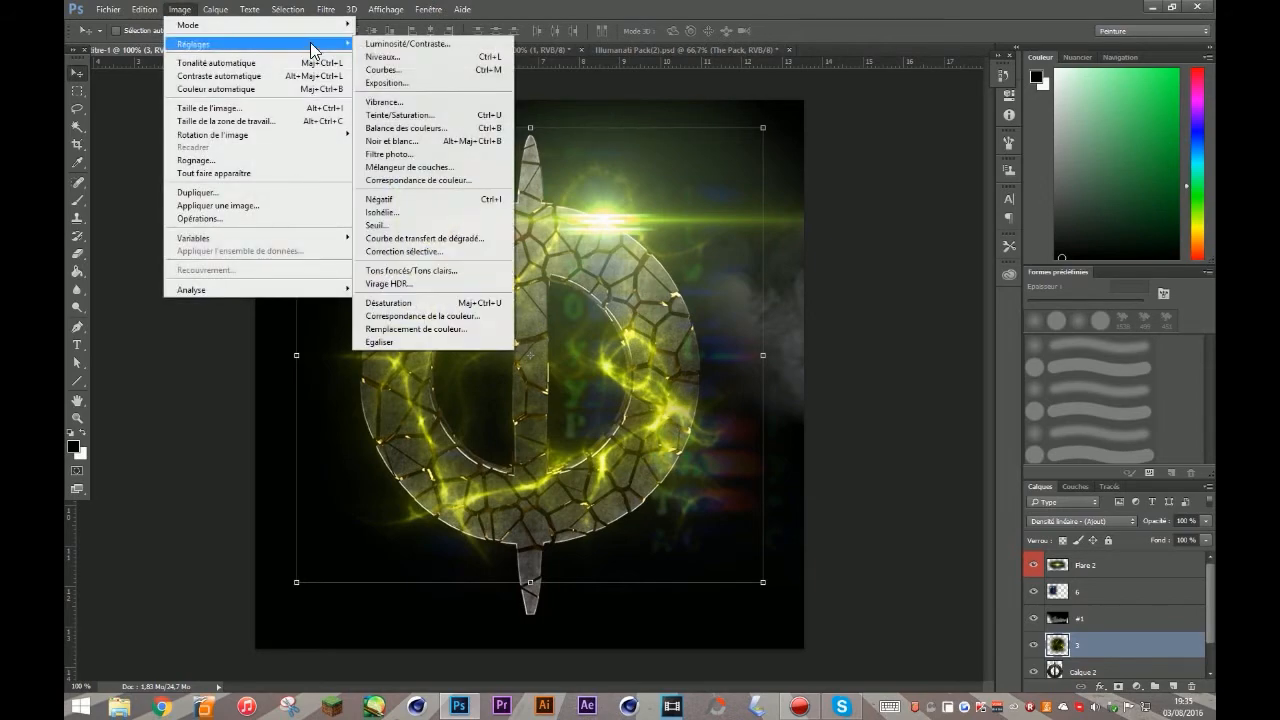
{"action": "left_click", "coordinate": [430, 114]}
{"action": "left_click", "coordinate": [905, 371]}
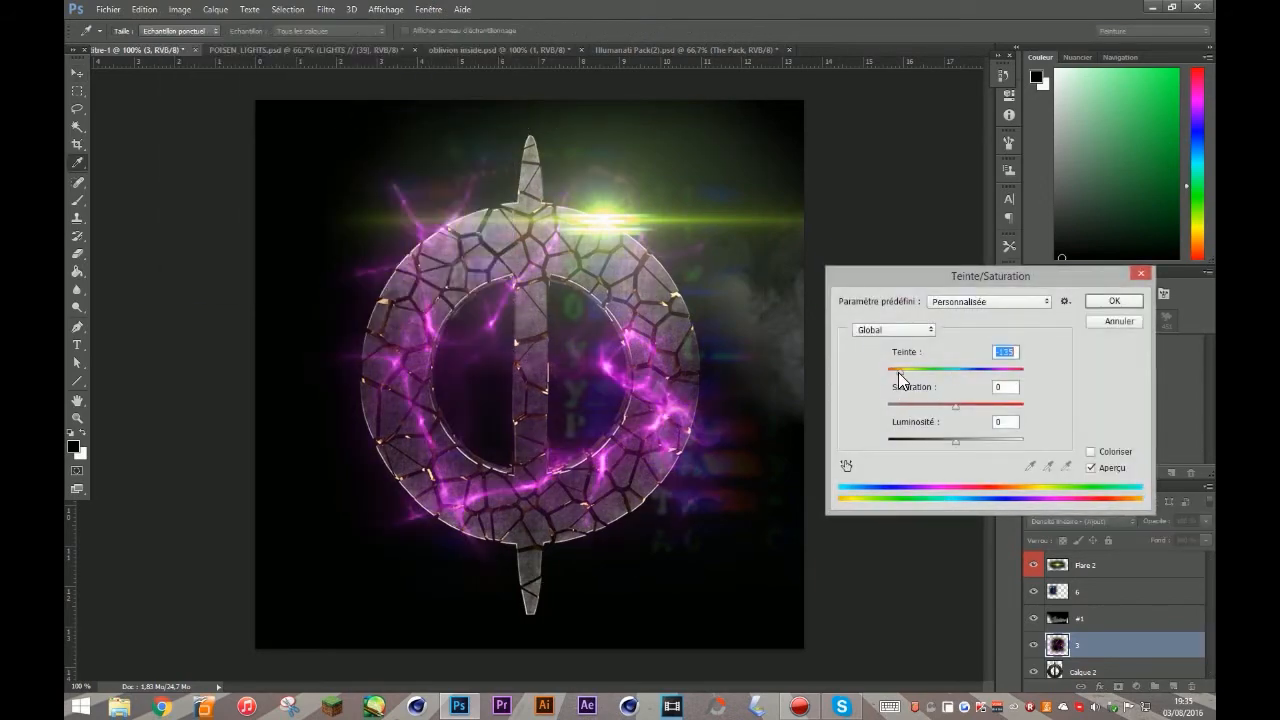
{"action": "left_click_drag", "start_coordinate": [903, 375], "coordinate": [936, 391]}
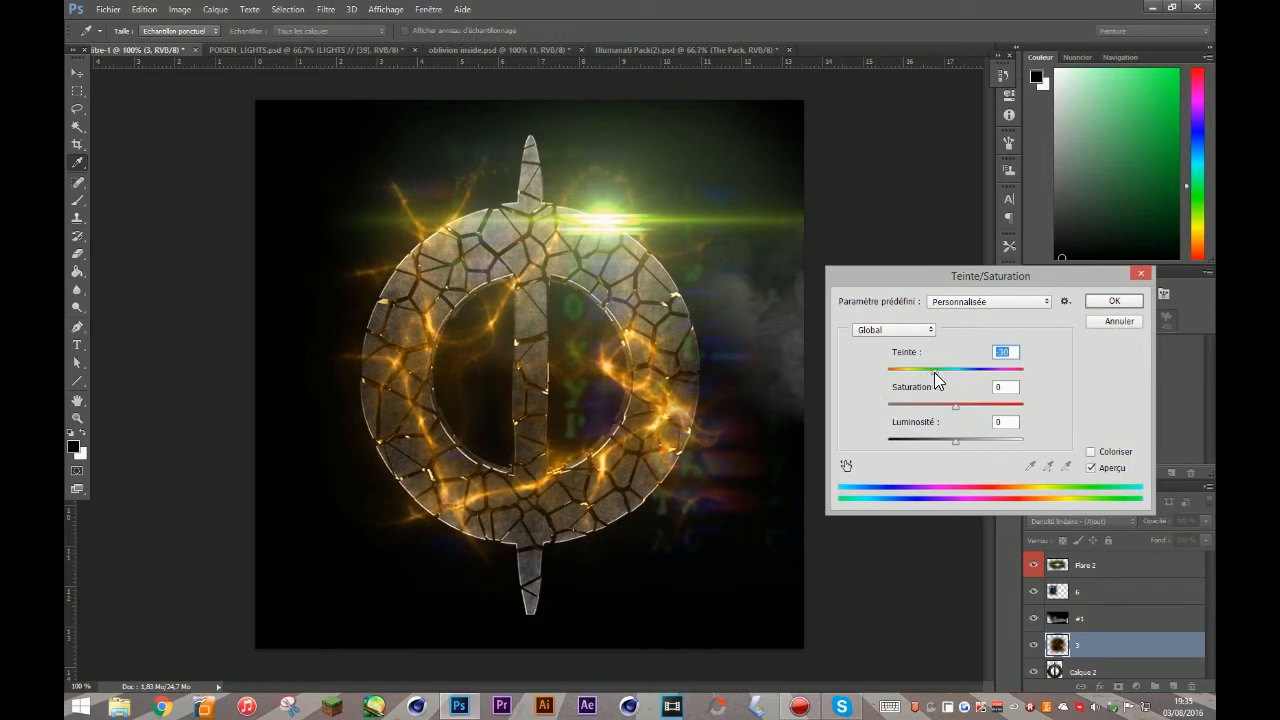
{"action": "left_click", "coordinate": [1114, 301]}
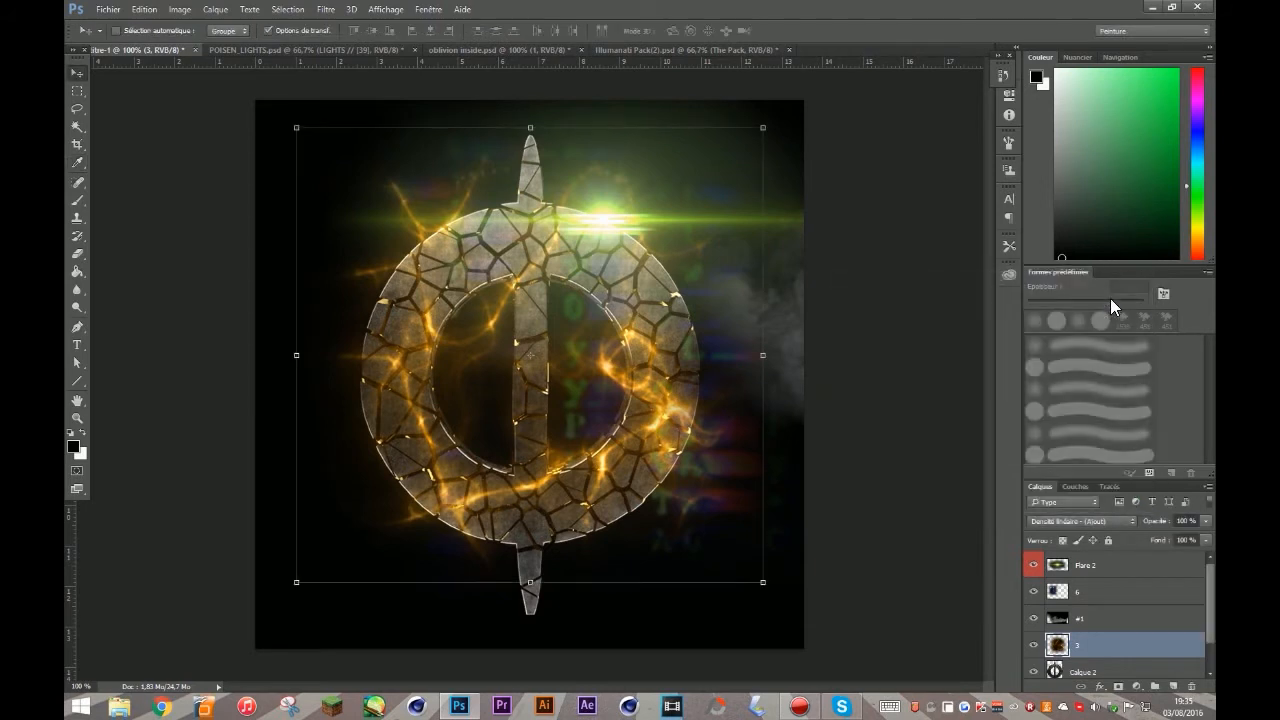
Delete the glitch layer 6 and move the smoke layer #1 beneath the logo layer Calque 2
{"action": "left_click", "coordinate": [1098, 594]}
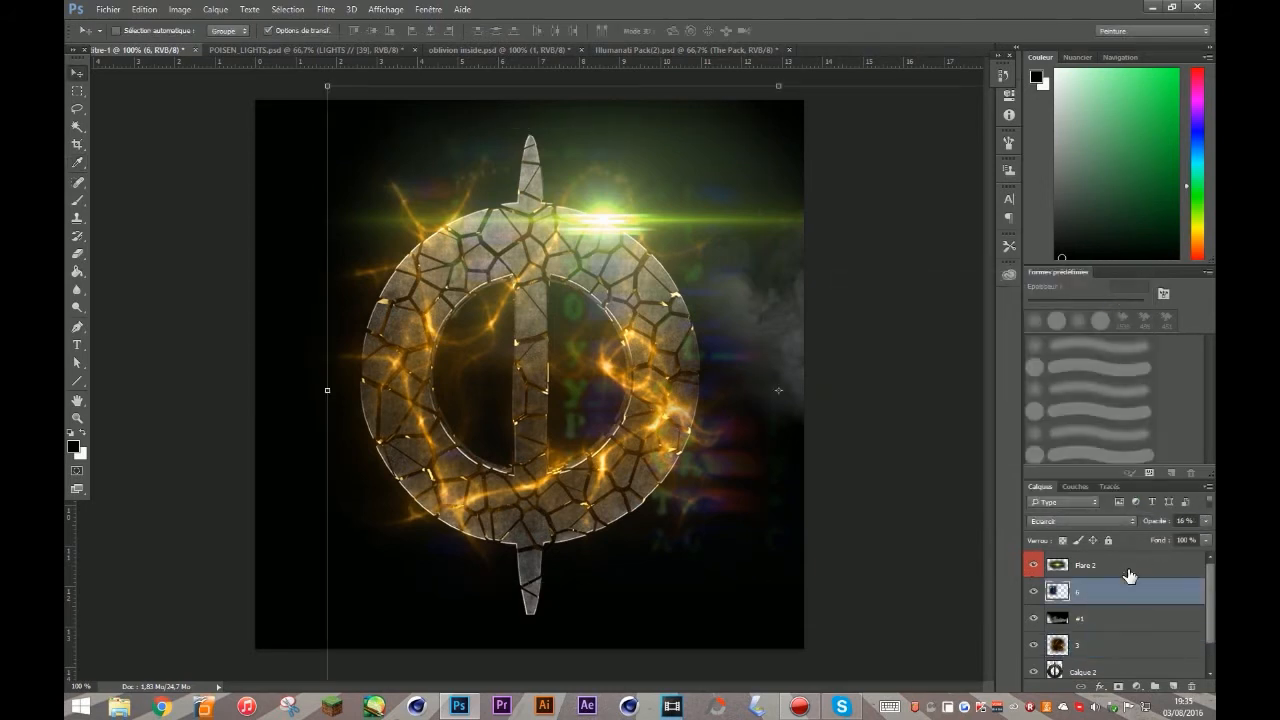
{"action": "key", "text": "Delete"}
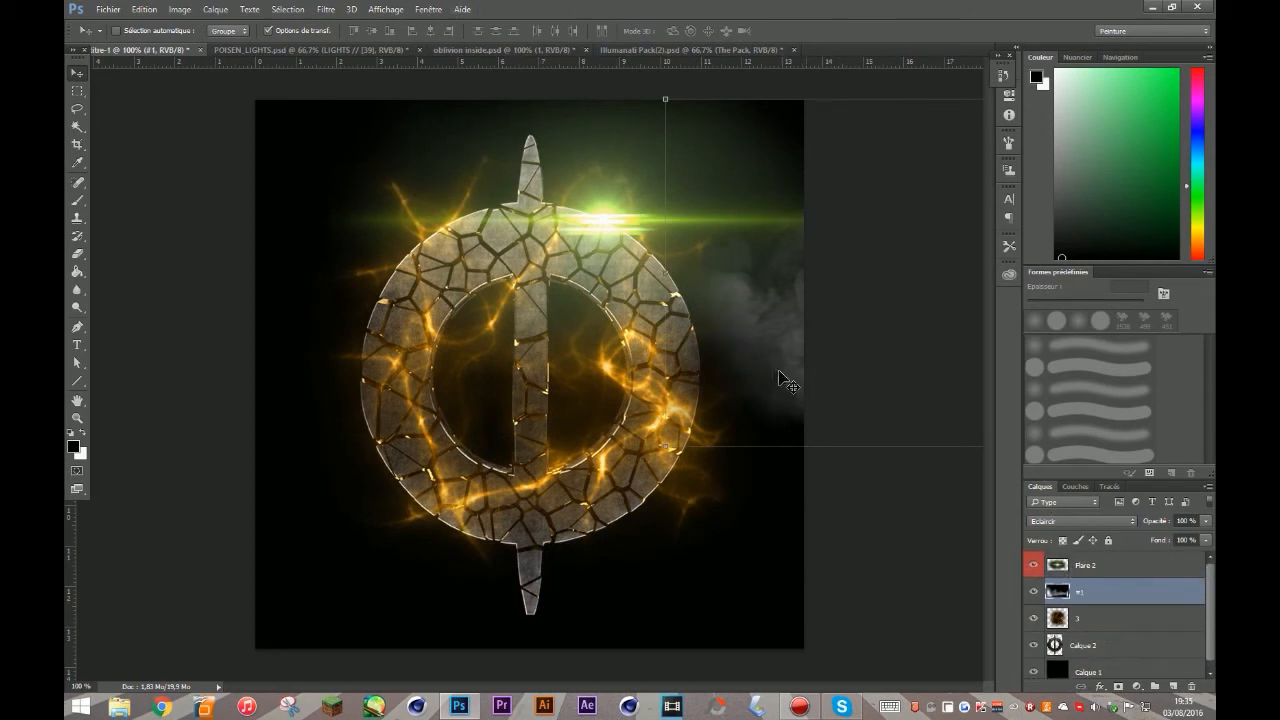
{"action": "left_click_drag", "start_coordinate": [1103, 596], "coordinate": [1104, 657]}
Stretch the smoke layer #1 to about 150% wide and 276% high so it fills the canvas, and set its opacity to 13%
{"action": "left_click_drag", "start_coordinate": [780, 330], "coordinate": [345, 265]}
{"action": "key", "text": "ctrl+t"}
{"action": "left_click_drag", "start_coordinate": [515, 403], "coordinate": [570, 668]}
{"action": "left_click_drag", "start_coordinate": [674, 500], "coordinate": [702, 493]}
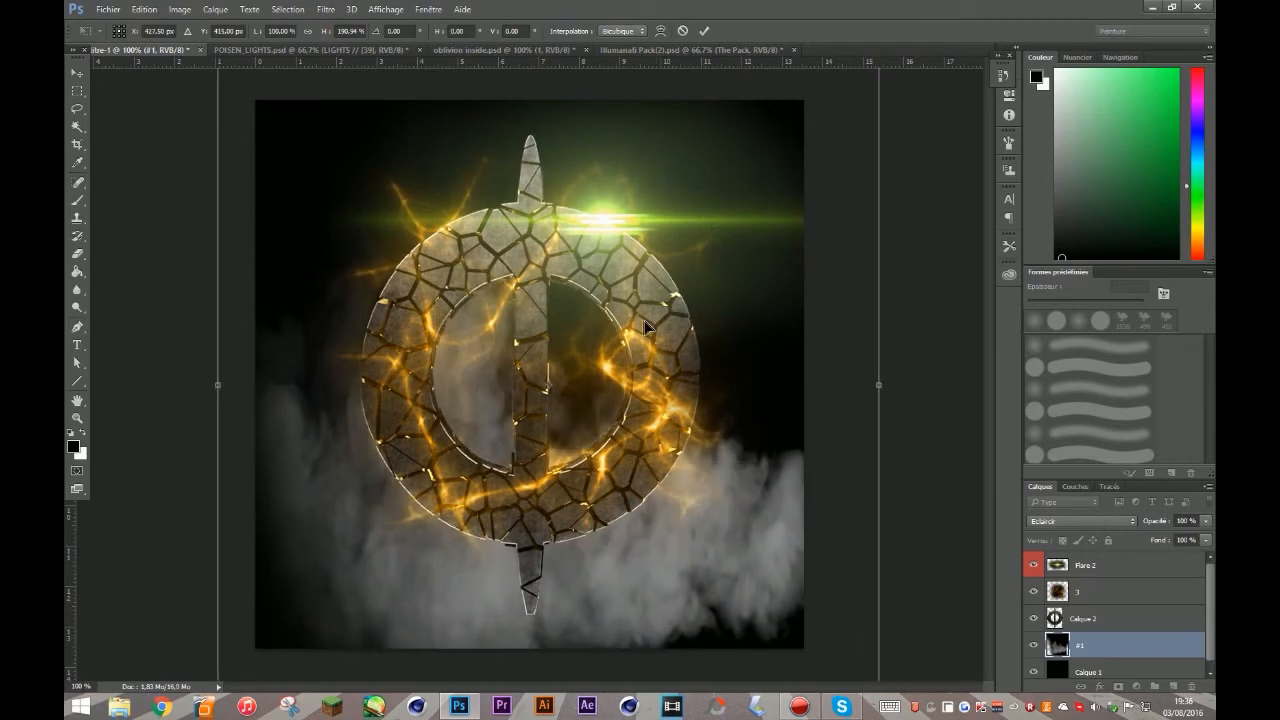
{"action": "left_click_drag", "start_coordinate": [615, 212], "coordinate": [624, 450]}
{"action": "left_click_drag", "start_coordinate": [557, 297], "coordinate": [612, 8]}
{"action": "left_click_drag", "start_coordinate": [886, 484], "coordinate": [1212, 478]}
{"action": "left_click_drag", "start_coordinate": [583, 652], "coordinate": [580, 298]}
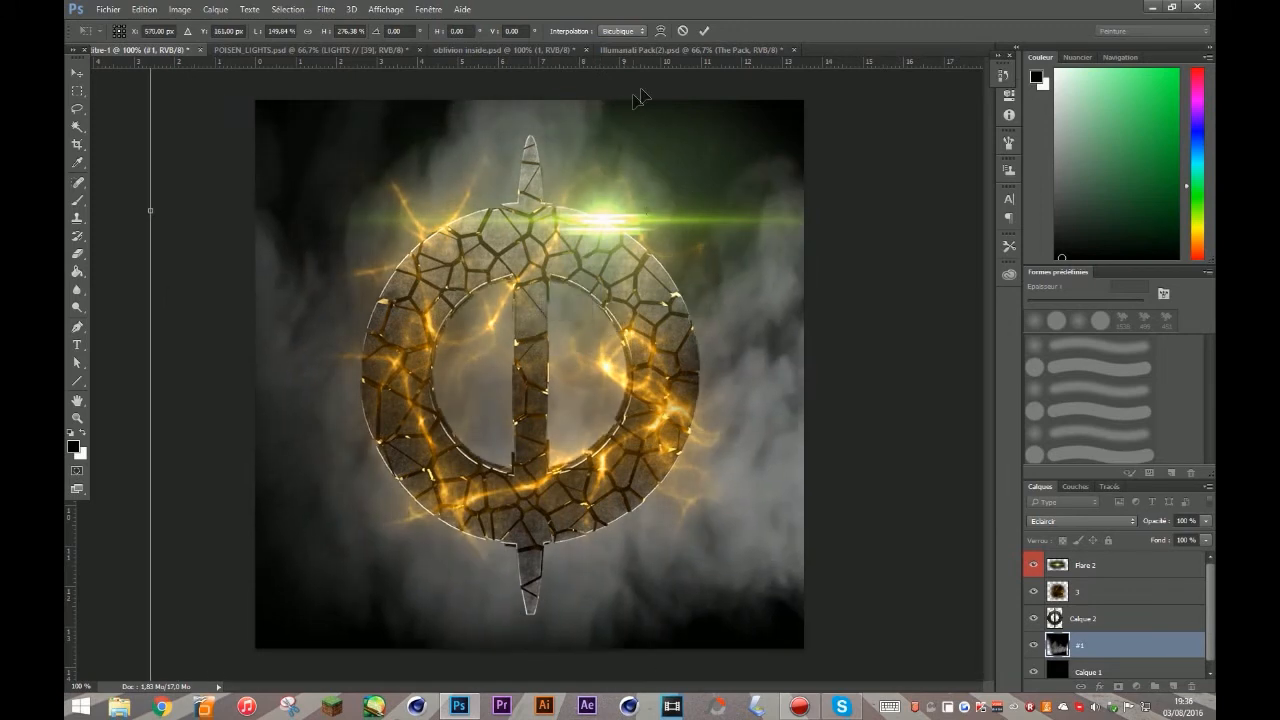
{"action": "left_click", "coordinate": [707, 30]}
{"action": "left_click", "coordinate": [1205, 521]}
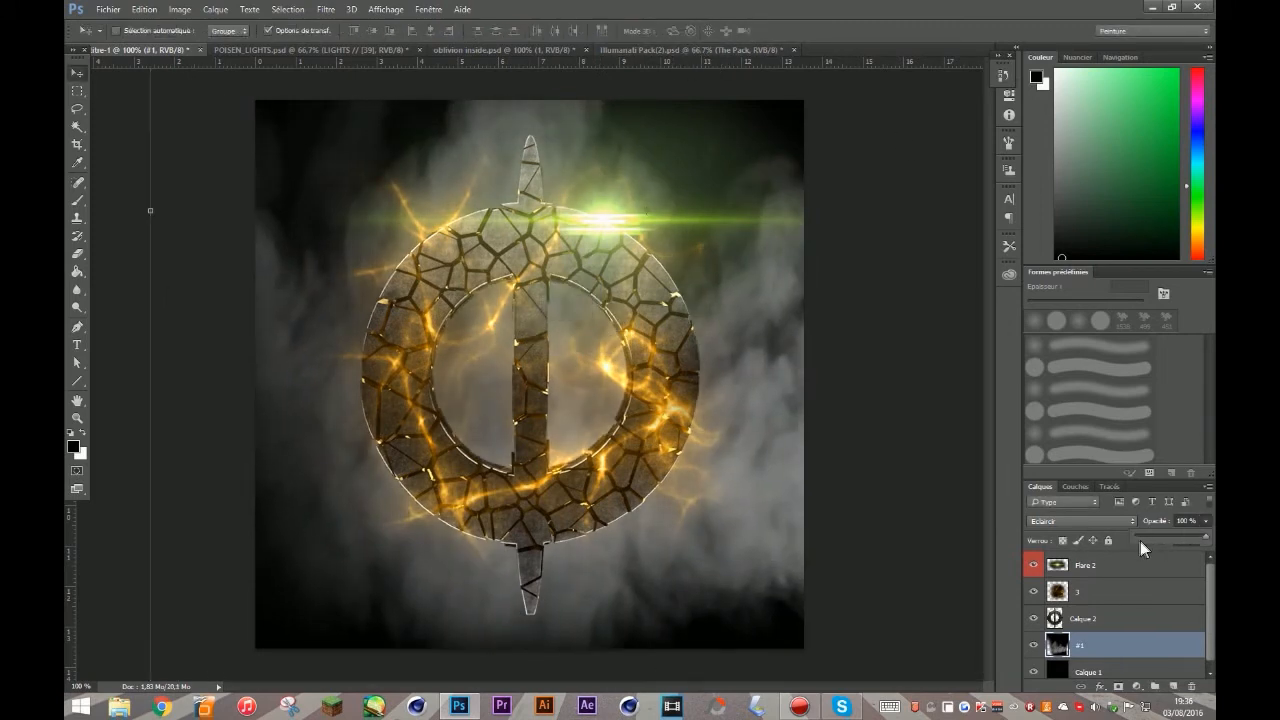
{"action": "left_click_drag", "start_coordinate": [1138, 540], "coordinate": [1144, 532]}
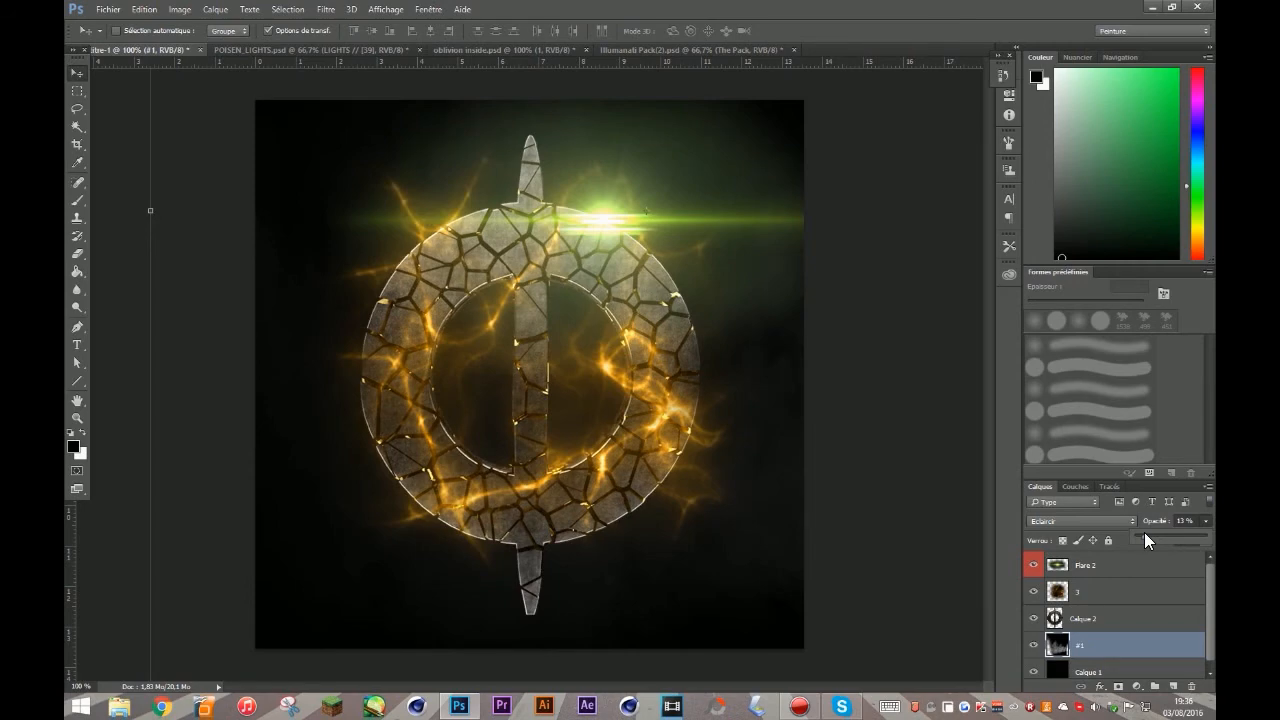
Look through the Illumanati, POISEN_LIGHTS and oblivion inside documents and check the oblivion pack's layer groups
{"action": "left_click", "coordinate": [640, 50]}
{"action": "left_click", "coordinate": [316, 49]}
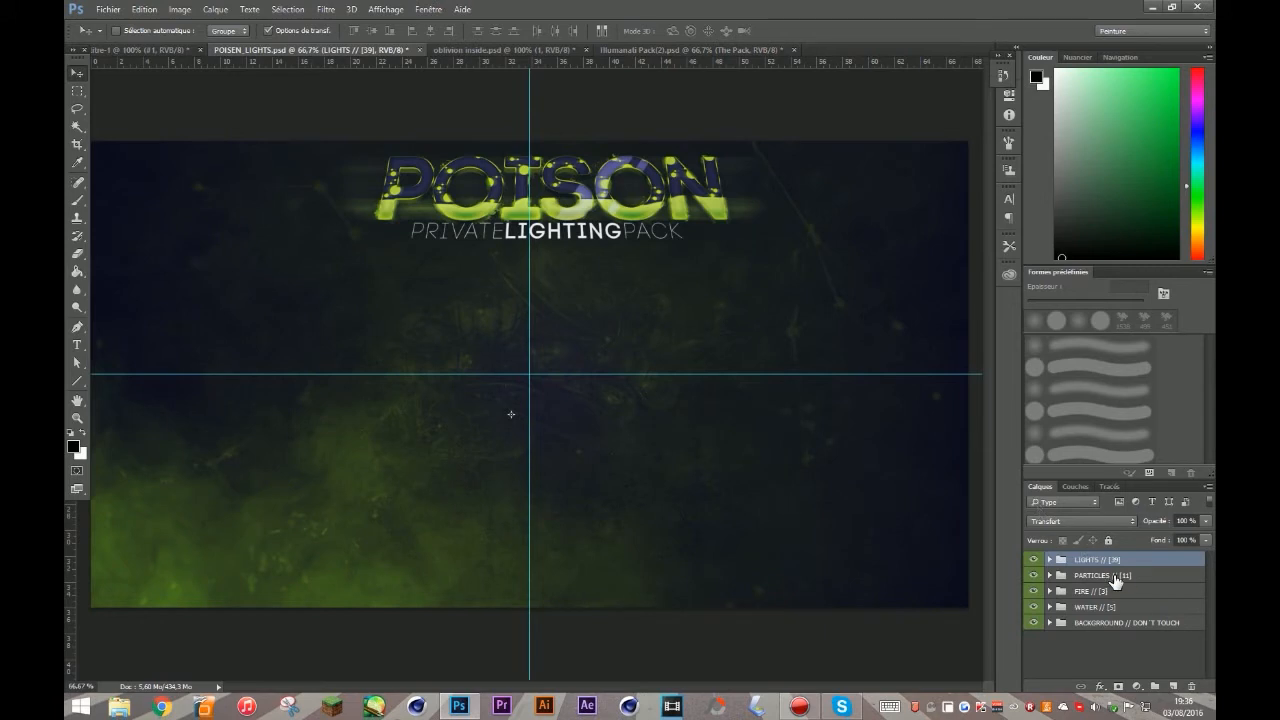
{"action": "left_click", "coordinate": [515, 50]}
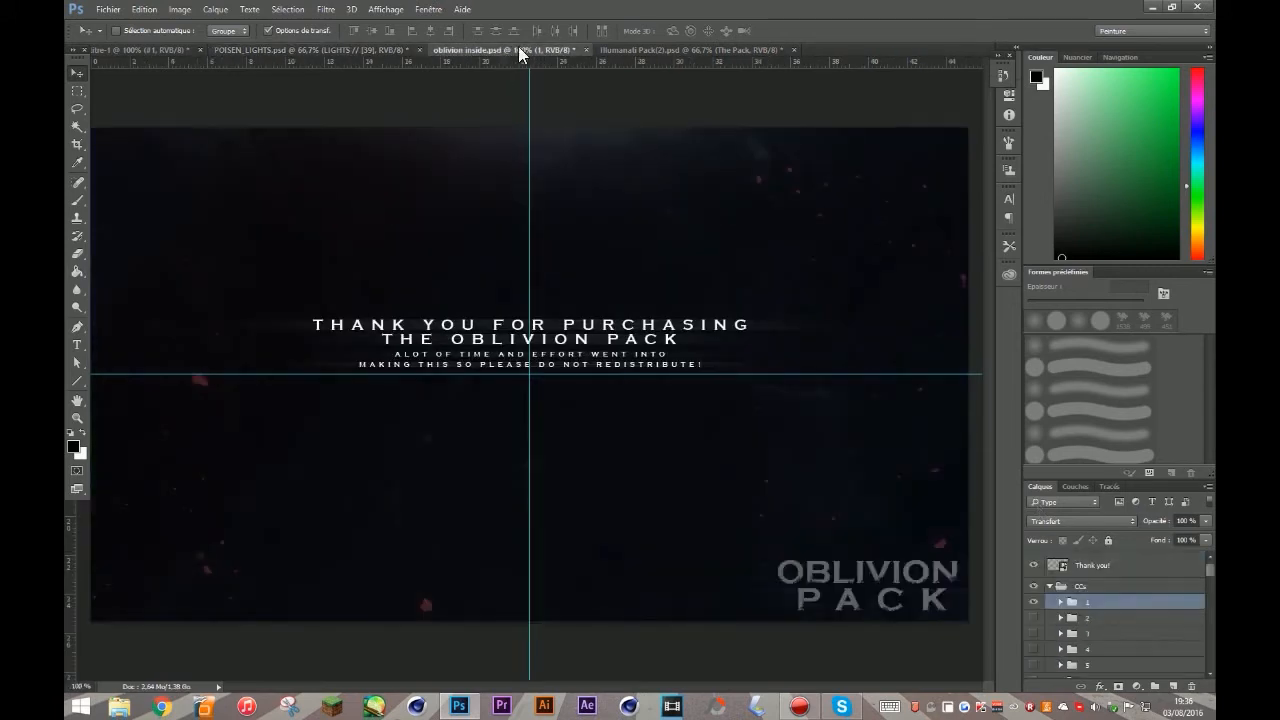
{"action": "left_click", "coordinate": [1049, 587]}
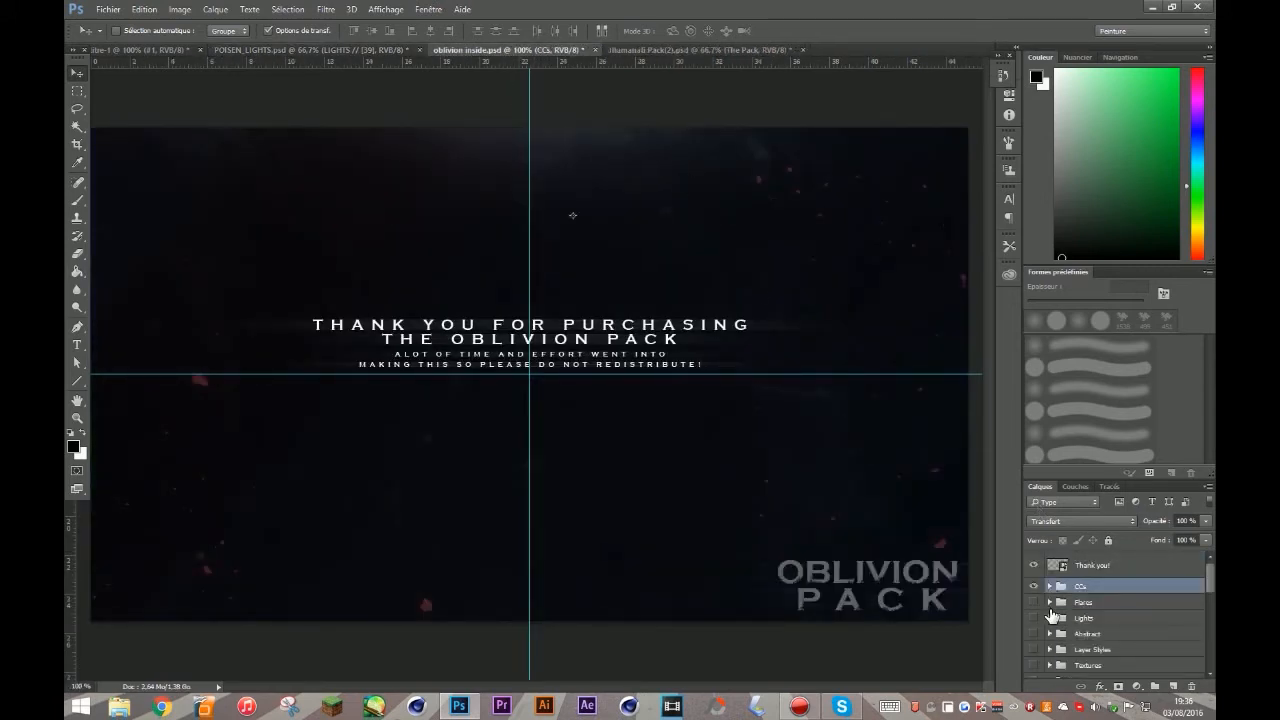
{"action": "left_click", "coordinate": [1049, 586]}
Preview groups 1 to 4 inside the oblivion pack's CCs group, leaving them all hidden
{"action": "left_click", "coordinate": [1035, 603]}
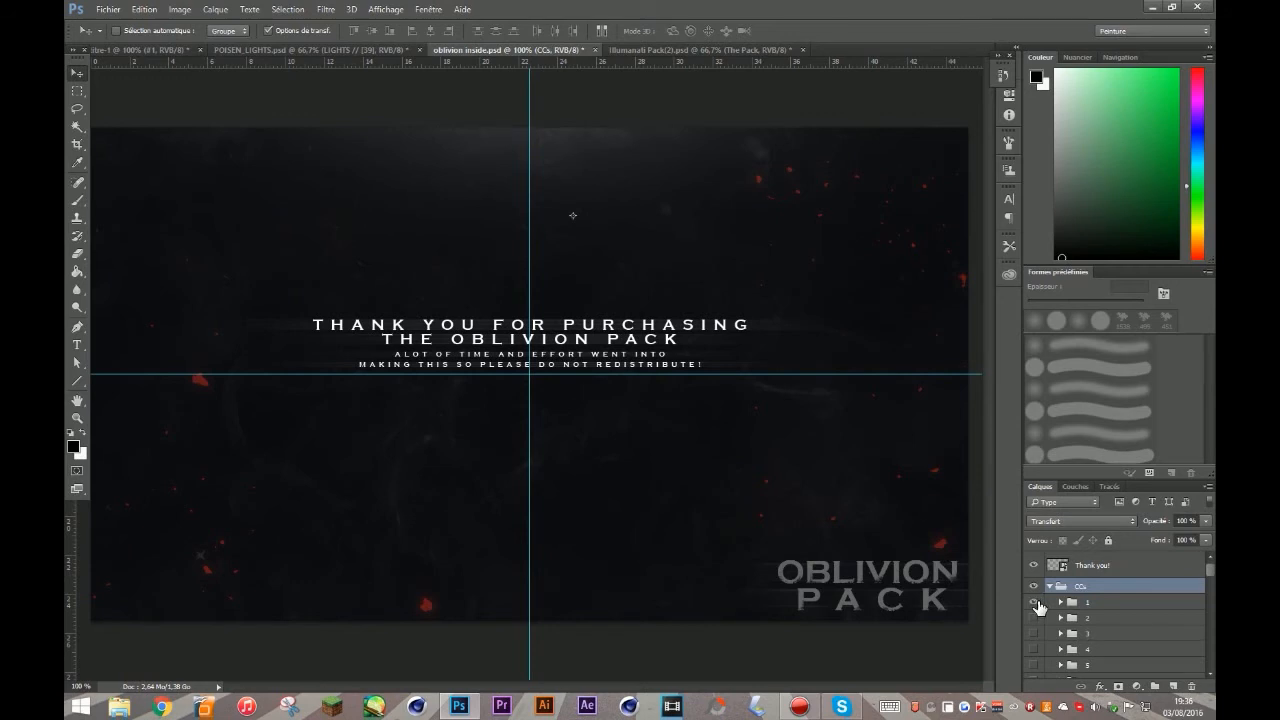
{"action": "left_click", "coordinate": [1035, 603]}
{"action": "left_click", "coordinate": [1036, 604]}
{"action": "left_click", "coordinate": [1035, 619]}
{"action": "left_click", "coordinate": [1035, 636]}
{"action": "left_click", "coordinate": [1035, 651]}
{"action": "left_click", "coordinate": [1035, 651]}
Copy the CCs group from oblivion inside.psd into the logo document and dock the pack window with the other documents again
{"action": "left_click_drag", "start_coordinate": [458, 50], "coordinate": [134, 525]}
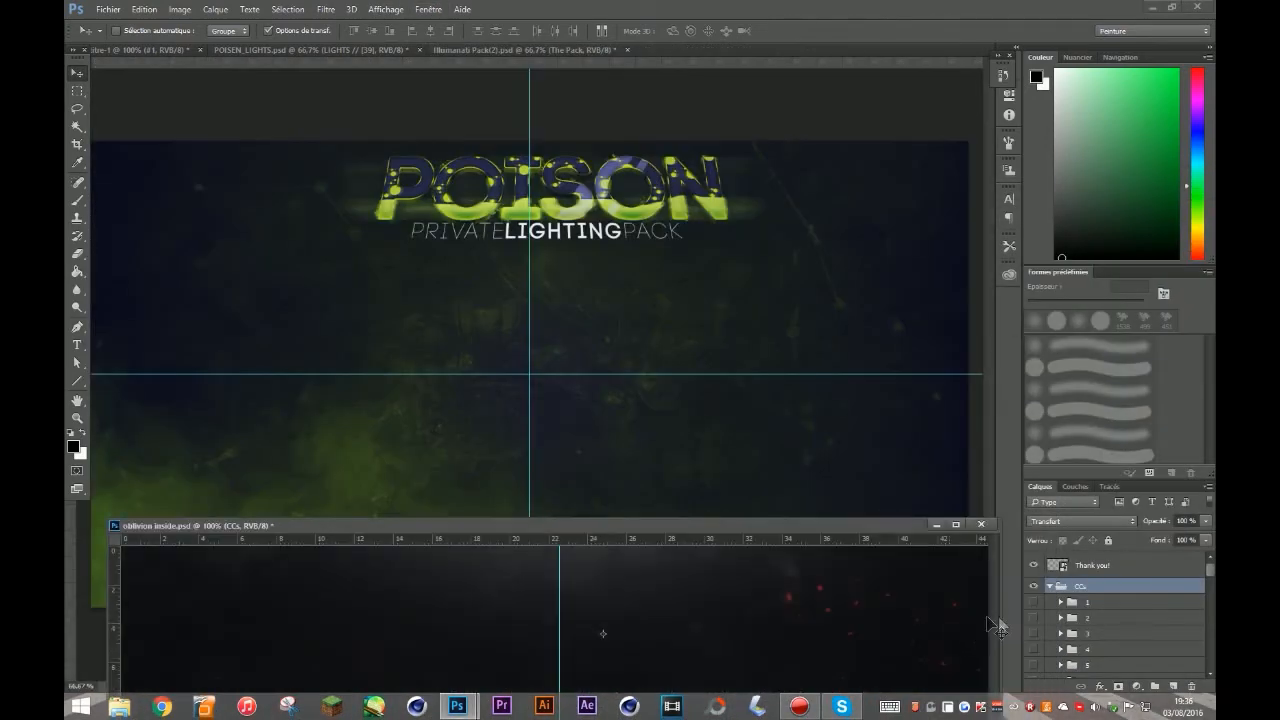
{"action": "left_click", "coordinate": [130, 49]}
{"action": "left_click", "coordinate": [788, 533]}
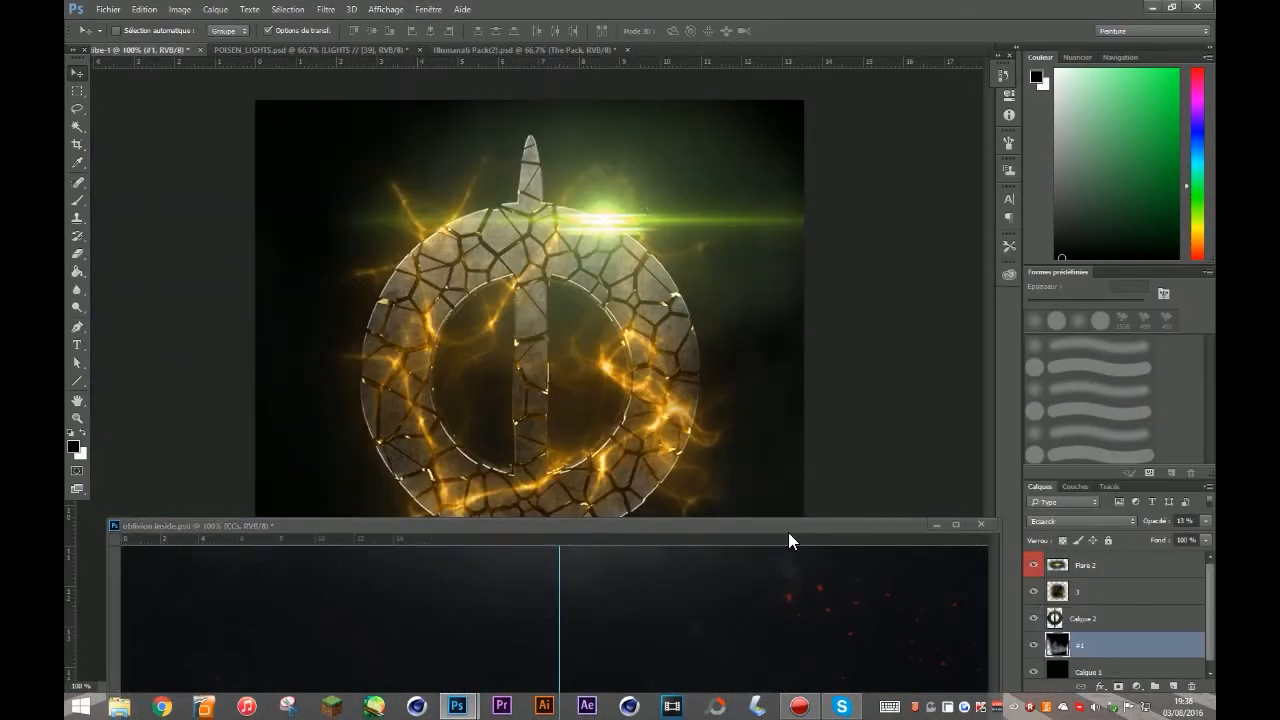
{"action": "left_click_drag", "start_coordinate": [1111, 590], "coordinate": [640, 309]}
{"action": "left_click_drag", "start_coordinate": [590, 530], "coordinate": [735, 58]}
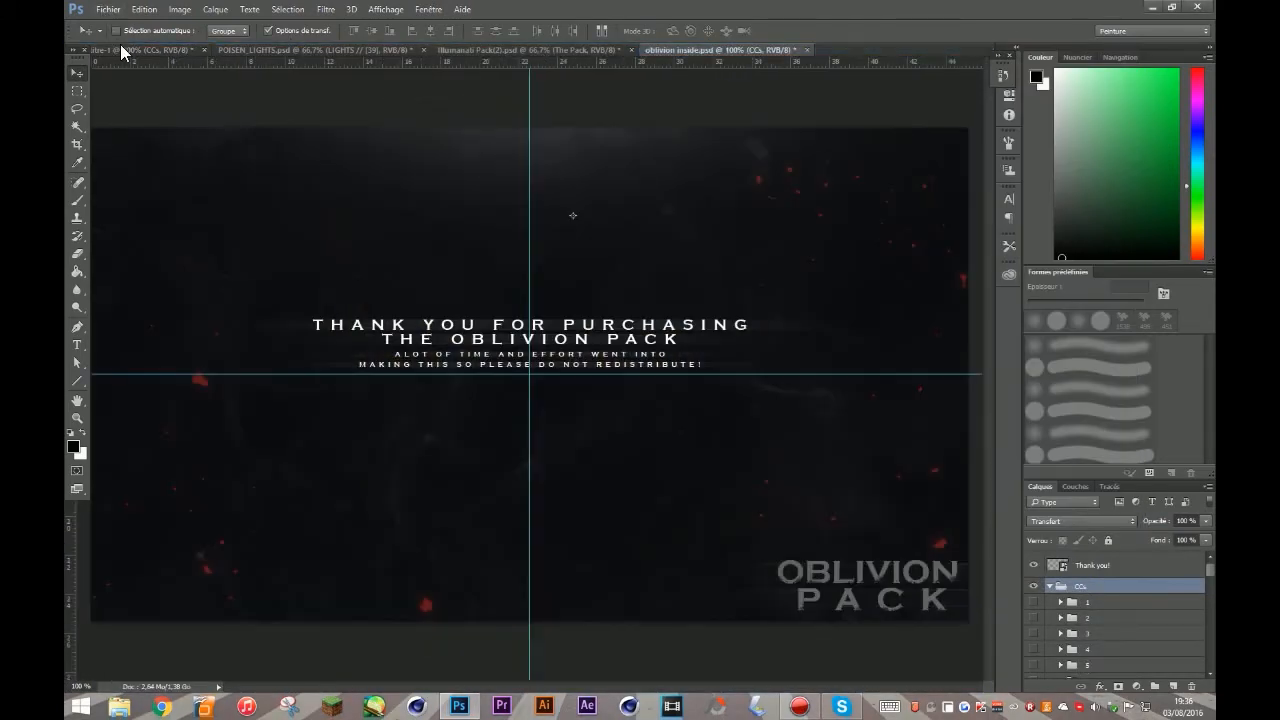
In the logo document, preview the CCs group's colour-correction groups 1 to 5 one at a time
{"action": "left_click", "coordinate": [122, 49]}
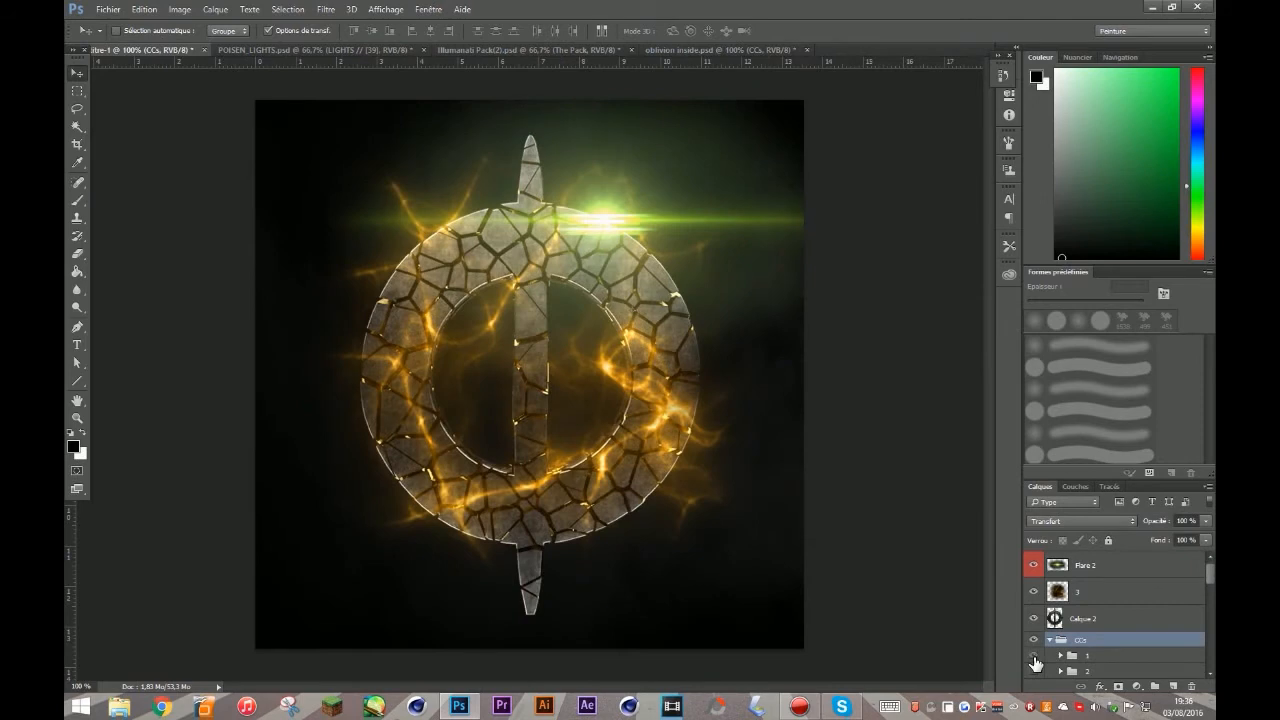
{"action": "left_click", "coordinate": [1033, 656]}
{"action": "left_click", "coordinate": [1033, 671]}
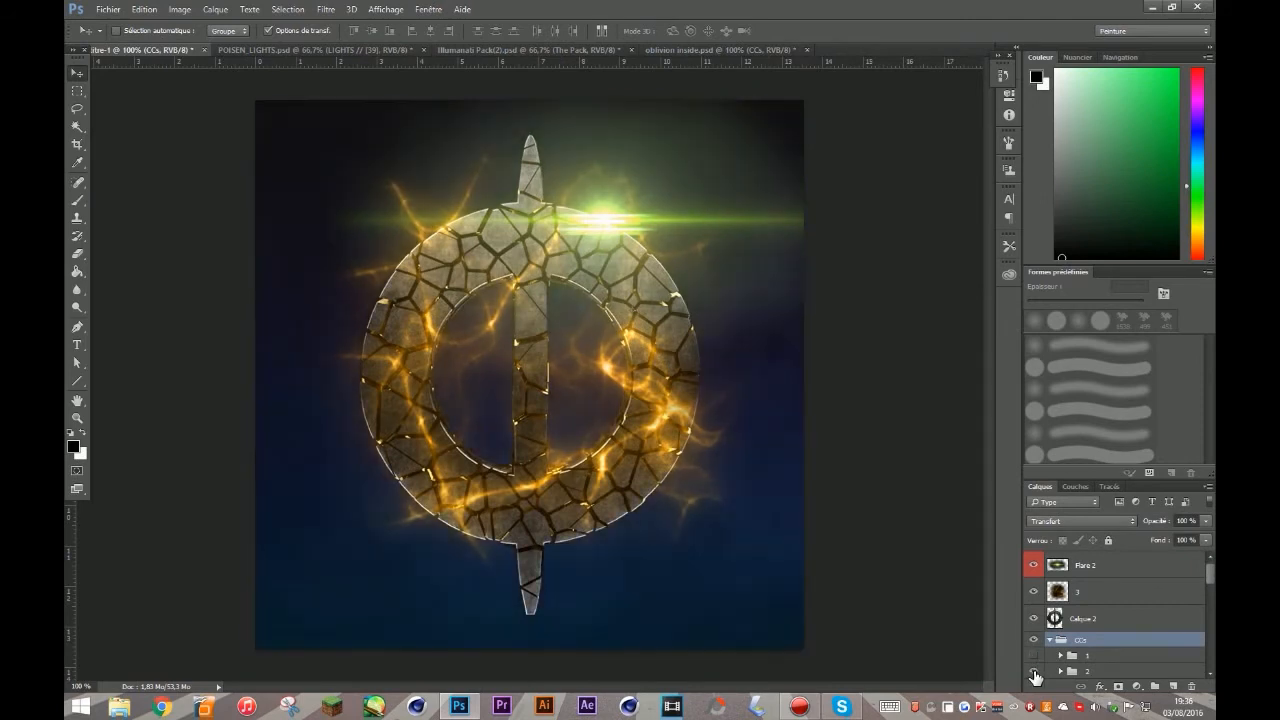
{"action": "left_click", "coordinate": [1033, 671]}
{"action": "scroll", "coordinate": [1046, 668], "scroll_direction": "down", "scroll_amount": 1}
{"action": "scroll", "coordinate": [1046, 660], "scroll_direction": "down", "scroll_amount": 1}
{"action": "left_click", "coordinate": [1033, 633]}
{"action": "left_click", "coordinate": [1033, 649]}
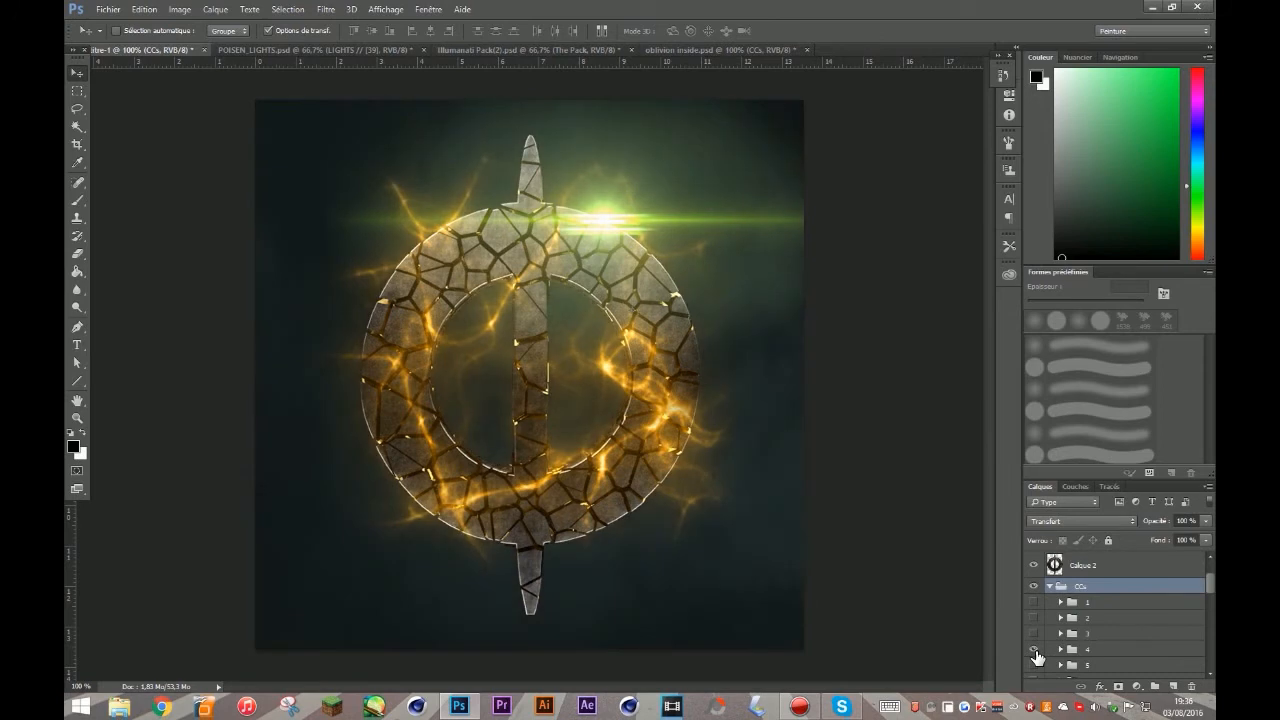
{"action": "left_click", "coordinate": [1033, 649]}
{"action": "left_click", "coordinate": [1033, 649]}
{"action": "left_click", "coordinate": [1033, 649]}
{"action": "left_click", "coordinate": [1034, 666]}
{"action": "left_click", "coordinate": [1034, 666]}
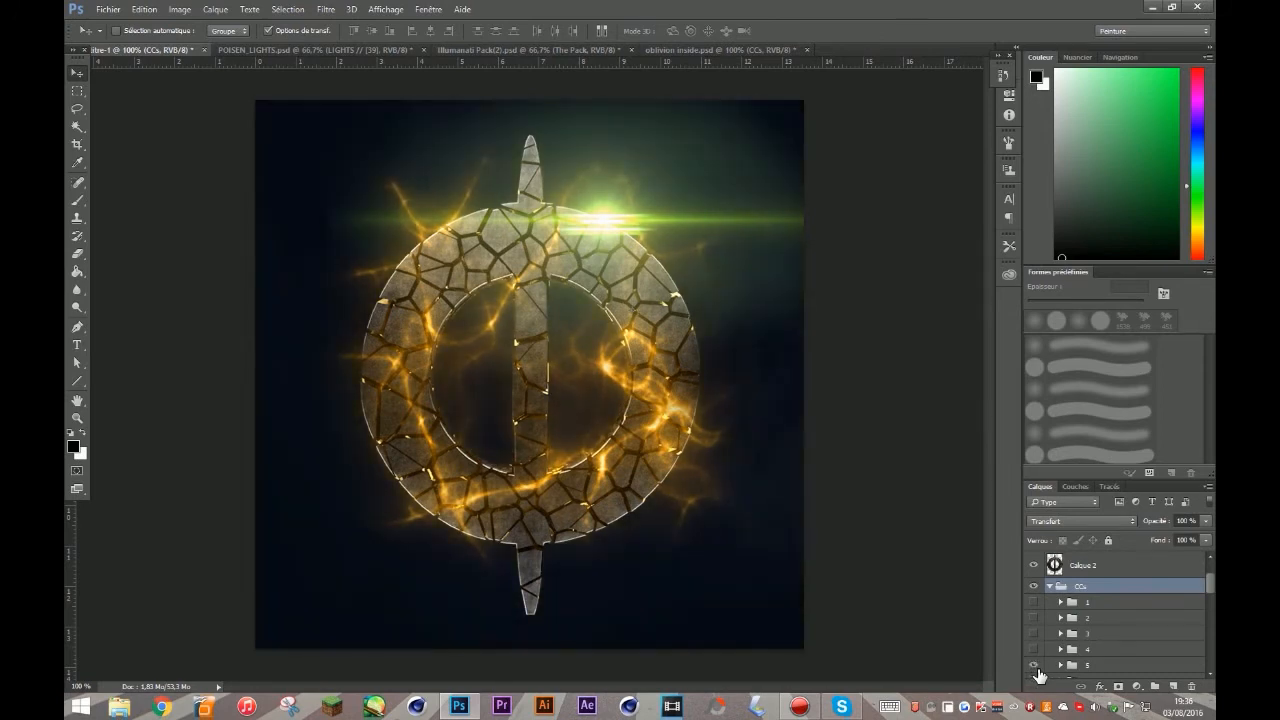
Preview colour-correction groups 9, 8, 7 and 6, leave them hidden, and collapse the CCs group
{"action": "scroll", "coordinate": [1040, 665], "scroll_direction": "down", "scroll_amount": 3}
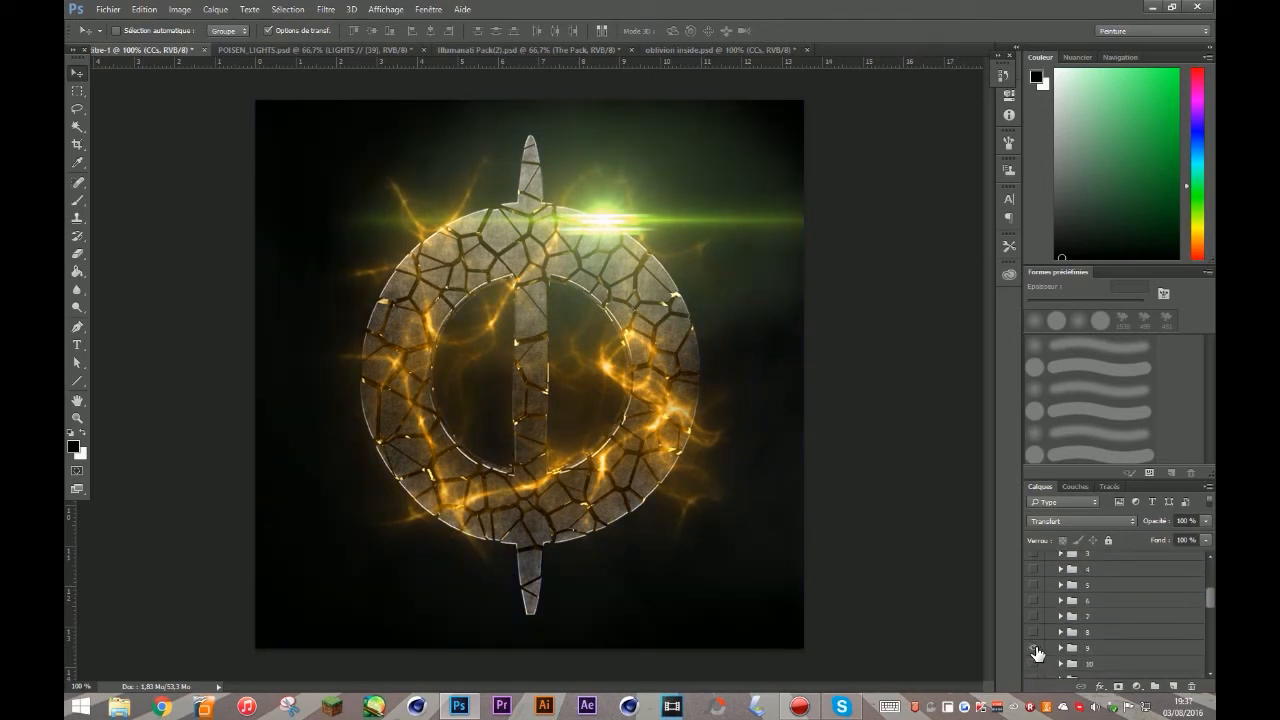
{"action": "left_click", "coordinate": [1034, 649]}
{"action": "left_click", "coordinate": [1034, 648]}
{"action": "left_click", "coordinate": [1034, 633]}
{"action": "left_click", "coordinate": [1034, 616]}
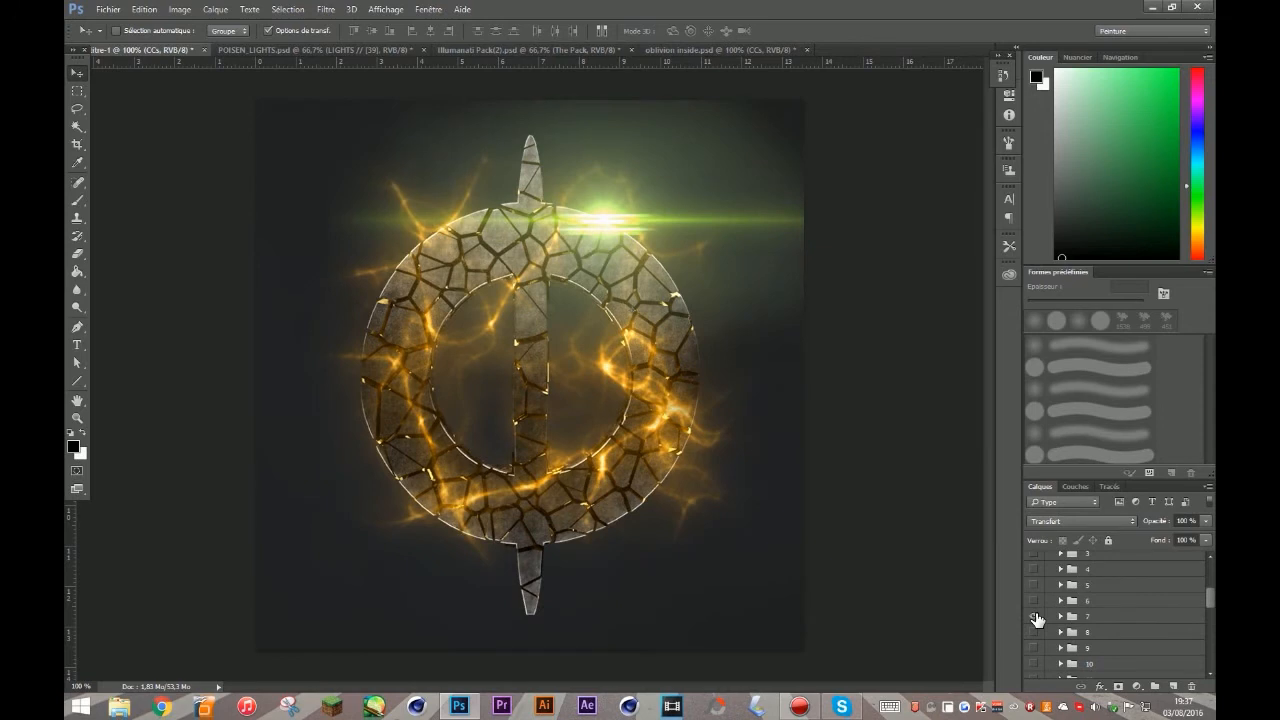
{"action": "left_click", "coordinate": [1035, 617]}
{"action": "left_click", "coordinate": [1034, 602]}
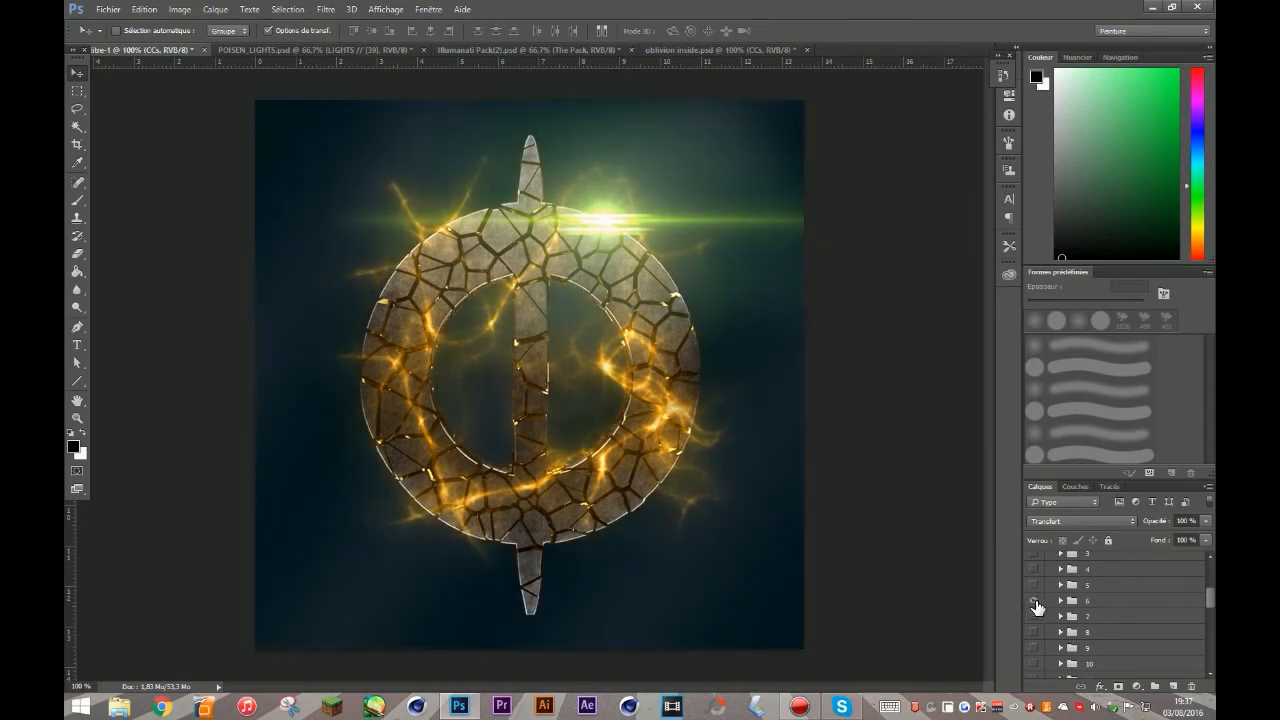
{"action": "left_click", "coordinate": [1034, 602]}
{"action": "scroll", "coordinate": [1115, 580], "scroll_direction": "up", "scroll_amount": 3}
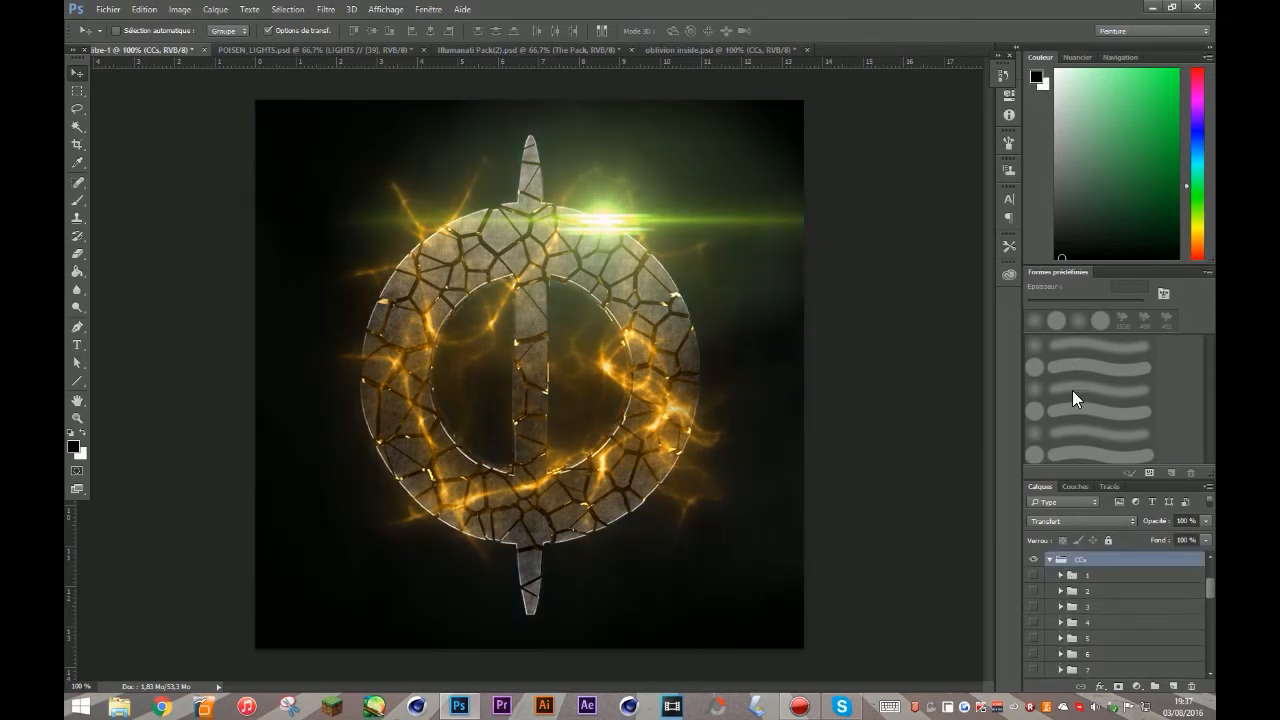
{"action": "left_click", "coordinate": [1049, 559]}
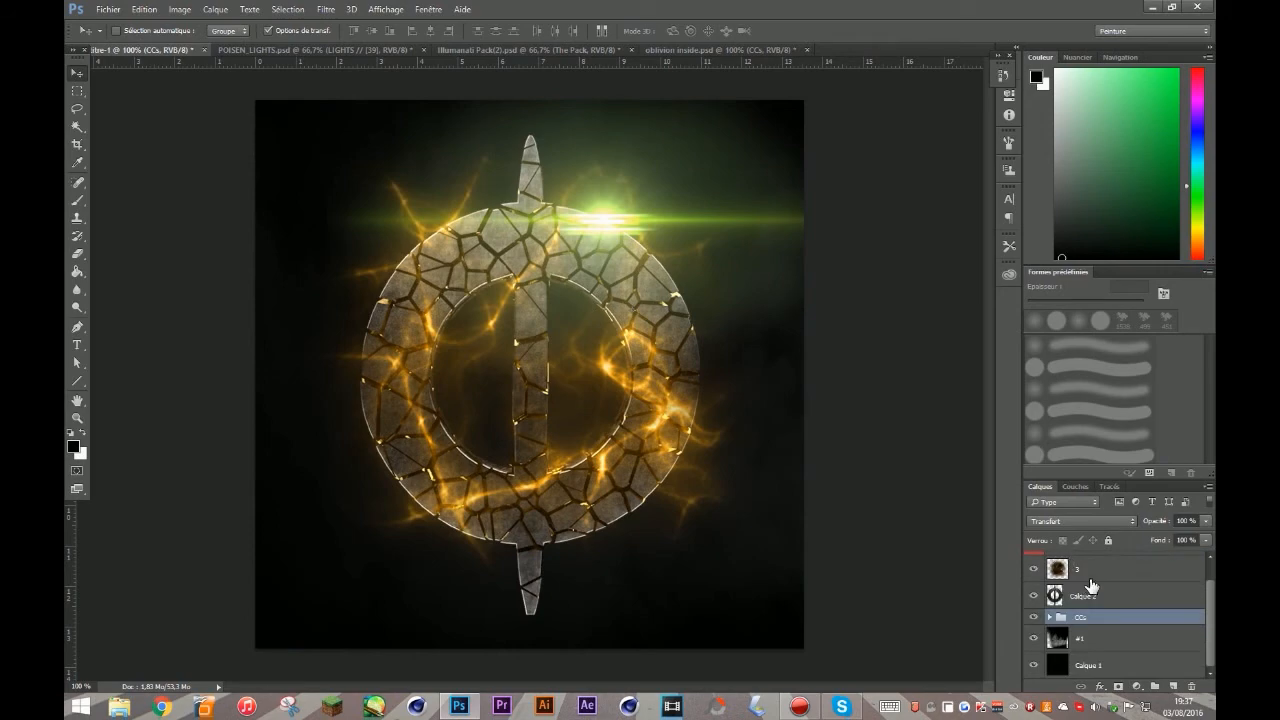
Turn the lightning layer 3 blue by setting its hue to +180 with Hue/Saturation
{"action": "left_click", "coordinate": [1090, 575]}
{"action": "left_click", "coordinate": [180, 9]}
{"action": "mouse_move", "coordinate": [215, 44]}
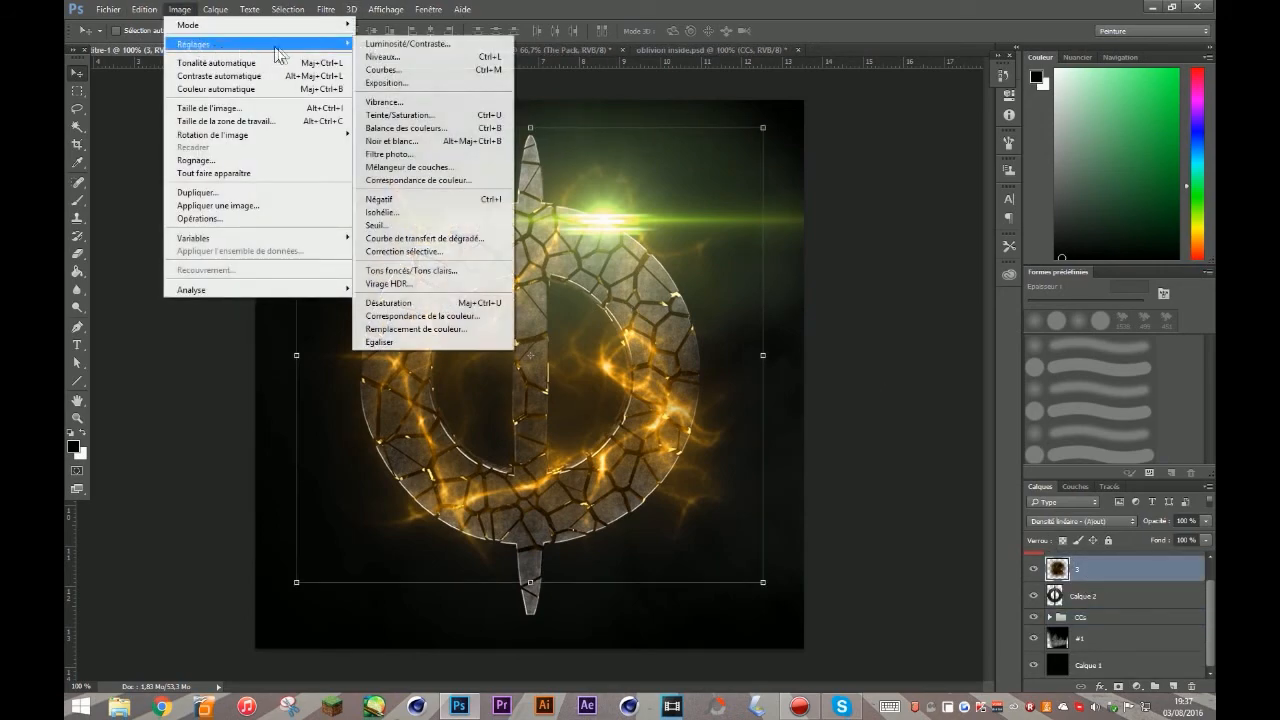
{"action": "left_click", "coordinate": [424, 113]}
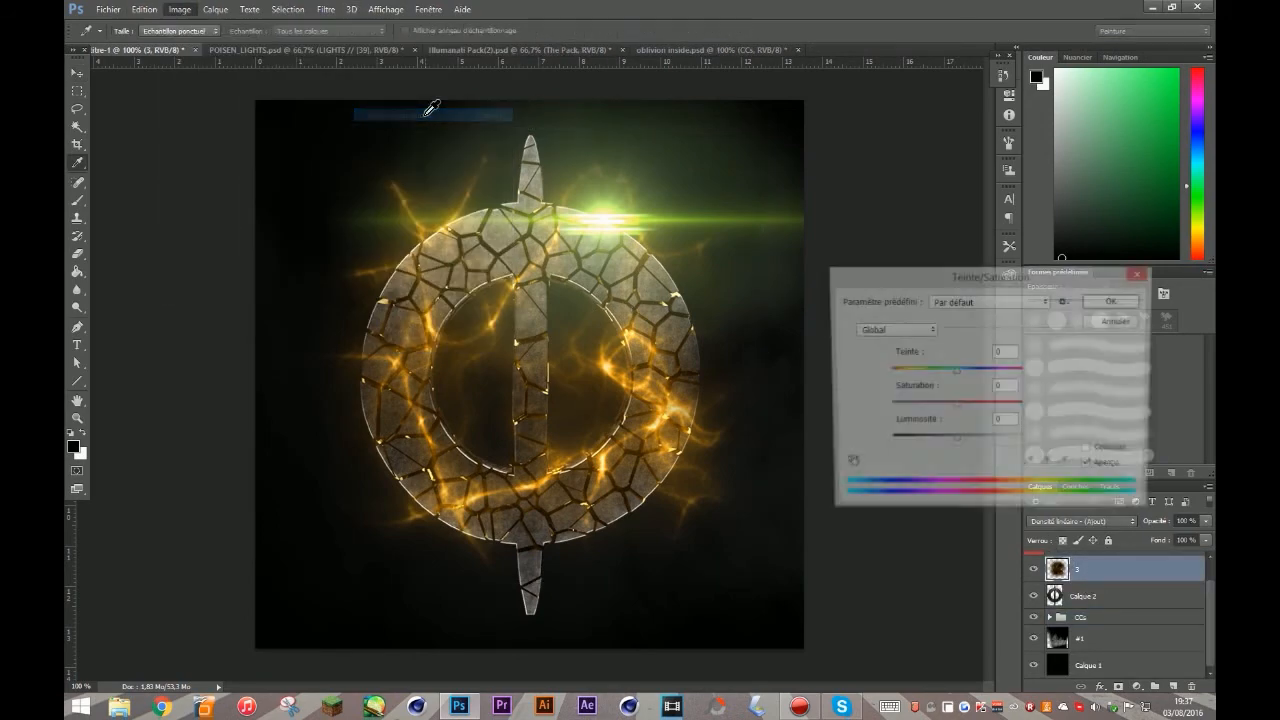
{"action": "left_click_drag", "start_coordinate": [955, 371], "coordinate": [1024, 376]}
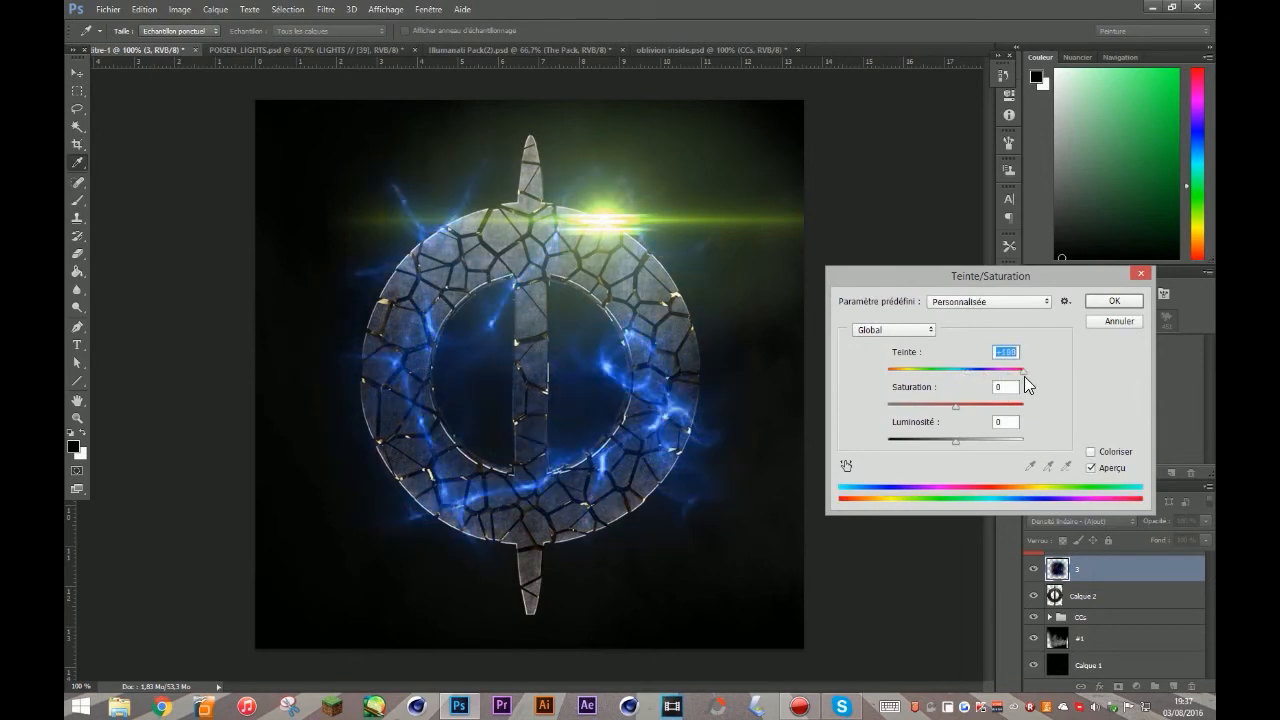
{"action": "left_click", "coordinate": [1125, 301]}
Shift the hue of the fractured logo layer Calque 2 to +180 so its orange glints turn blue
{"action": "scroll", "coordinate": [1180, 620], "scroll_direction": "up", "scroll_amount": 1}
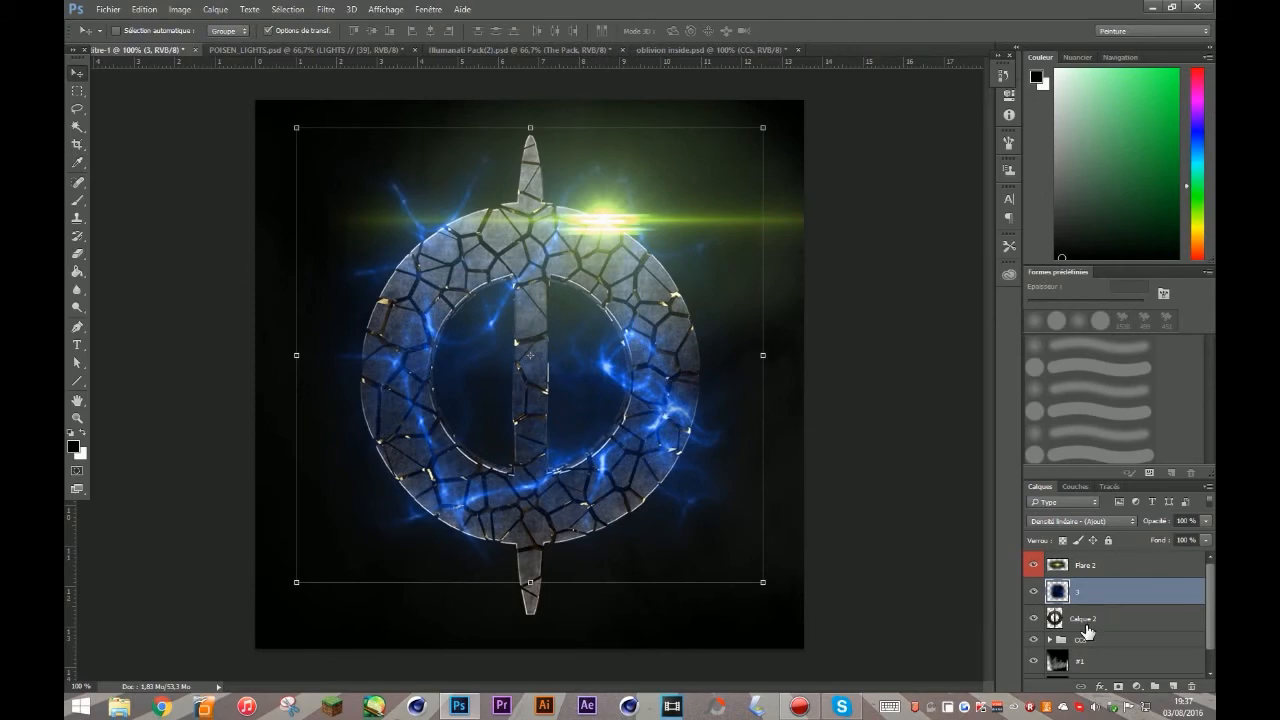
{"action": "left_click", "coordinate": [1085, 619]}
{"action": "left_click", "coordinate": [181, 9]}
{"action": "mouse_move", "coordinate": [215, 41]}
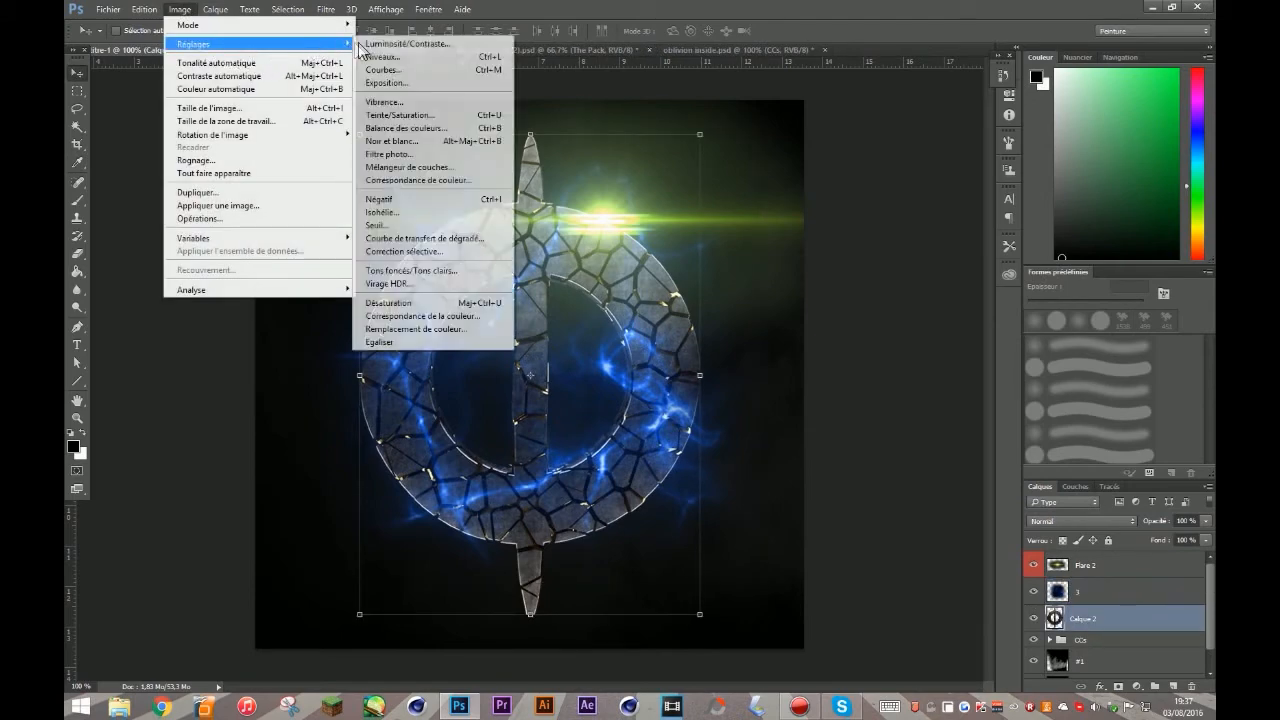
{"action": "left_click", "coordinate": [416, 114]}
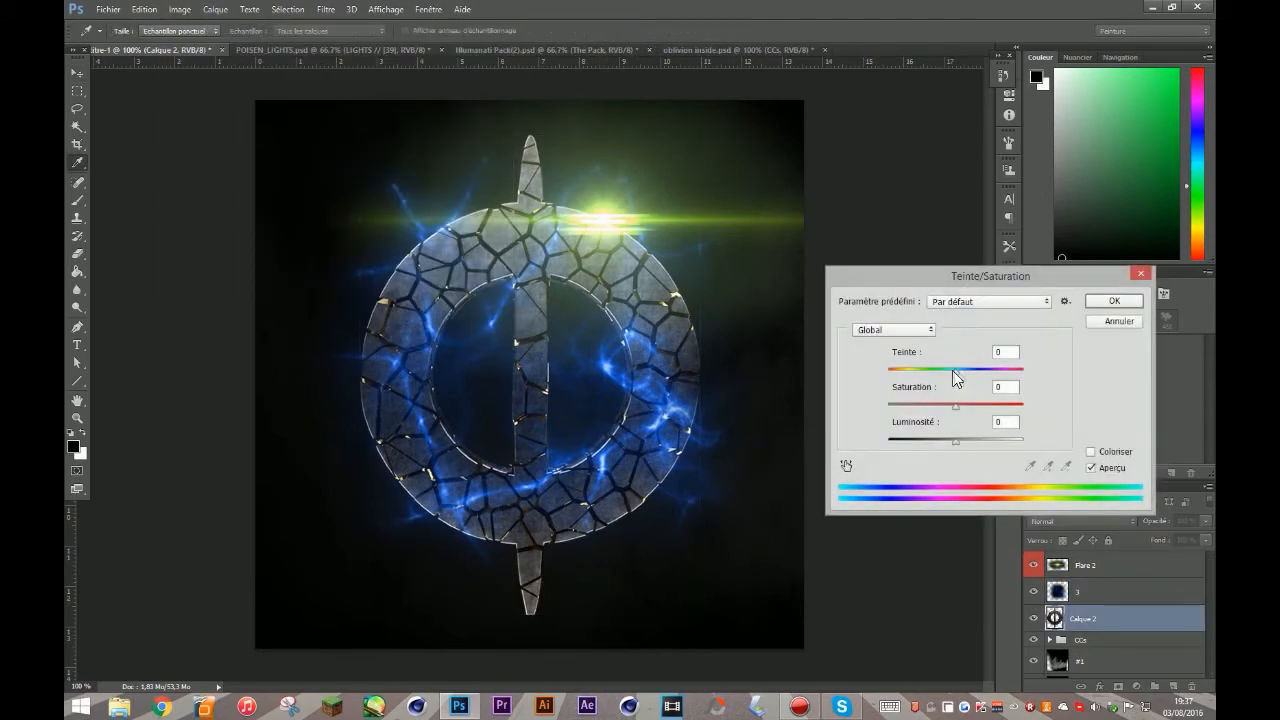
{"action": "left_click_drag", "start_coordinate": [954, 370], "coordinate": [1024, 380]}
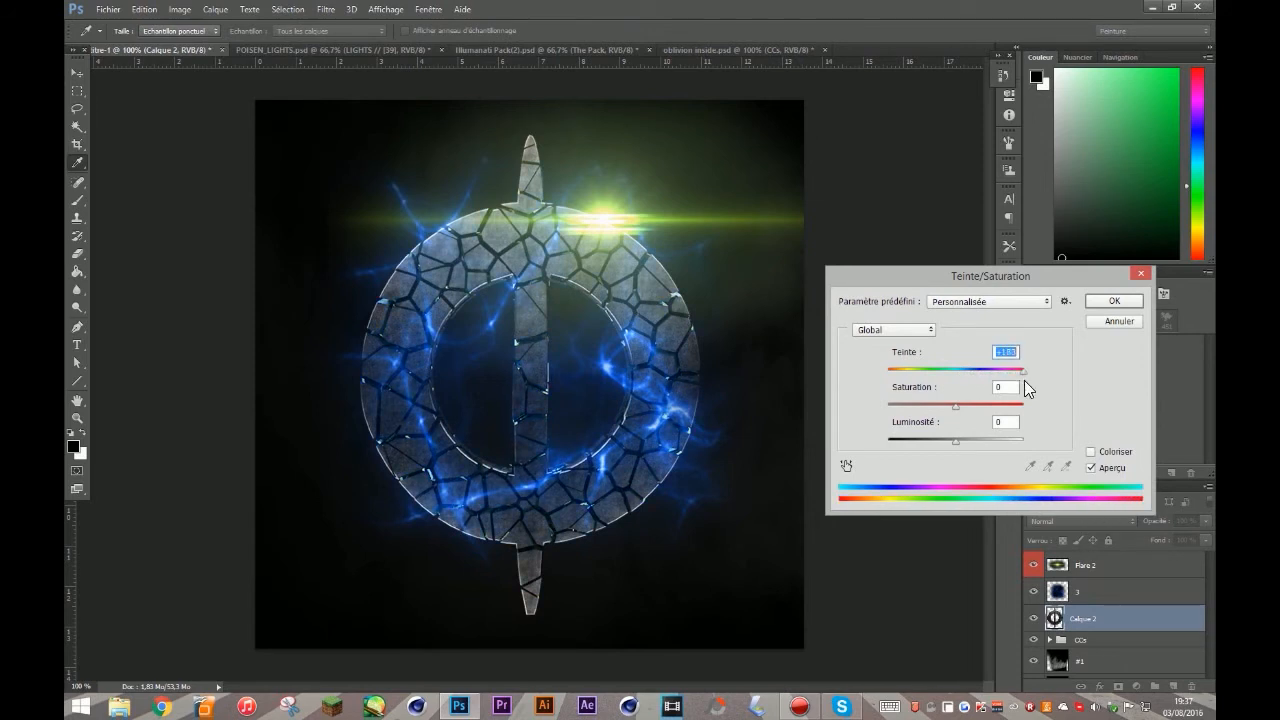
{"action": "left_click", "coordinate": [1117, 304]}
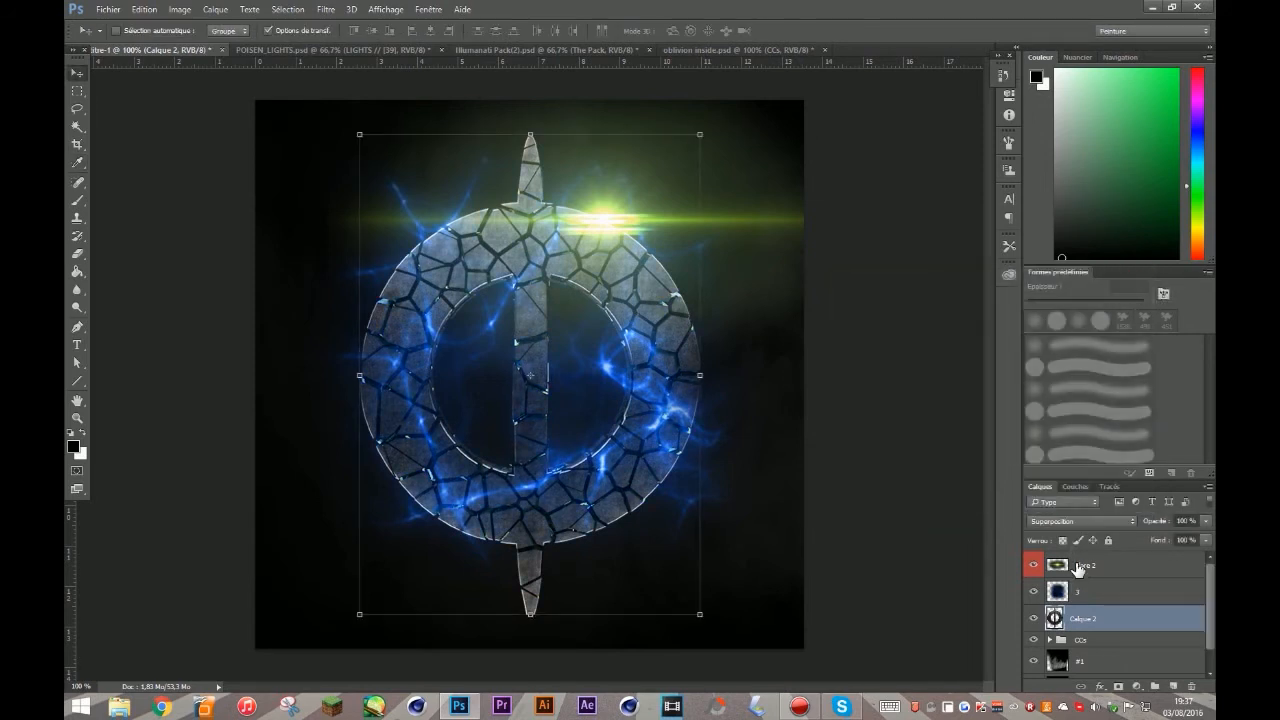
Shift the Flare 2 layer's hue from green to blue-violet with Hue/Saturation
{"action": "left_click", "coordinate": [1080, 565]}
{"action": "left_click", "coordinate": [180, 9]}
{"action": "mouse_move", "coordinate": [331, 48]}
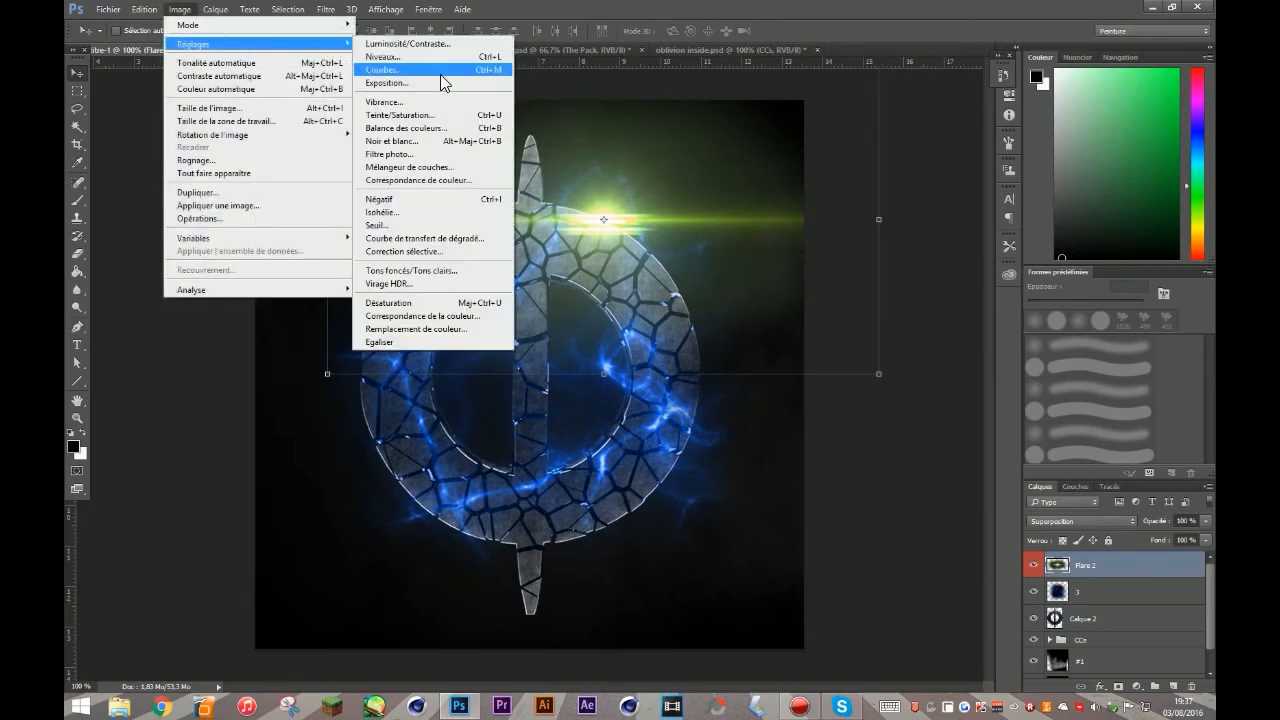
{"action": "left_click", "coordinate": [432, 112]}
{"action": "left_click_drag", "start_coordinate": [957, 372], "coordinate": [1016, 390]}
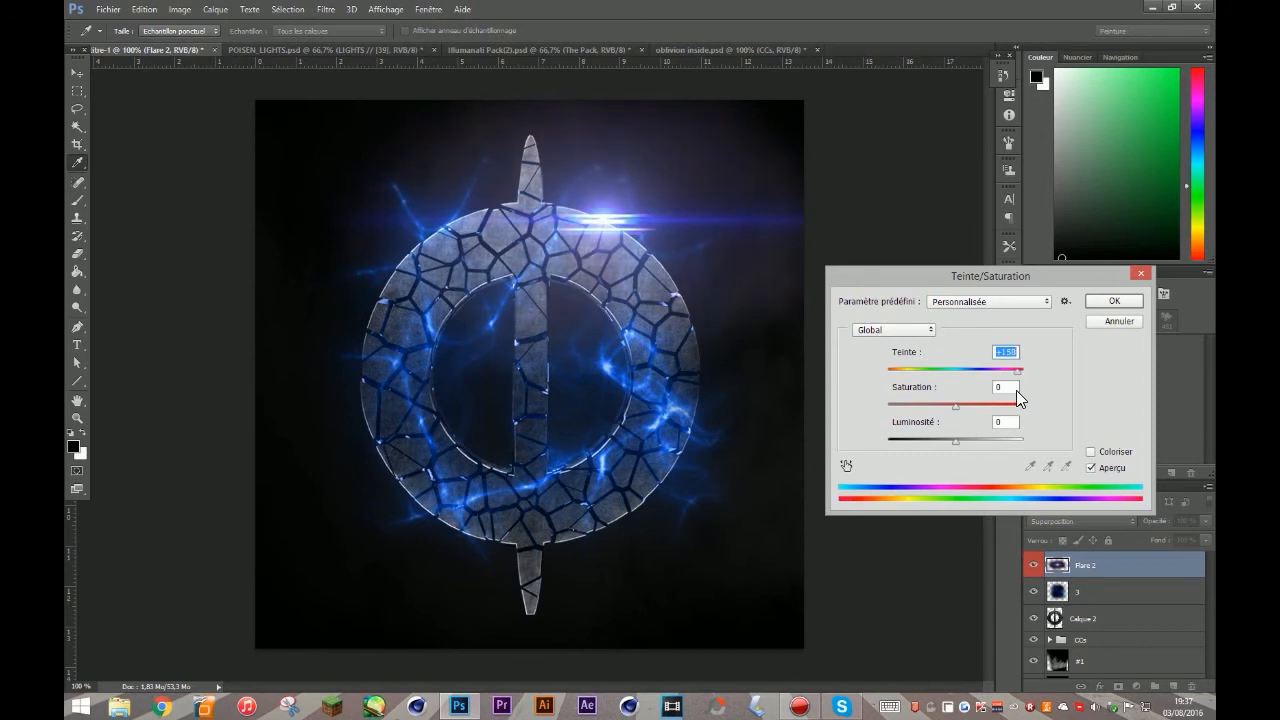
{"action": "left_click", "coordinate": [1112, 301]}
{"action": "key", "text": "v"}
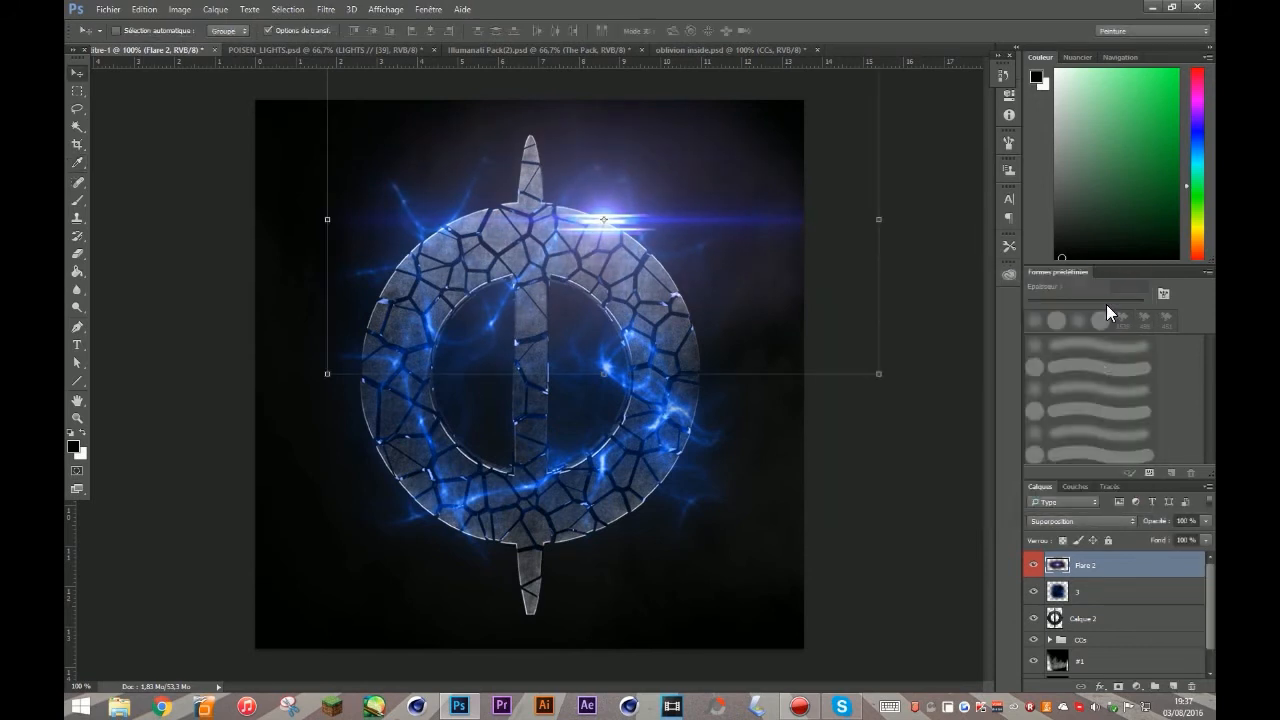
Show colour-correction group 1 and move it out of the CCs group, directly above it
{"action": "left_click", "coordinate": [1050, 639]}
{"action": "left_click_drag", "start_coordinate": [1075, 657], "coordinate": [1090, 634]}
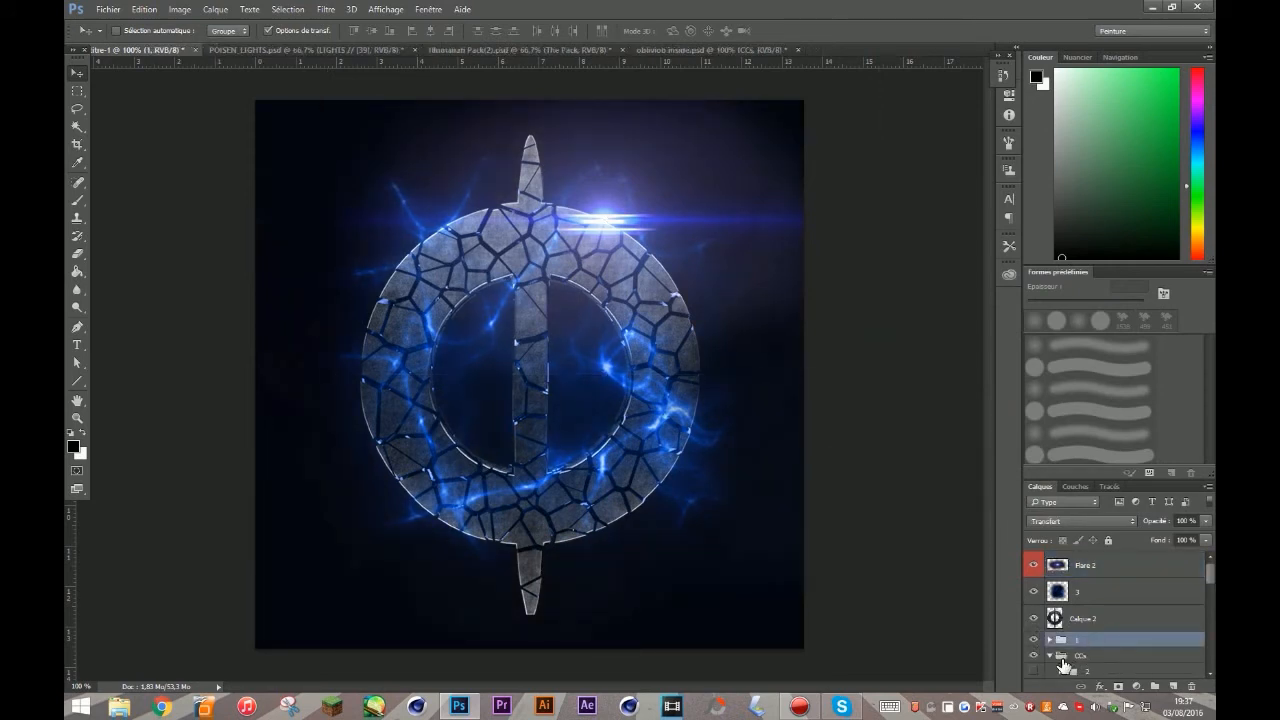
Preview more of the CCs colour corrections over the blue logo, including groups 3, 4, 10, 13 and 14
{"action": "scroll", "coordinate": [1063, 664], "scroll_direction": "down", "scroll_amount": 1}
{"action": "left_click", "coordinate": [1035, 618]}
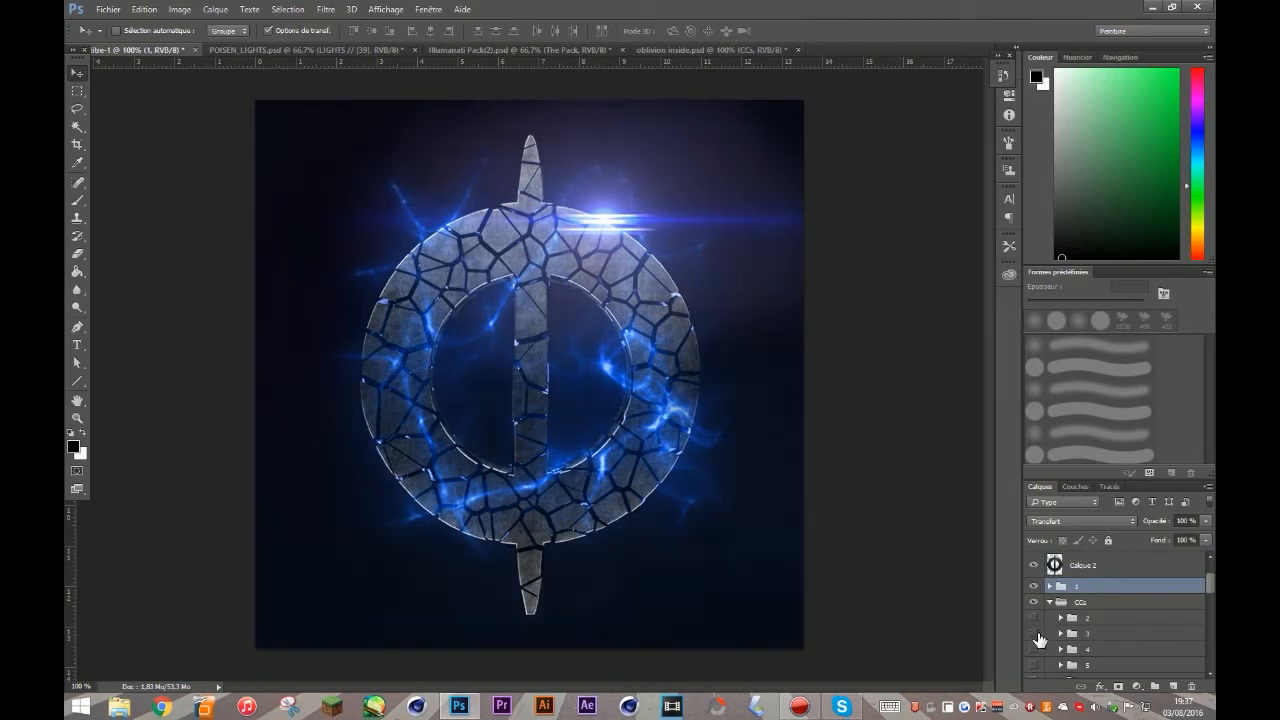
{"action": "left_click", "coordinate": [1035, 634]}
{"action": "left_click", "coordinate": [1035, 649]}
{"action": "left_click", "coordinate": [1035, 649]}
{"action": "scroll", "coordinate": [1037, 665], "scroll_direction": "down", "scroll_amount": 3}
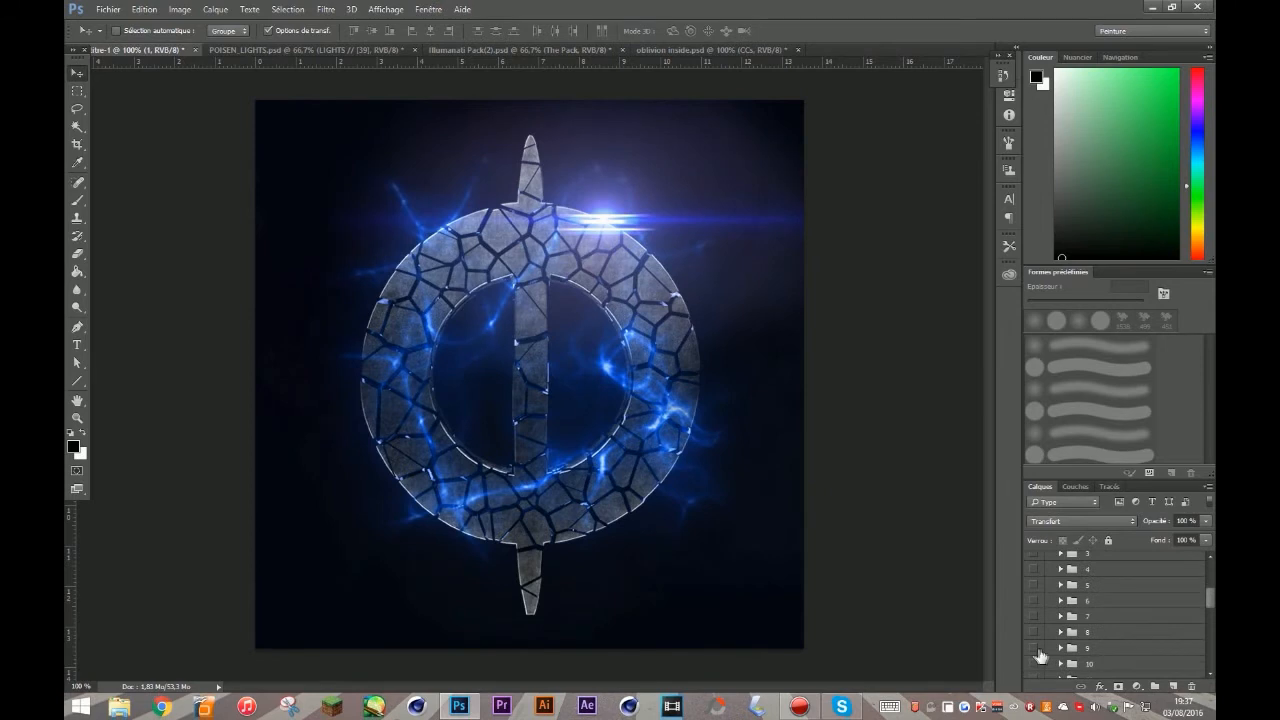
{"action": "left_click", "coordinate": [1035, 665]}
{"action": "left_click", "coordinate": [1035, 664]}
{"action": "scroll", "coordinate": [1037, 662], "scroll_direction": "down", "scroll_amount": 2}
{"action": "left_click", "coordinate": [1035, 657]}
{"action": "left_click", "coordinate": [1035, 673]}
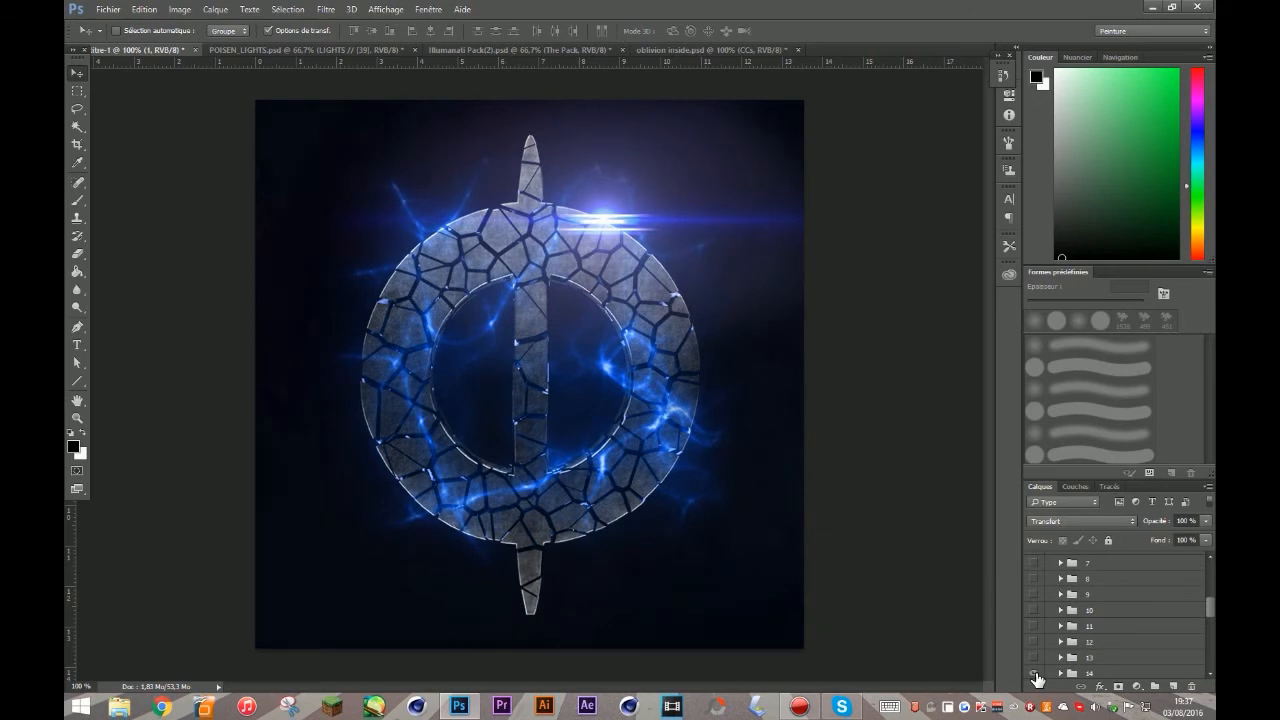
{"action": "left_click", "coordinate": [1035, 626]}
{"action": "left_click", "coordinate": [1035, 626]}
{"action": "left_click", "coordinate": [1035, 641]}
{"action": "left_click", "coordinate": [1035, 643]}
Move the visible group 24 [Favorite] out of the CCs group, placing it above smoke layer #1
{"action": "scroll", "coordinate": [1040, 655], "scroll_direction": "down", "scroll_amount": 5}
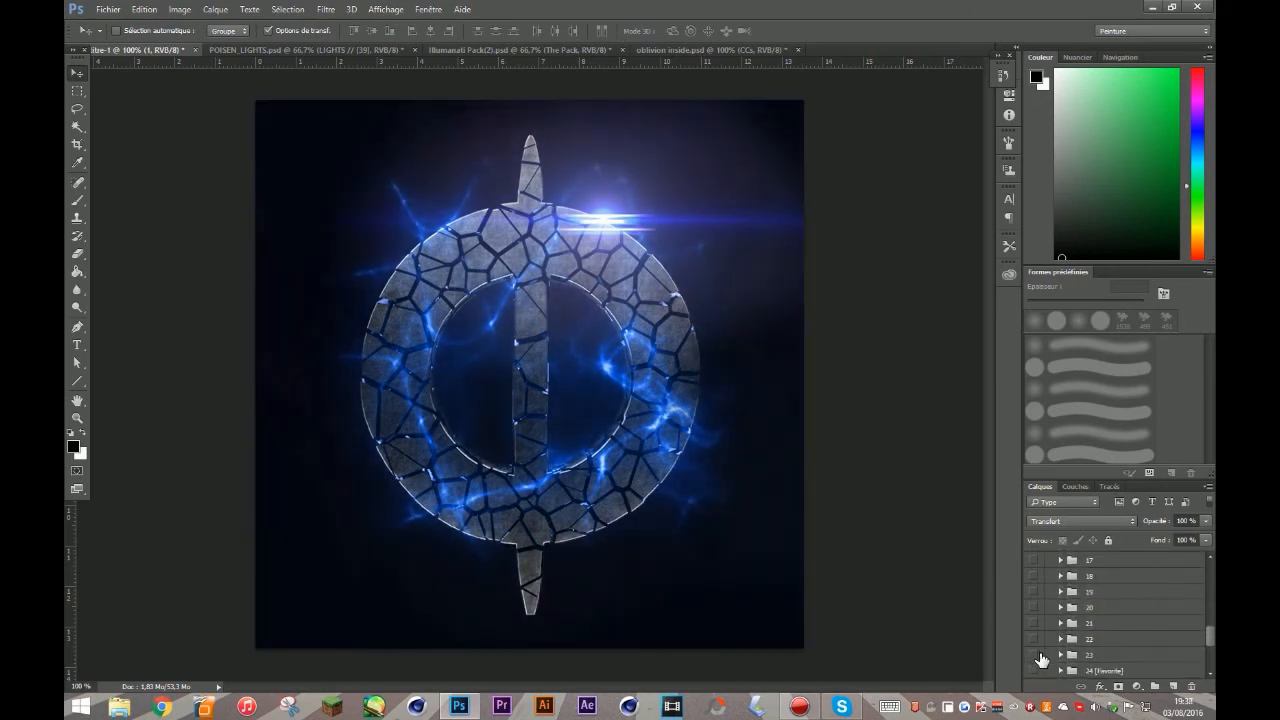
{"action": "left_click", "coordinate": [1038, 655]}
{"action": "left_click_drag", "start_coordinate": [1104, 675], "coordinate": [1063, 655]}
Preview the example and example 2 layers, and delete the CCs group with its remaining contents
{"action": "left_click", "coordinate": [1035, 597]}
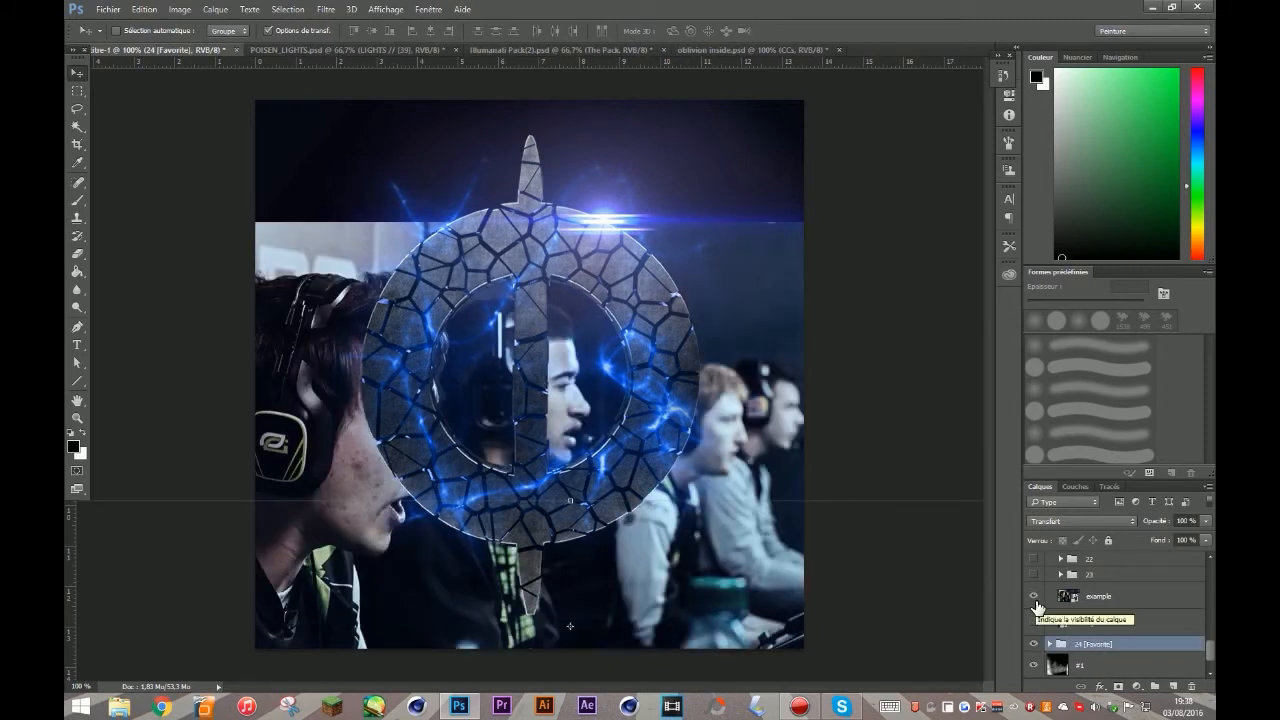
{"action": "left_click", "coordinate": [1035, 597]}
{"action": "left_click", "coordinate": [1035, 621]}
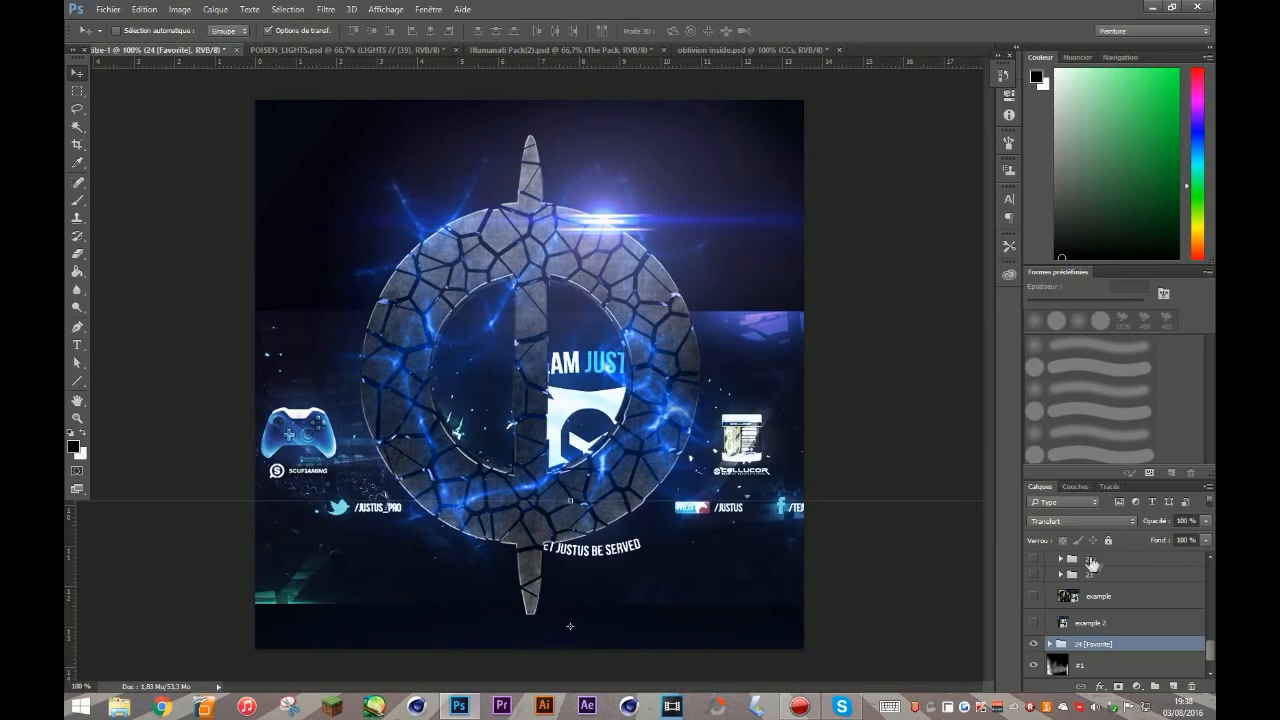
{"action": "scroll", "coordinate": [1091, 563], "scroll_direction": "up", "scroll_amount": 8}
{"action": "left_click", "coordinate": [1086, 631]}
{"action": "key", "text": "Delete"}
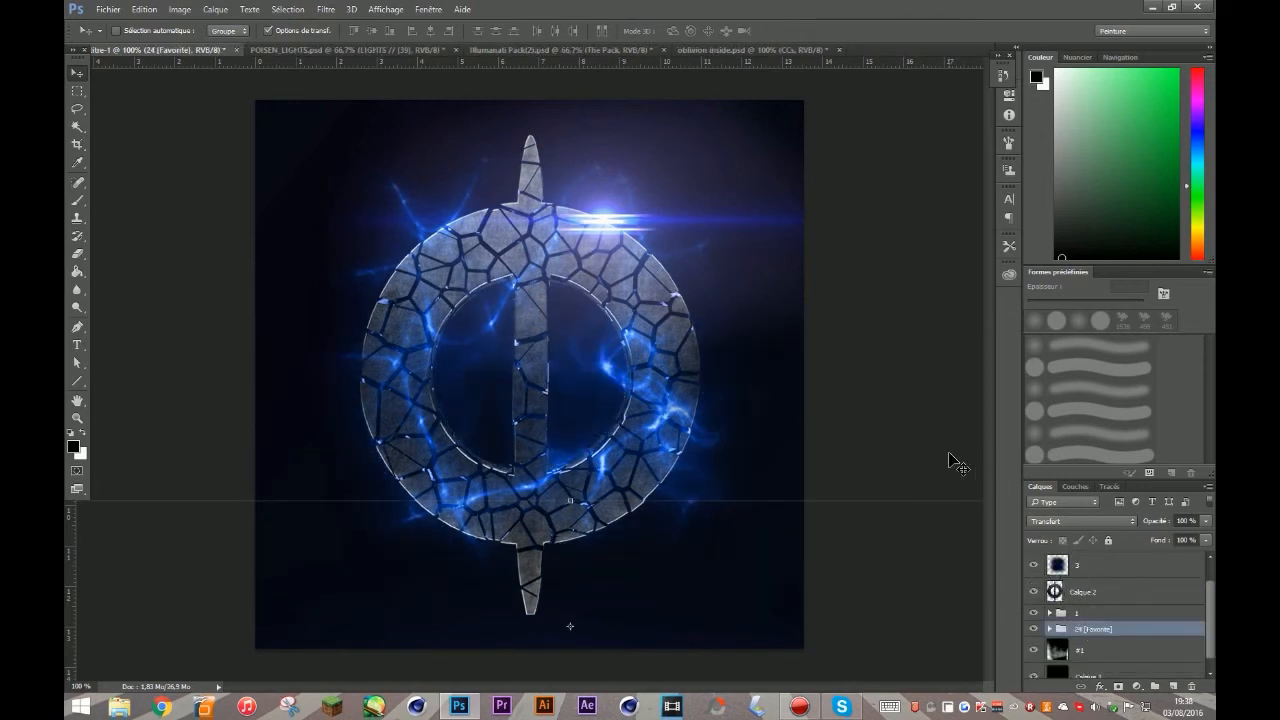
In Illumanati Pack(2).psd, hide Flare 2, collapse the Flares group and preview the Sparks 5 layer
{"action": "left_click", "coordinate": [494, 49]}
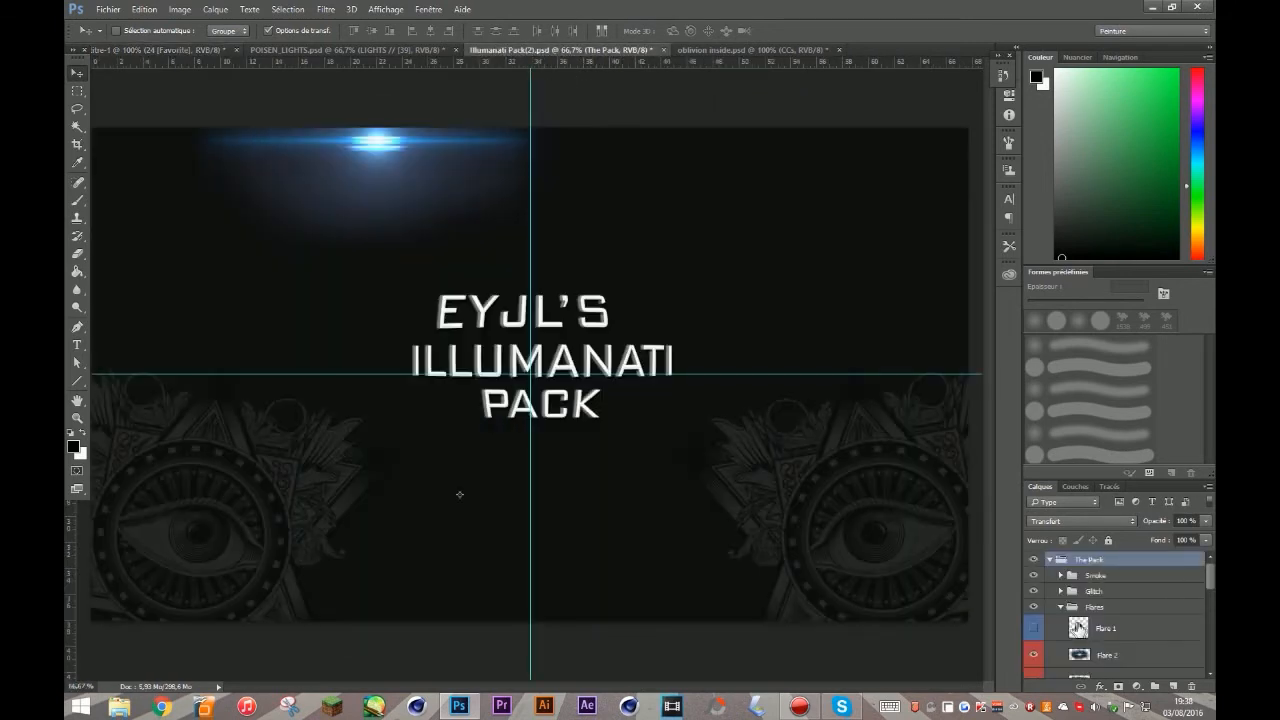
{"action": "scroll", "coordinate": [1078, 630], "scroll_direction": "down", "scroll_amount": 1}
{"action": "left_click", "coordinate": [1034, 638]}
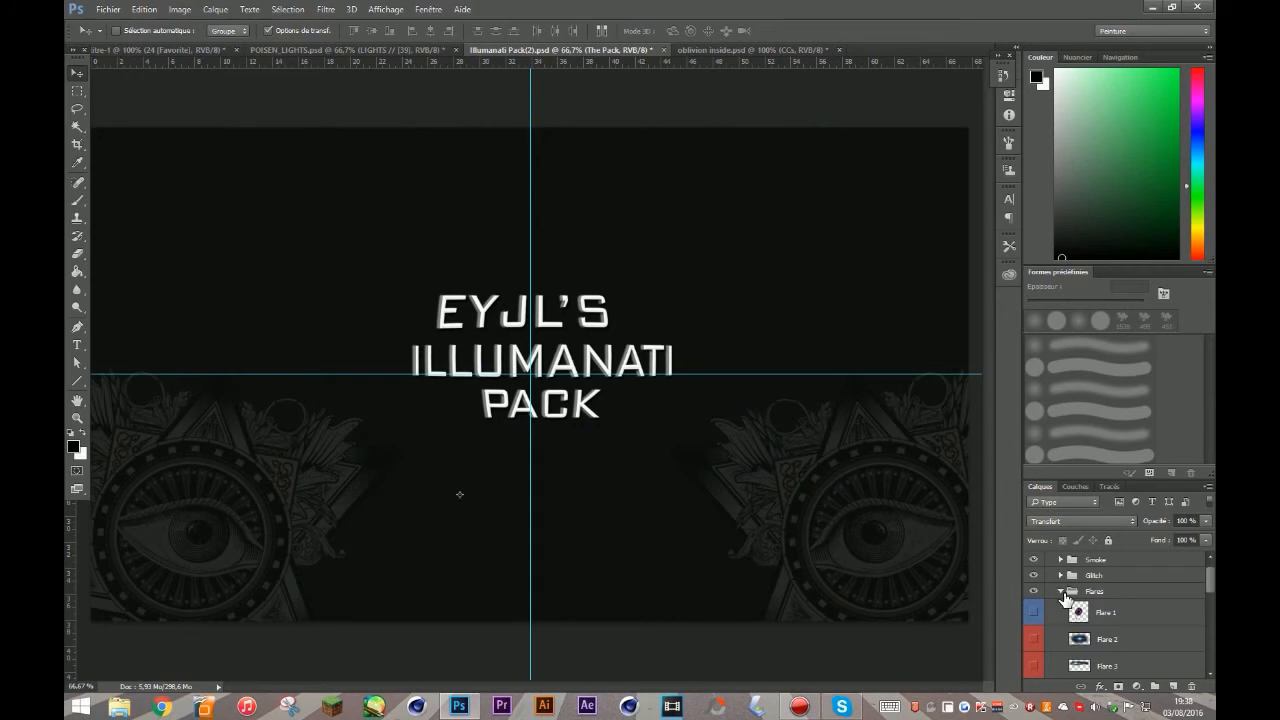
{"action": "left_click", "coordinate": [1060, 591]}
{"action": "scroll", "coordinate": [1069, 607], "scroll_direction": "down", "scroll_amount": 1}
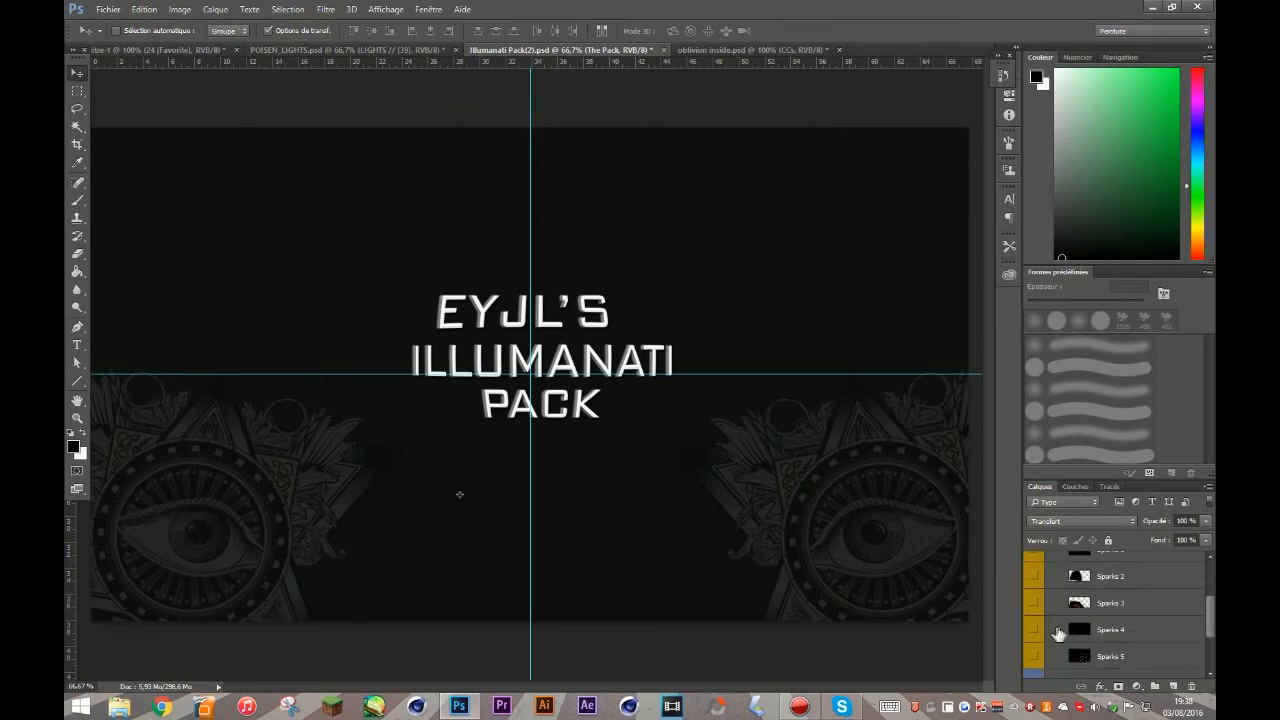
{"action": "left_click", "coordinate": [1034, 656]}
{"action": "left_click", "coordinate": [1034, 656]}
{"action": "scroll", "coordinate": [1043, 662], "scroll_direction": "down", "scroll_amount": 2}
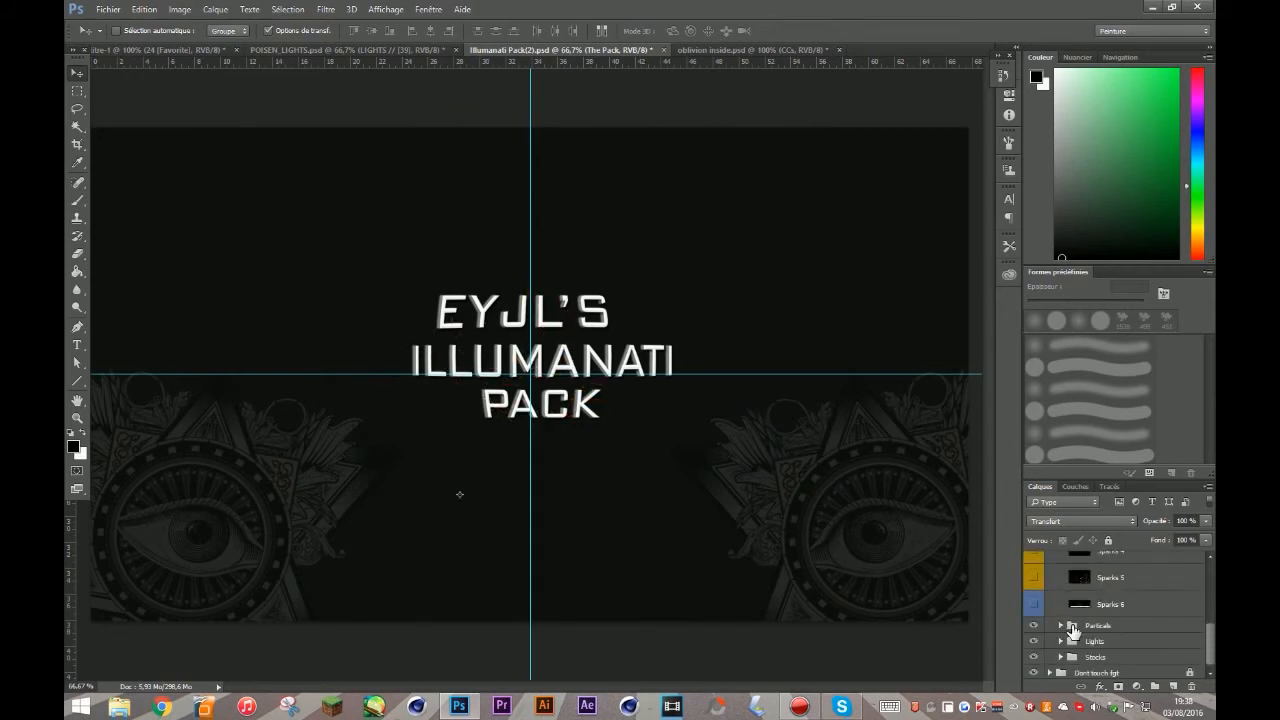
Expand the Stocks group in Illumanati Pack(2).psd and preview its stock images, including Stock 2 and Stock 1
{"action": "left_click", "coordinate": [1061, 657]}
{"action": "scroll", "coordinate": [1066, 657], "scroll_direction": "down", "scroll_amount": 2}
{"action": "left_click", "coordinate": [1041, 645]}
{"action": "left_click", "coordinate": [1042, 636]}
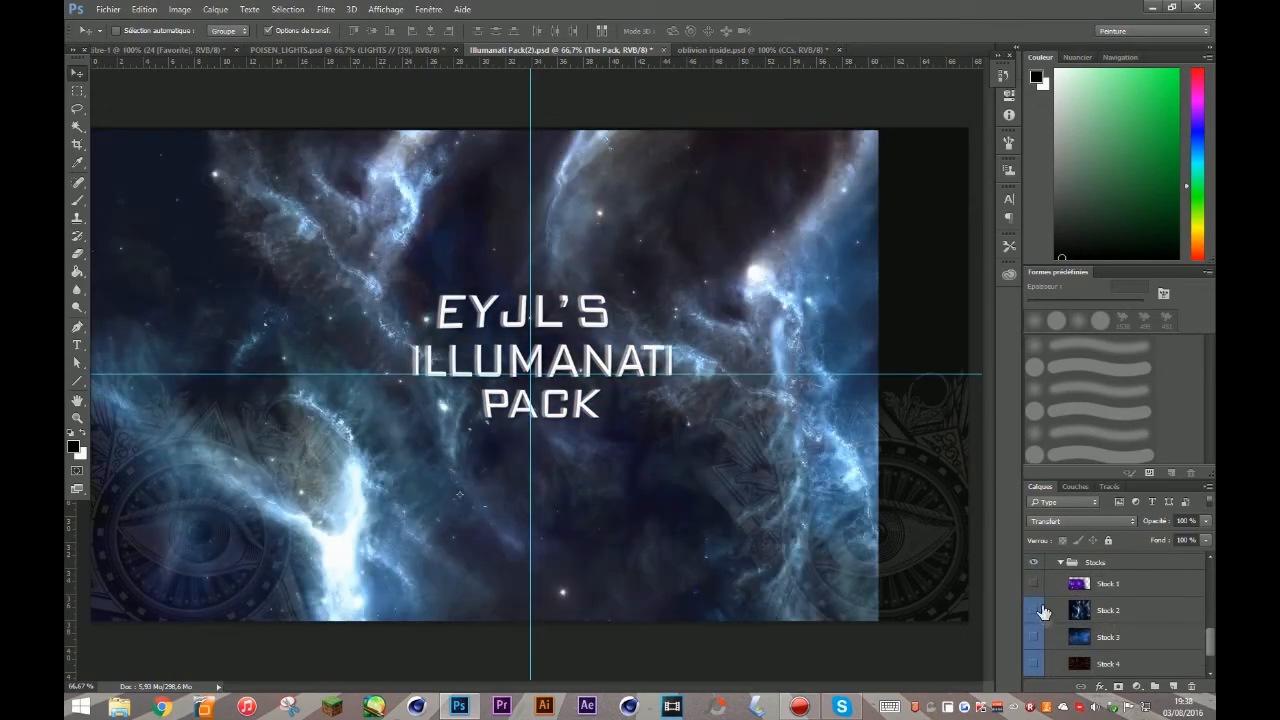
{"action": "left_click", "coordinate": [1039, 611]}
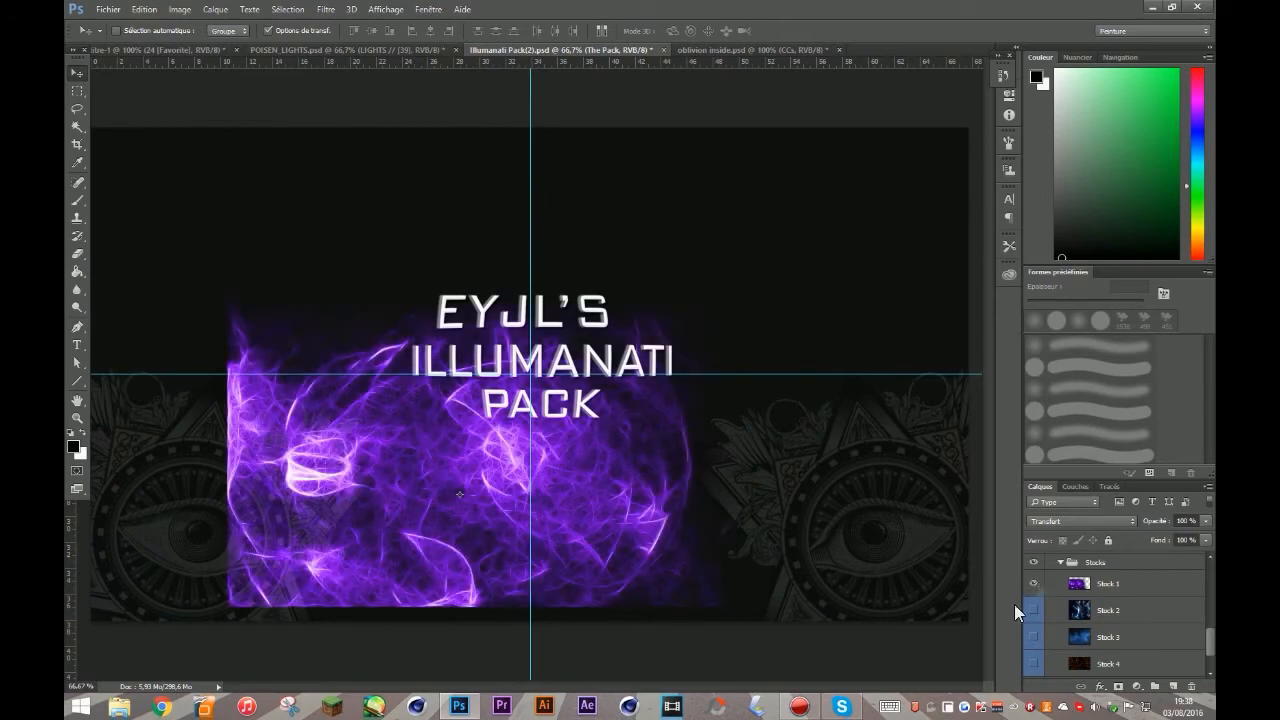
Copy the Stock 1 layer into the logo document and dock the floating Illumanati Pack(2).psd window back among the open documents
{"action": "left_click", "coordinate": [1112, 588]}
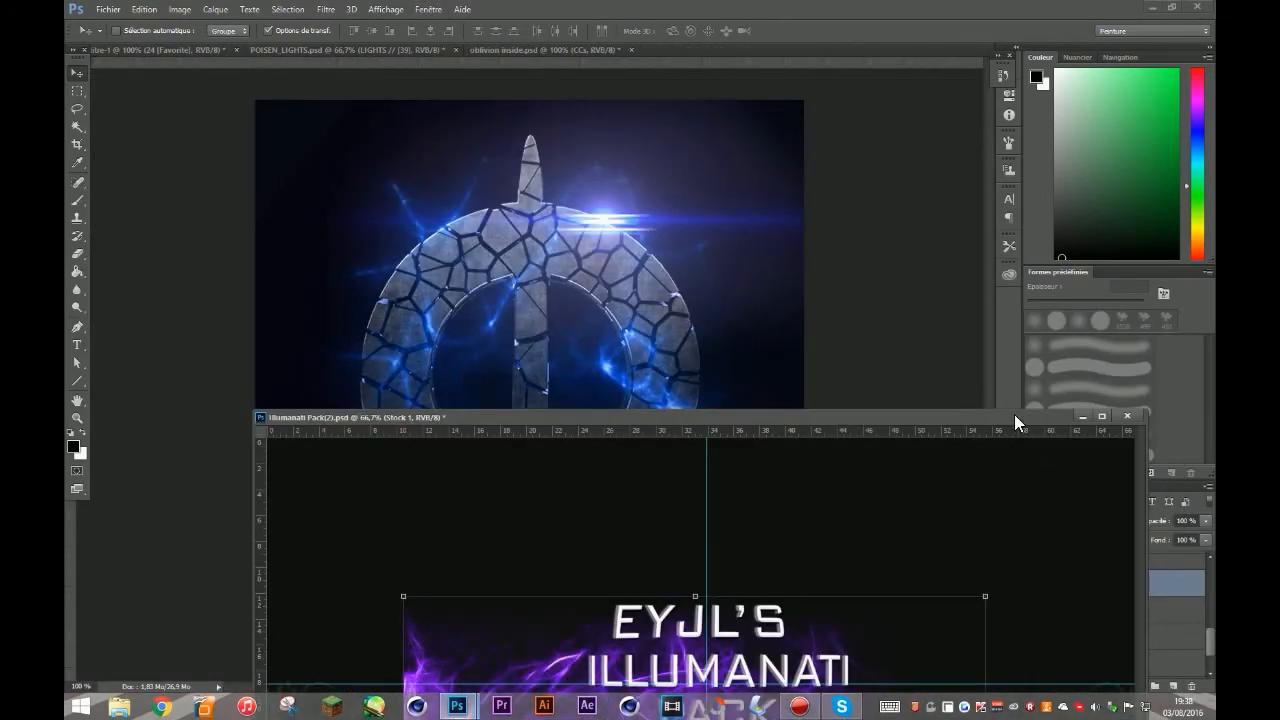
{"action": "left_click_drag", "start_coordinate": [1014, 417], "coordinate": [816, 483]}
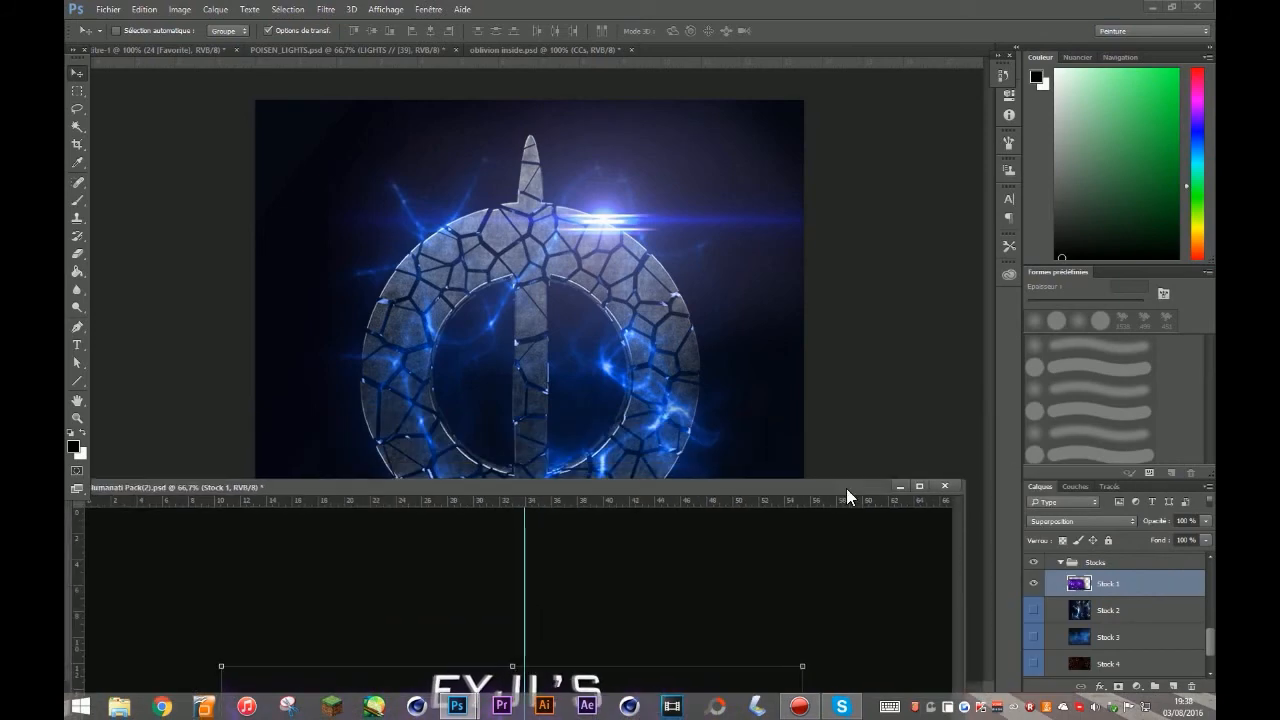
{"action": "left_click_drag", "start_coordinate": [588, 487], "coordinate": [806, 44]}
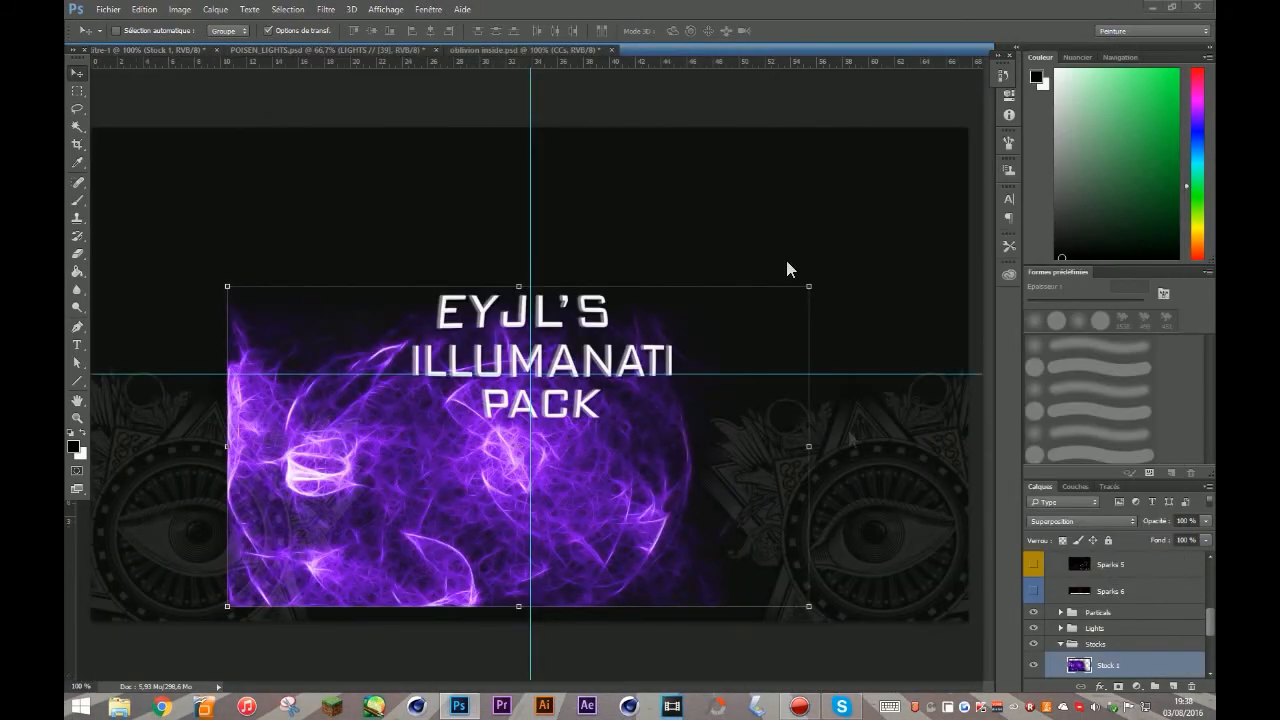
Preview the Stock 5 layer with Stock 1 hidden, and close Illumanati Pack(2).psd without saving the changes
{"action": "left_click", "coordinate": [1036, 665]}
{"action": "scroll", "coordinate": [1035, 650], "scroll_direction": "down", "scroll_amount": 3}
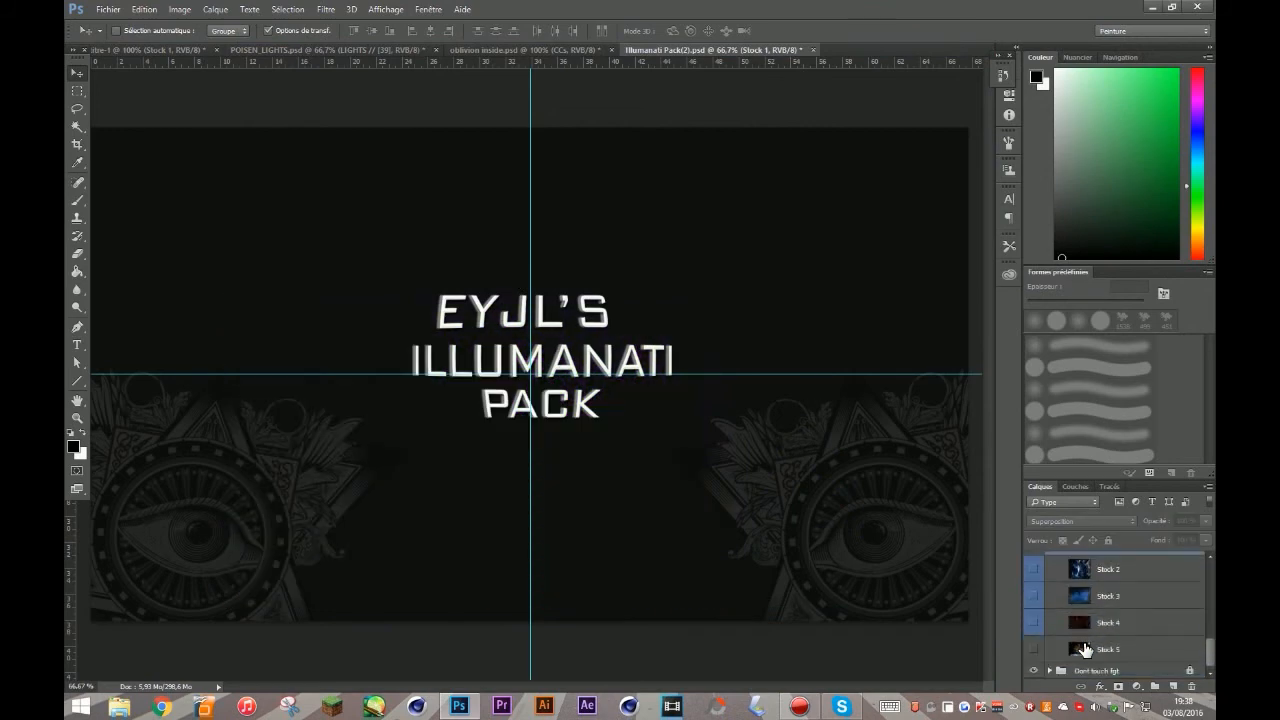
{"action": "left_click", "coordinate": [1036, 654]}
{"action": "left_click", "coordinate": [1036, 654]}
{"action": "left_click", "coordinate": [1036, 654]}
{"action": "left_click", "coordinate": [1036, 652]}
{"action": "left_click", "coordinate": [813, 49]}
{"action": "left_click", "coordinate": [690, 270]}
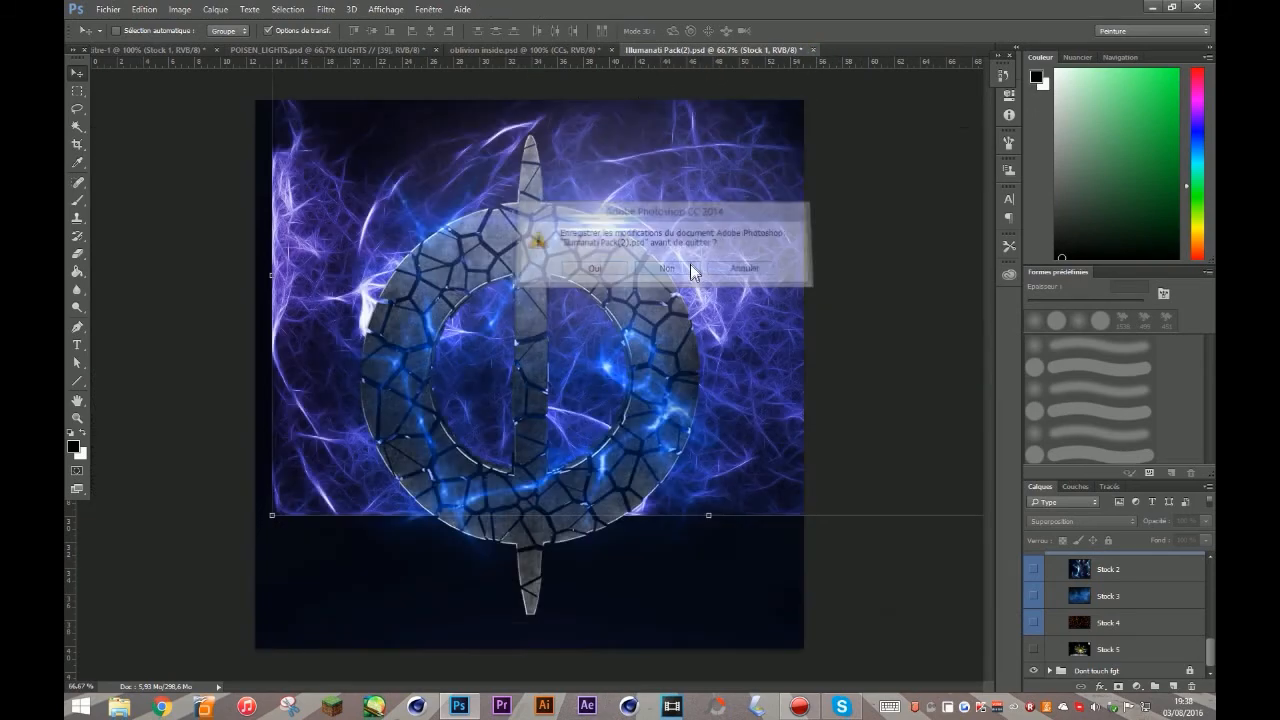
Look through the lower groups of oblivion inside.psd and preview the first layer of the Team Particles group
{"action": "left_click", "coordinate": [554, 48]}
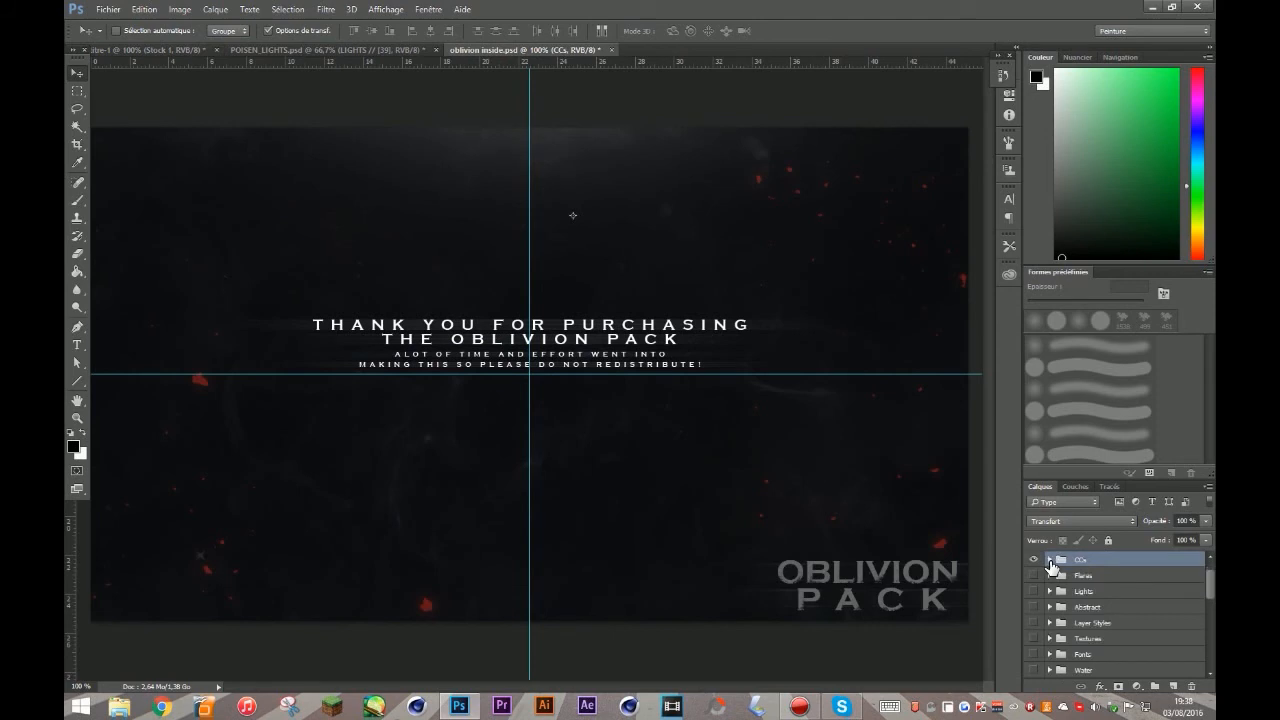
{"action": "scroll", "coordinate": [1052, 566], "scroll_direction": "down", "scroll_amount": 5}
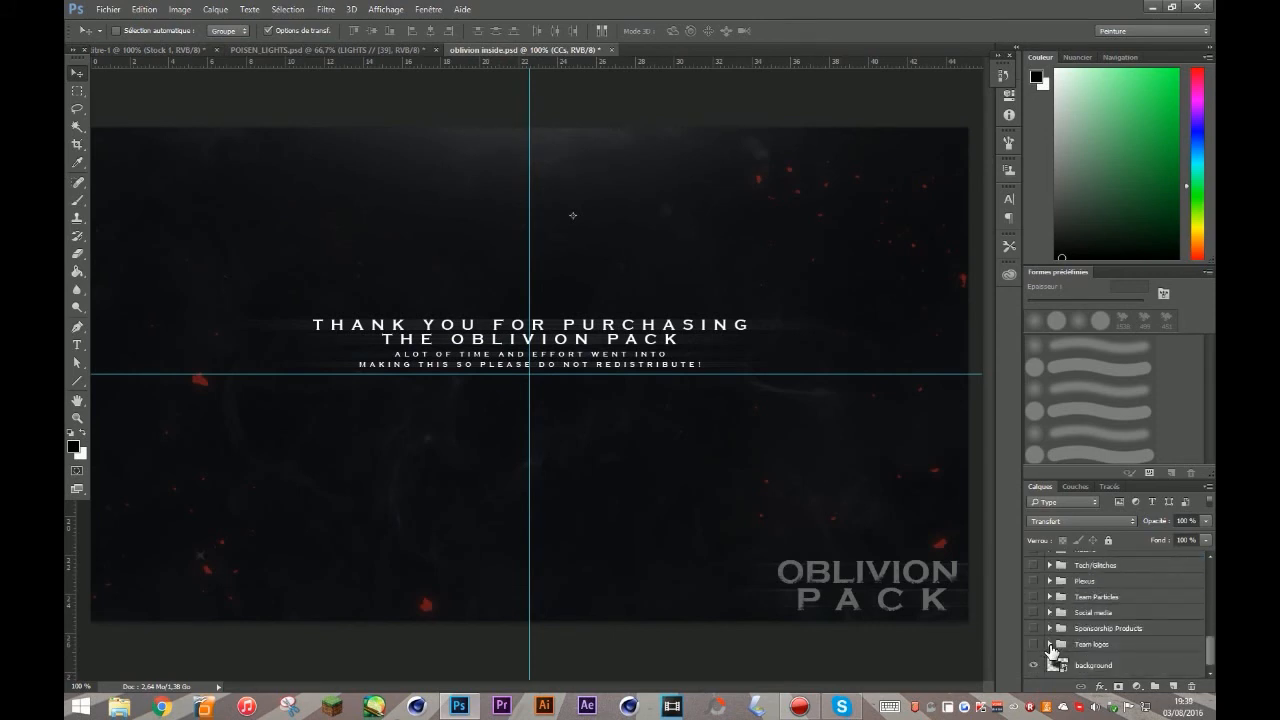
{"action": "left_click", "coordinate": [1050, 629]}
{"action": "left_click", "coordinate": [1050, 629]}
{"action": "left_click", "coordinate": [1050, 597]}
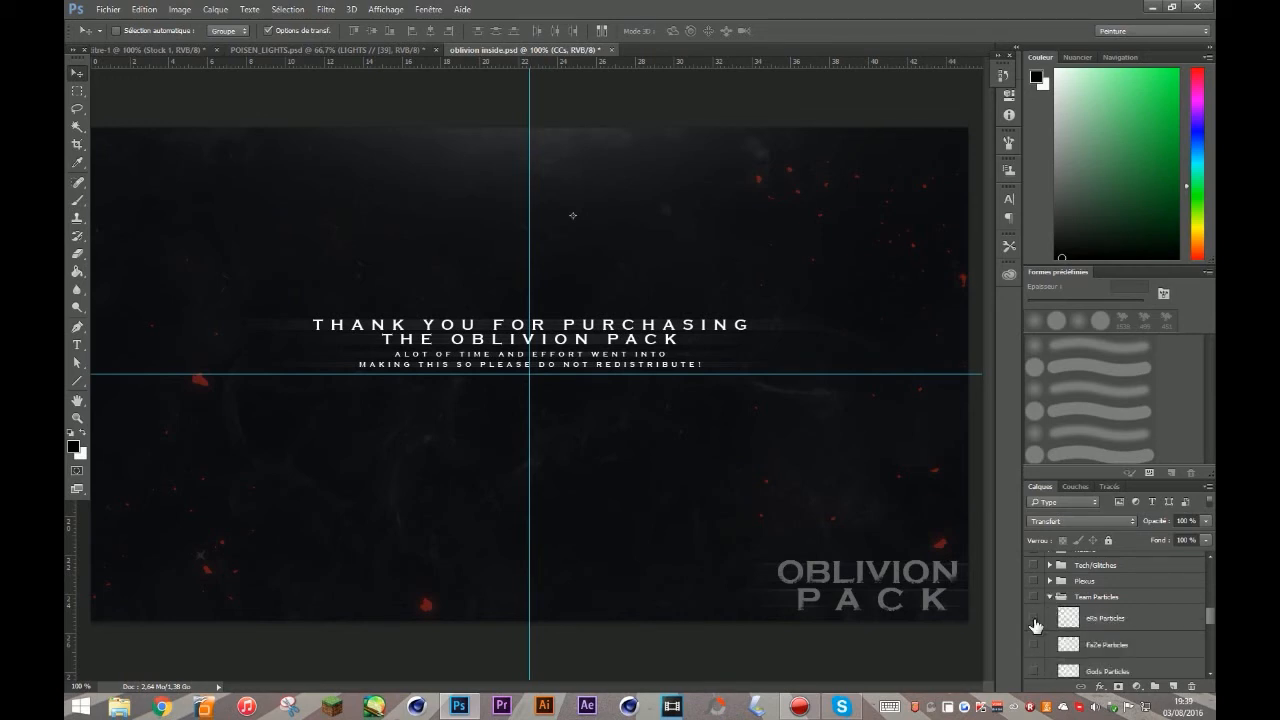
{"action": "left_click", "coordinate": [1033, 596]}
{"action": "left_click", "coordinate": [1034, 620]}
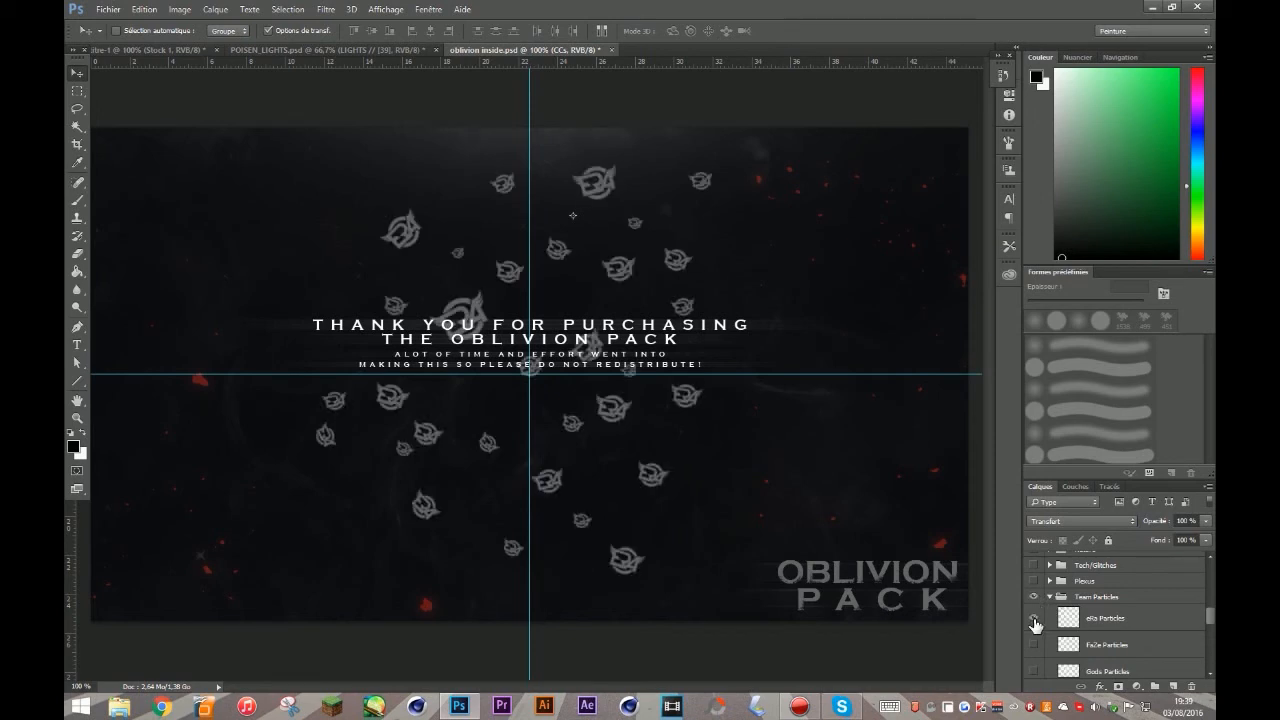
{"action": "left_click", "coordinate": [1034, 620]}
{"action": "left_click", "coordinate": [1050, 597]}
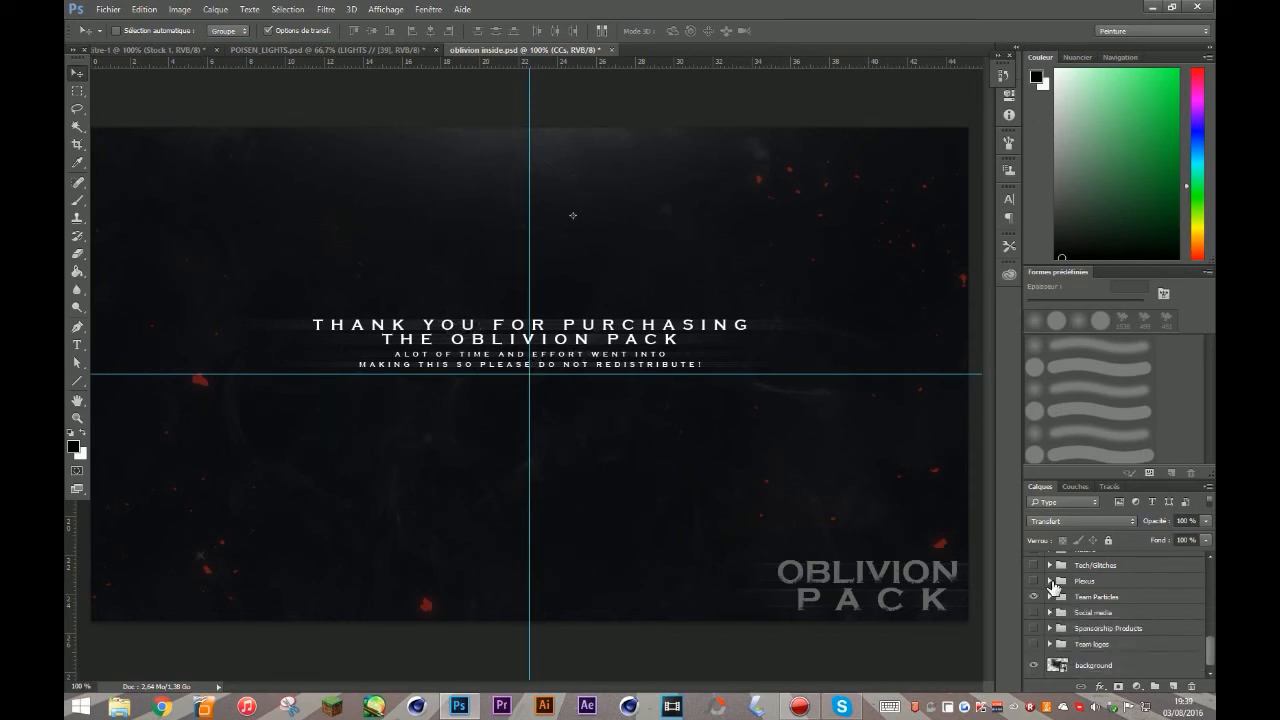
Expand and show the Plexus group, and preview its layers 1 and 2 one at a time
{"action": "left_click", "coordinate": [1050, 581]}
{"action": "left_click", "coordinate": [1033, 581]}
{"action": "left_click", "coordinate": [1034, 602]}
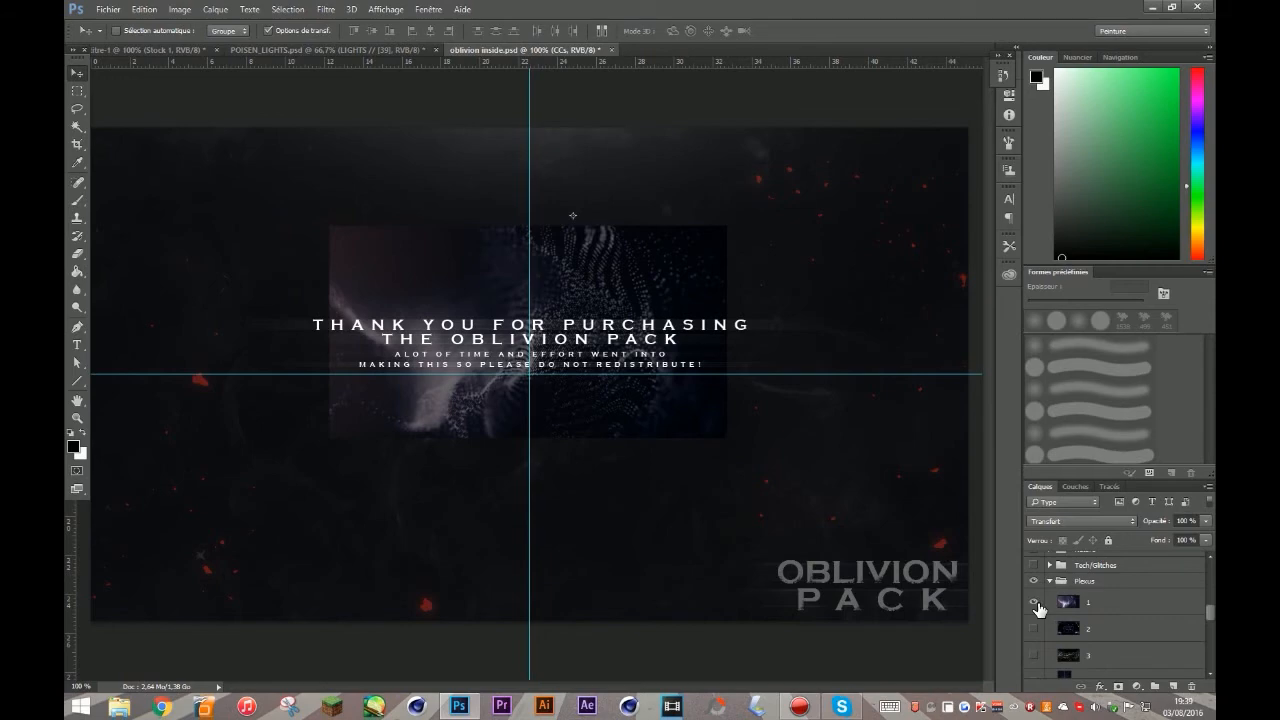
{"action": "left_click", "coordinate": [1034, 602]}
{"action": "left_click", "coordinate": [1034, 629]}
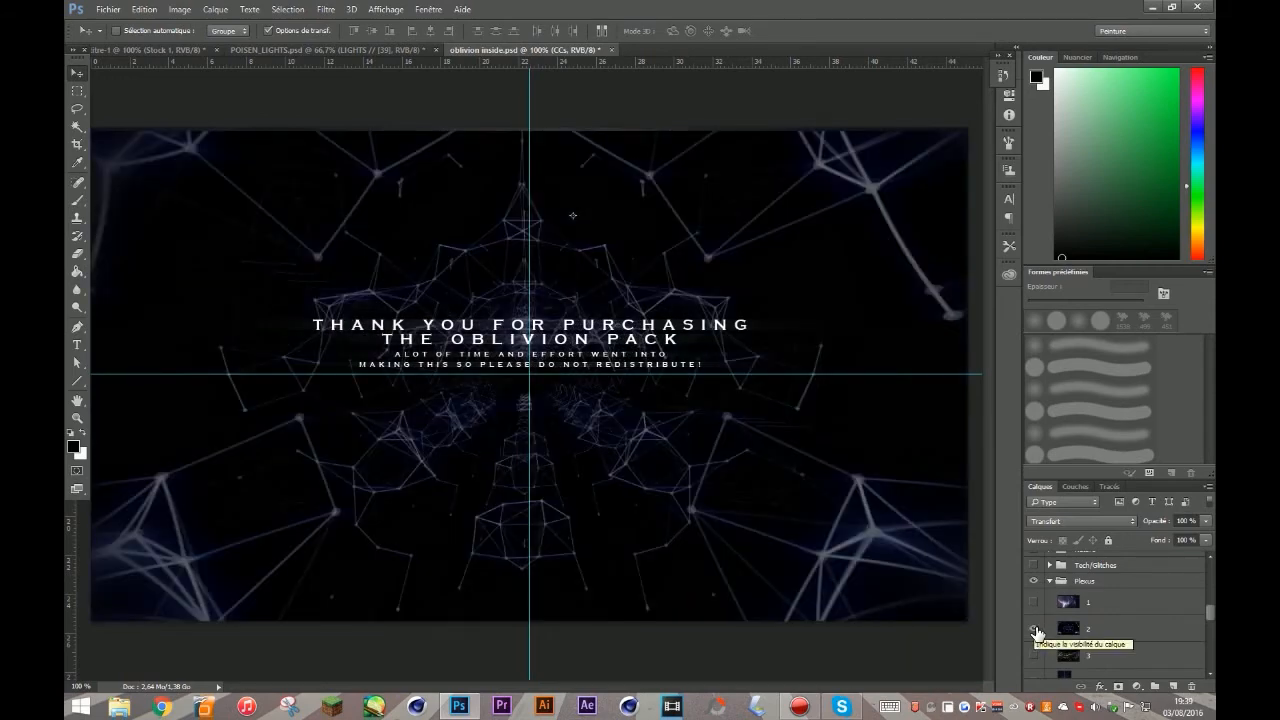
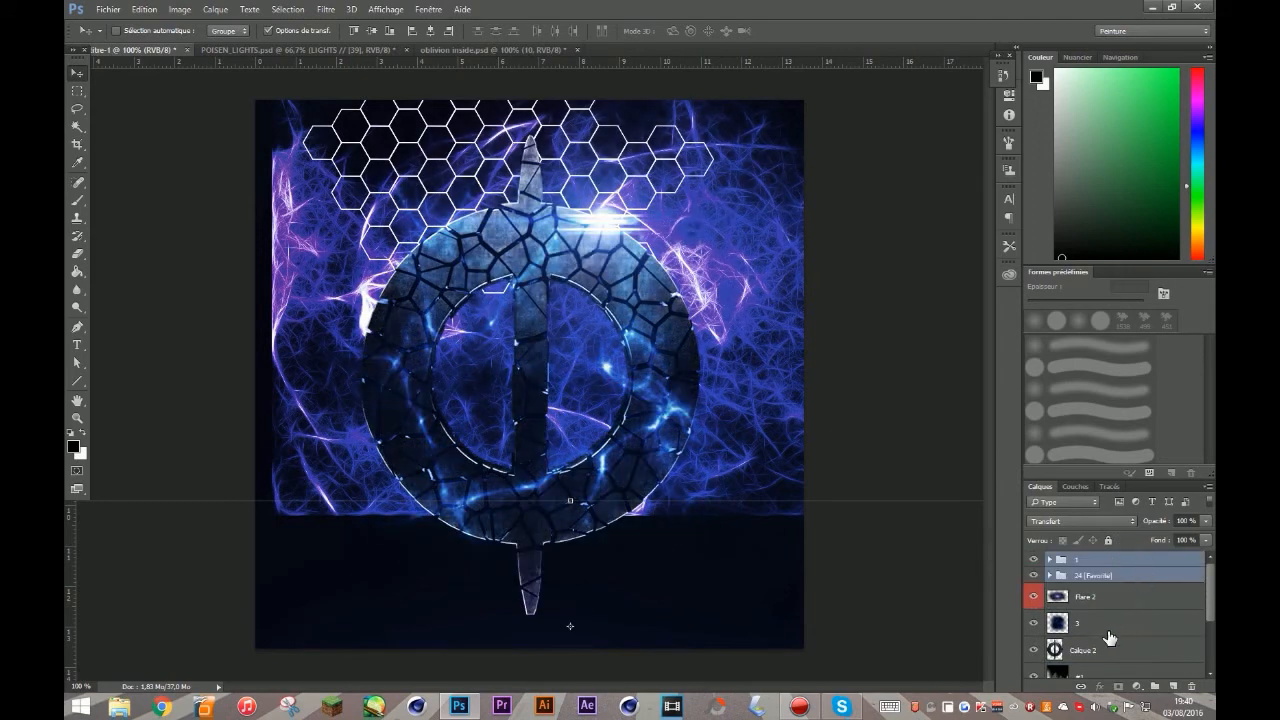
Enlarge and centre the hexagon pattern of layer 10 behind the logo, and lower its opacity to 10%
{"action": "scroll", "coordinate": [1095, 615], "scroll_direction": "down", "scroll_amount": 2}
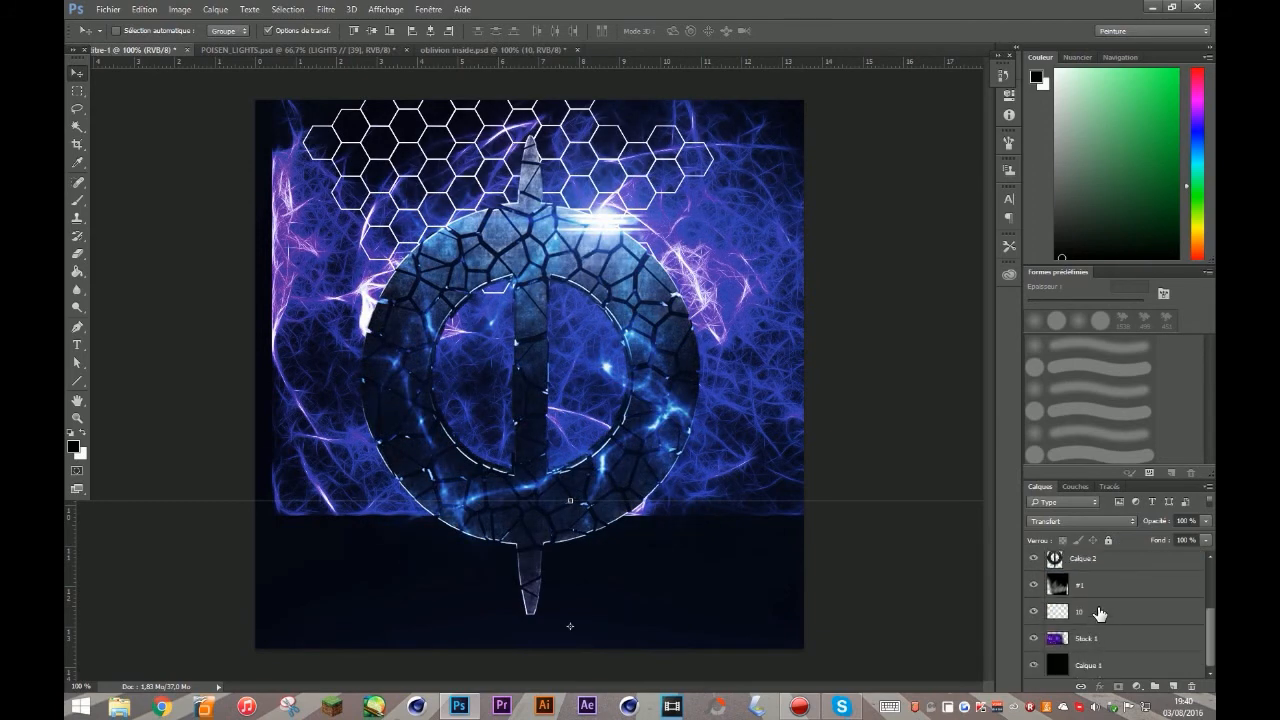
{"action": "left_click", "coordinate": [1086, 610]}
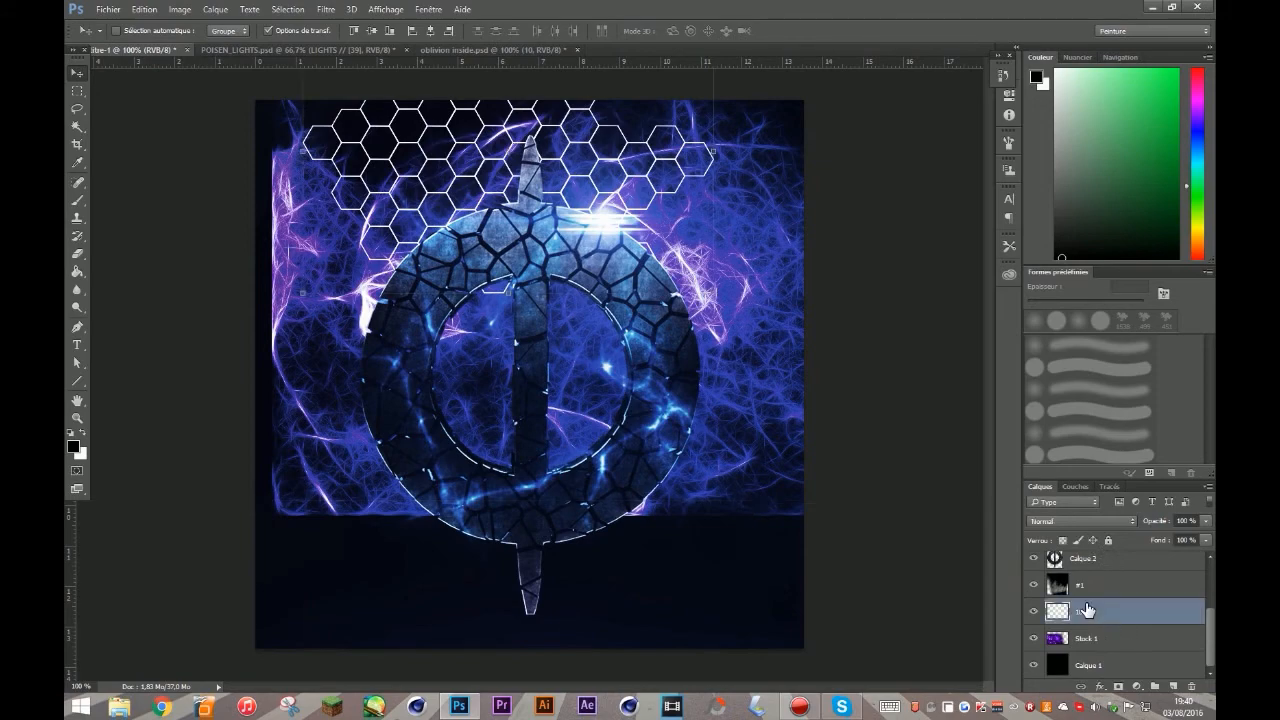
{"action": "left_click_drag", "start_coordinate": [562, 184], "coordinate": [577, 381]}
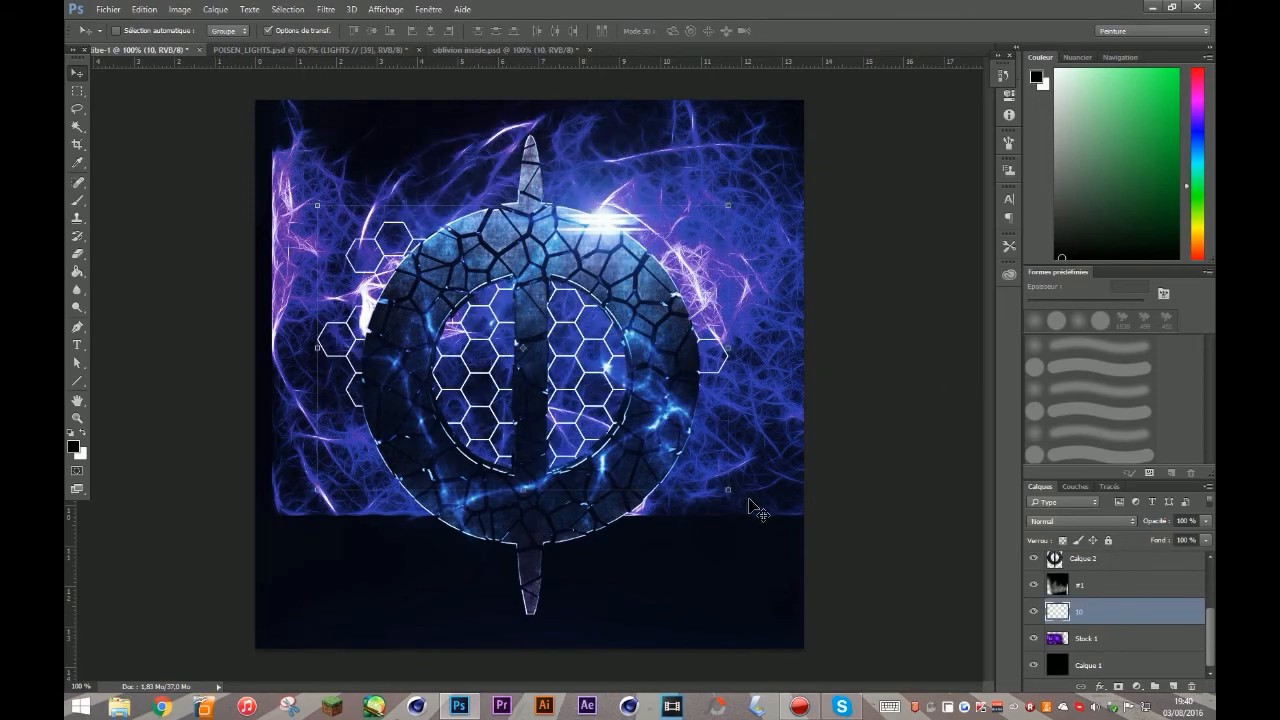
{"action": "left_click_drag", "start_coordinate": [728, 491], "coordinate": [940, 634]}
{"action": "left_click_drag", "start_coordinate": [727, 436], "coordinate": [622, 389]}
{"action": "left_click", "coordinate": [705, 32]}
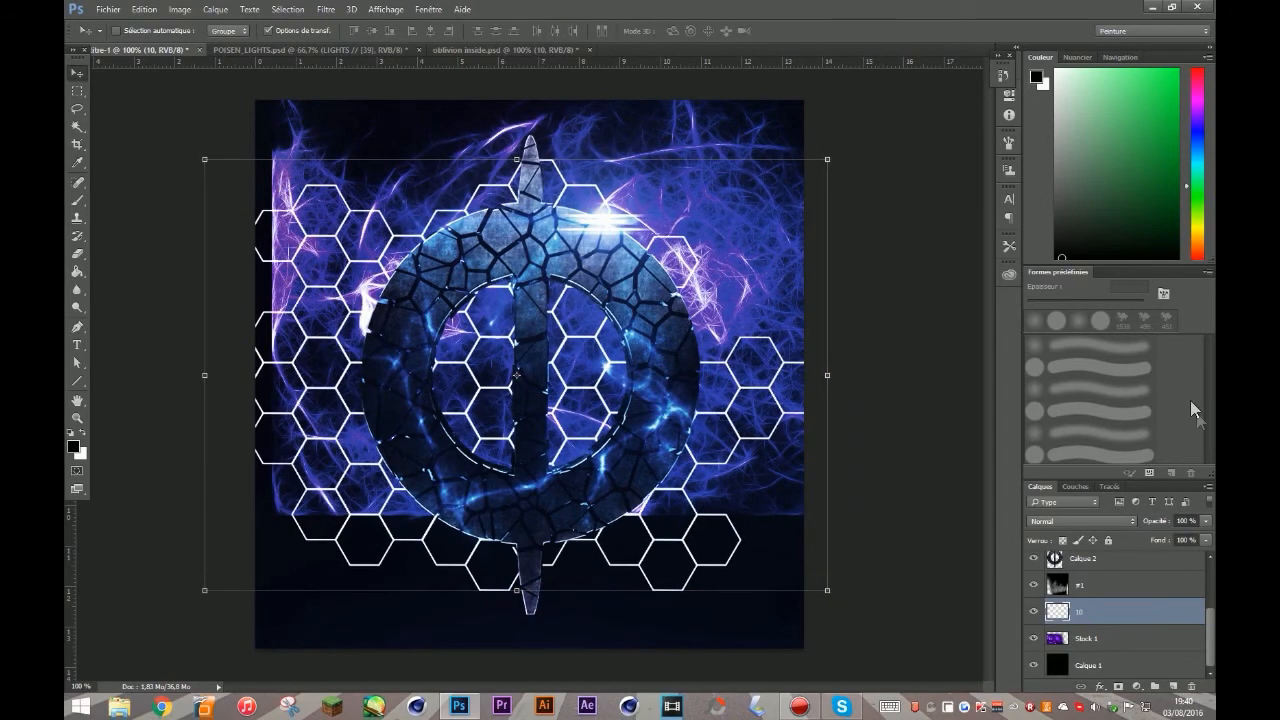
{"action": "left_click", "coordinate": [1205, 521]}
{"action": "left_click_drag", "start_coordinate": [1142, 534], "coordinate": [1147, 543]}
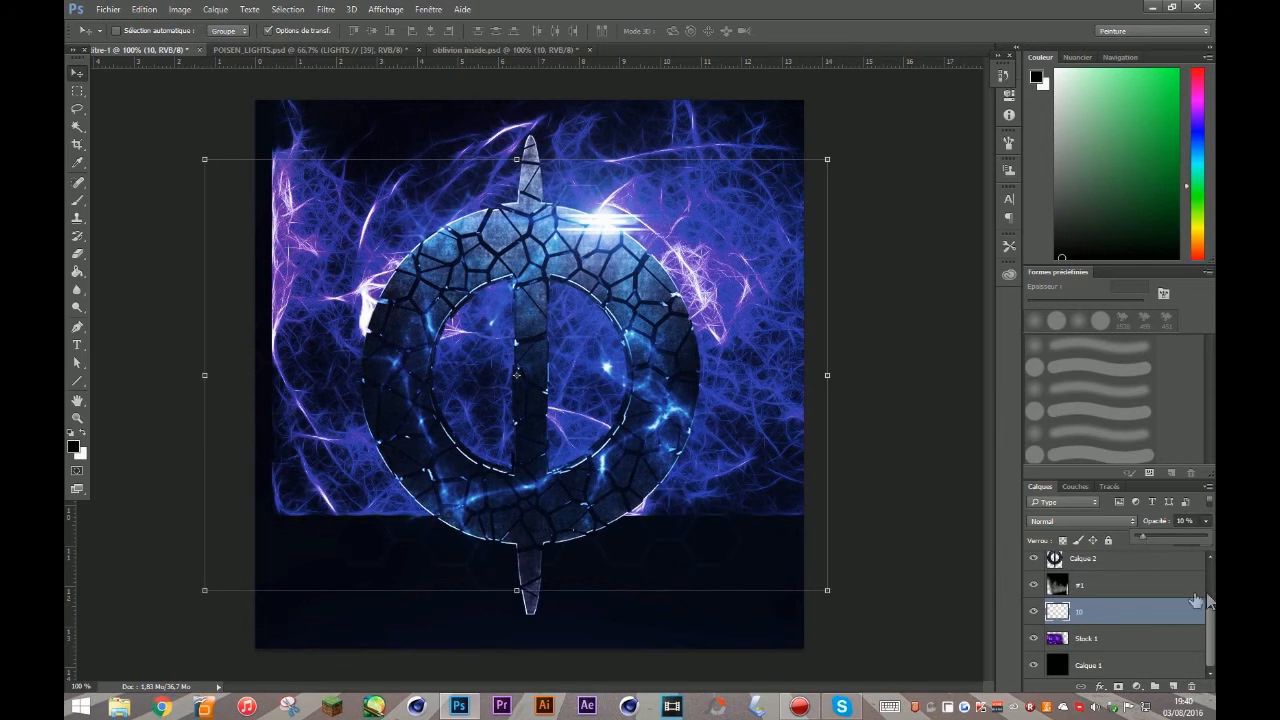
Scale the Stock 1 layer to about 126% and position it so that it covers the whole canvas behind the logo
{"action": "left_click", "coordinate": [1100, 642]}
{"action": "left_click", "coordinate": [1100, 642]}
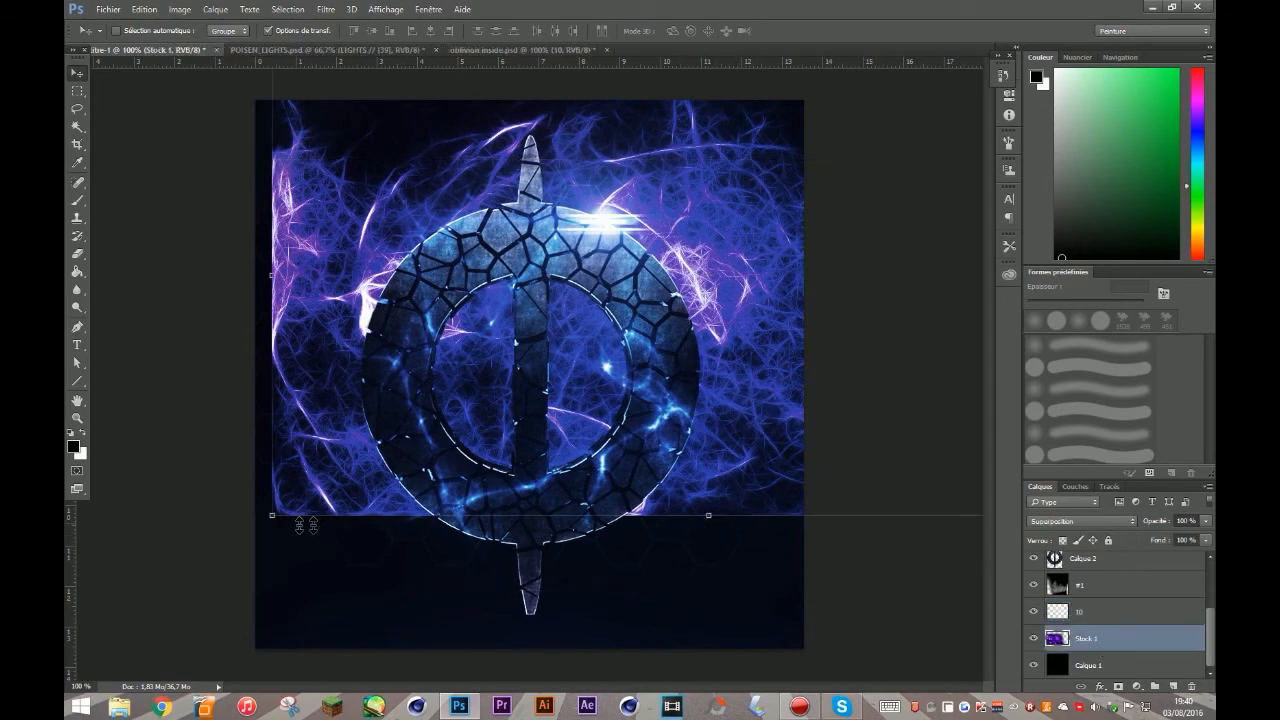
{"action": "key", "text": "ctrl+t"}
{"action": "left_click_drag", "start_coordinate": [237, 548], "coordinate": [95, 670]}
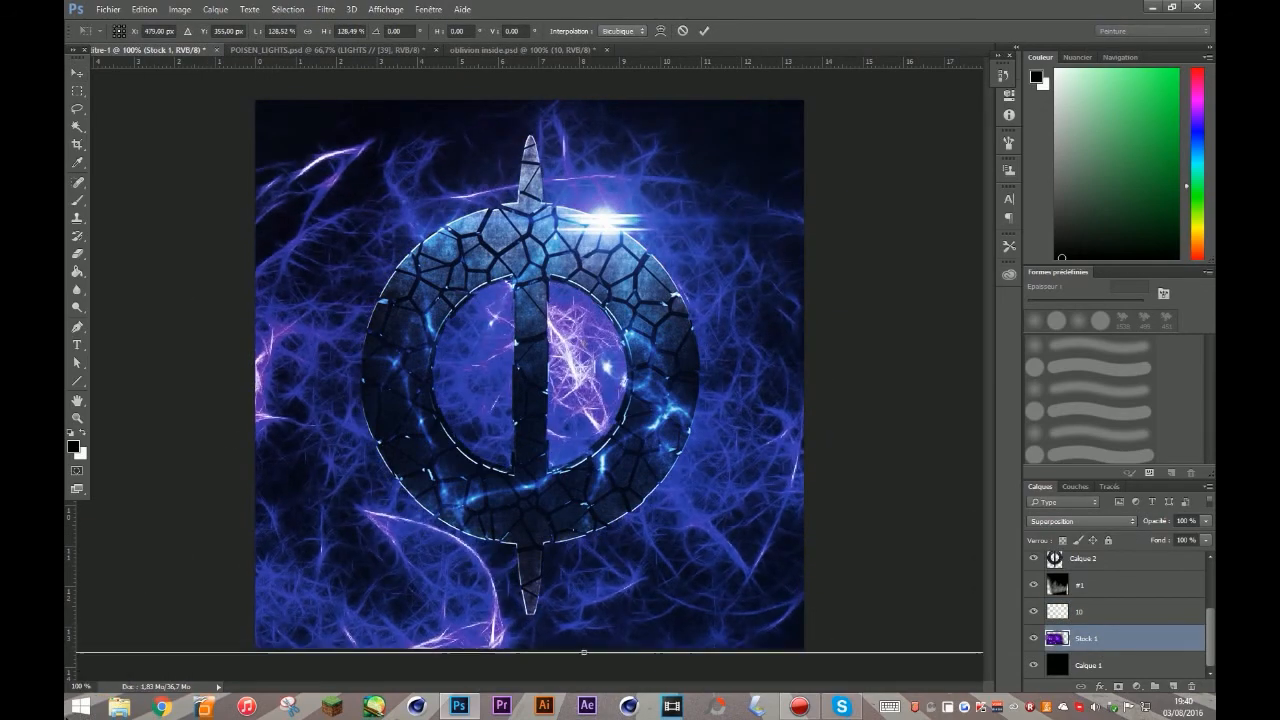
{"action": "mouse_move", "coordinate": [570, 364]}
{"action": "left_mouse_down"}
{"action": "mouse_move", "coordinate": [591, 343]}
{"action": "mouse_move", "coordinate": [589, 368]}
{"action": "left_mouse_up"}
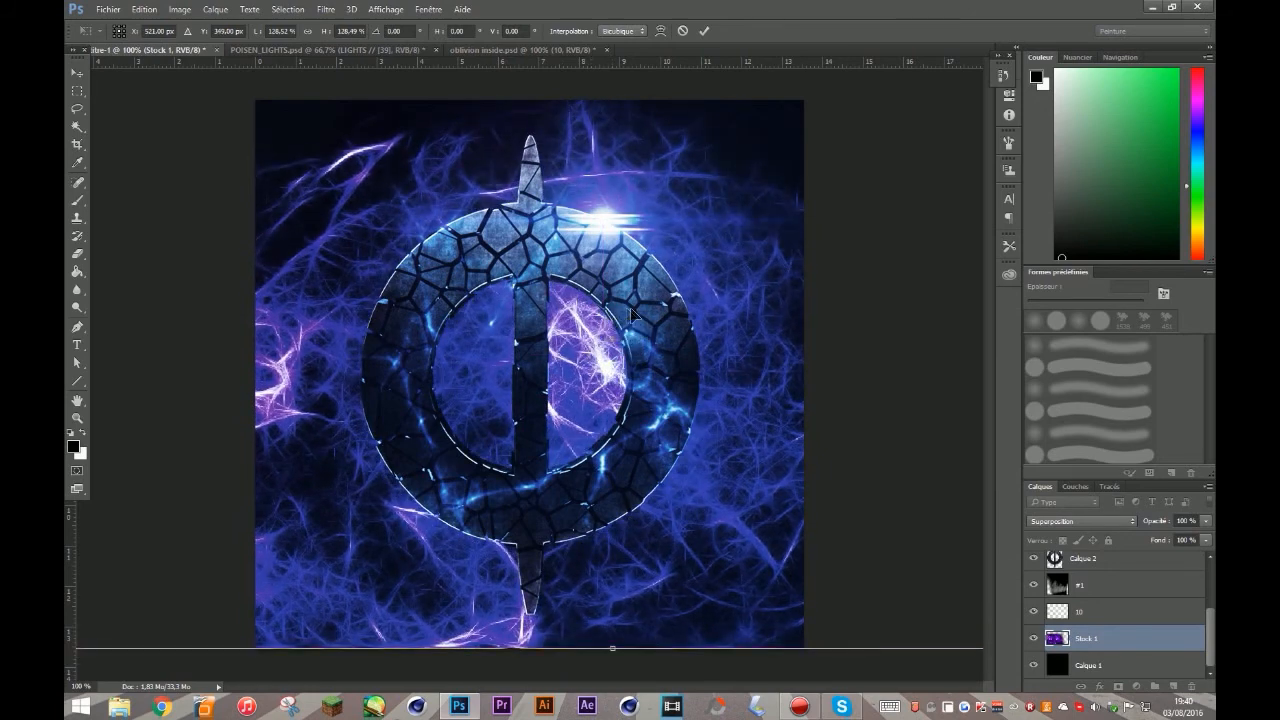
{"action": "left_click", "coordinate": [705, 31]}
Set the Stock 1 layer's opacity to 13%
{"action": "left_click_drag", "start_coordinate": [1205, 521], "coordinate": [1145, 538]}
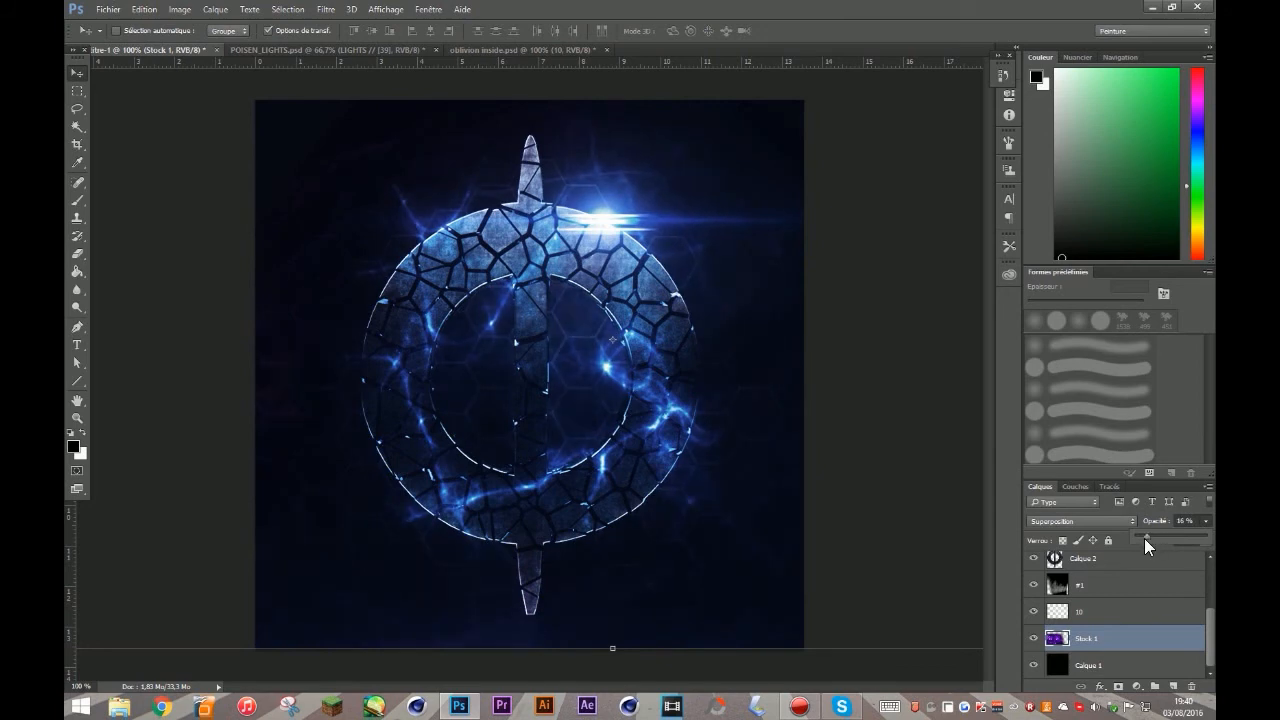
{"action": "left_click_drag", "start_coordinate": [1142, 538], "coordinate": [1126, 540]}
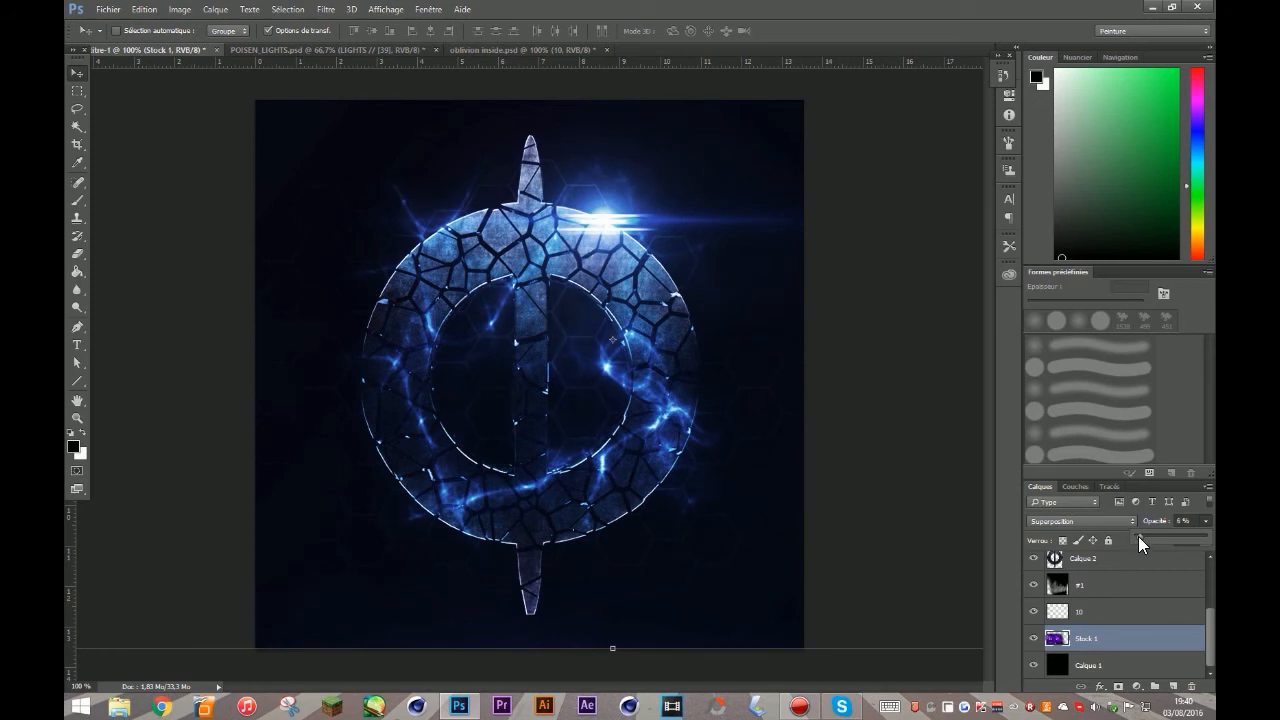
{"action": "left_click_drag", "start_coordinate": [1138, 536], "coordinate": [1144, 536]}
{"action": "left_click", "coordinate": [914, 524]}
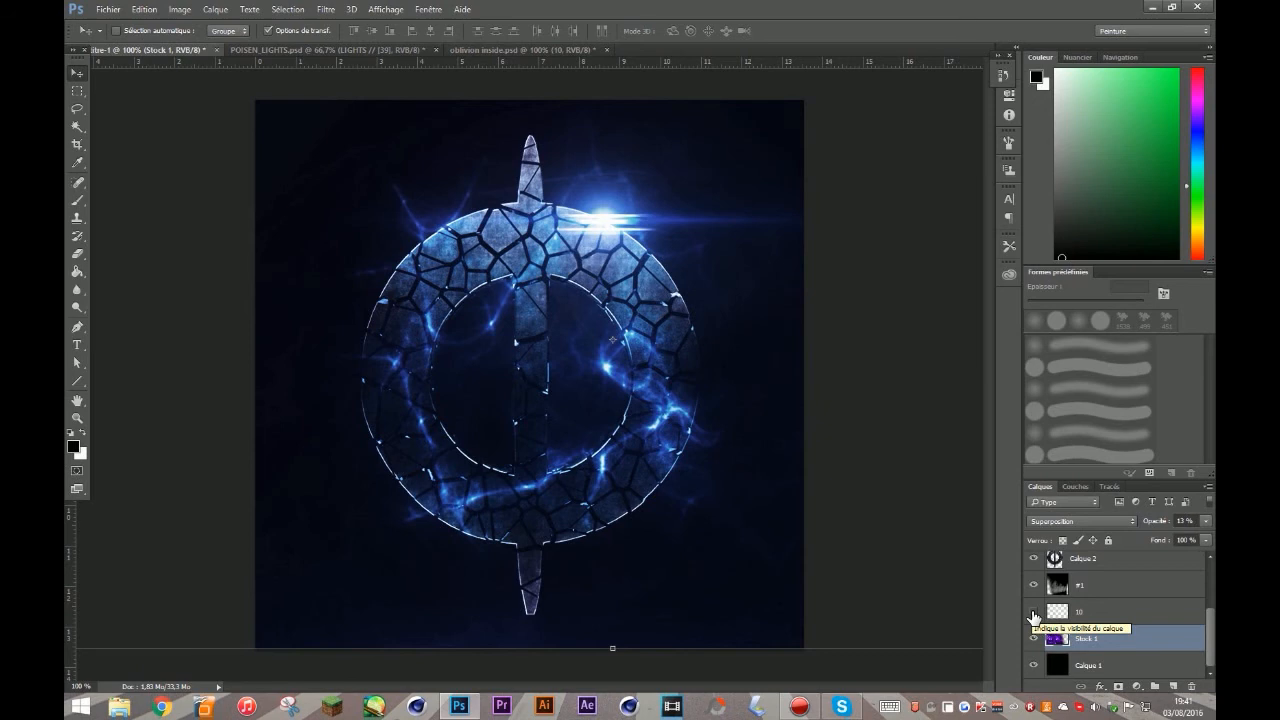
Delete the hexagon pattern layer 10
{"action": "left_click", "coordinate": [1075, 614]}
{"action": "key", "text": "Delete"}
Duplicate the Flare 2 layer, keeping the suggested name for the copy
{"action": "scroll", "coordinate": [1073, 616], "scroll_direction": "up", "scroll_amount": 3}
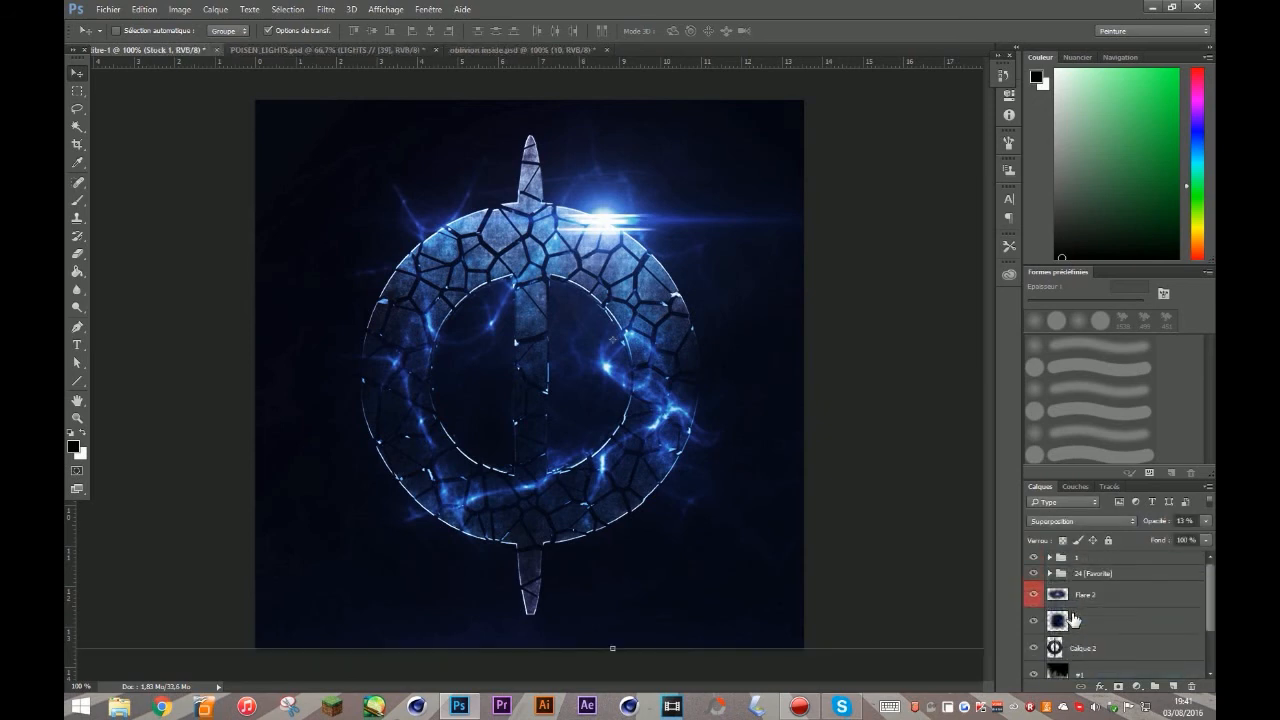
{"action": "left_click", "coordinate": [1088, 594]}
{"action": "right_click", "coordinate": [1087, 595]}
{"action": "left_click", "coordinate": [1010, 85]}
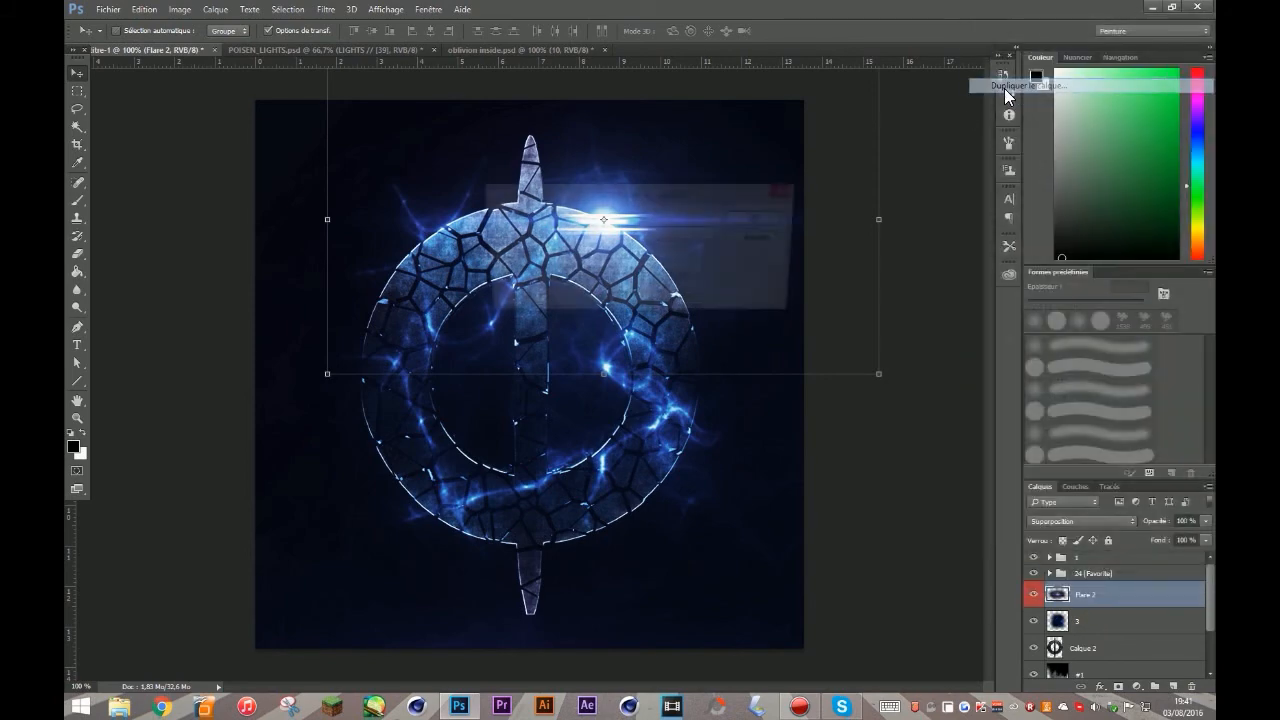
{"action": "left_click", "coordinate": [757, 214]}
Place the flare copy on the ring's lower-left edge, flipped both ways at about 112% scale, and set its opacity to 75%
{"action": "left_click_drag", "start_coordinate": [712, 290], "coordinate": [535, 570]}
{"action": "left_click_drag", "start_coordinate": [701, 351], "coordinate": [773, 325]}
{"action": "left_click_drag", "start_coordinate": [777, 673], "coordinate": [373, 437], "text": "shift"}
{"action": "left_click_drag", "start_coordinate": [540, 528], "coordinate": [533, 547]}
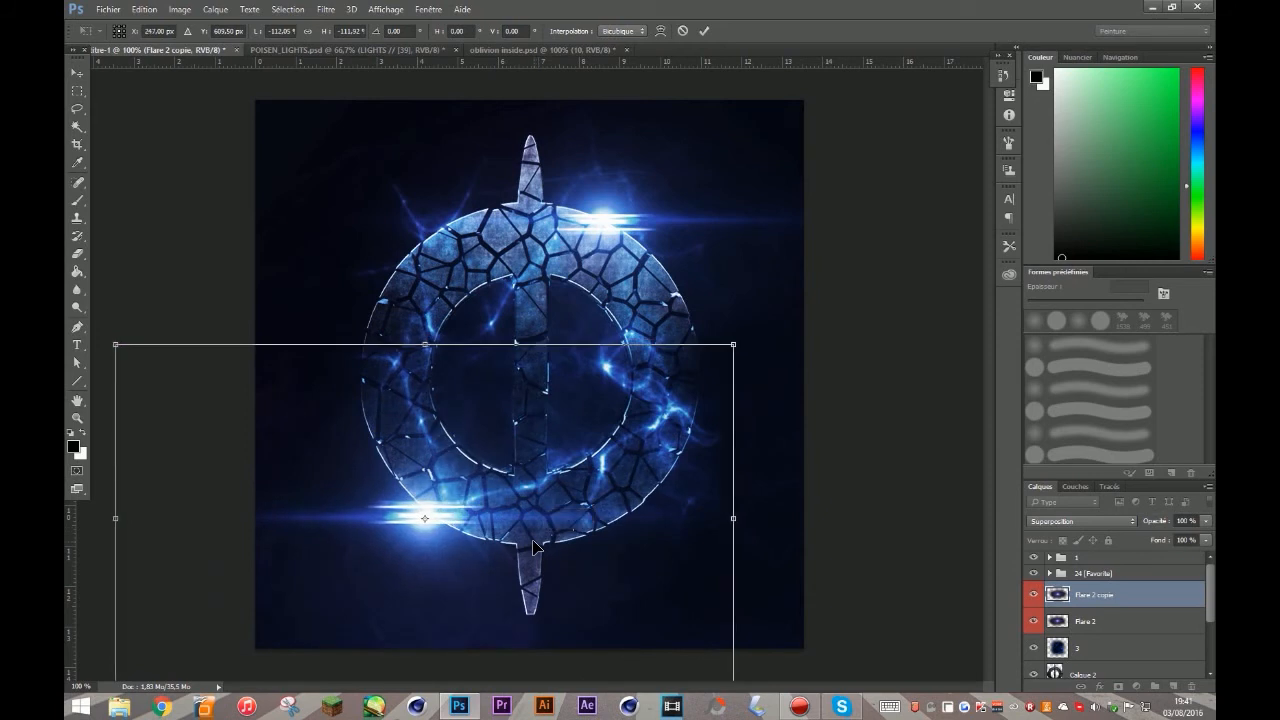
{"action": "left_click", "coordinate": [706, 31]}
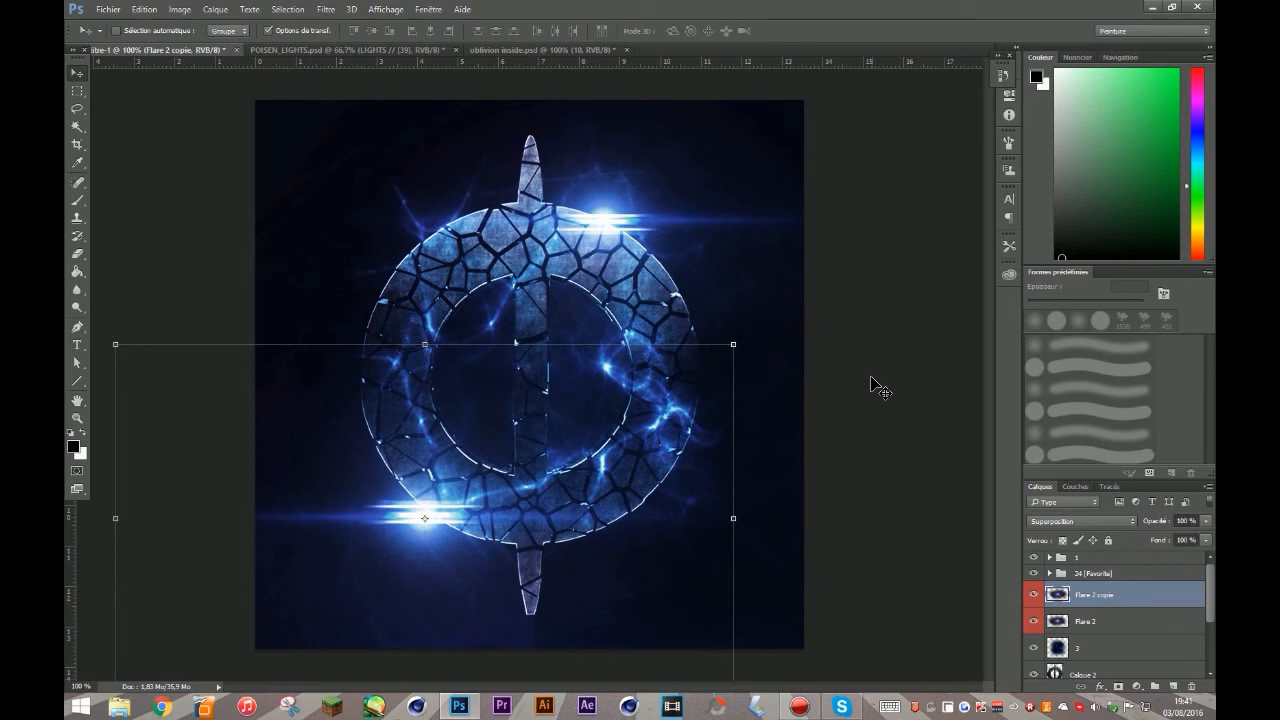
{"action": "left_click", "coordinate": [1206, 521]}
{"action": "left_click", "coordinate": [1188, 534]}
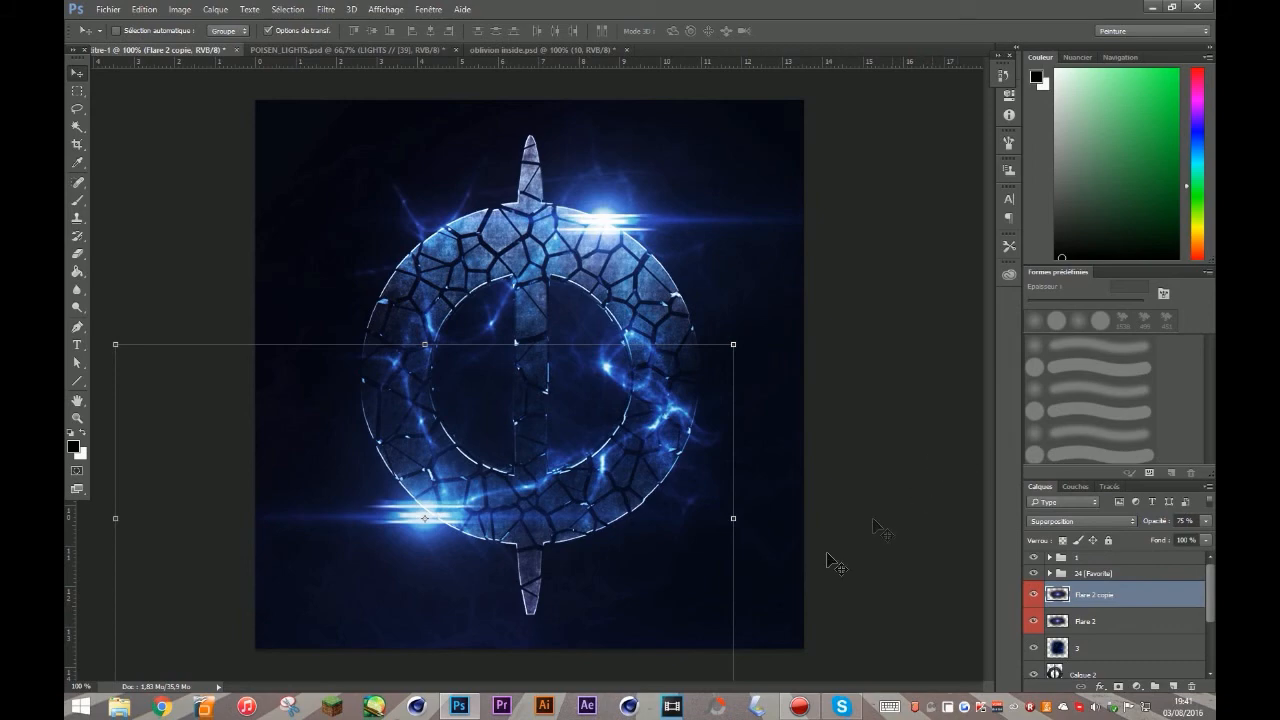
{"action": "left_click", "coordinate": [108, 9]}
{"action": "left_click", "coordinate": [125, 26]}
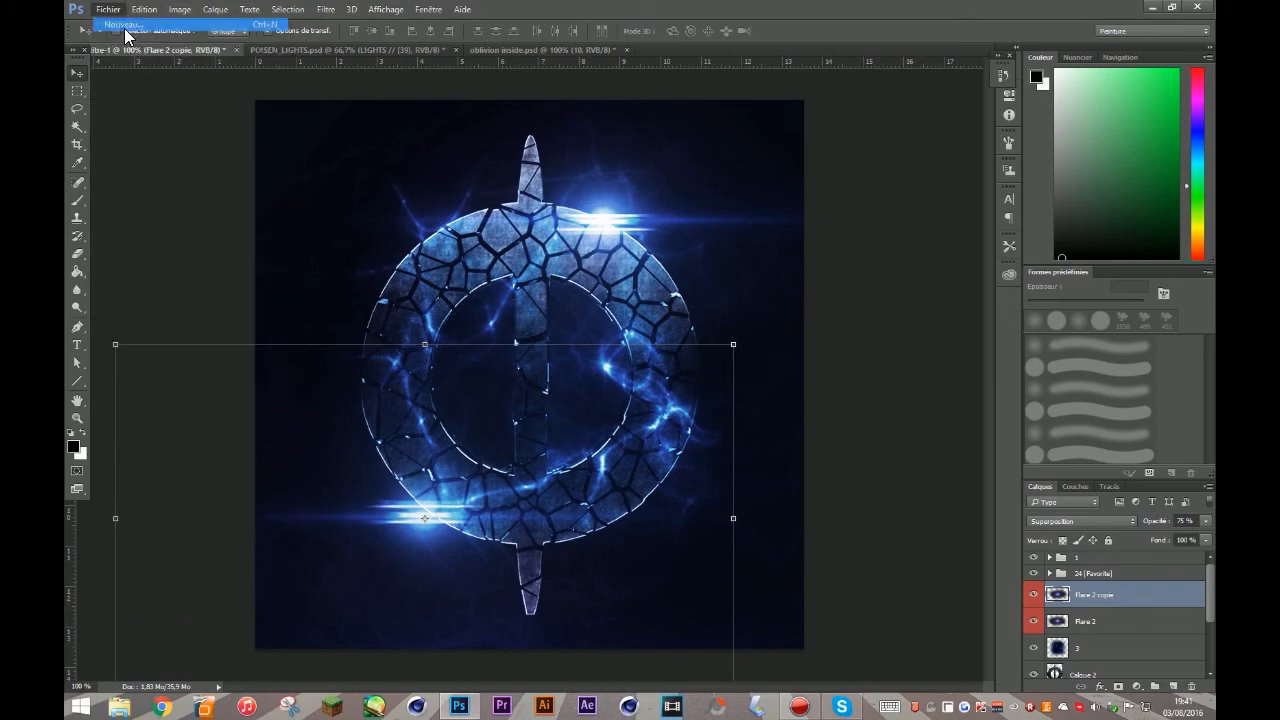
{"action": "left_click", "coordinate": [1000, 205]}
Open Banniere.psd from the desktop
{"action": "left_click", "coordinate": [108, 9]}
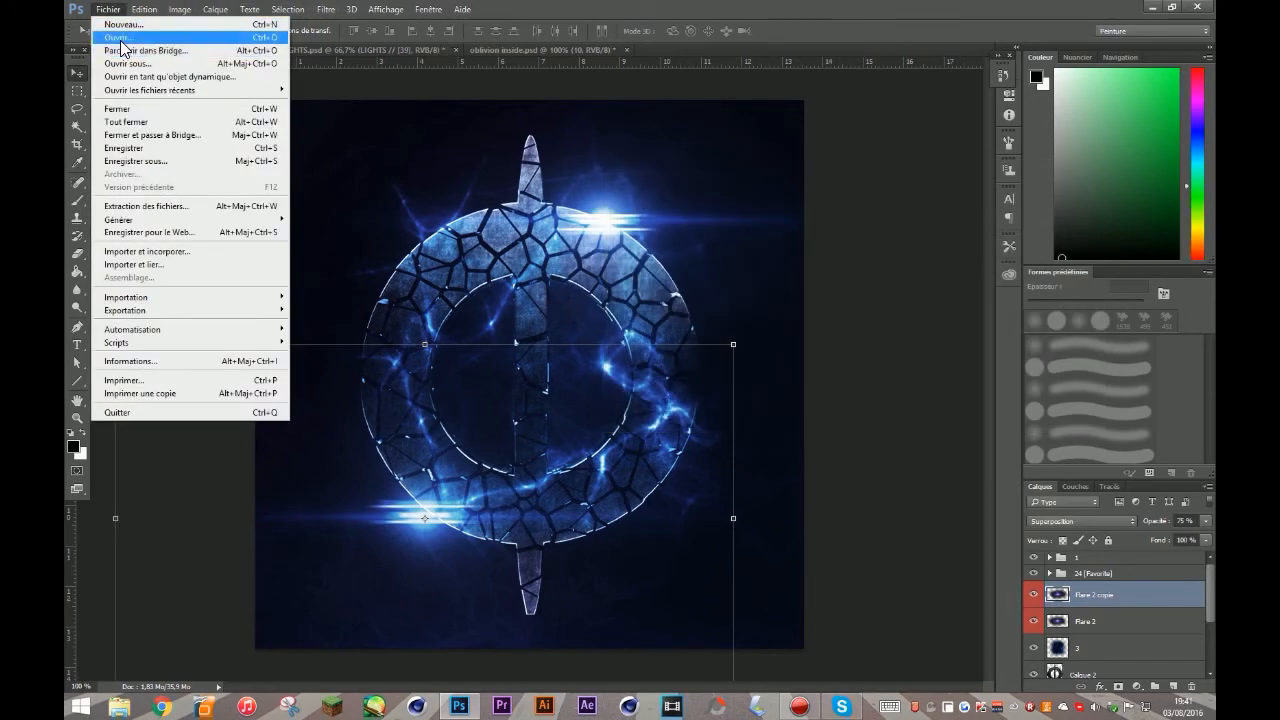
{"action": "left_click", "coordinate": [120, 42]}
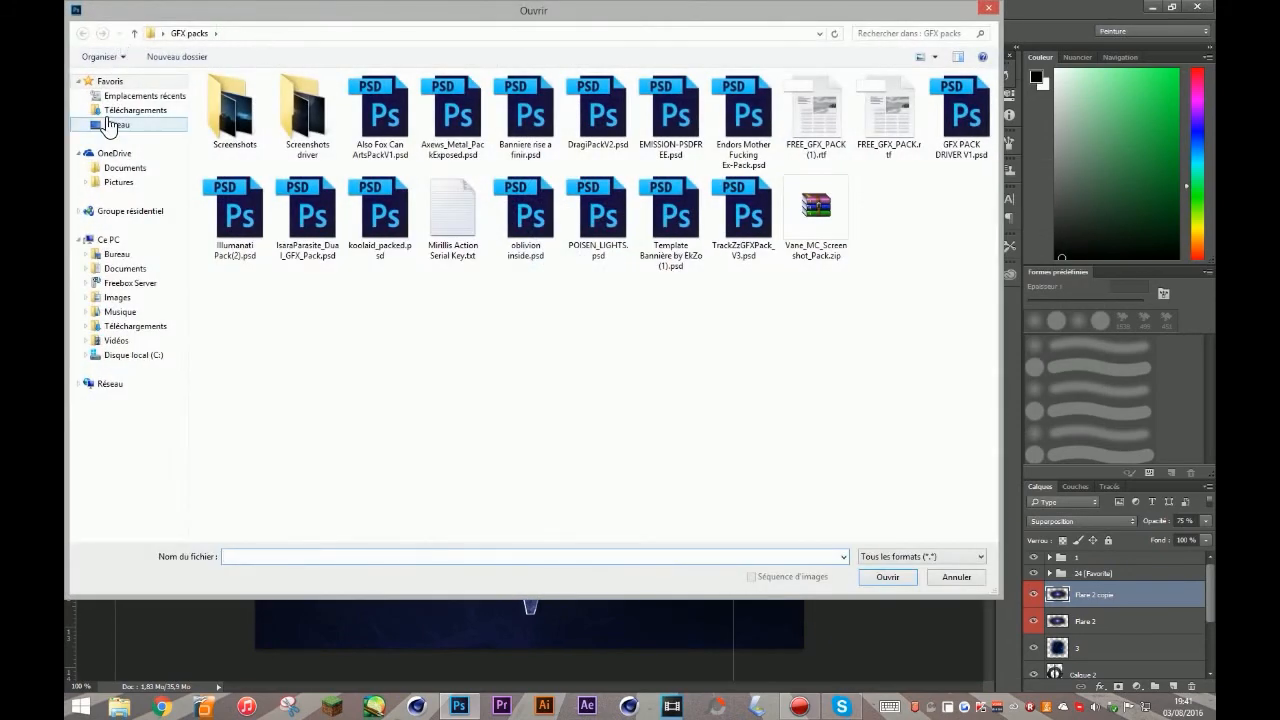
{"action": "left_click", "coordinate": [112, 128]}
{"action": "double_click", "coordinate": [770, 392]}
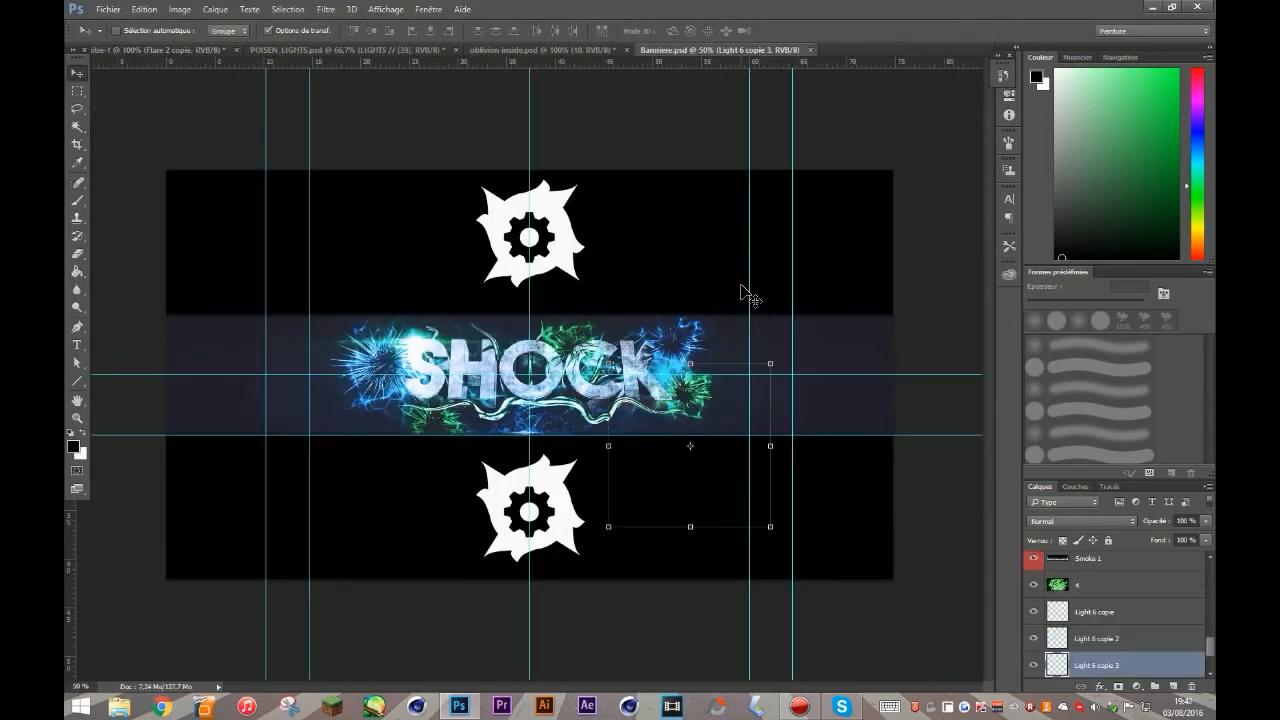
Copy texture layer 4 from Banniere.psd into the logo document, redock the banner file and return to the logo
{"action": "scroll", "coordinate": [1157, 625], "scroll_direction": "down", "scroll_amount": 2}
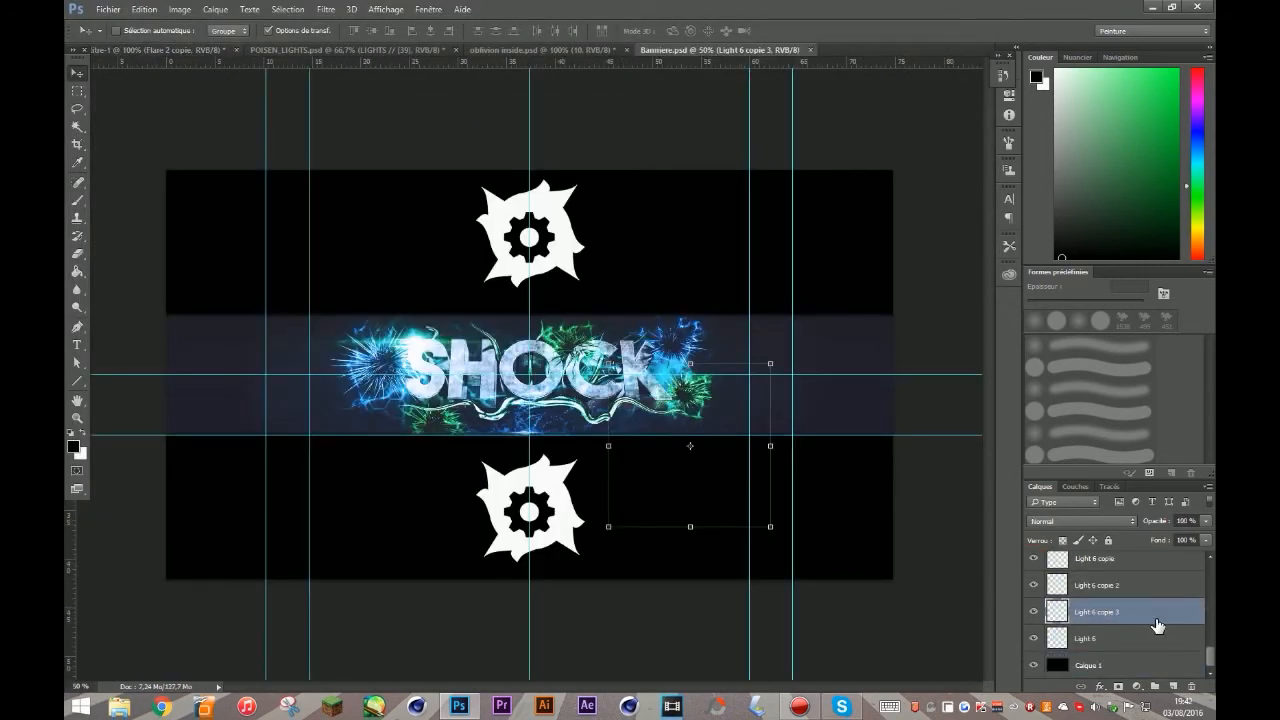
{"action": "scroll", "coordinate": [1157, 625], "scroll_direction": "up", "scroll_amount": 2}
{"action": "left_click", "coordinate": [1141, 640]}
{"action": "left_click_drag", "start_coordinate": [687, 55], "coordinate": [508, 490]}
{"action": "left_click_drag", "start_coordinate": [1054, 449], "coordinate": [707, 542]}
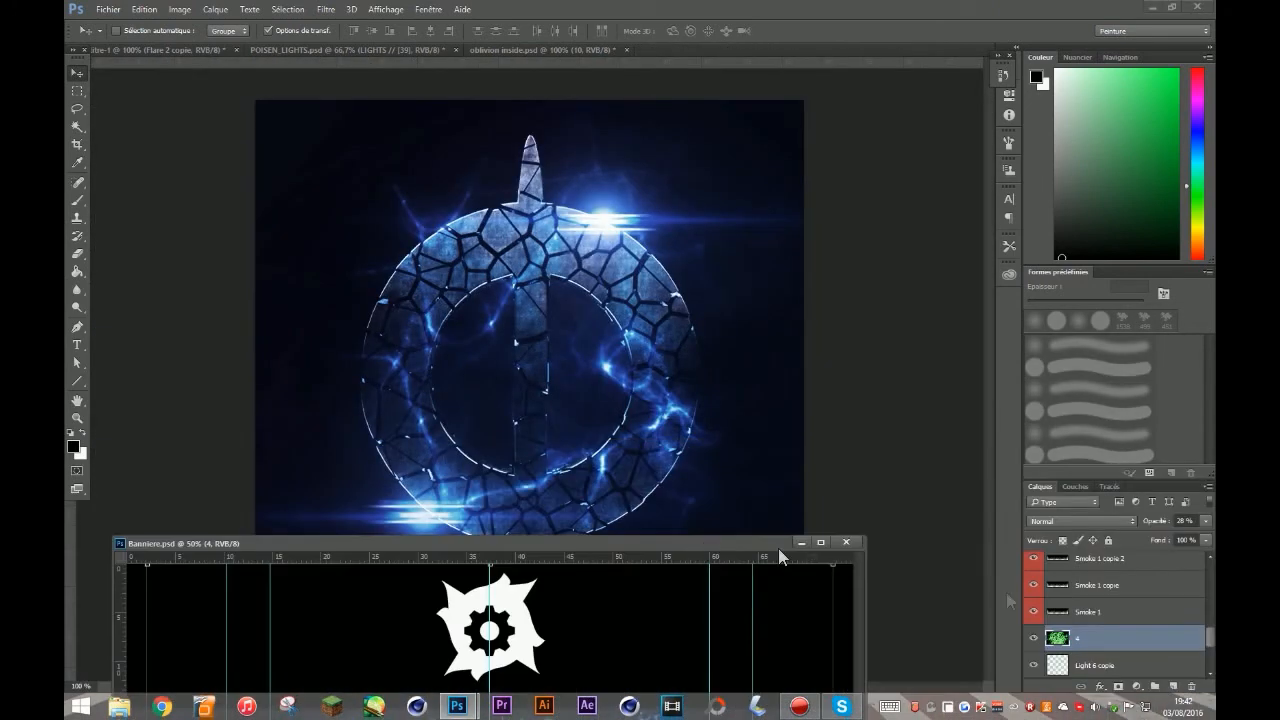
{"action": "left_click_drag", "start_coordinate": [1137, 644], "coordinate": [564, 386]}
{"action": "left_click_drag", "start_coordinate": [555, 542], "coordinate": [722, 50]}
{"action": "left_click", "coordinate": [154, 48]}
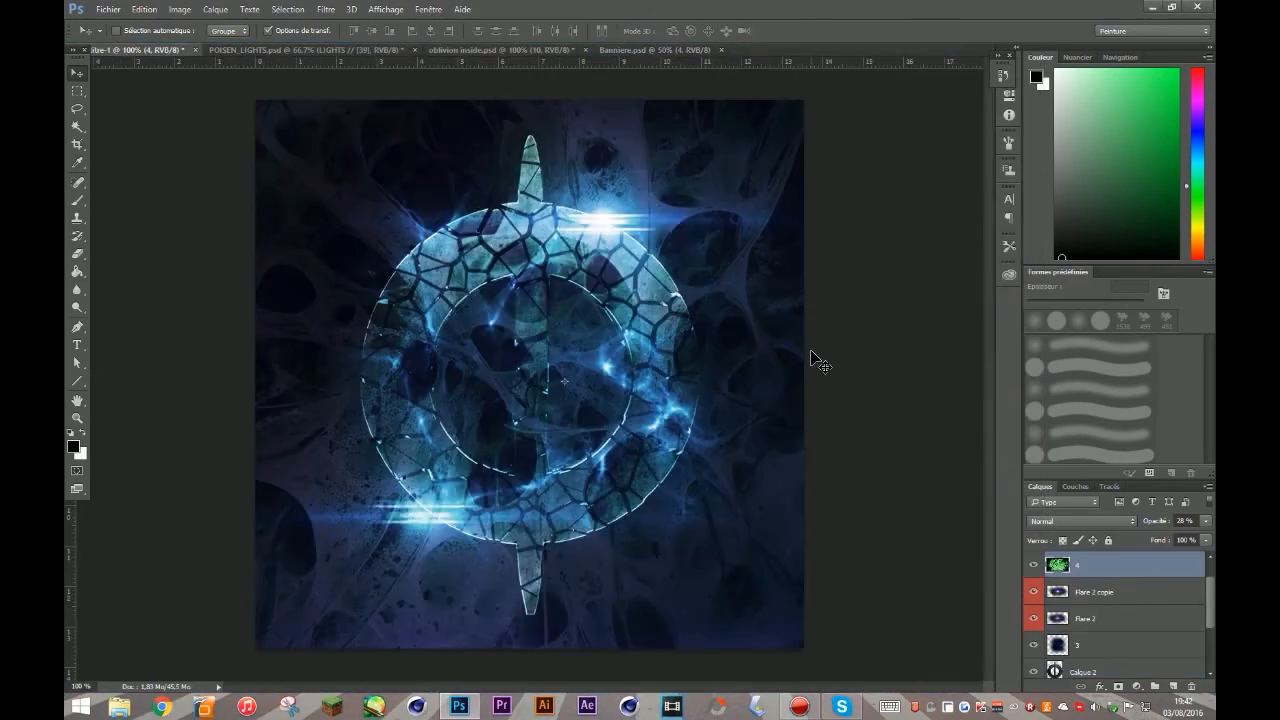
Move layer 4 beneath Stock 1, shift the texture up and left, and set its opacity to 13%
{"action": "left_click_drag", "start_coordinate": [1103, 571], "coordinate": [1160, 638]}
{"action": "mouse_move", "coordinate": [707, 529]}
{"action": "left_mouse_down"}
{"action": "mouse_move", "coordinate": [731, 550]}
{"action": "mouse_move", "coordinate": [717, 537]}
{"action": "left_mouse_up"}
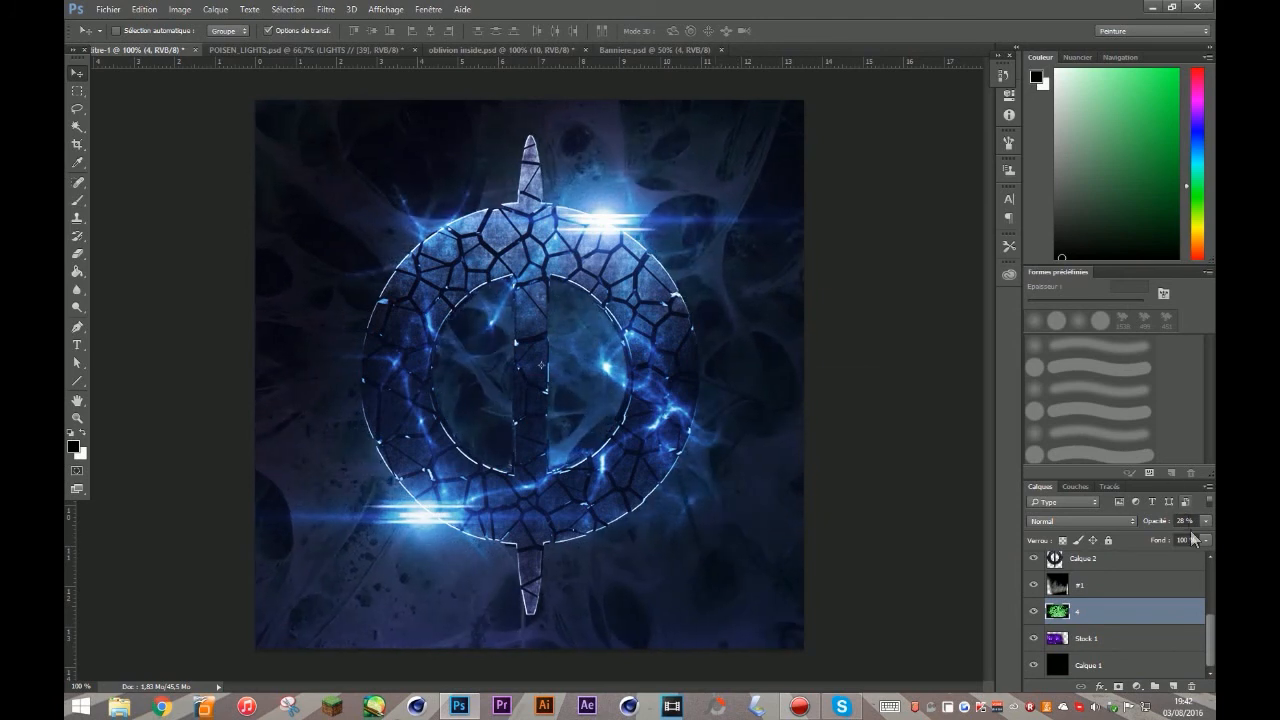
{"action": "left_click", "coordinate": [1205, 521]}
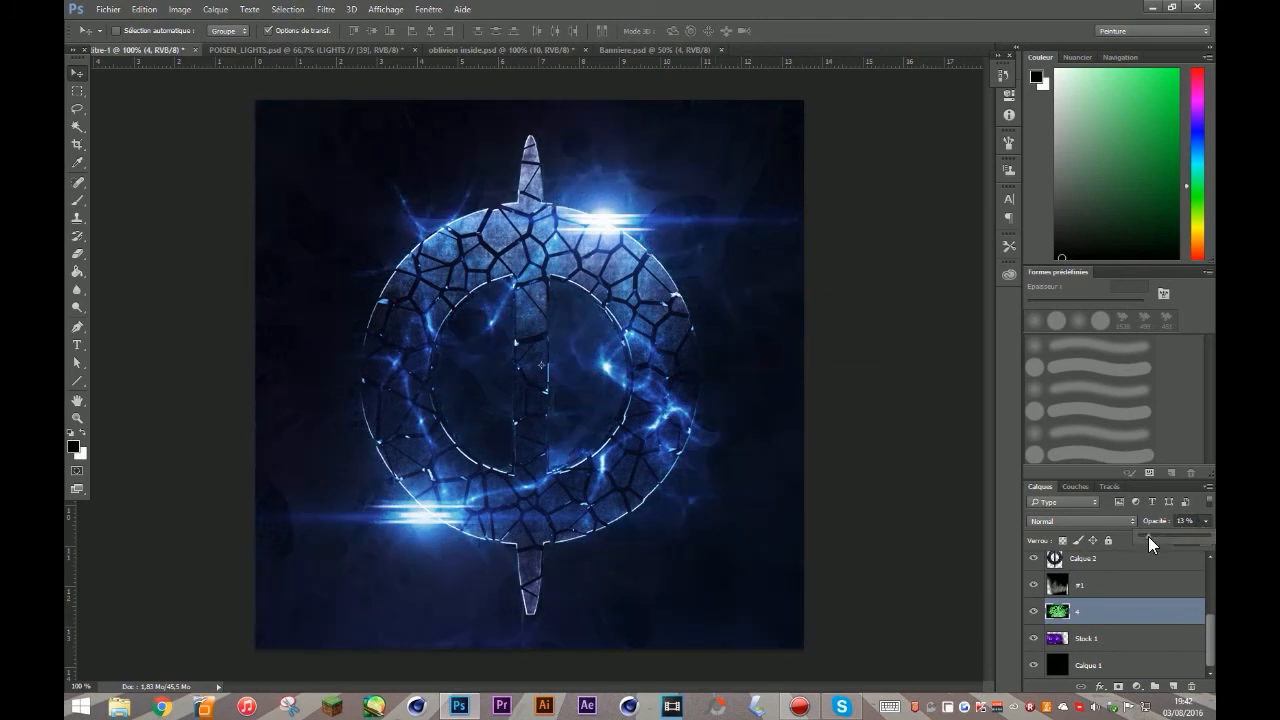
{"action": "left_click", "coordinate": [731, 530]}
{"action": "left_click_drag", "start_coordinate": [731, 535], "coordinate": [633, 480]}
{"action": "left_click_drag", "start_coordinate": [1078, 614], "coordinate": [1095, 660]}
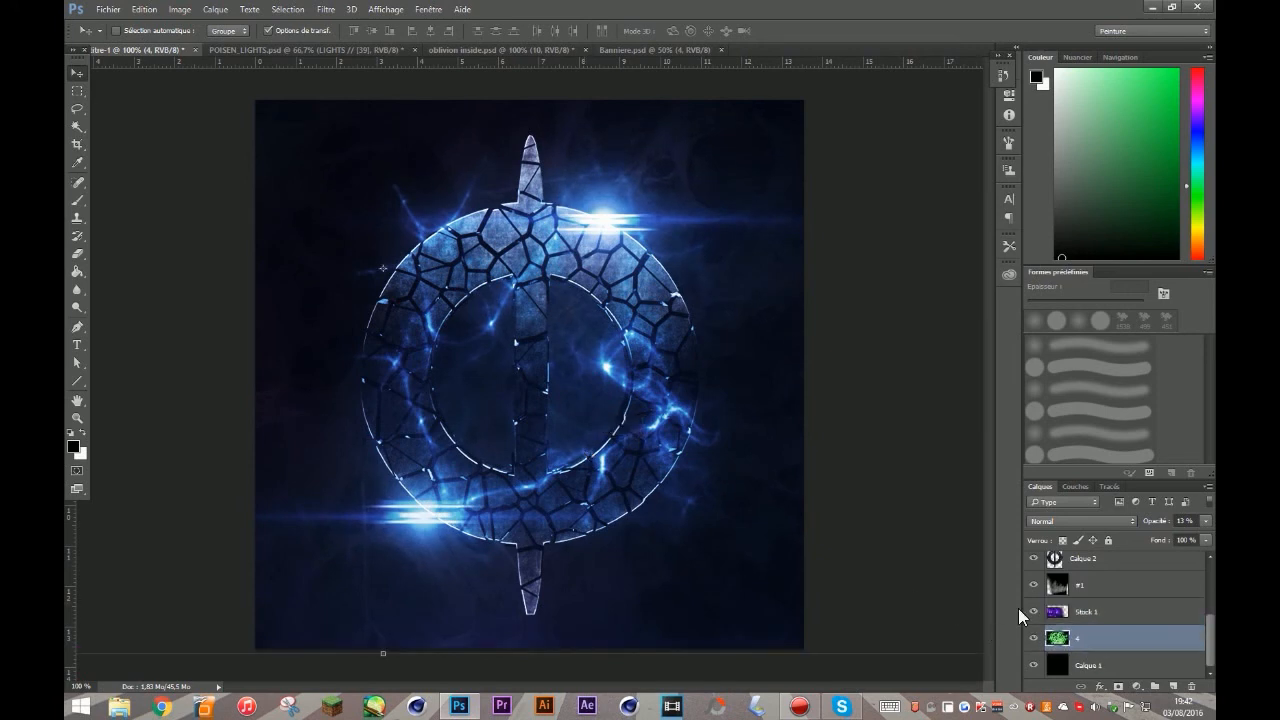
Shift layer 4's hue towards yellow-green with Hue/Saturation and lower its opacity to 8%
{"action": "left_click", "coordinate": [180, 9]}
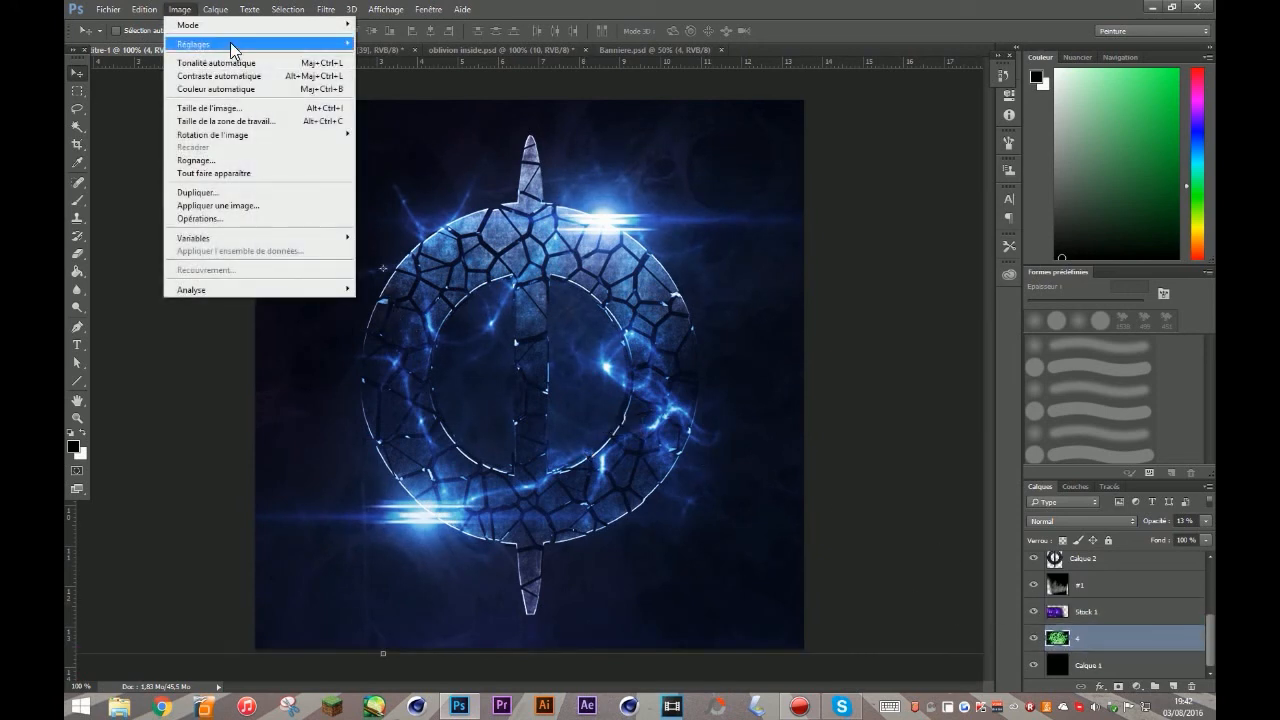
{"action": "mouse_move", "coordinate": [253, 50]}
{"action": "left_click", "coordinate": [389, 113]}
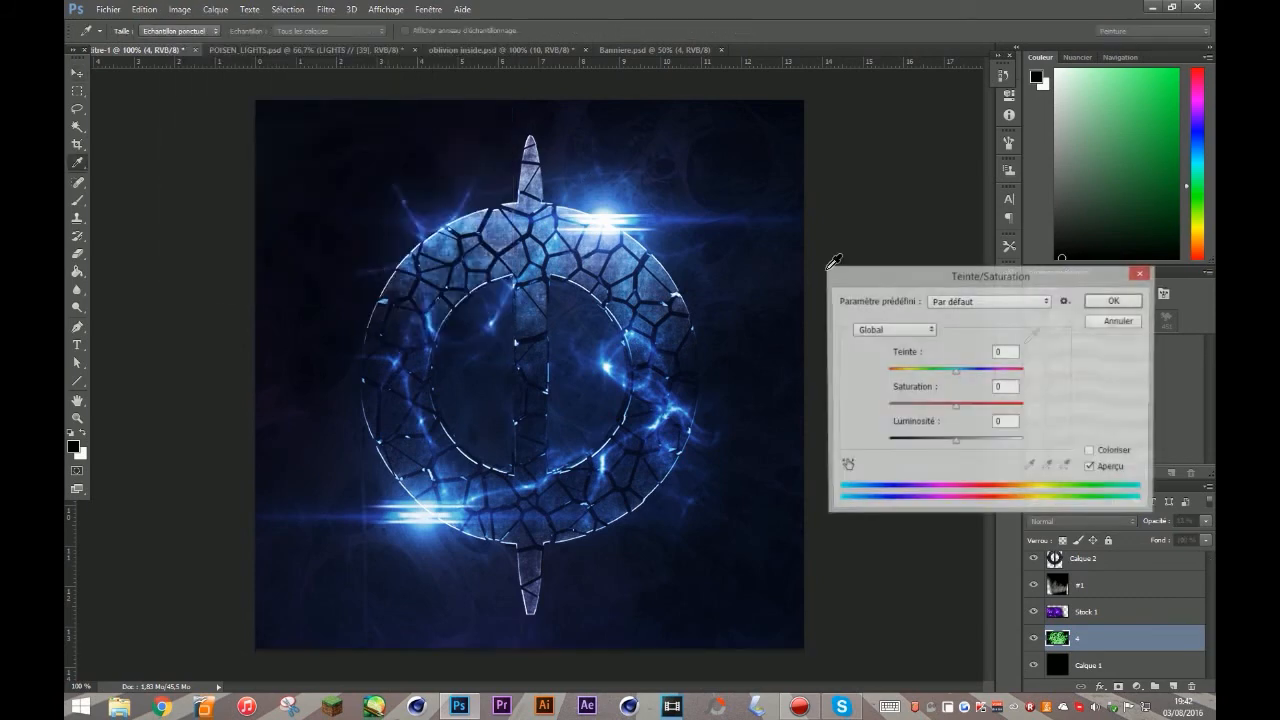
{"action": "left_click_drag", "start_coordinate": [957, 376], "coordinate": [765, 469]}
{"action": "mouse_move", "coordinate": [932, 372]}
{"action": "left_mouse_down"}
{"action": "mouse_move", "coordinate": [970, 370]}
{"action": "mouse_move", "coordinate": [894, 372]}
{"action": "mouse_move", "coordinate": [937, 376]}
{"action": "left_mouse_up"}
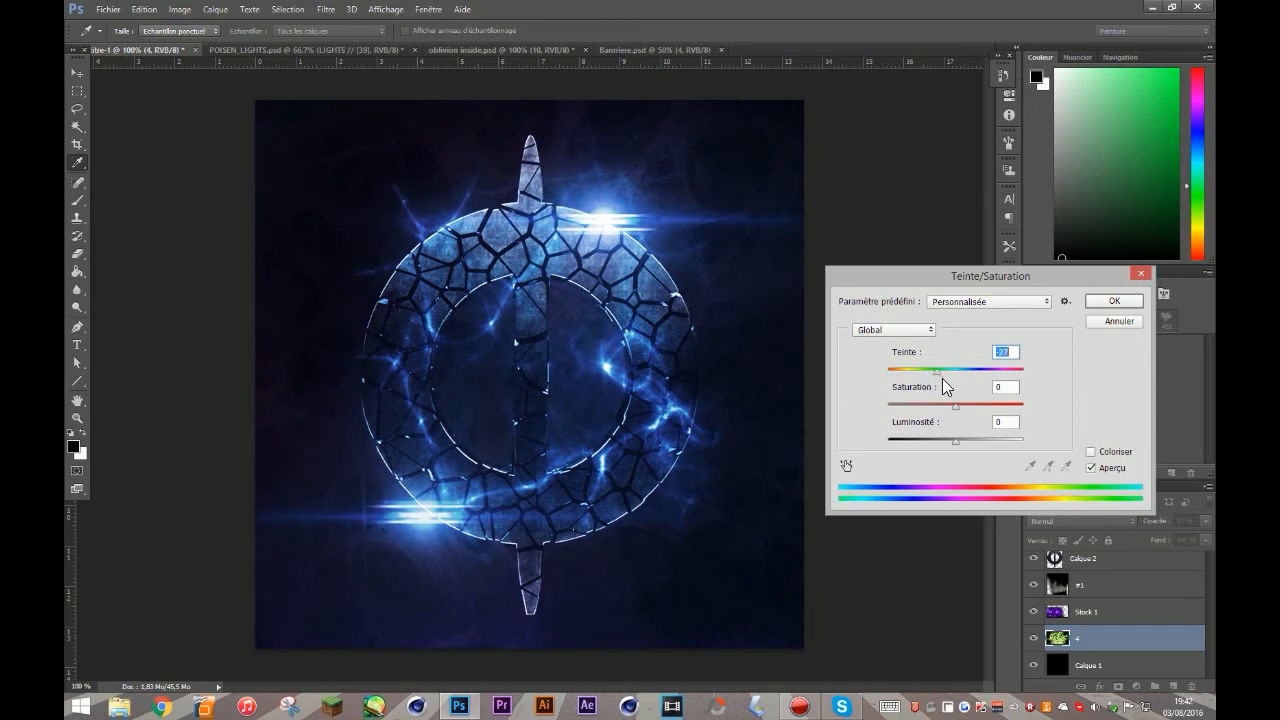
{"action": "left_click", "coordinate": [1112, 301]}
{"action": "key", "text": "v"}
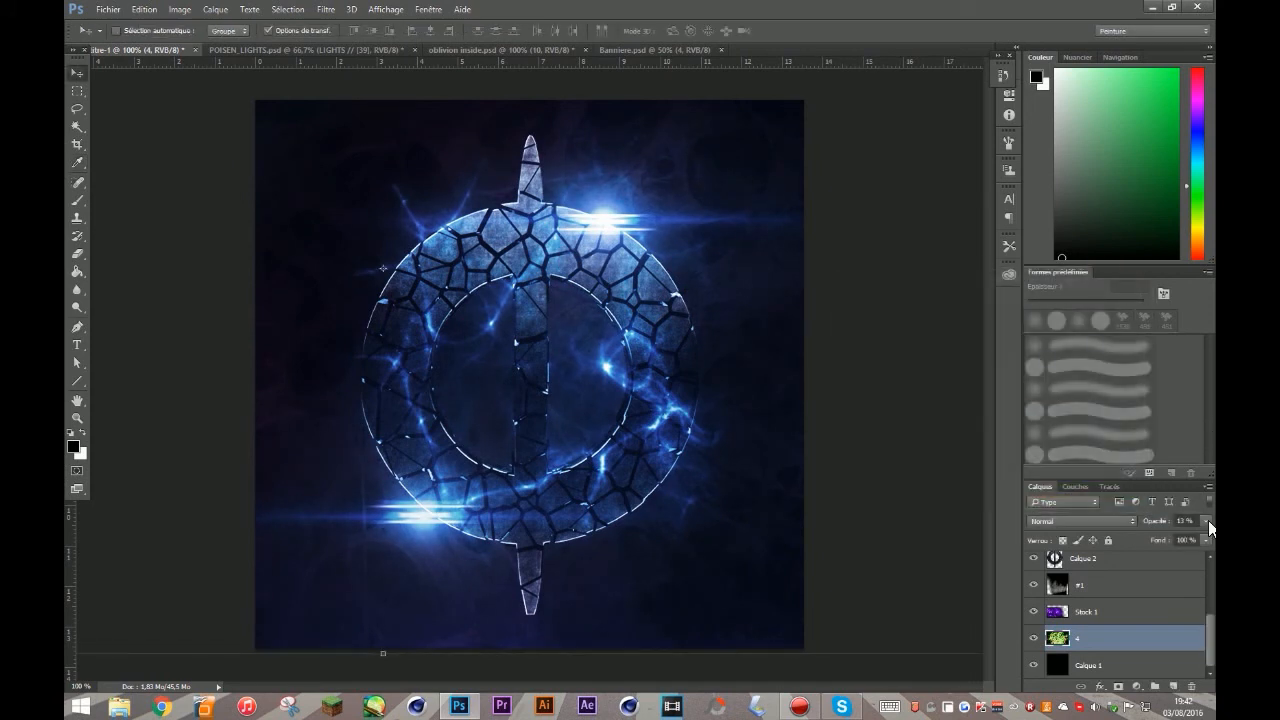
{"action": "left_click_drag", "start_coordinate": [1143, 538], "coordinate": [1142, 538]}
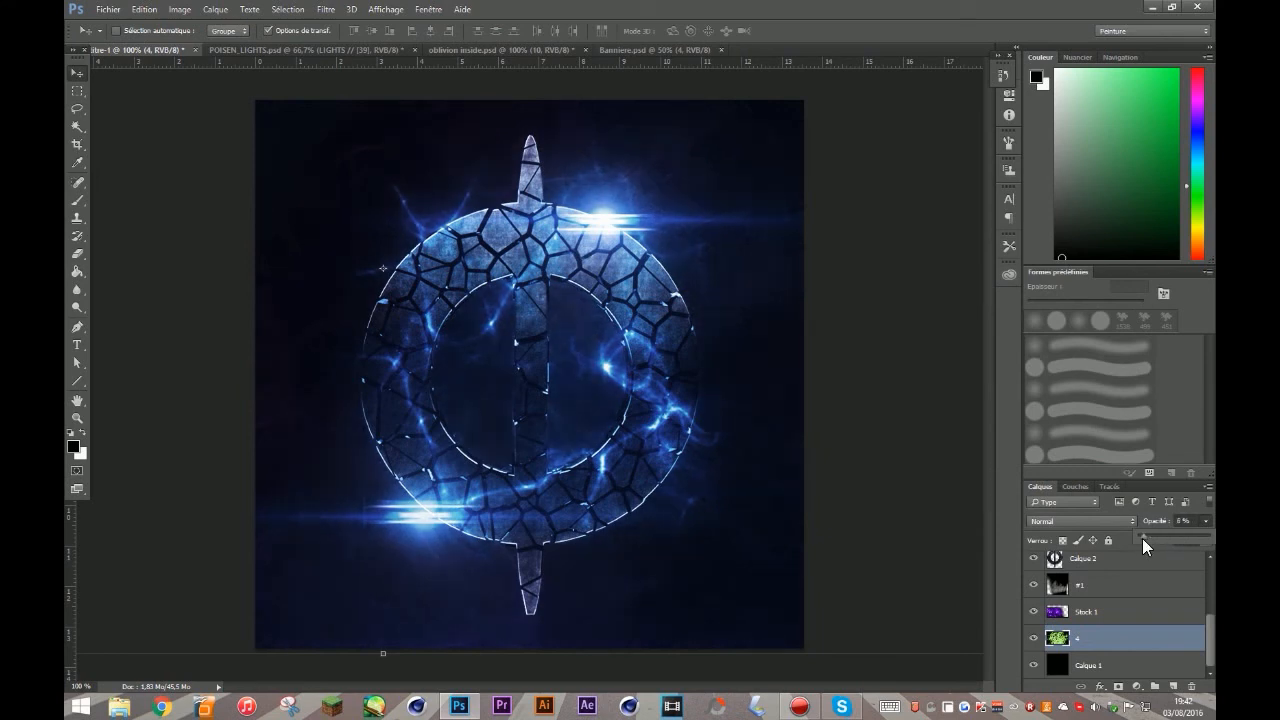
{"action": "left_click", "coordinate": [871, 504]}
Expand the Space group in oblivion inside.psd and make the group visible
{"action": "left_click", "coordinate": [494, 48]}
{"action": "scroll", "coordinate": [1120, 640], "scroll_direction": "up", "scroll_amount": 5}
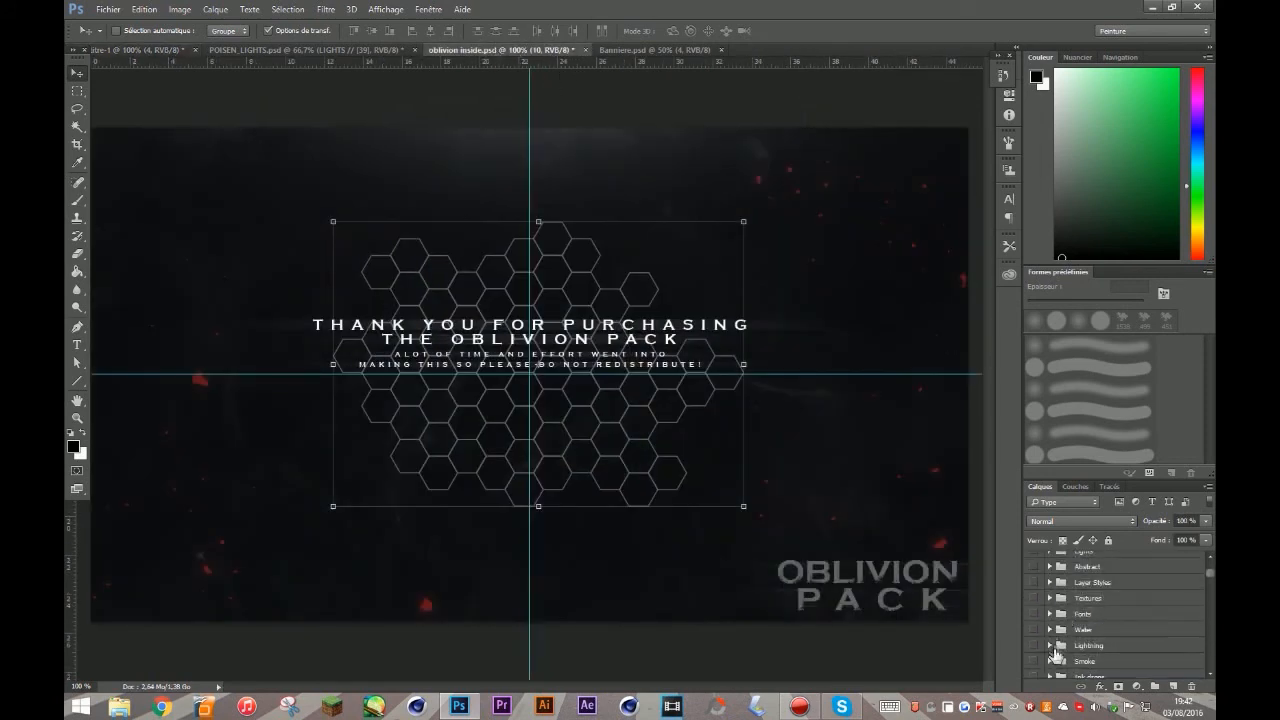
{"action": "scroll", "coordinate": [1054, 608], "scroll_direction": "up", "scroll_amount": 5}
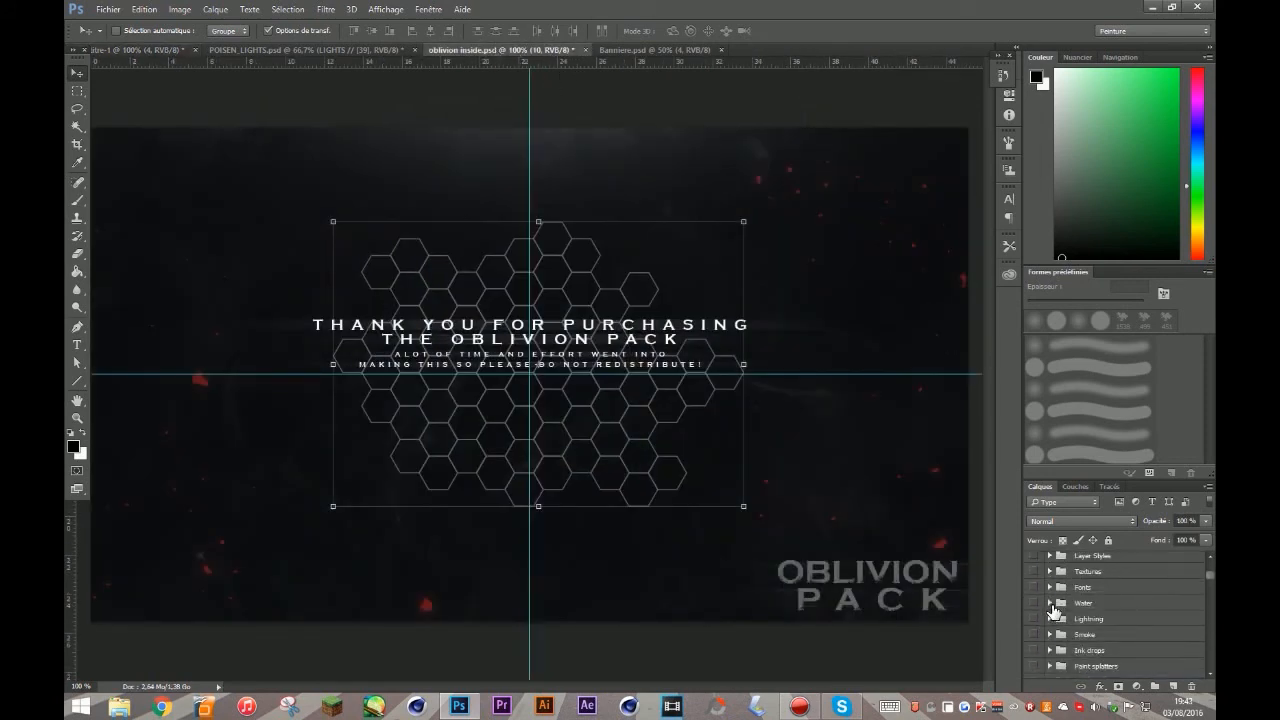
{"action": "scroll", "coordinate": [1054, 610], "scroll_direction": "down", "scroll_amount": 10}
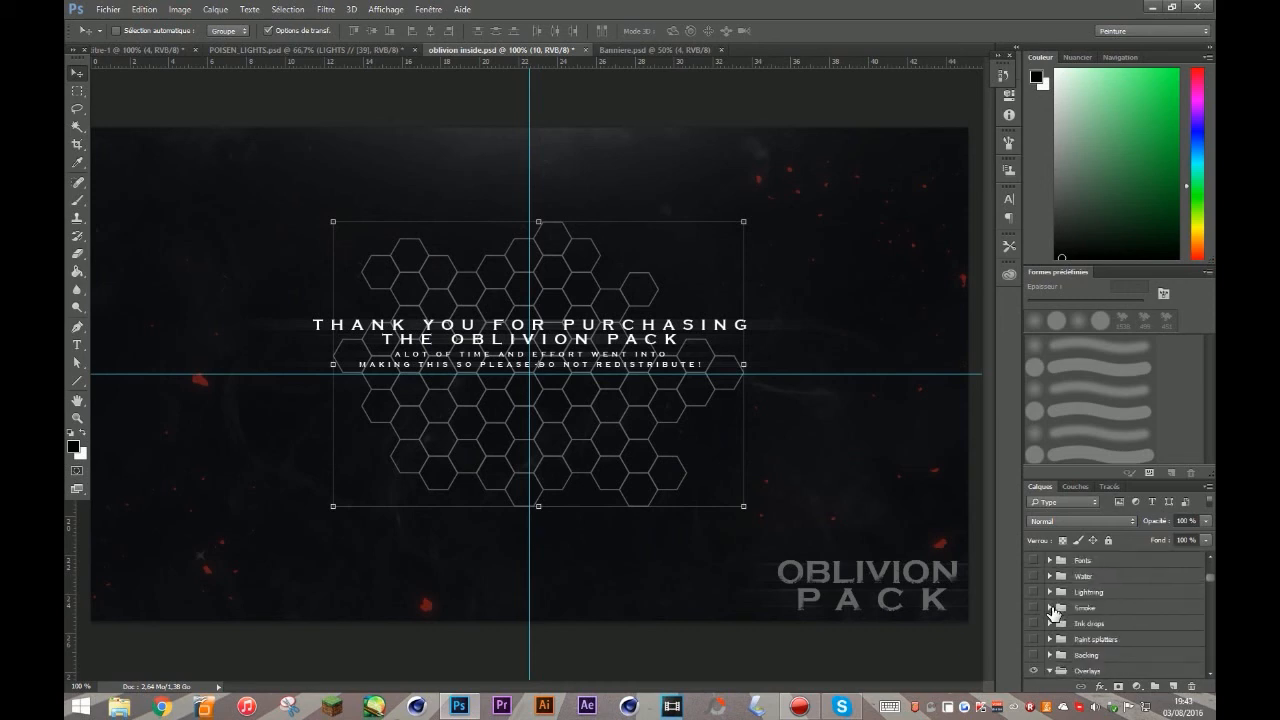
{"action": "scroll", "coordinate": [1054, 612], "scroll_direction": "down", "scroll_amount": 6}
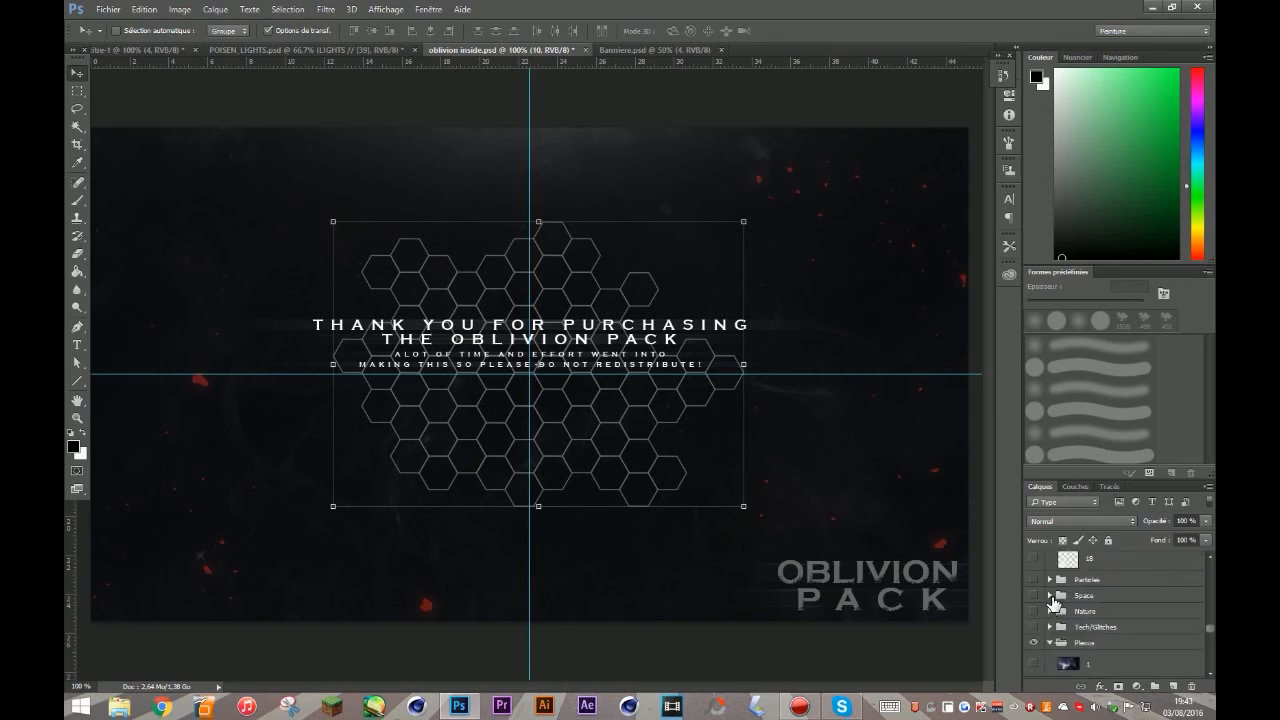
{"action": "left_click", "coordinate": [1048, 596]}
{"action": "left_click", "coordinate": [1034, 596]}
Preview Space textures 1, 2, 3, 4 and 6 one at a time, hiding each one again
{"action": "left_click", "coordinate": [1035, 617]}
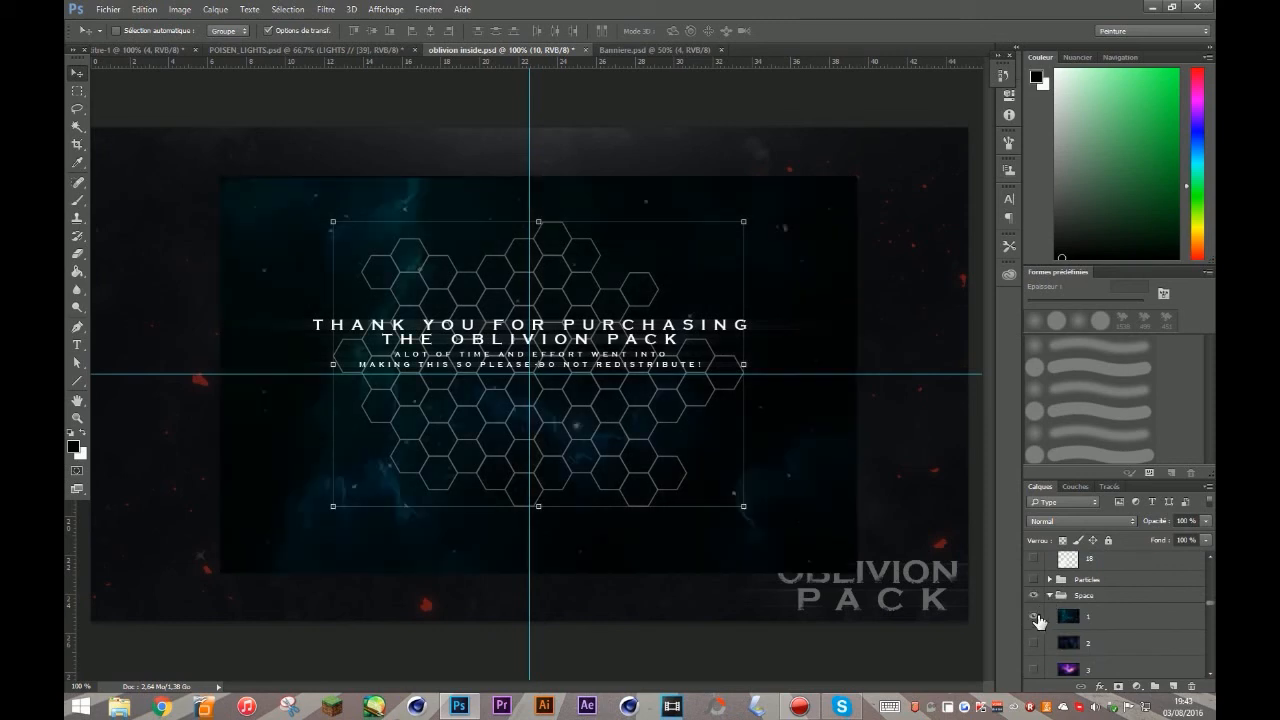
{"action": "left_click", "coordinate": [1035, 617]}
{"action": "left_click", "coordinate": [1035, 643]}
{"action": "left_click", "coordinate": [1035, 643]}
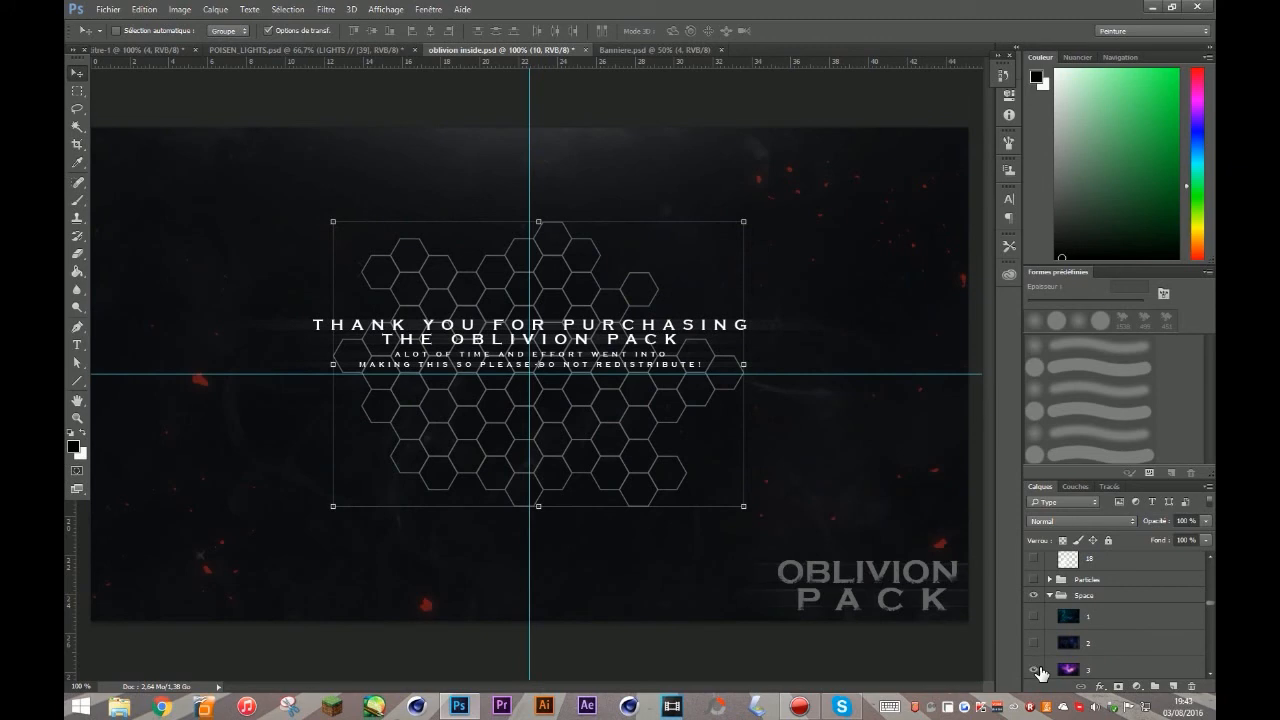
{"action": "left_click", "coordinate": [1035, 669]}
{"action": "left_click", "coordinate": [1035, 669]}
{"action": "scroll", "coordinate": [1041, 673], "scroll_direction": "down", "scroll_amount": 2}
{"action": "left_click", "coordinate": [1034, 643]}
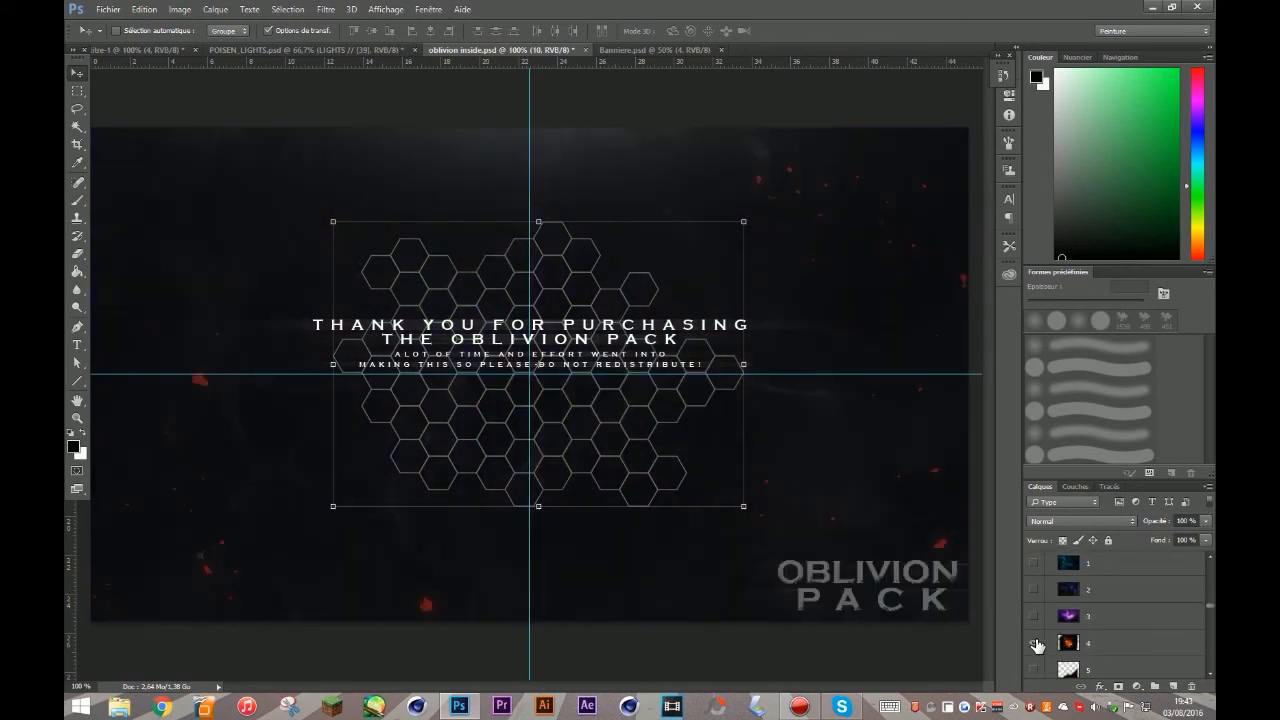
{"action": "left_click", "coordinate": [1034, 643]}
{"action": "scroll", "coordinate": [1041, 670], "scroll_direction": "down", "scroll_amount": 1}
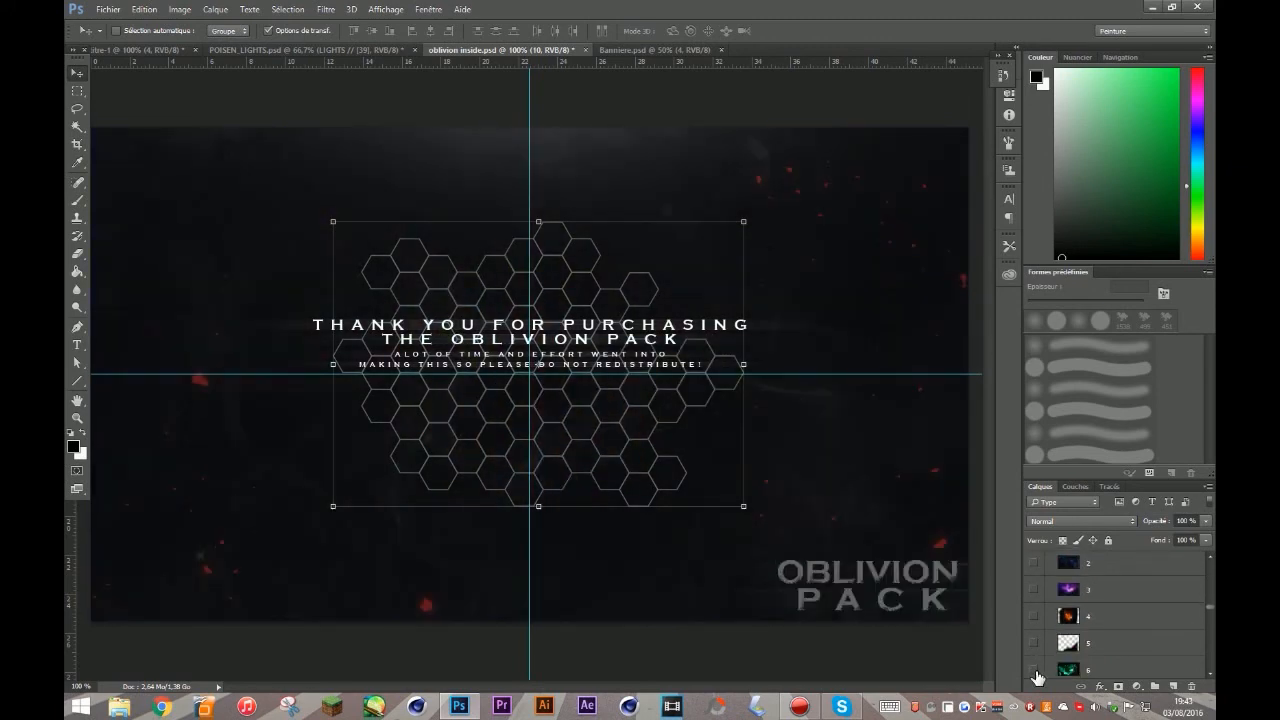
{"action": "left_click", "coordinate": [1034, 670]}
{"action": "left_click", "coordinate": [1034, 670]}
{"action": "scroll", "coordinate": [1036, 665], "scroll_direction": "down", "scroll_amount": 2}
Show Space texture 7, copy it into the logo document, redock oblivion inside.psd and return to the logo
{"action": "left_click", "coordinate": [1035, 643]}
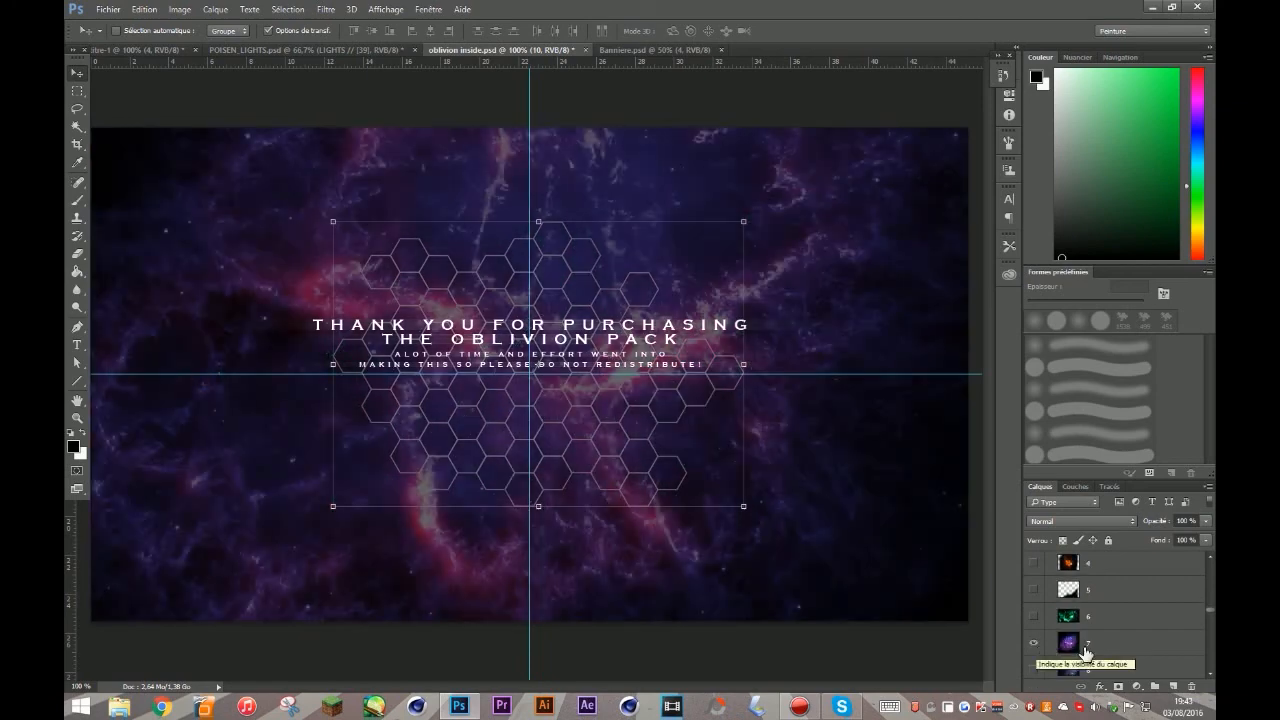
{"action": "left_click", "coordinate": [1075, 643]}
{"action": "left_click_drag", "start_coordinate": [485, 50], "coordinate": [64, 481]}
{"action": "left_click_drag", "start_coordinate": [1094, 641], "coordinate": [545, 365]}
{"action": "left_click_drag", "start_coordinate": [587, 422], "coordinate": [640, 52]}
{"action": "left_click", "coordinate": [158, 50]}
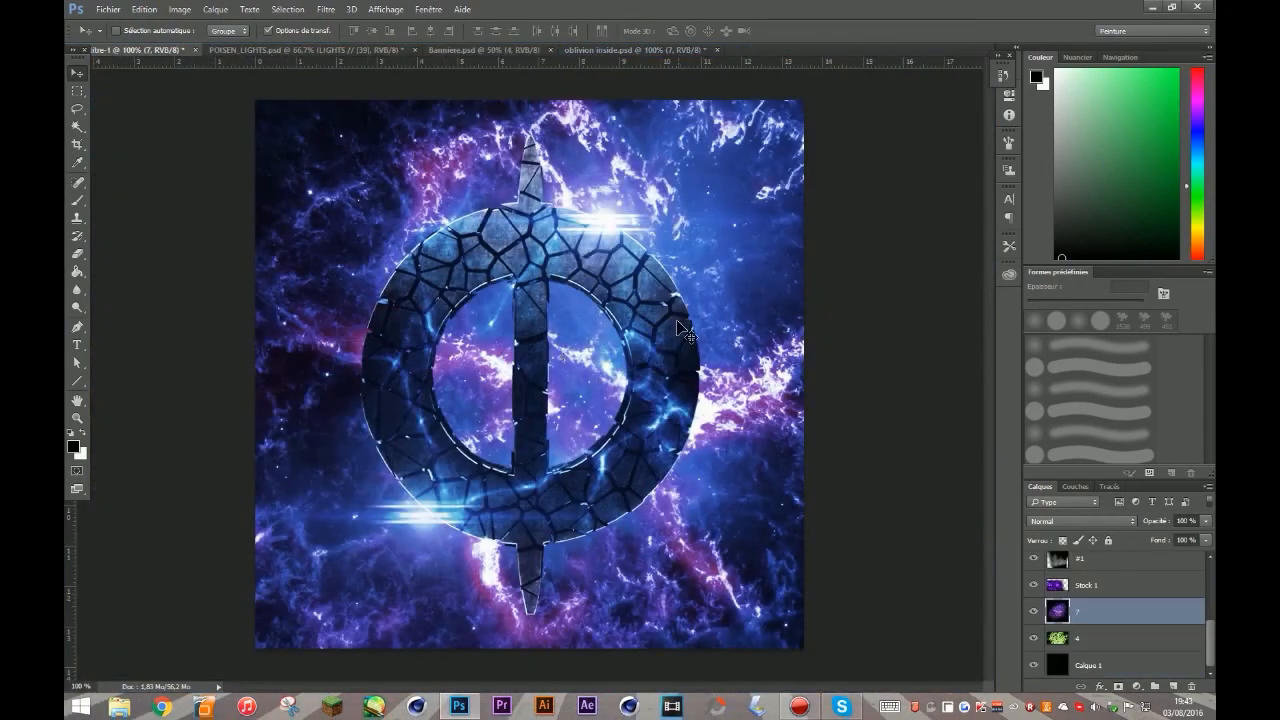
Set layer 7's opacity to 25% and shift the nebula texture up and left behind the ring
{"action": "mouse_move", "coordinate": [1125, 623]}
{"action": "left_mouse_down"}
{"action": "mouse_move", "coordinate": [1136, 686]}
{"action": "mouse_move", "coordinate": [1140, 620]}
{"action": "left_mouse_up"}
{"action": "left_click", "coordinate": [1138, 536]}
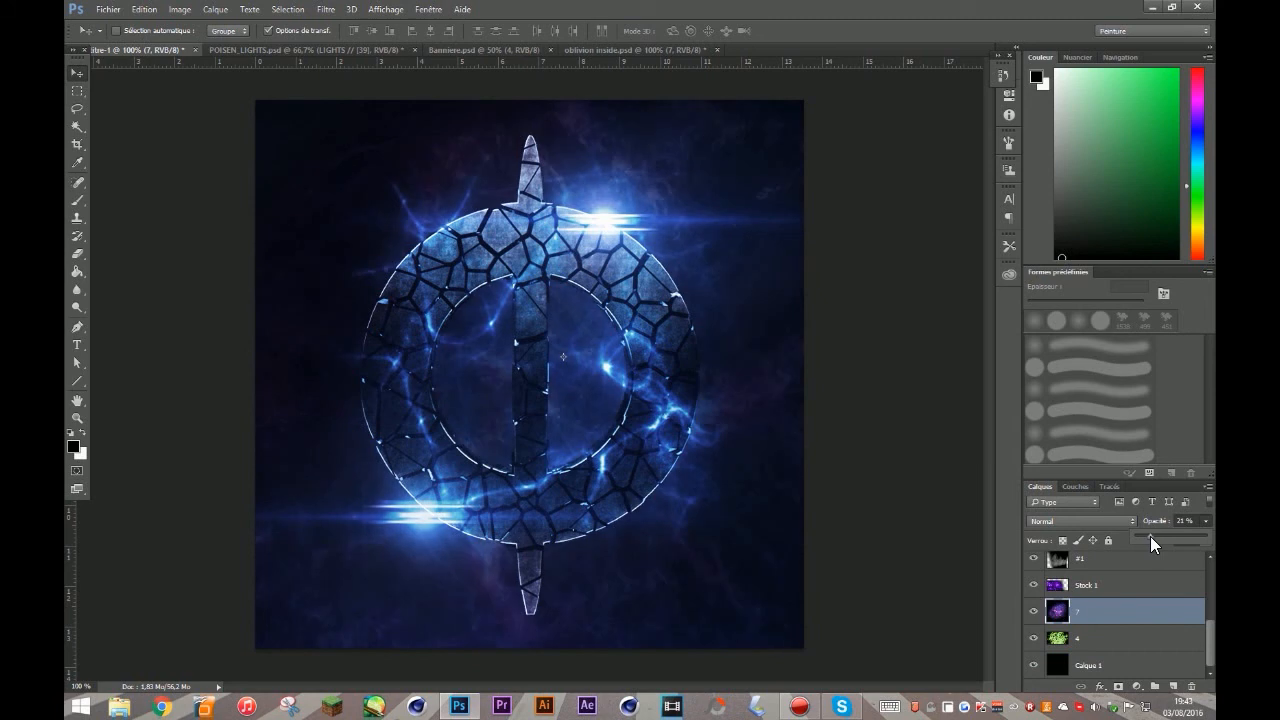
{"action": "left_click_drag", "start_coordinate": [738, 538], "coordinate": [653, 477]}
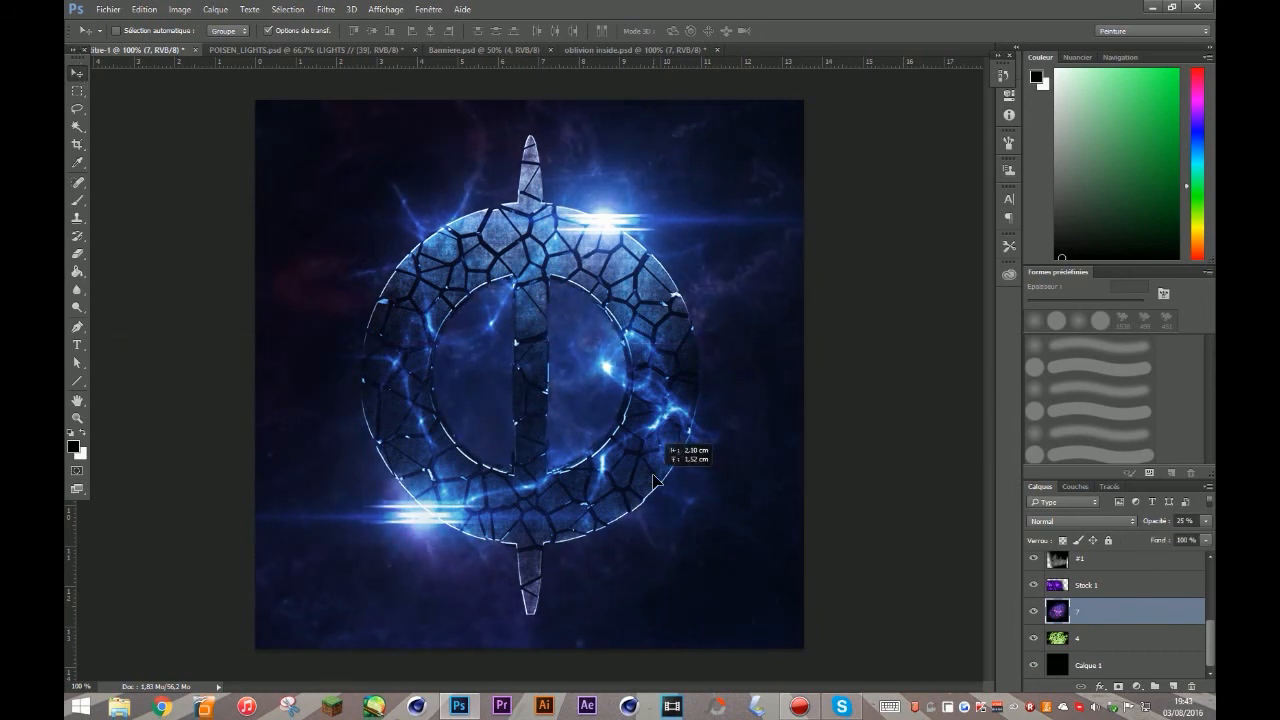
{"action": "left_click_drag", "start_coordinate": [653, 480], "coordinate": [653, 480]}
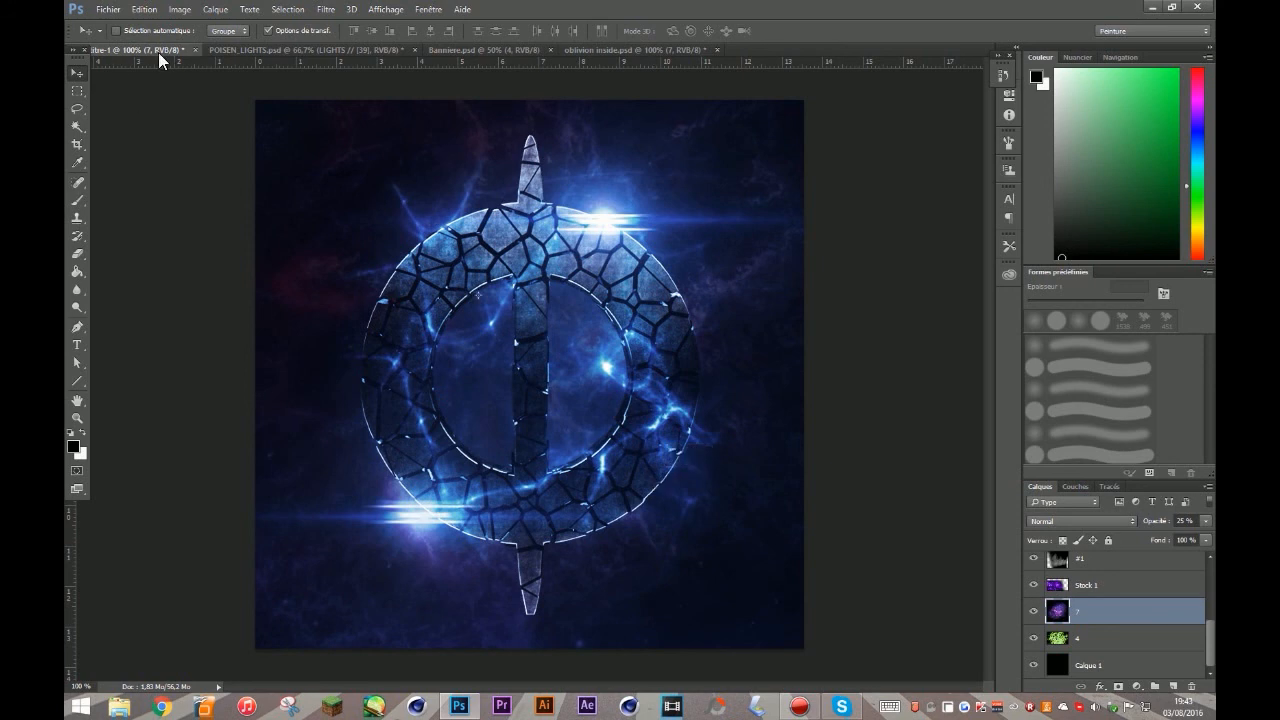
Shift the hue of nebula layer 7 from purple to blue with Hue/Saturation
{"action": "left_click", "coordinate": [179, 10]}
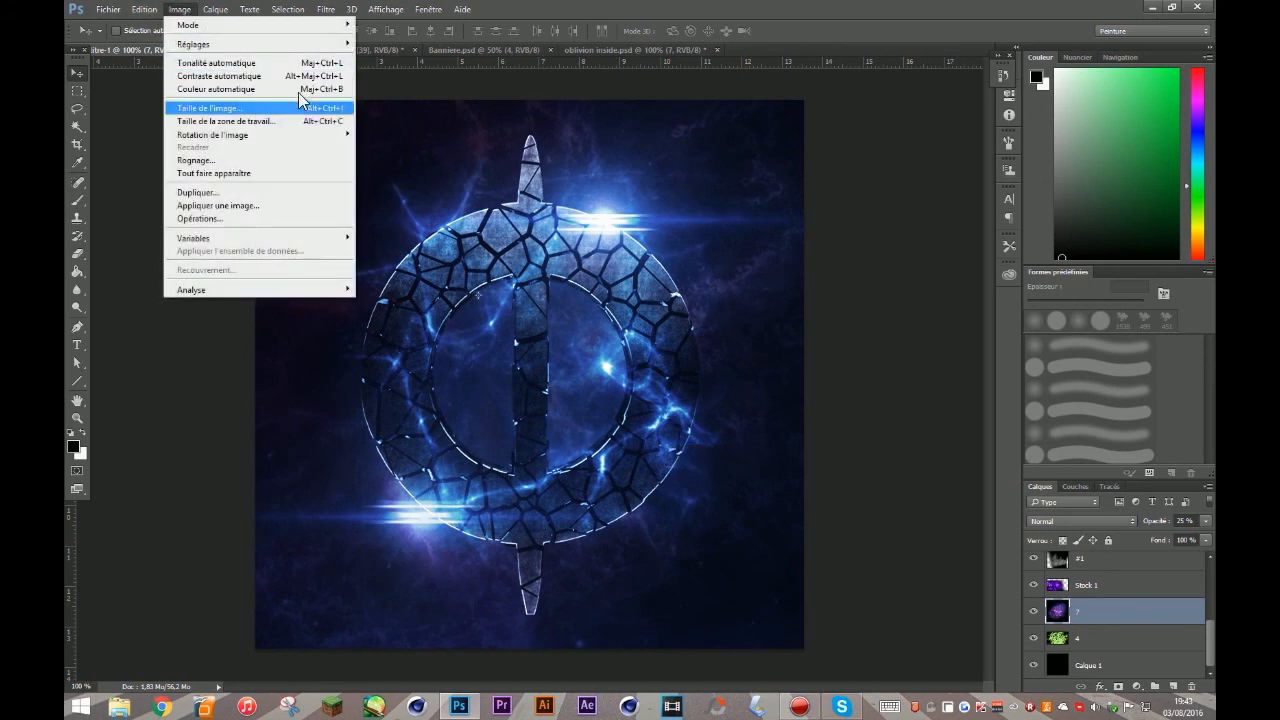
{"action": "mouse_move", "coordinate": [335, 44]}
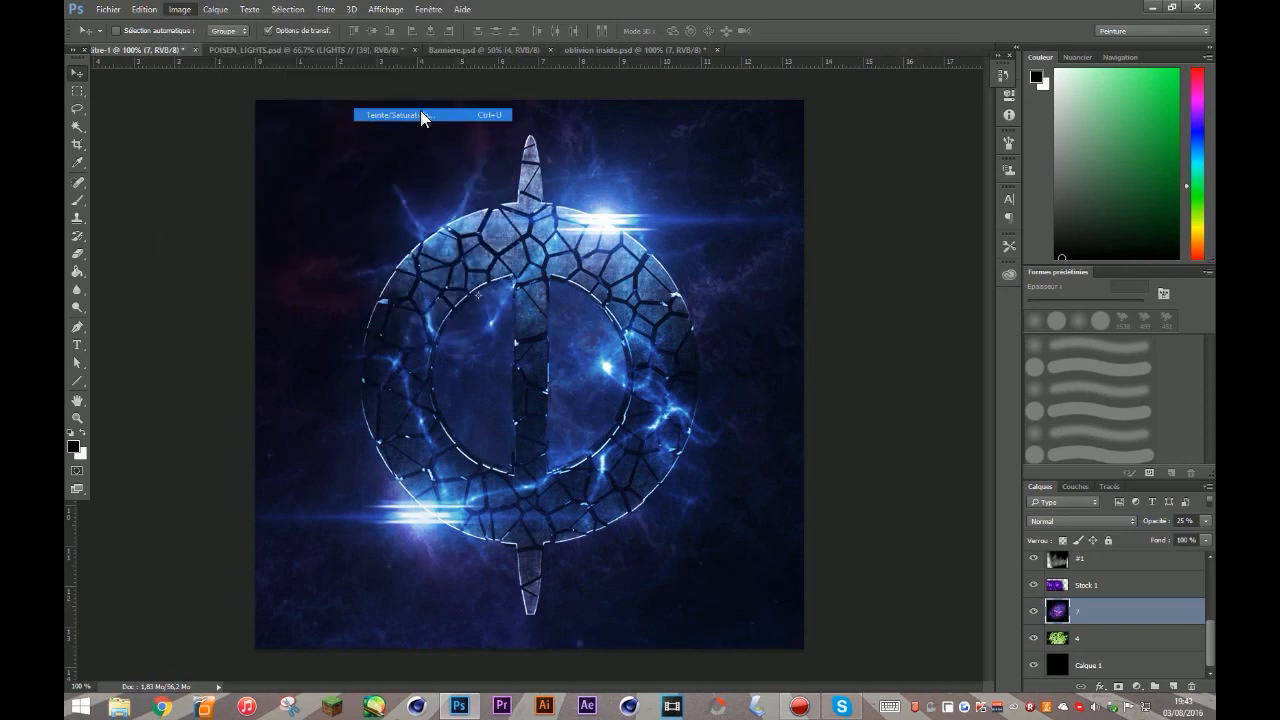
{"action": "left_click", "coordinate": [400, 115]}
{"action": "left_click_drag", "start_coordinate": [958, 378], "coordinate": [921, 378]}
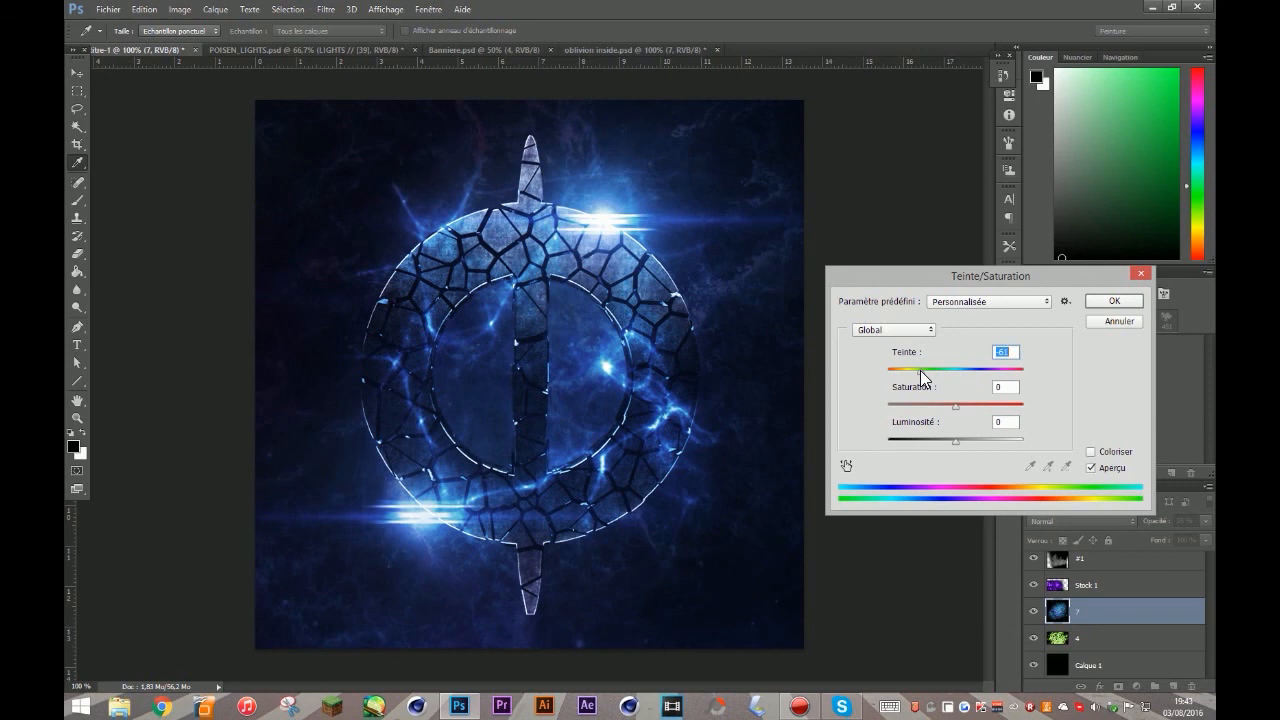
{"action": "left_click", "coordinate": [1108, 303]}
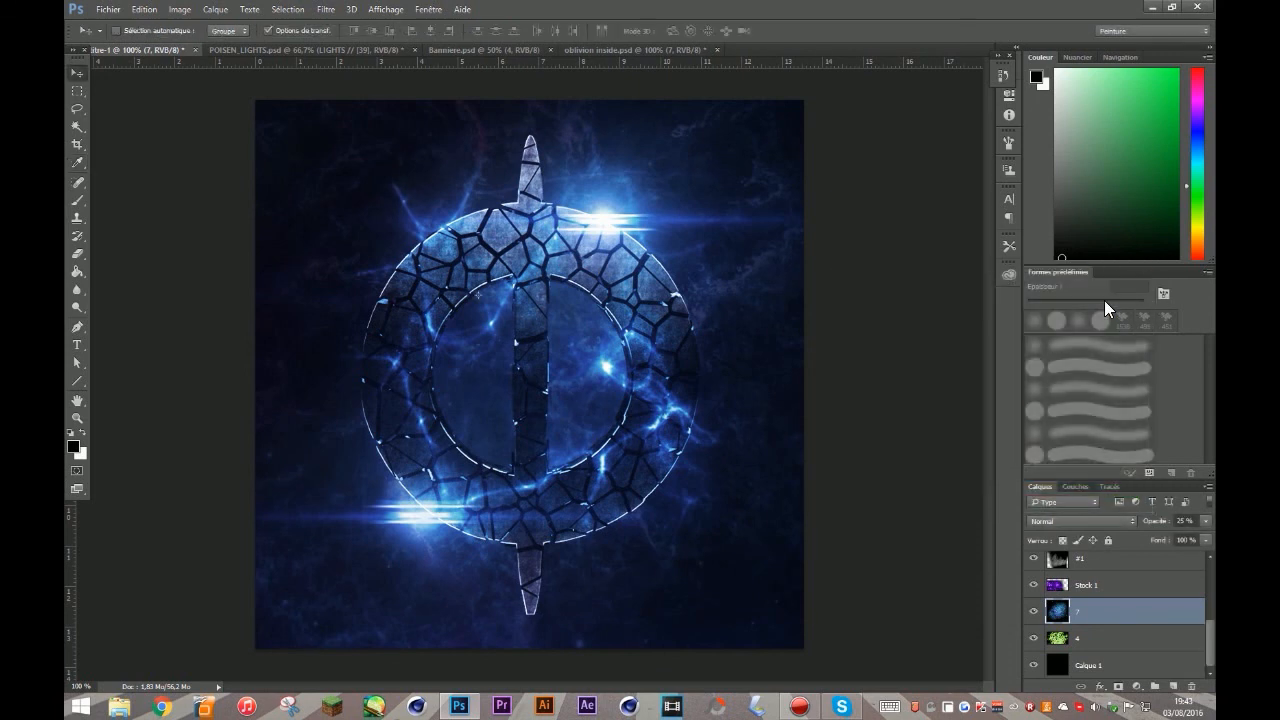
Delete the Flare 2 copy layer and select the black background layer Calque 1
{"action": "scroll", "coordinate": [1138, 583], "scroll_direction": "up", "scroll_amount": 2}
{"action": "scroll", "coordinate": [1138, 583], "scroll_direction": "up", "scroll_amount": 2}
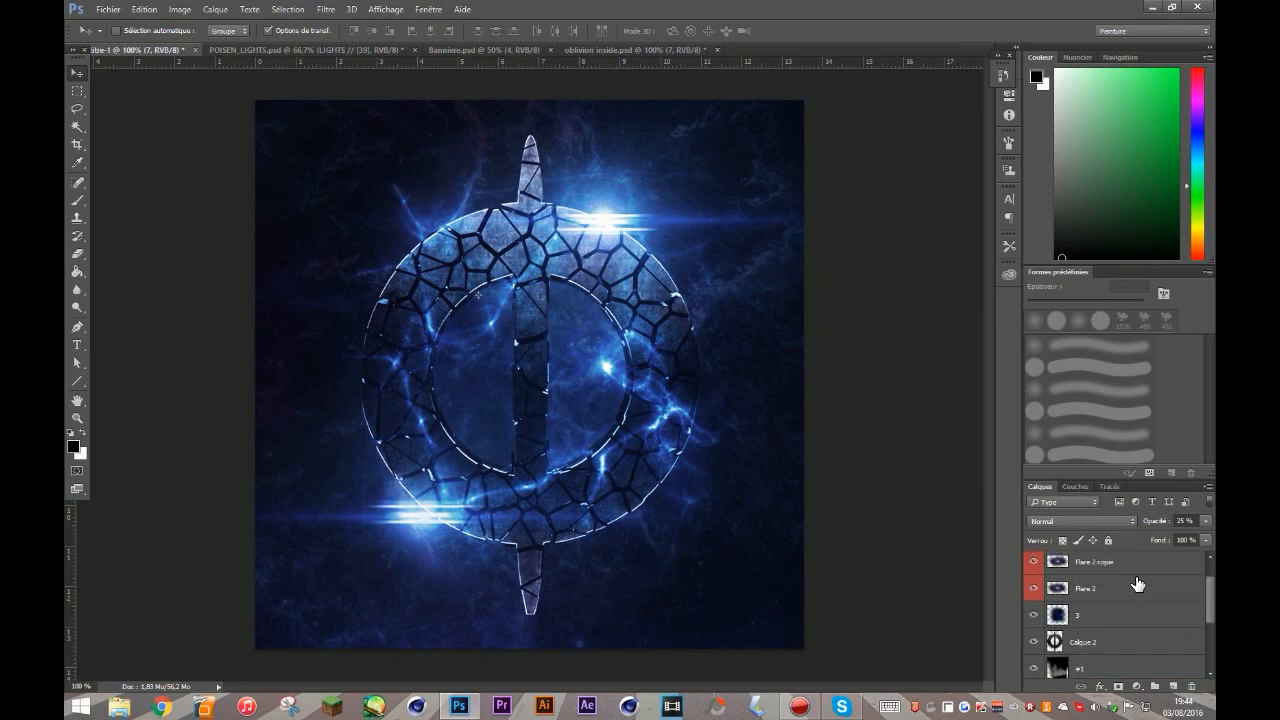
{"action": "scroll", "coordinate": [1138, 583], "scroll_direction": "up", "scroll_amount": 1}
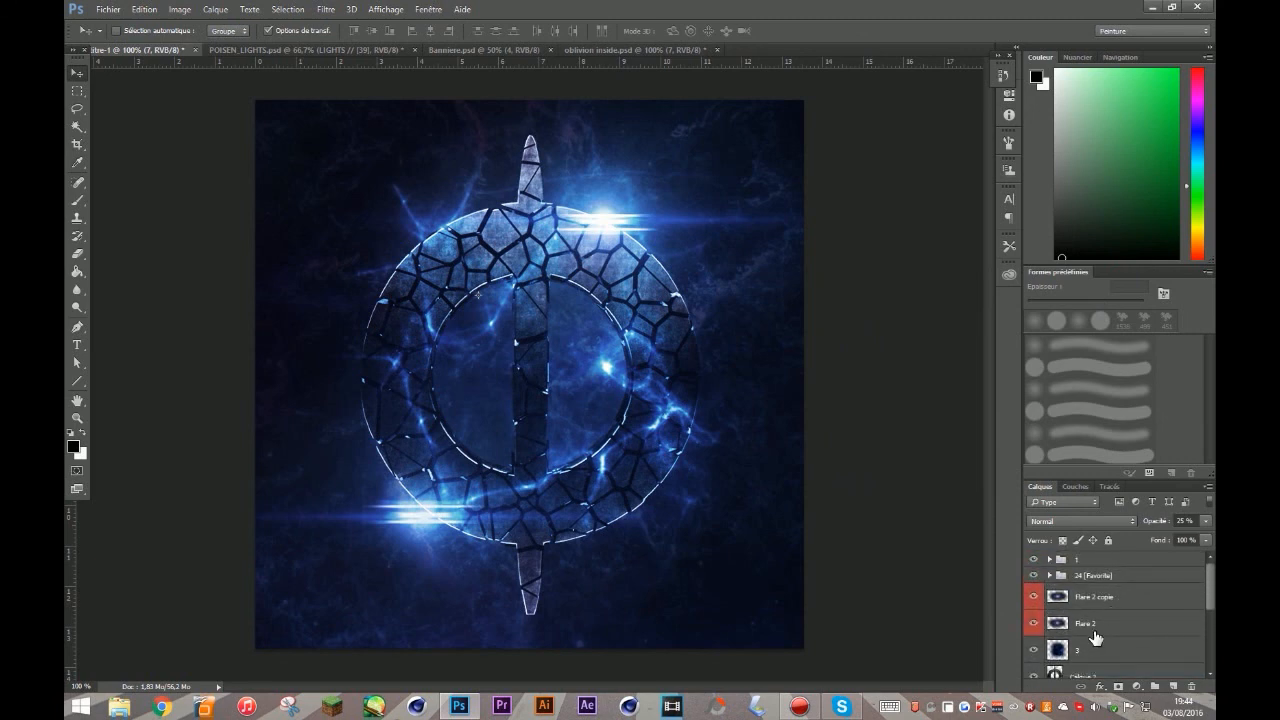
{"action": "left_click", "coordinate": [1095, 633]}
{"action": "left_click", "coordinate": [1098, 604]}
{"action": "key", "text": "Delete"}
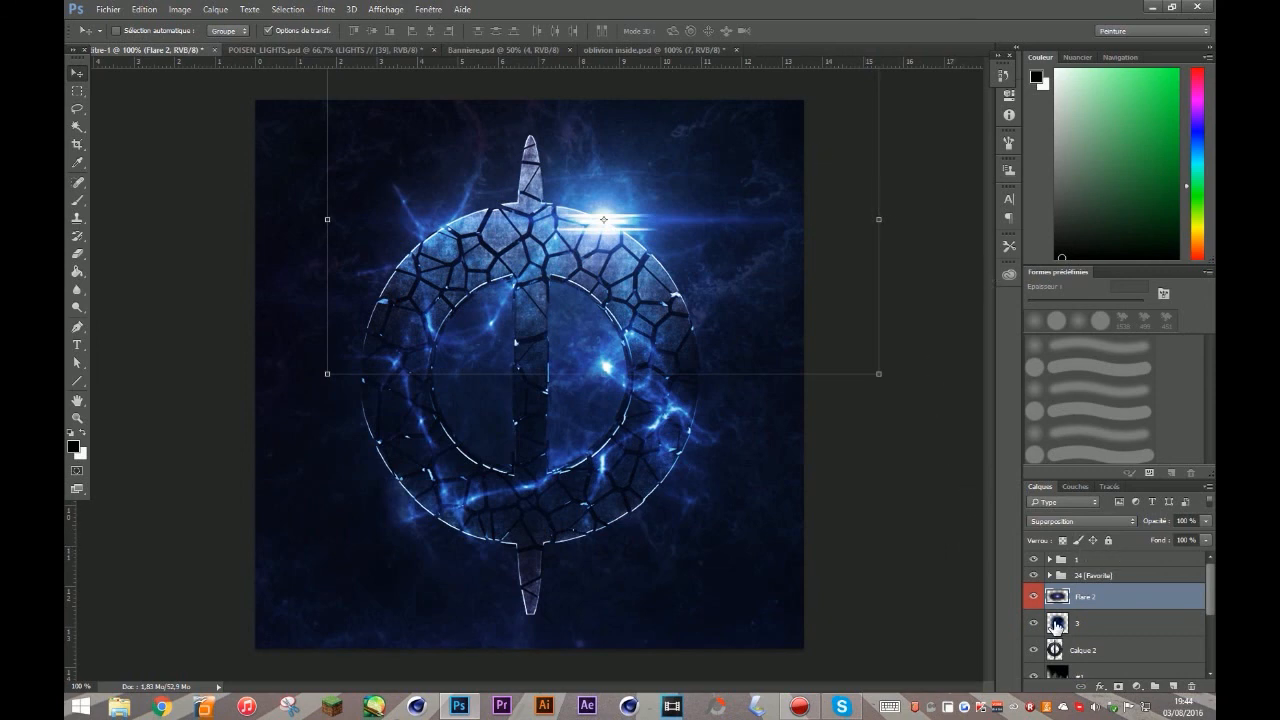
{"action": "scroll", "coordinate": [1135, 665], "scroll_direction": "down", "scroll_amount": 5}
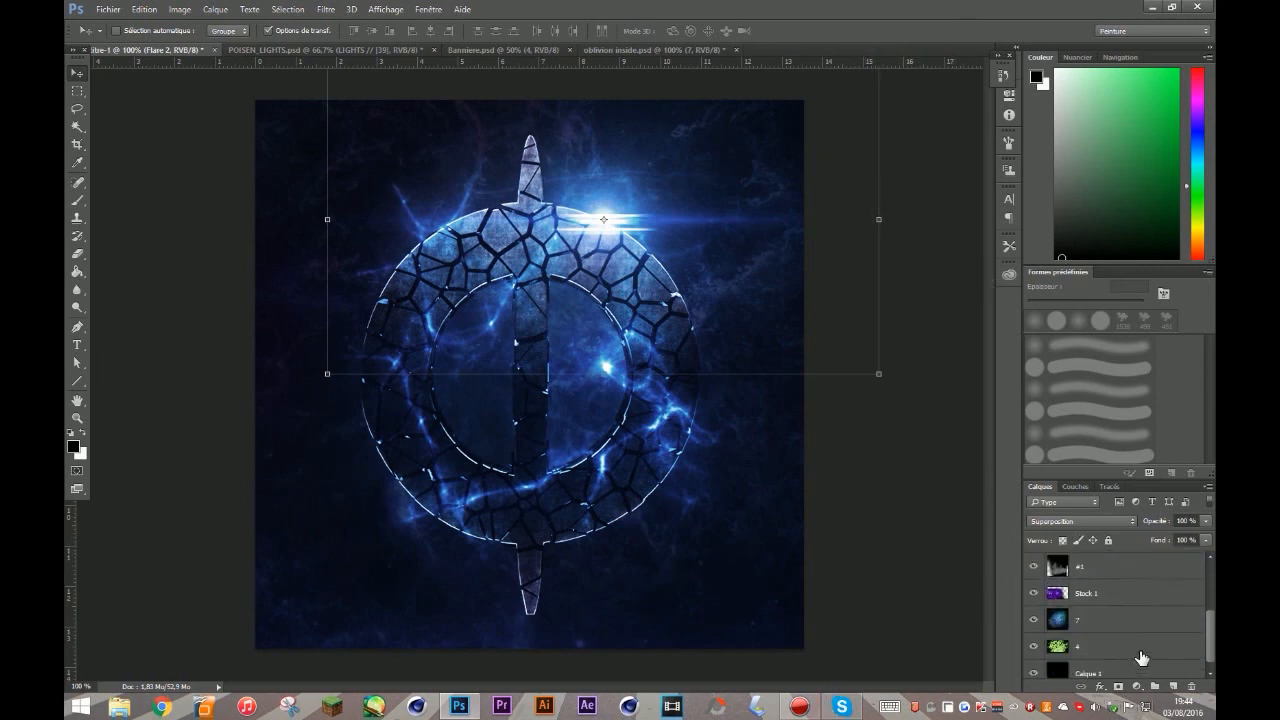
{"action": "left_click", "coordinate": [1130, 663]}
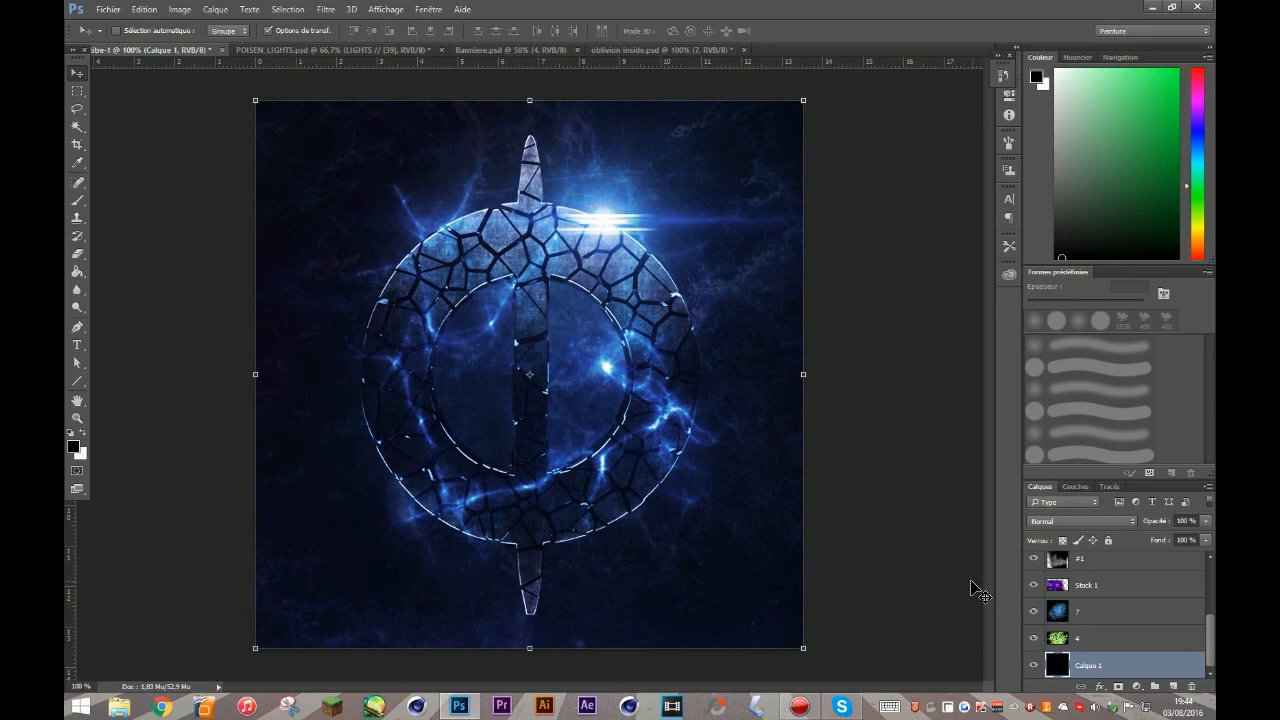
Open logotype c4d render.jpg from its desktop folder and narrow the viewer window to compare it with the artwork
{"action": "left_click", "coordinate": [134, 706]}
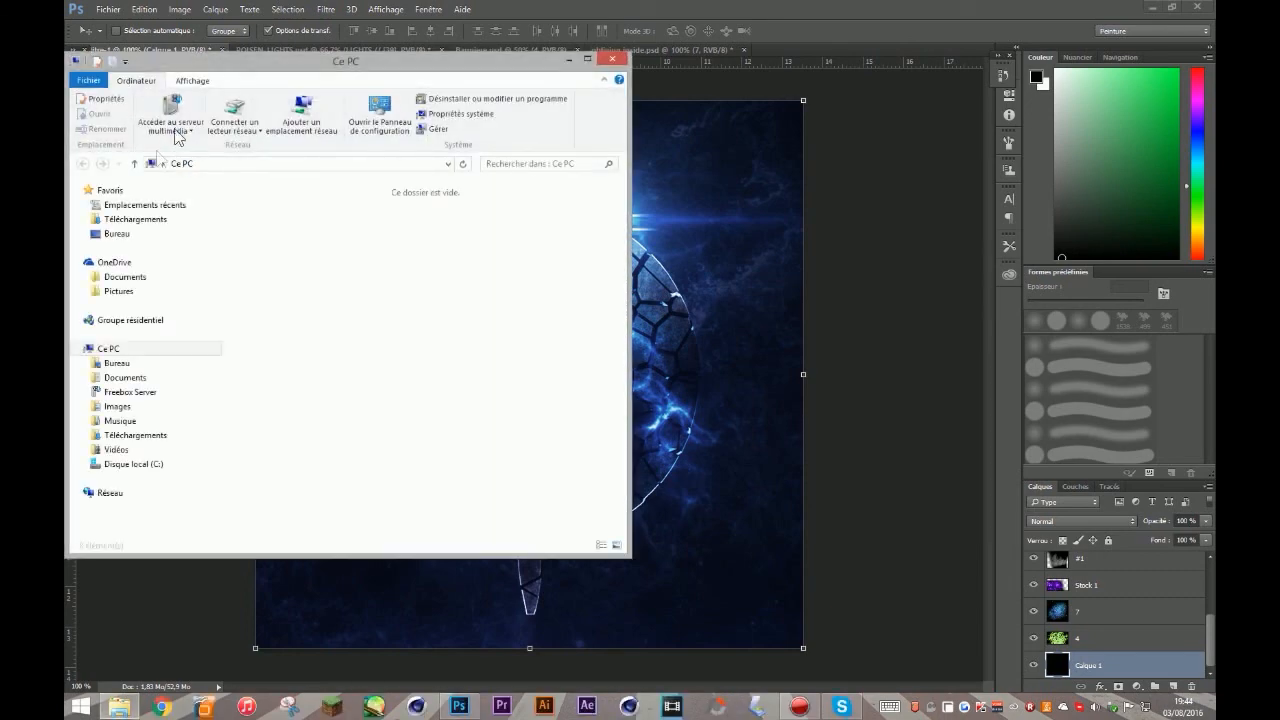
{"action": "left_click", "coordinate": [128, 234]}
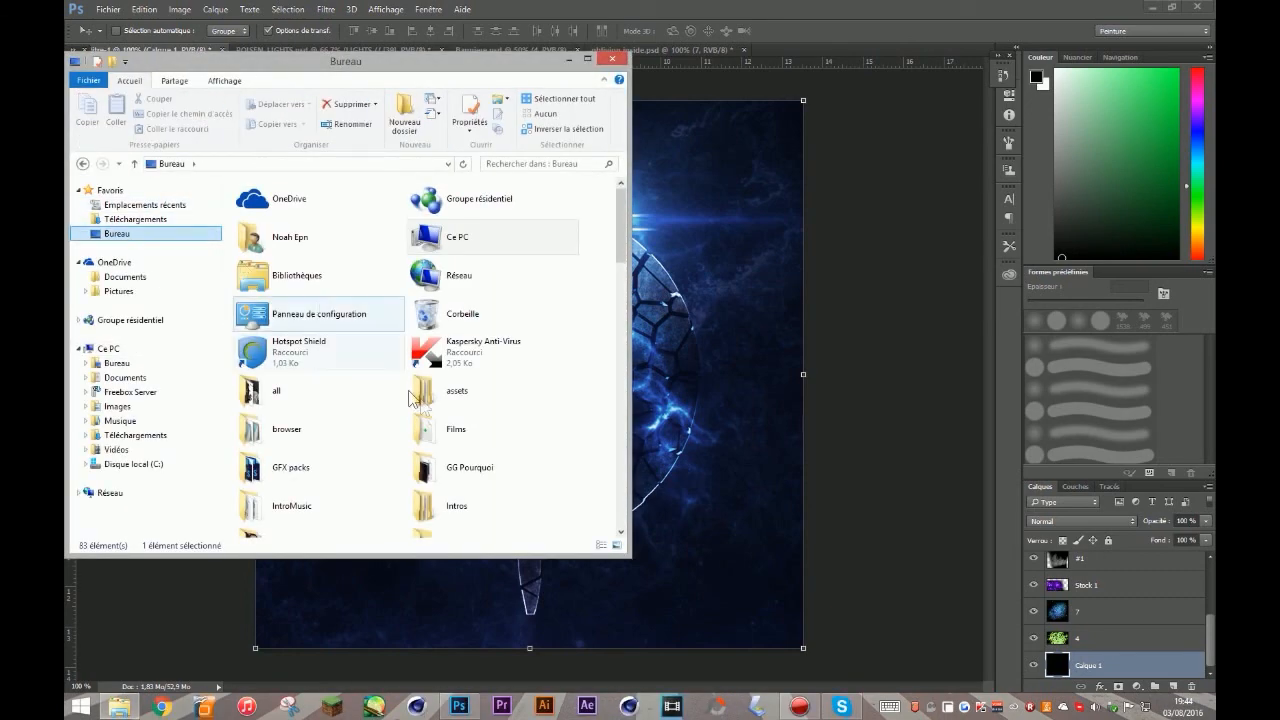
{"action": "left_click_drag", "start_coordinate": [621, 222], "coordinate": [616, 274]}
{"action": "double_click", "coordinate": [286, 417]}
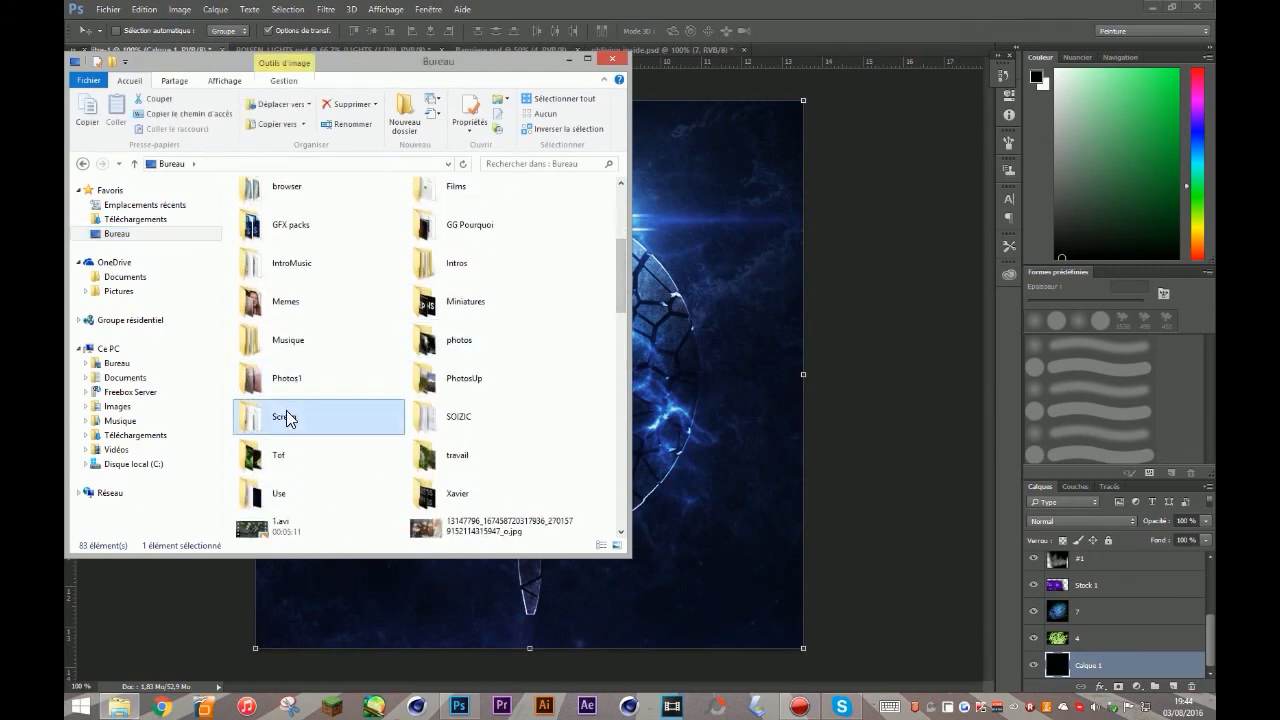
{"action": "left_click", "coordinate": [565, 322]}
{"action": "double_click", "coordinate": [565, 322]}
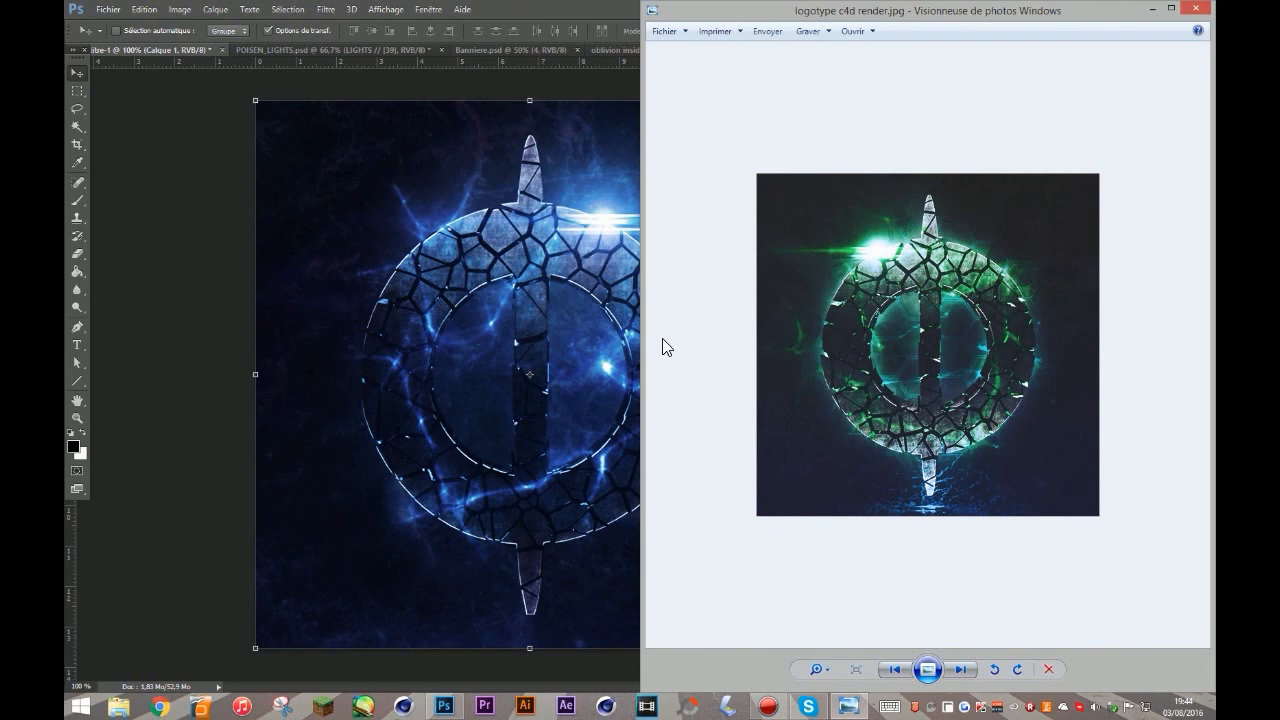
{"action": "left_click_drag", "start_coordinate": [646, 500], "coordinate": [754, 496]}
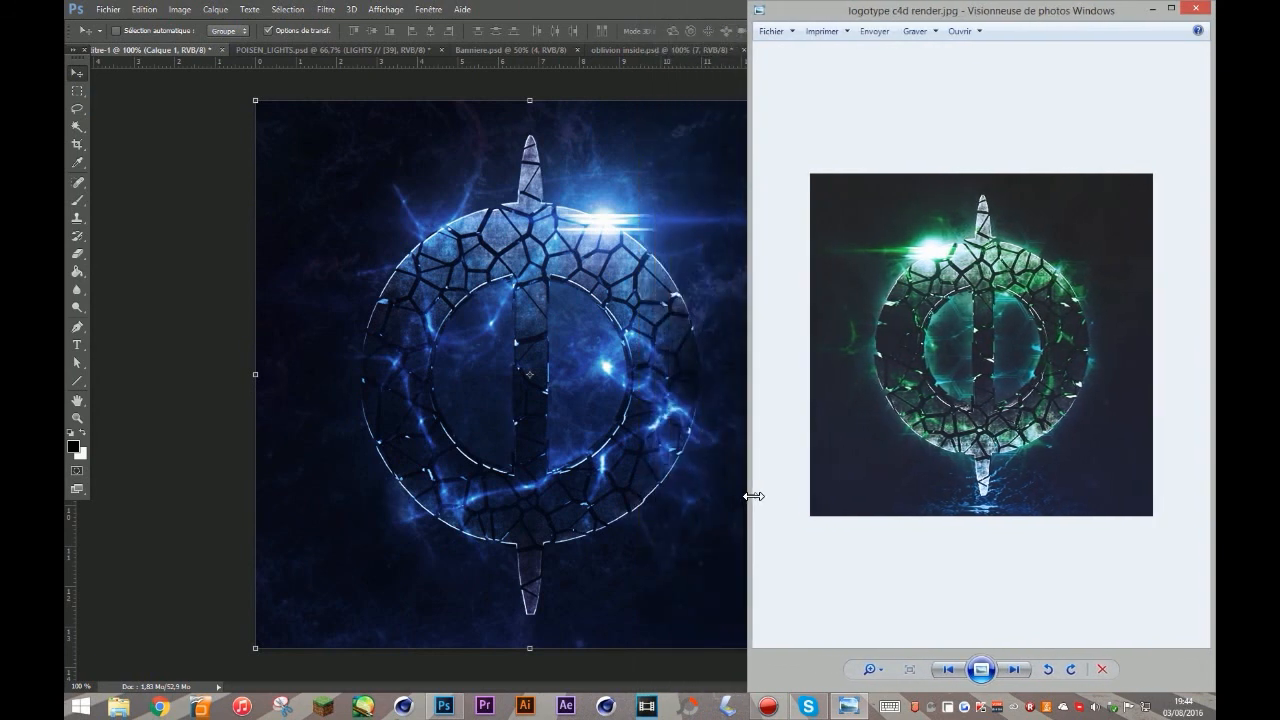